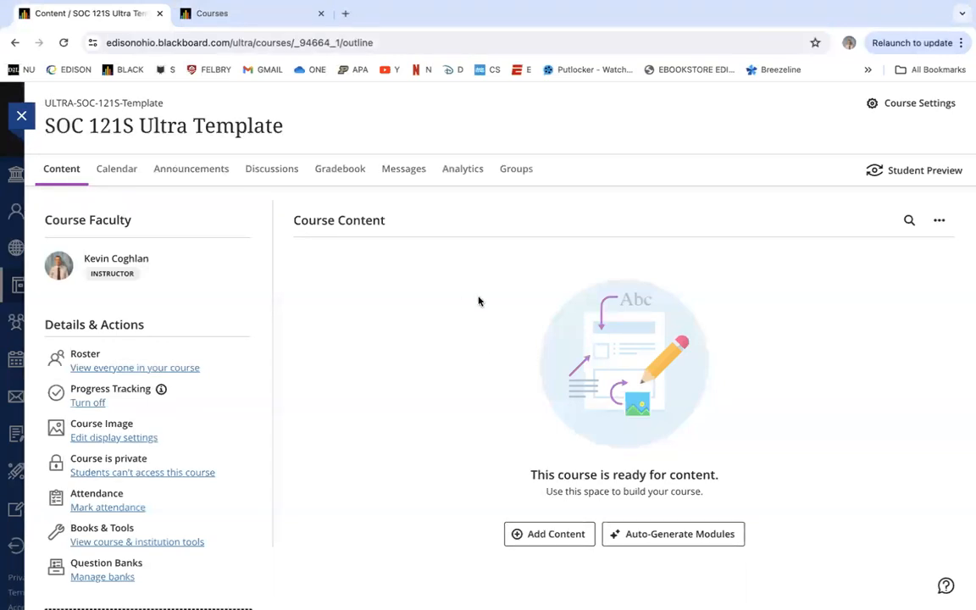
Start copying content into the SOC 121S template and check the source course's ID in the open Courses list
left_click(542, 534)
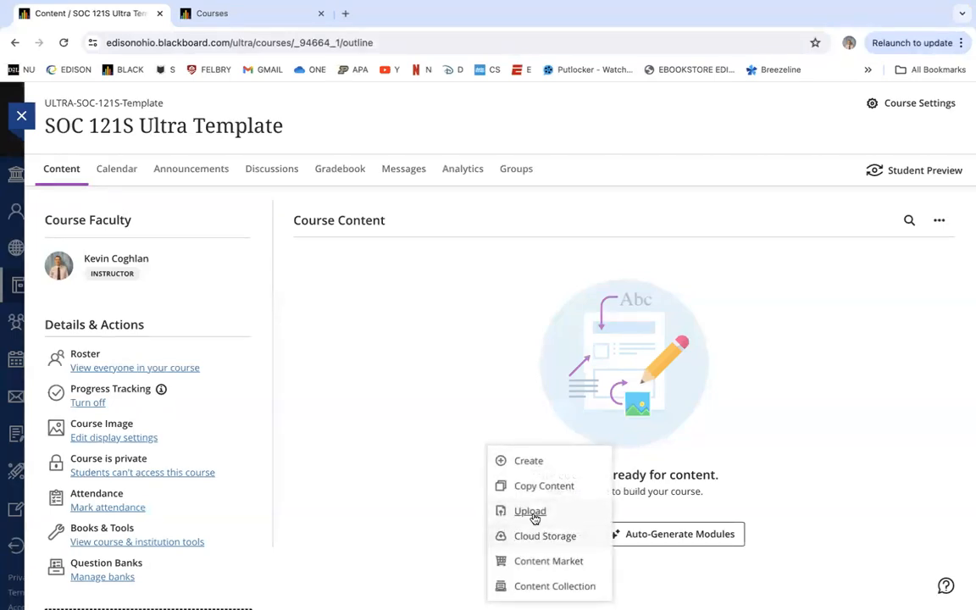
left_click(541, 488)
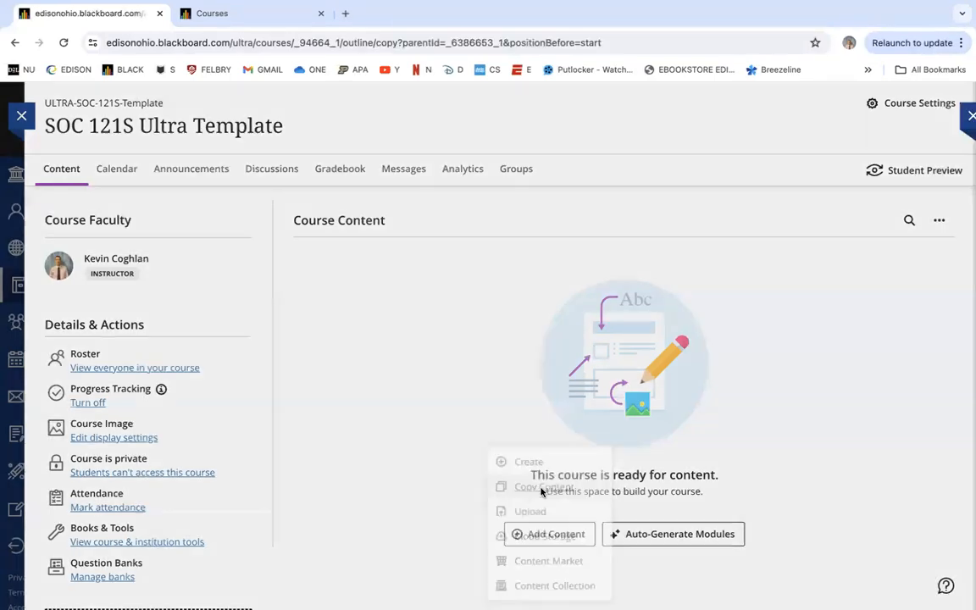
left_click(212, 13)
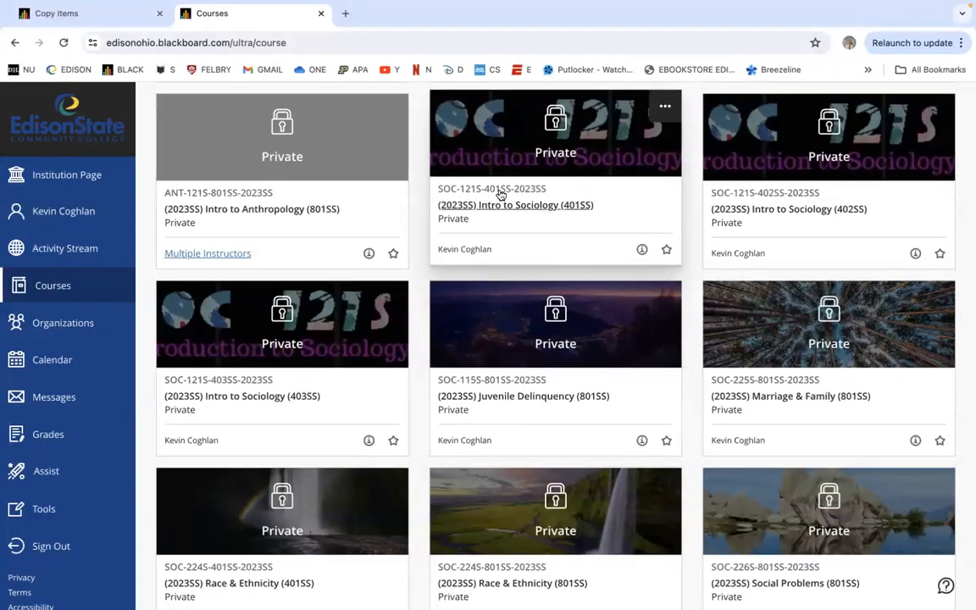
left_click(110, 19)
Search the copy source courses for "Soc-121" and look through the matching courses
left_click(130, 216)
type("S")
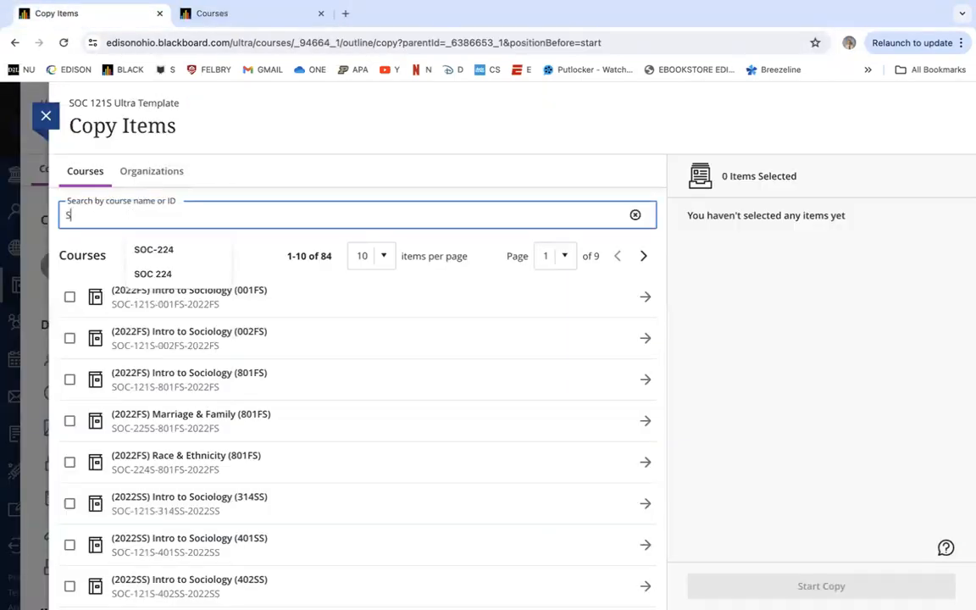
type("oc-121")
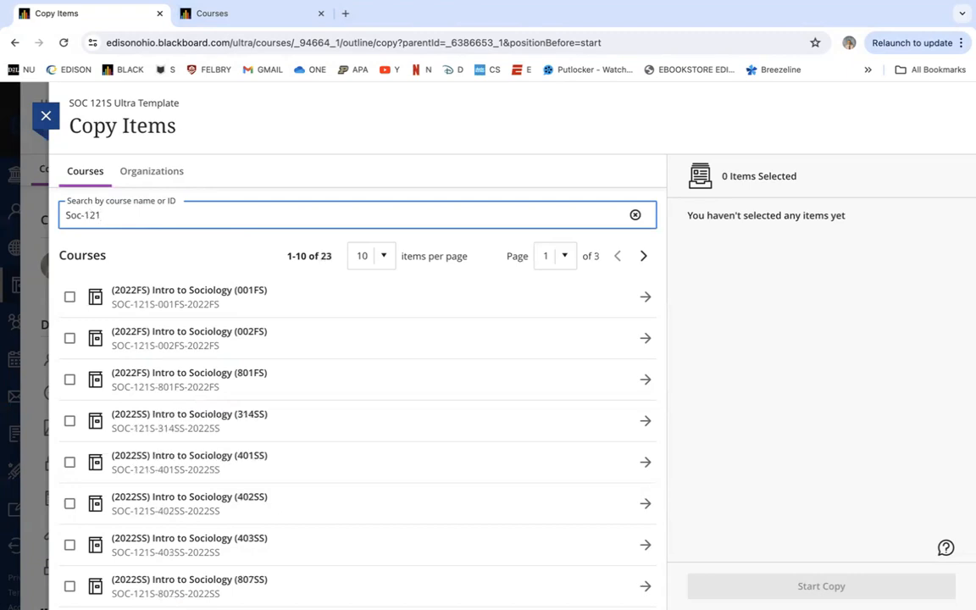
scroll(174, 322, "down", 3)
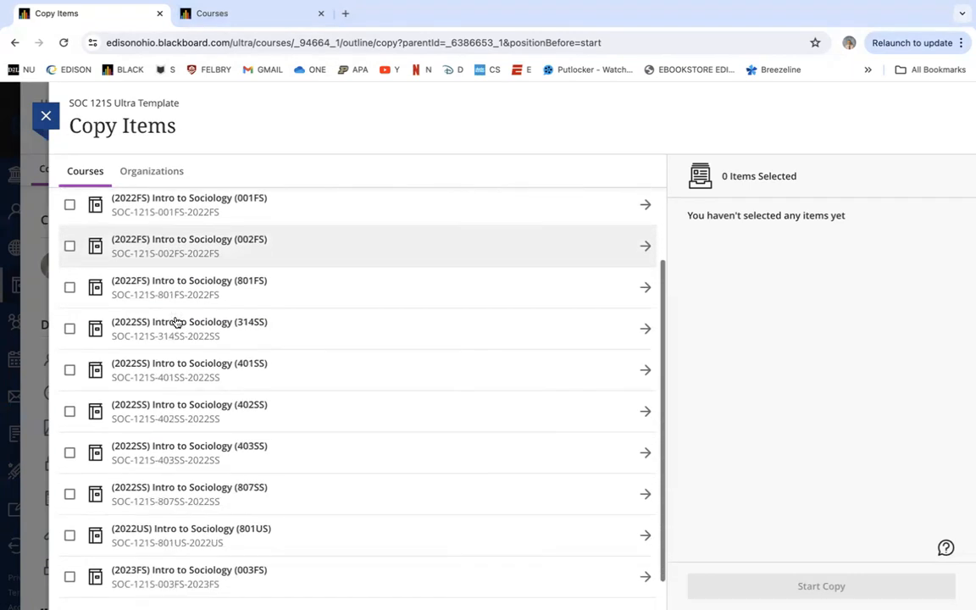
scroll(175, 354, "down", 1)
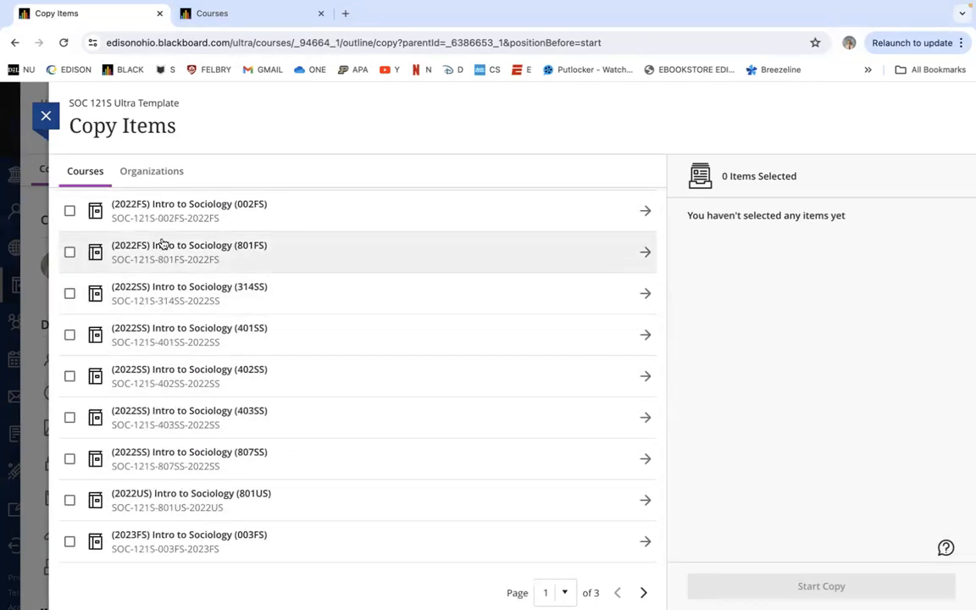
Replace the copy source search term with "401"
scroll(142, 242, "up", 2)
key("BackSpace")
key("BackSpace")
key("BackSpace")
key("BackSpace")
key("BackSpace")
key("BackSpace")
key("BackSpace")
type("401")
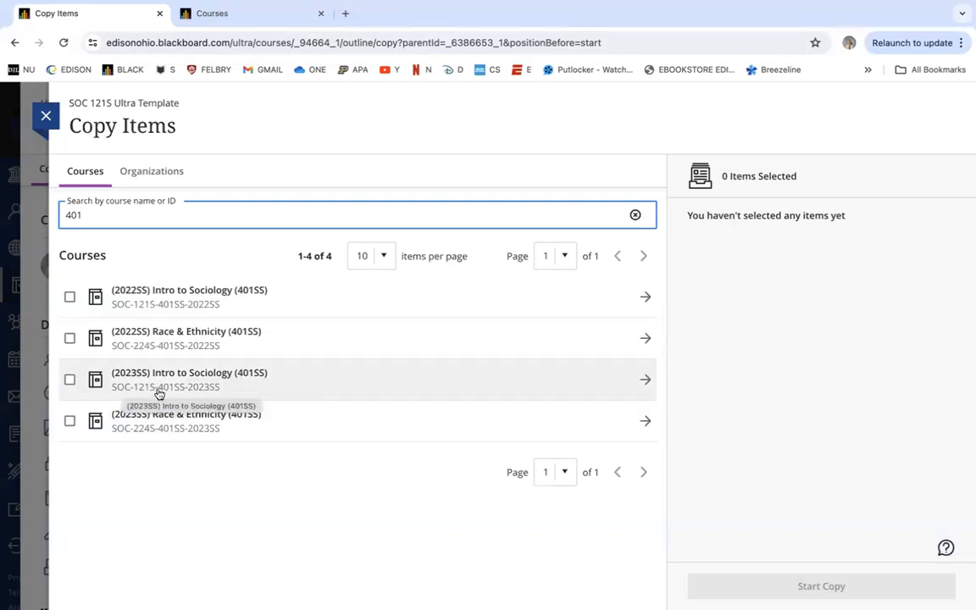
Recheck the source course ID in the Courses list and open (2023SS) Intro to Sociology (401SS) as the copy source
left_click(270, 7)
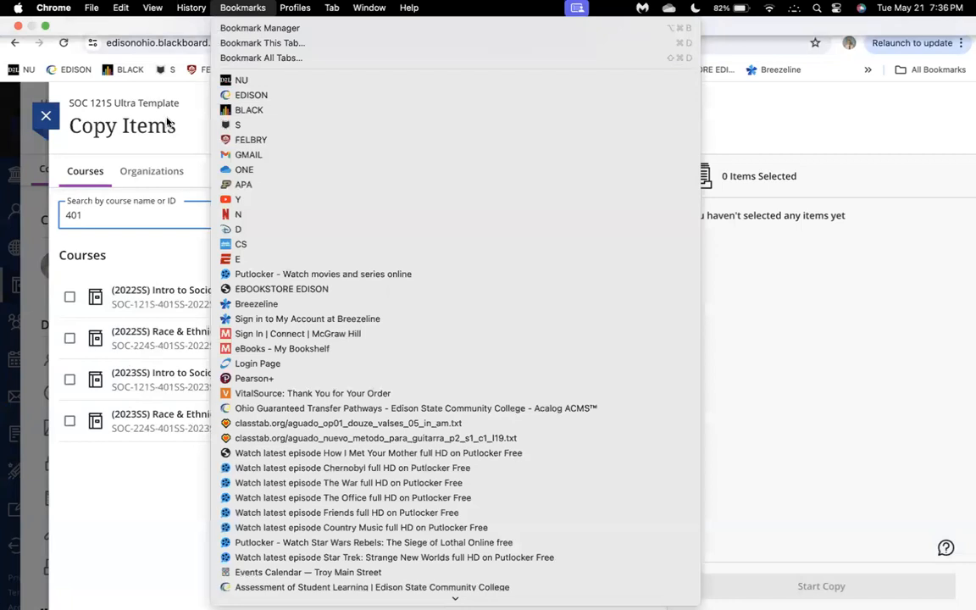
left_click(164, 120)
left_click(217, 16)
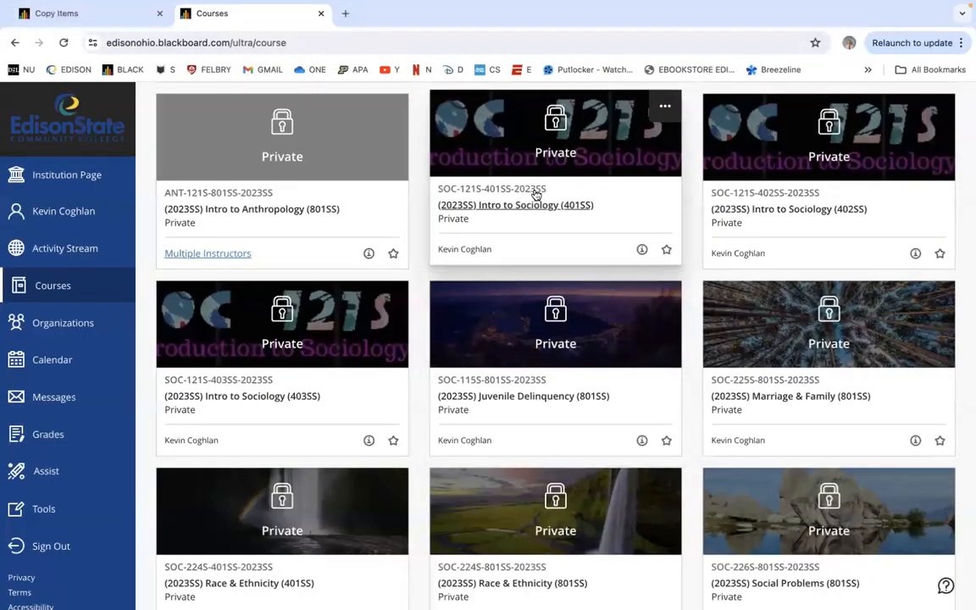
left_click(95, 17)
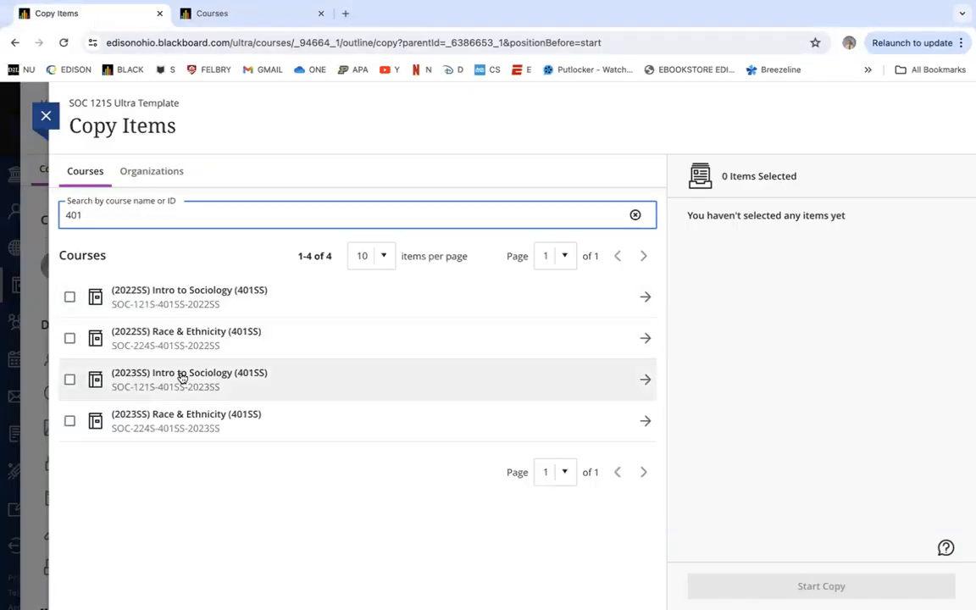
left_click(218, 383)
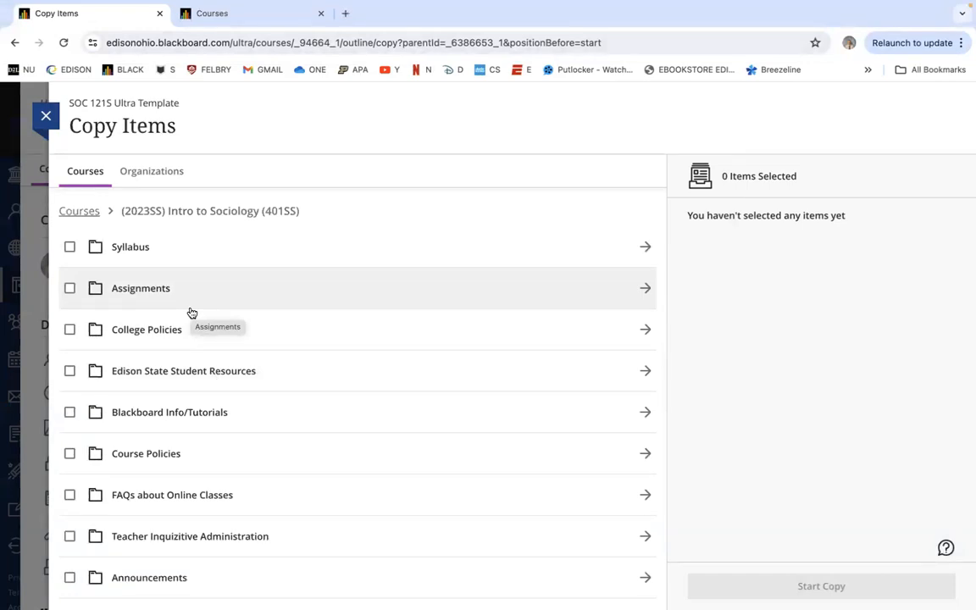
Select the Syllabus, Assignments, Announcements, Question Banks, Rubrics and Grade Schemas folders for copying
scroll(192, 313, "down", 2)
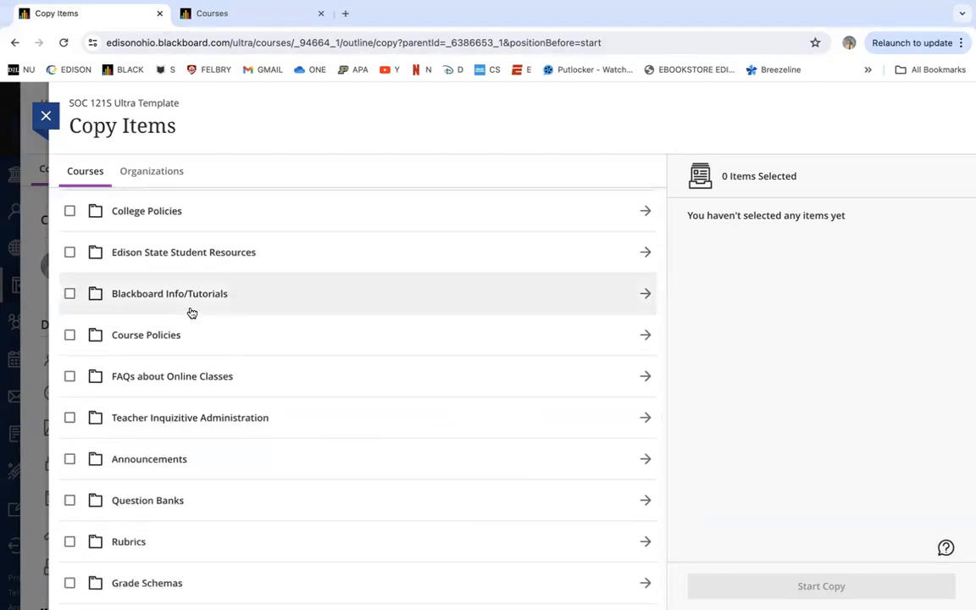
scroll(191, 313, "up", 2)
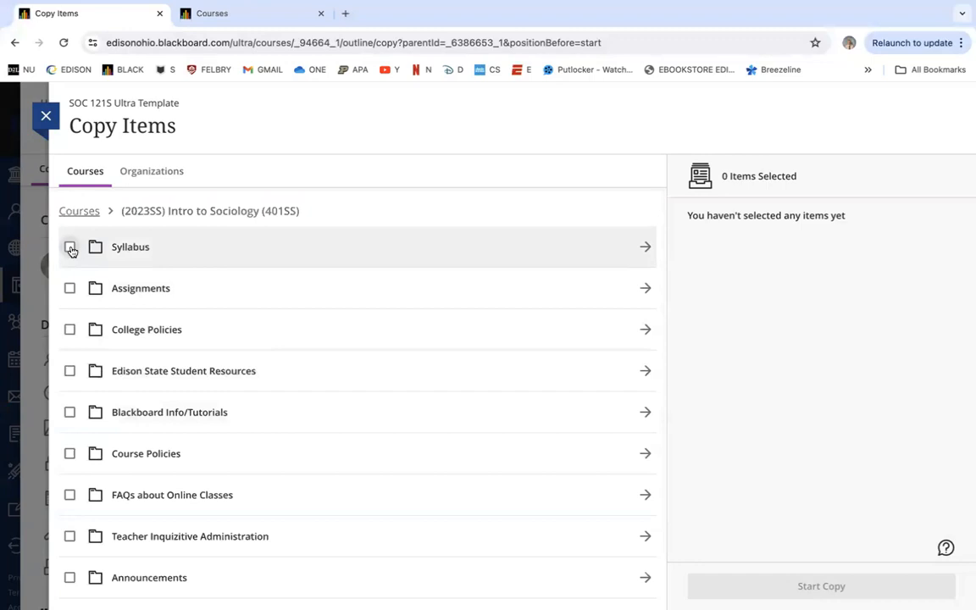
left_click(69, 247)
left_click(70, 288)
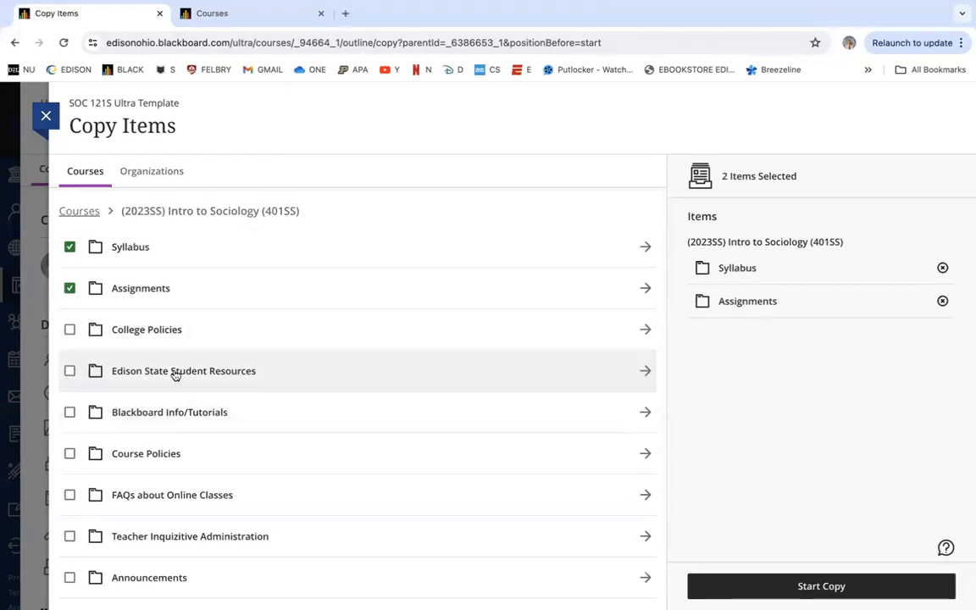
scroll(157, 381, "down", 3)
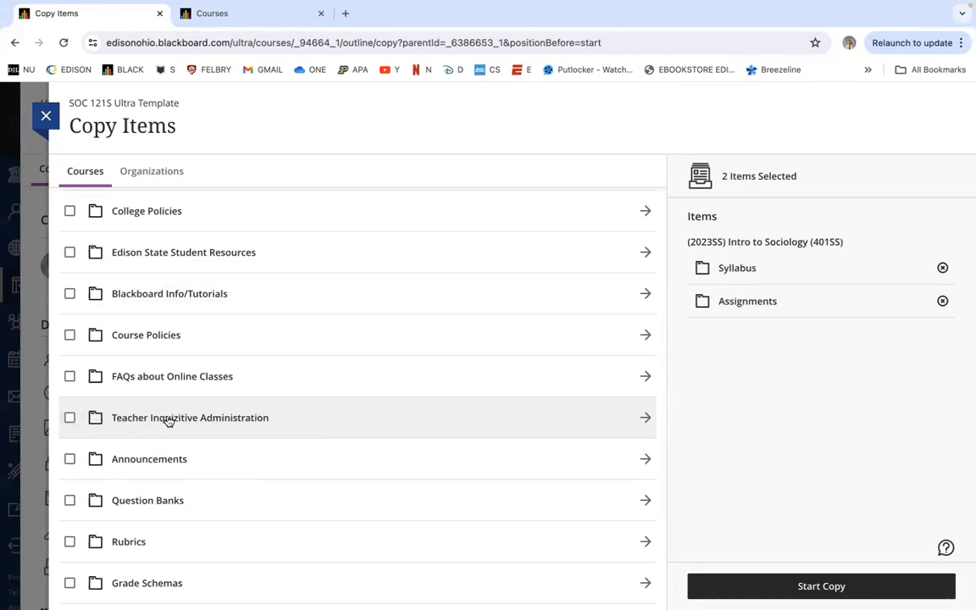
left_click(70, 459)
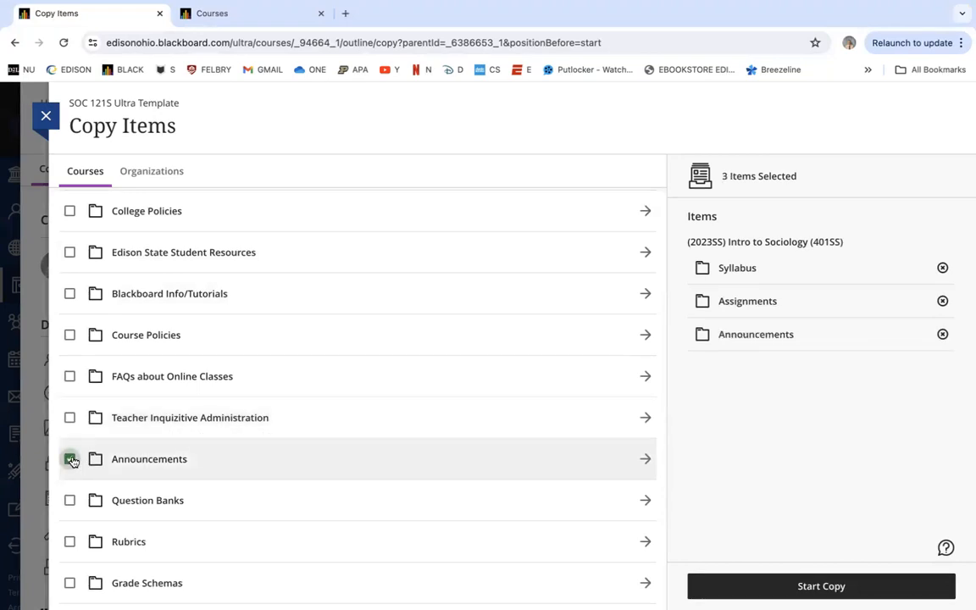
left_click(70, 500)
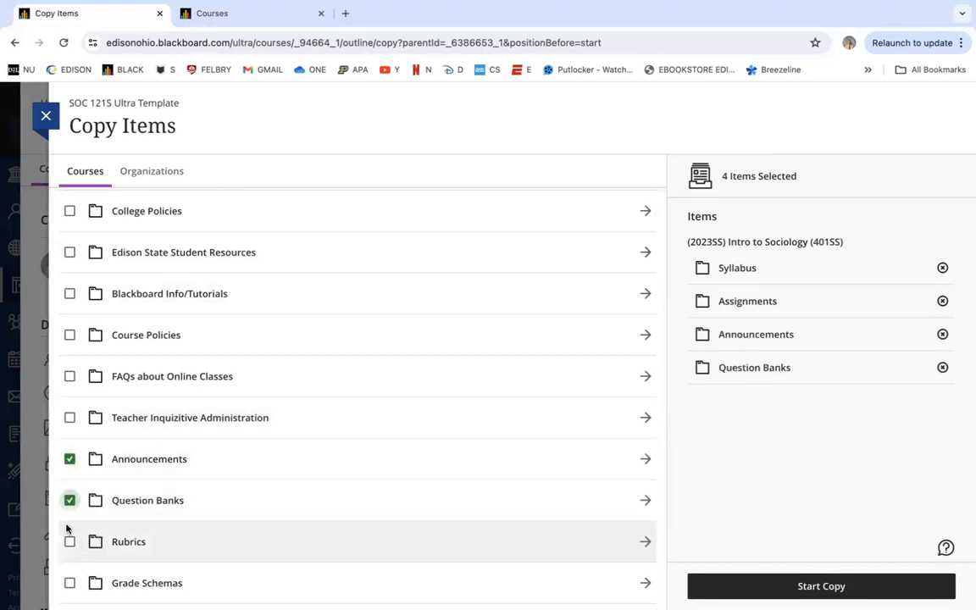
left_click(70, 543)
left_click(69, 583)
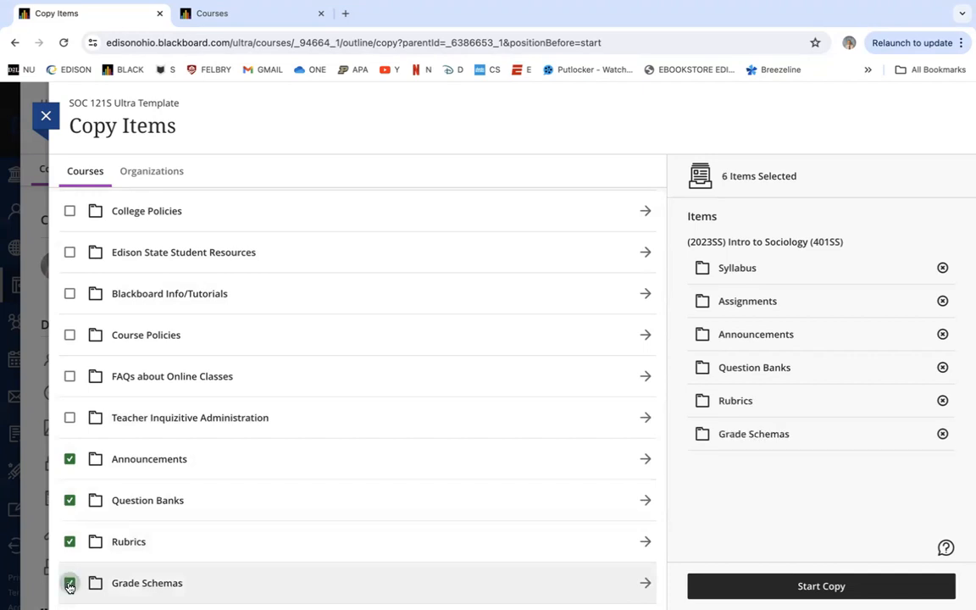
Review the selected folders and start copying them into the SOC 121S Ultra Template
scroll(289, 370, "up", 2)
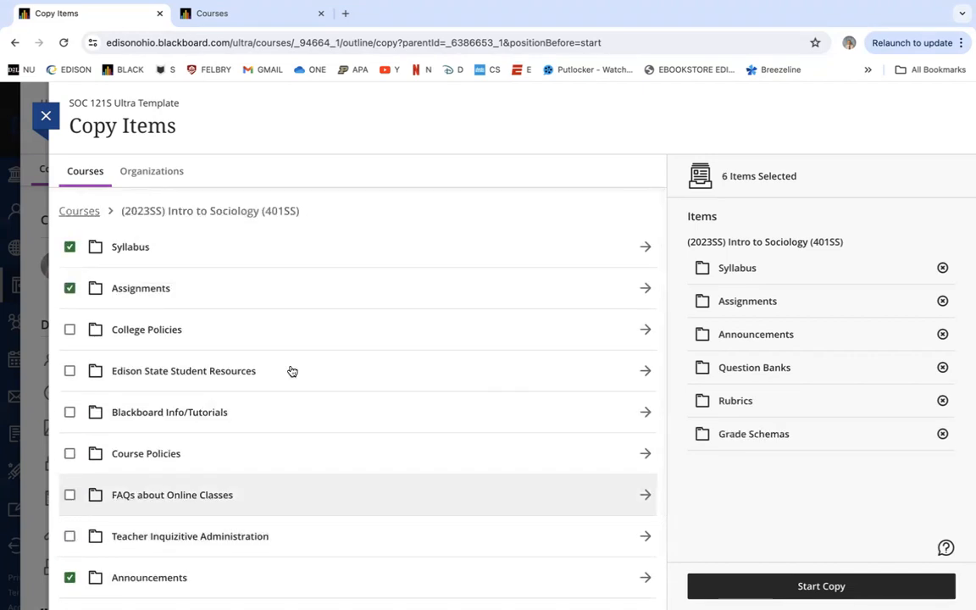
scroll(293, 371, "down", 3)
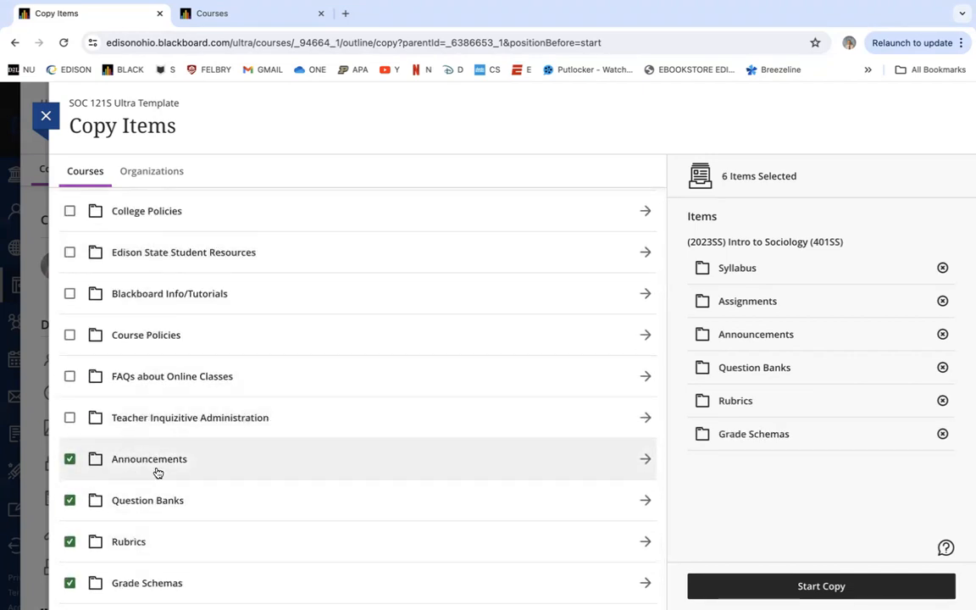
scroll(542, 374, "up", 3)
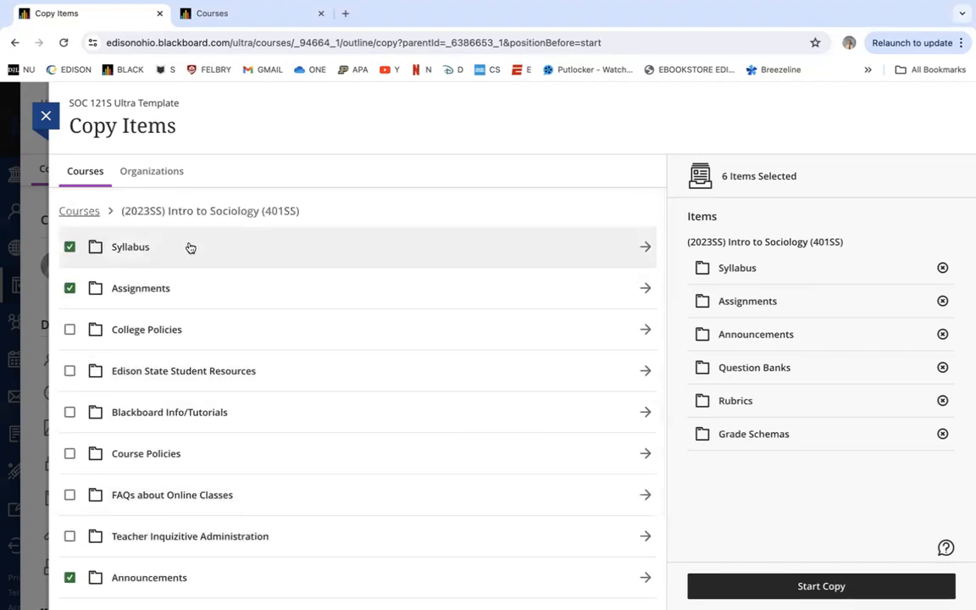
scroll(153, 356, "down", 3)
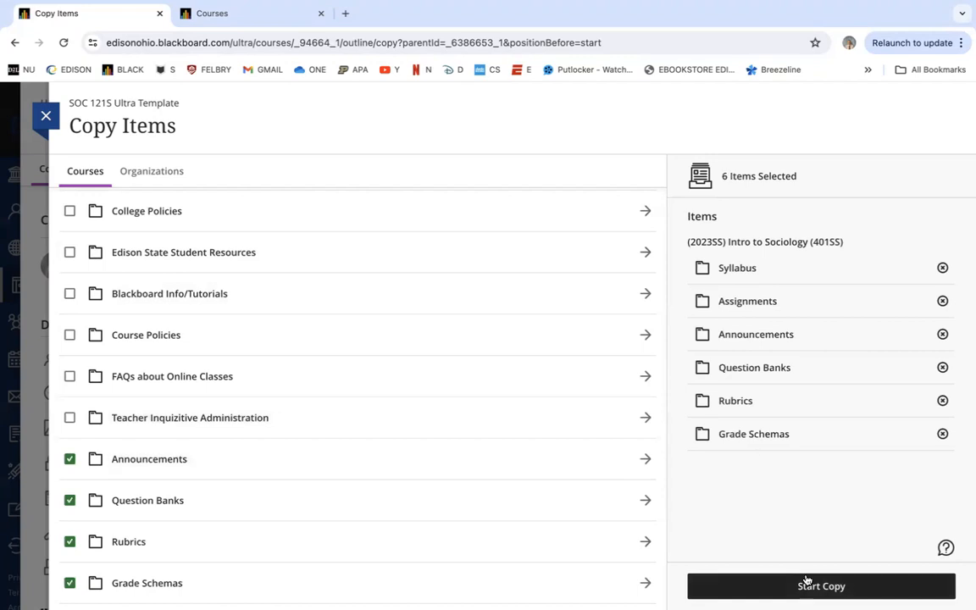
left_click(821, 587)
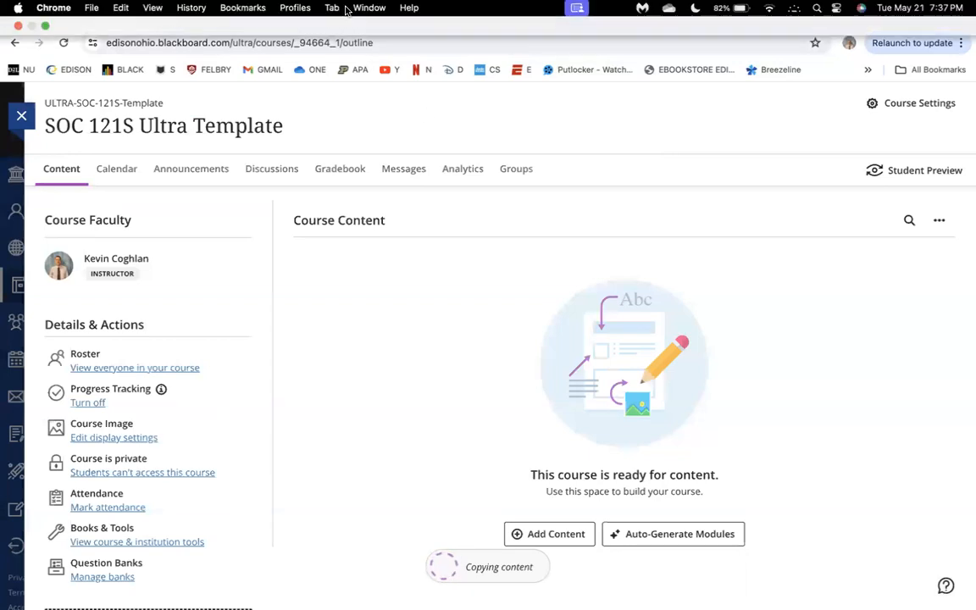
Open Blackboard's course list in a new browser tab
left_click(345, 12)
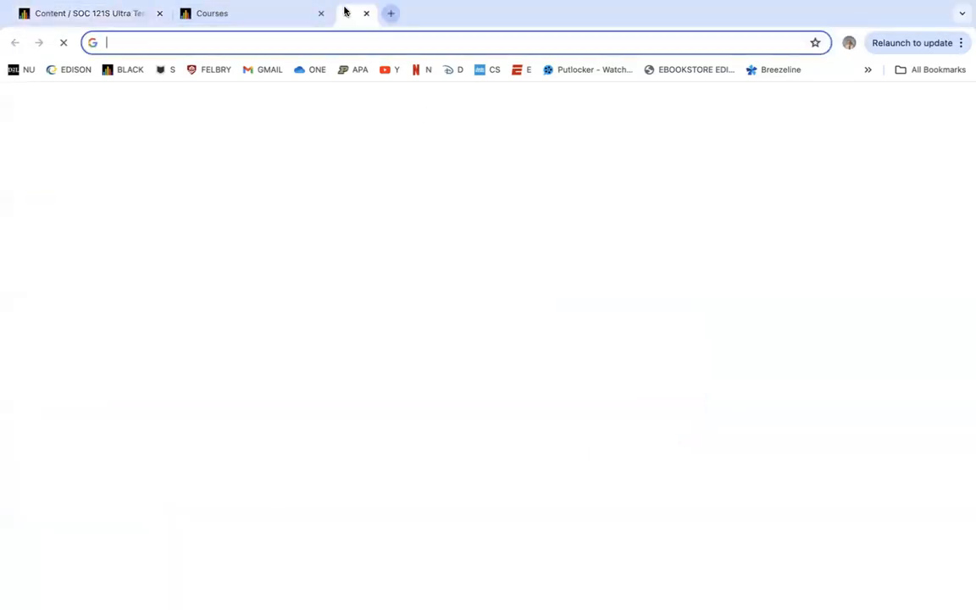
left_click(129, 69)
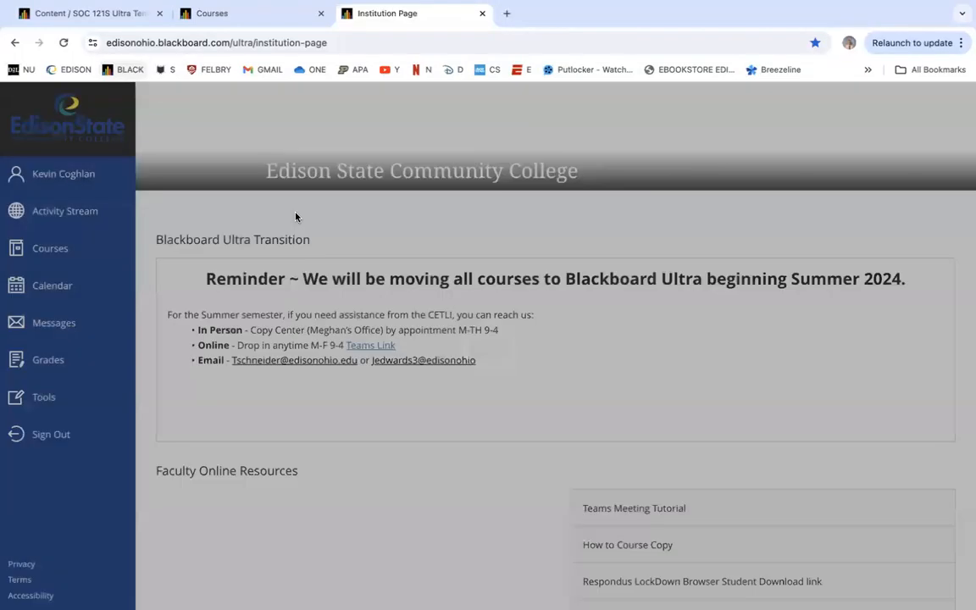
left_click(52, 287)
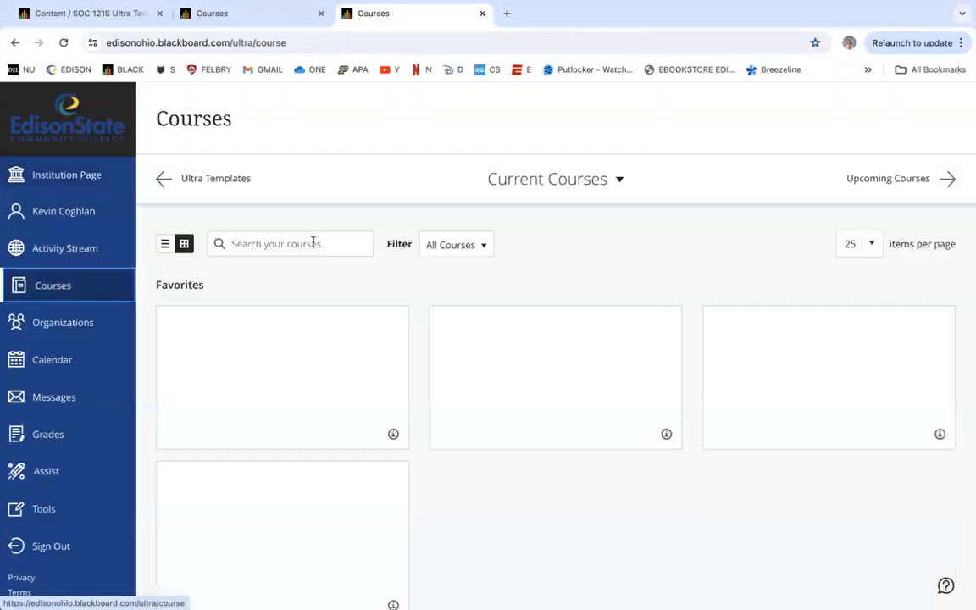
Search the courses for "8wk" and open the SOC 224S 8WK Ultra Template
left_click(308, 243)
type("8wk")
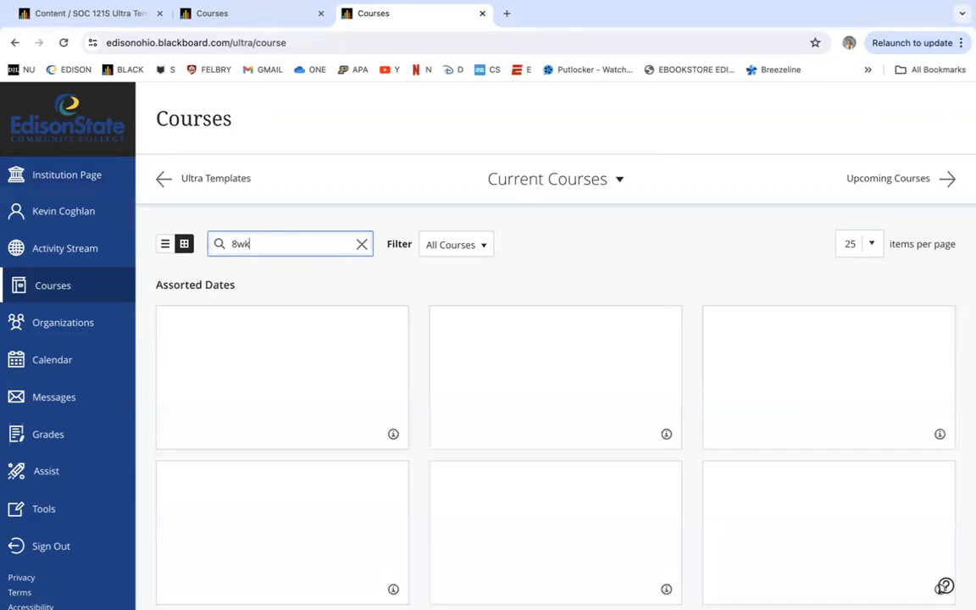
scroll(619, 260, "down", 4)
scroll(620, 260, "down", 1)
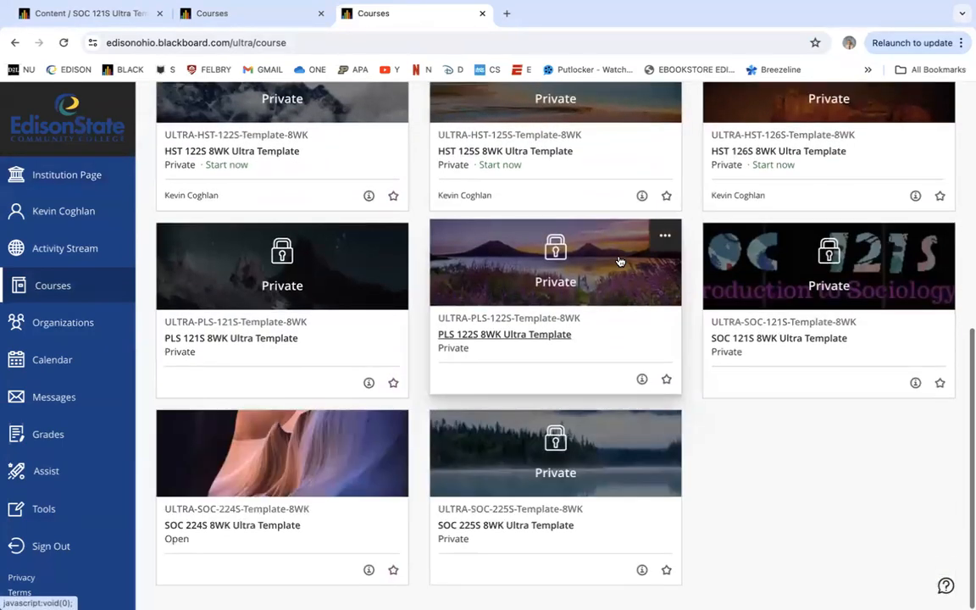
left_click(251, 466)
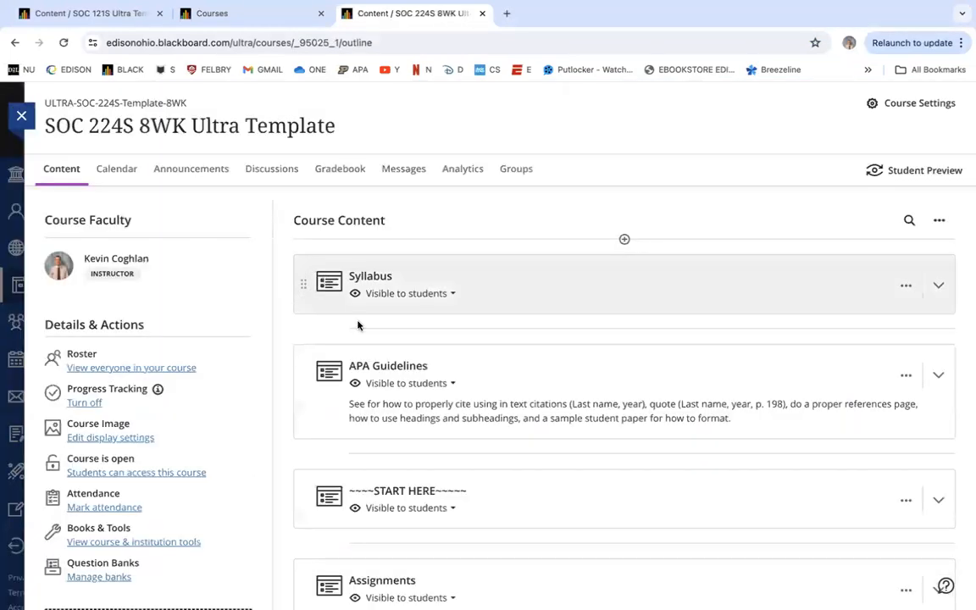
Expand the For Instructors module and launch the Teacher Inquizitive Administration link
scroll(366, 346, "down", 2)
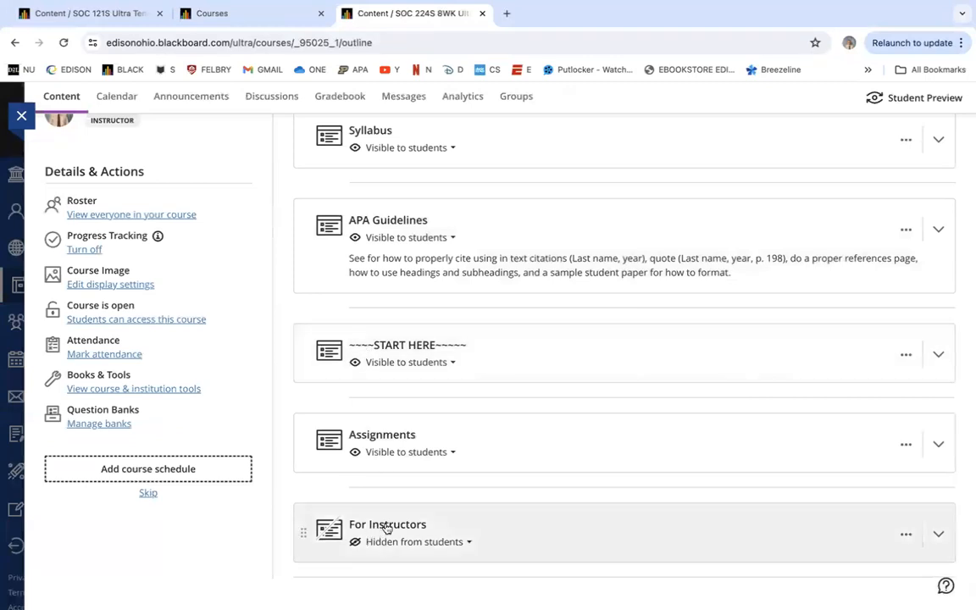
left_click(416, 530)
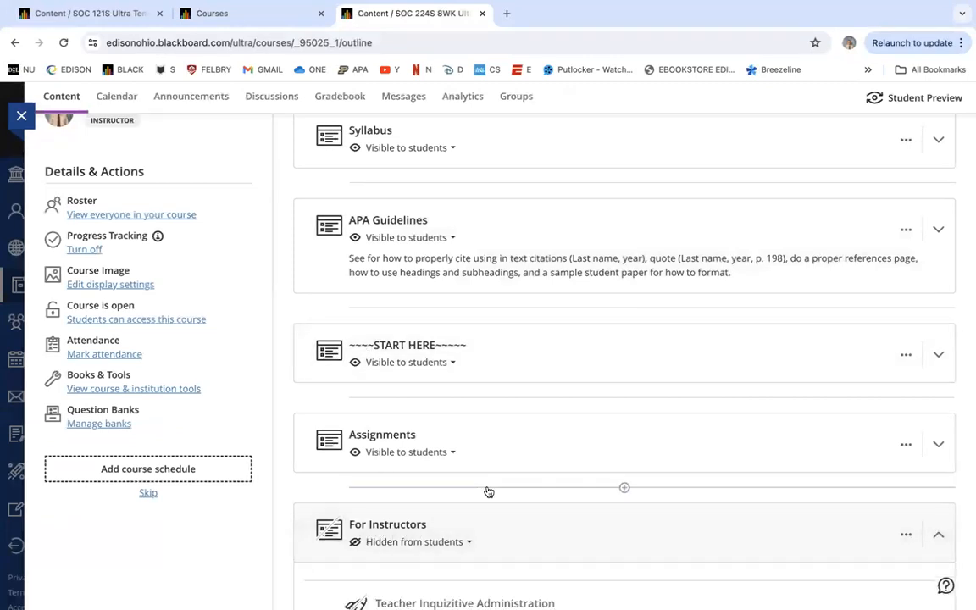
scroll(489, 492, "down", 4)
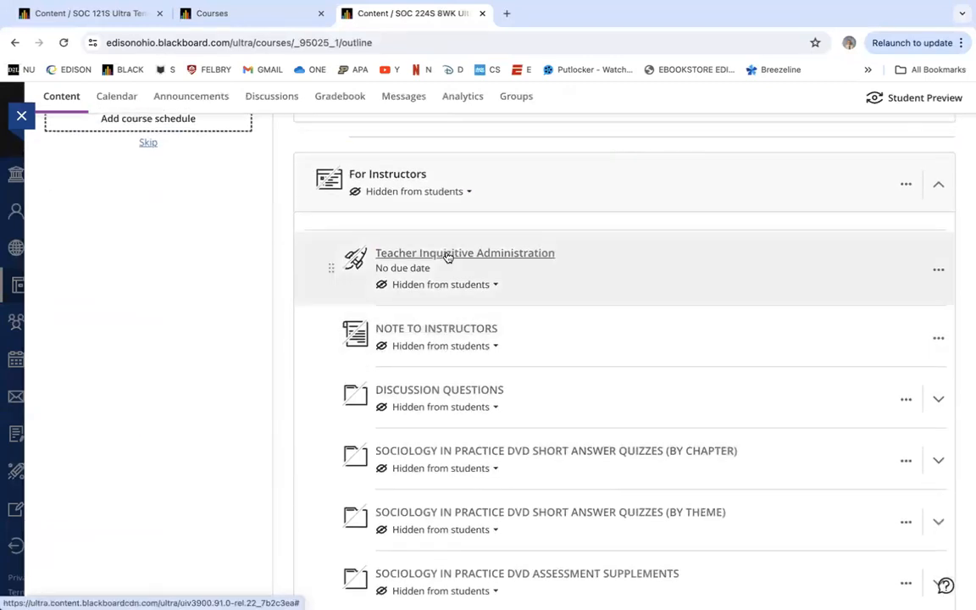
left_click(447, 254)
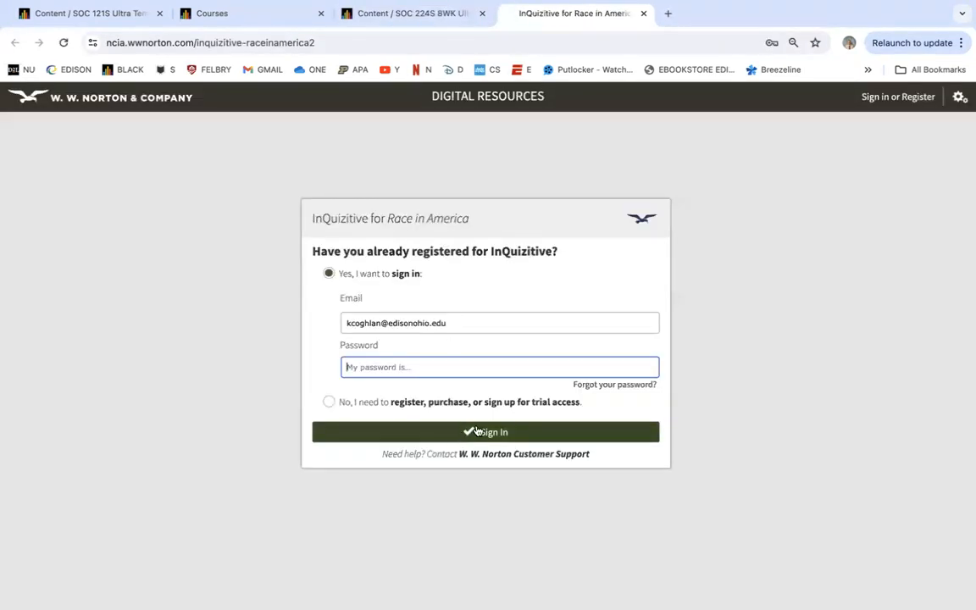
Fill in the saved account password and sign in to InQuizitive for Race in America
left_click(490, 367)
left_click(497, 394)
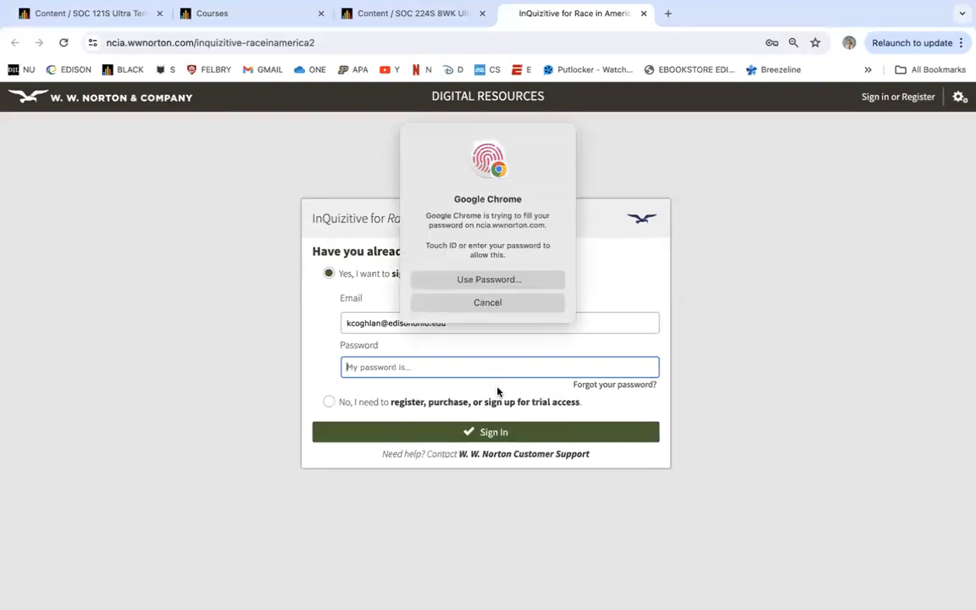
left_click(490, 432)
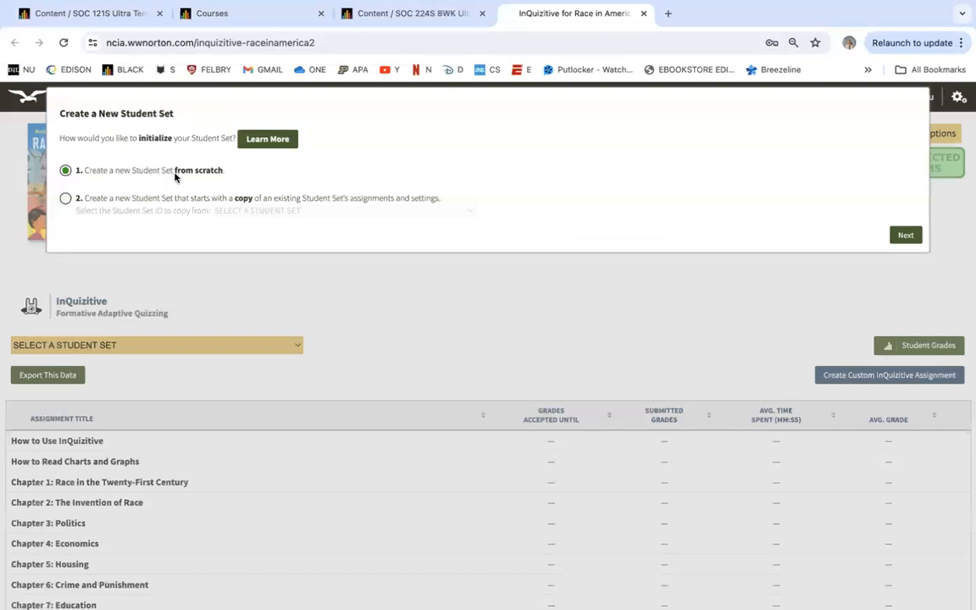
Start a new student set from scratch, with Ohio as the state and EDISON COMMUNITY COLLEGE-PIQUA MAIN CAMPUS as the school
left_click(904, 233)
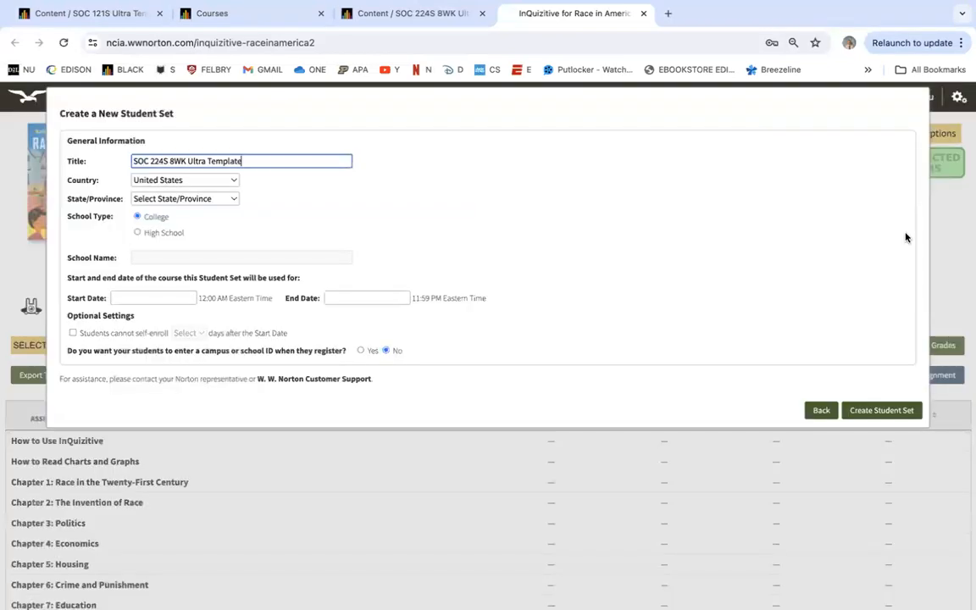
left_click(188, 197)
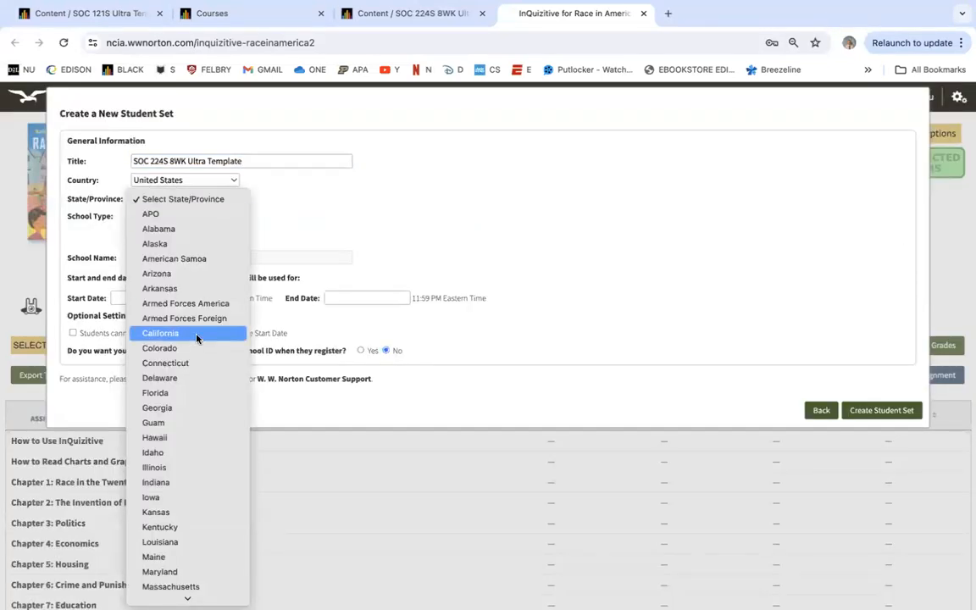
scroll(196, 339, "down", 5)
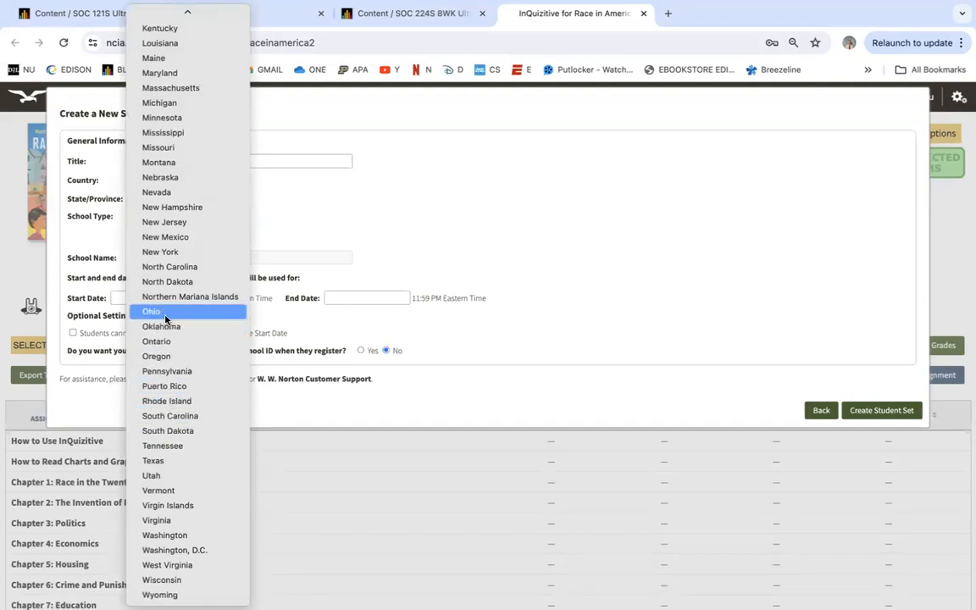
left_click(165, 318)
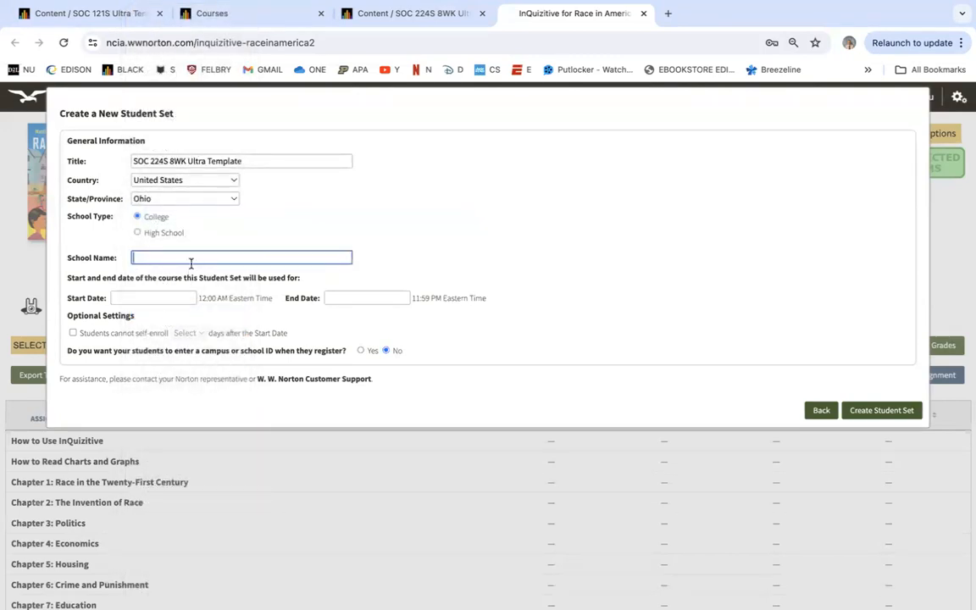
type("ed")
left_click(174, 313)
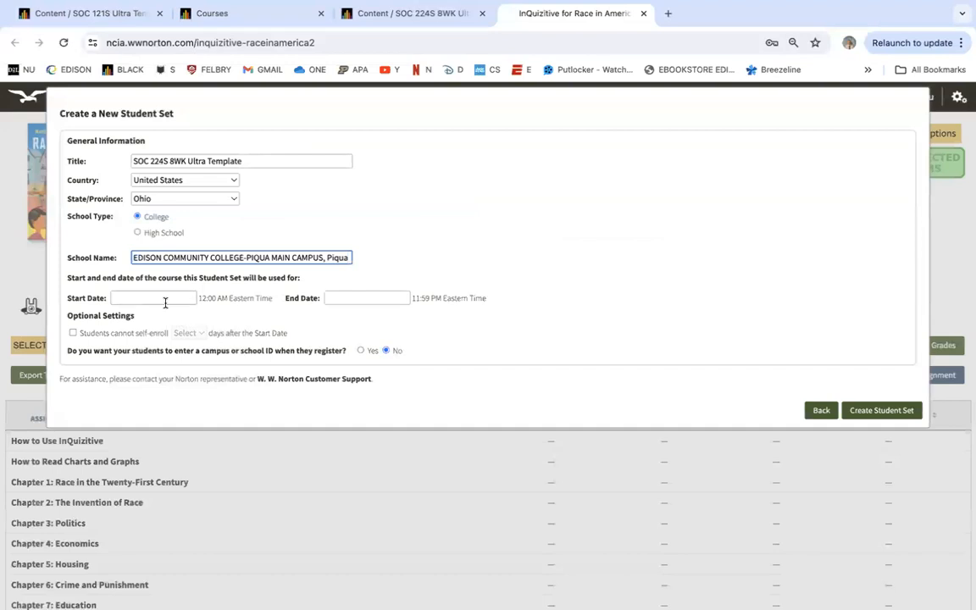
Set the student set's start date to 05/30/2024 and its end date to 08/01/2024
left_click(165, 302)
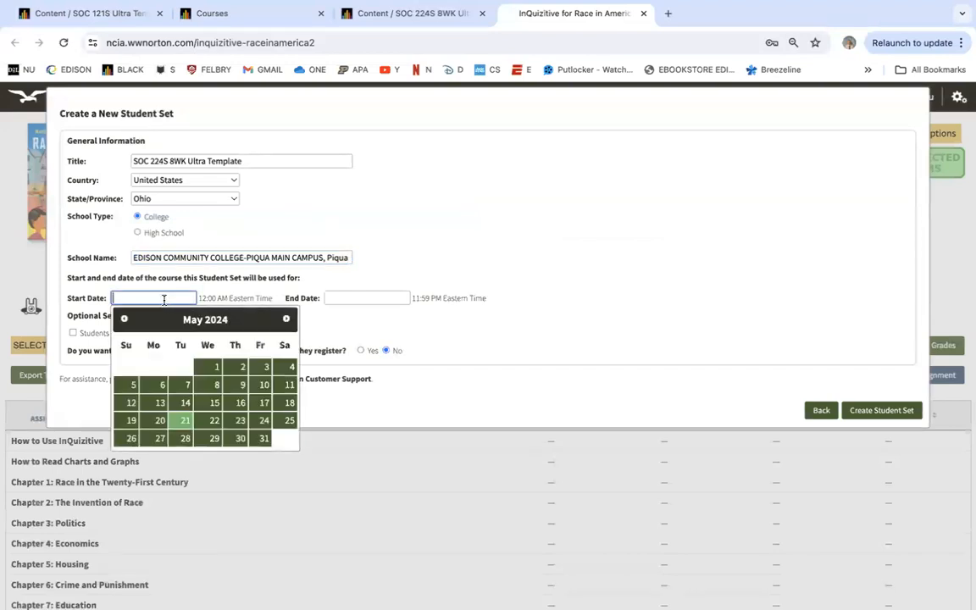
left_click(238, 438)
left_click(381, 300)
left_click(499, 320)
left_click(499, 320)
left_click(499, 320)
left_click(453, 366)
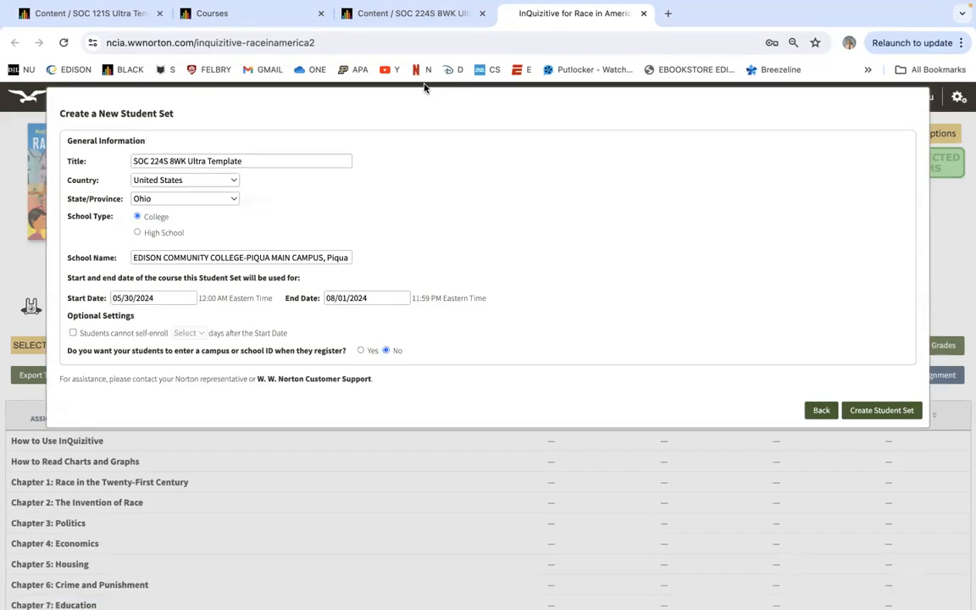
Close the SOC 224S template and InQuizitive pages and return to the SOC 121S Ultra Template
left_click(398, 17)
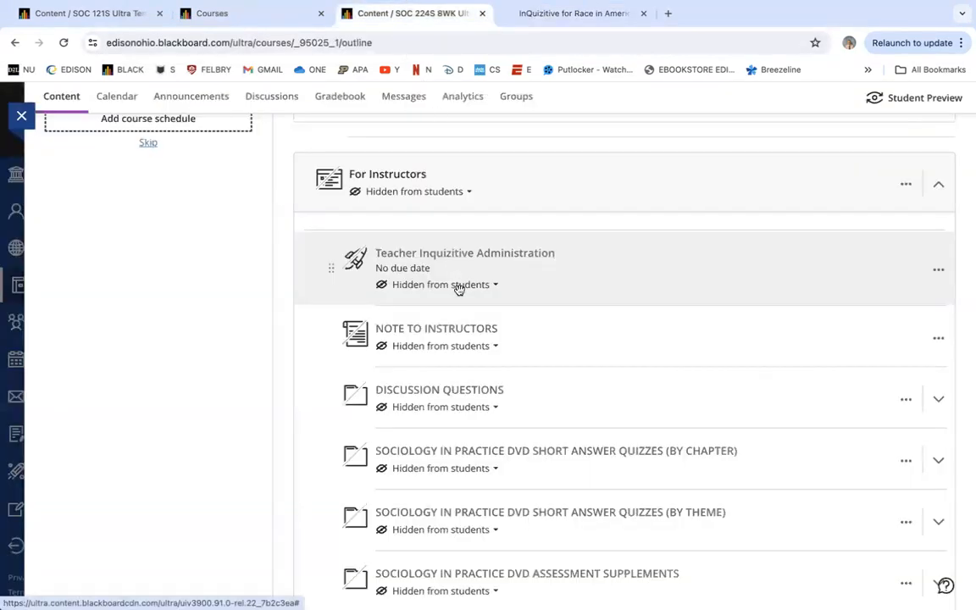
left_click(479, 13)
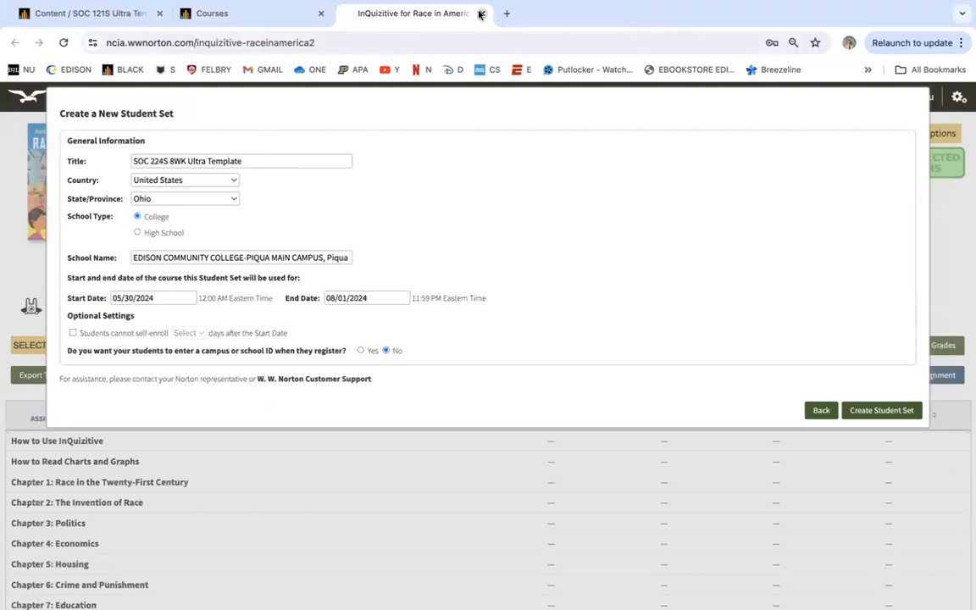
left_click(479, 14)
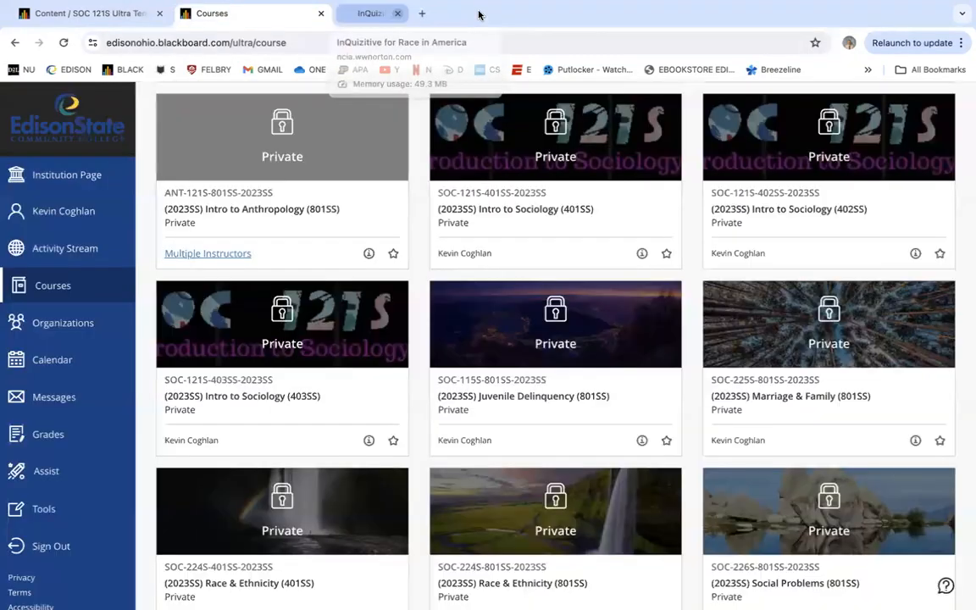
left_click(100, 16)
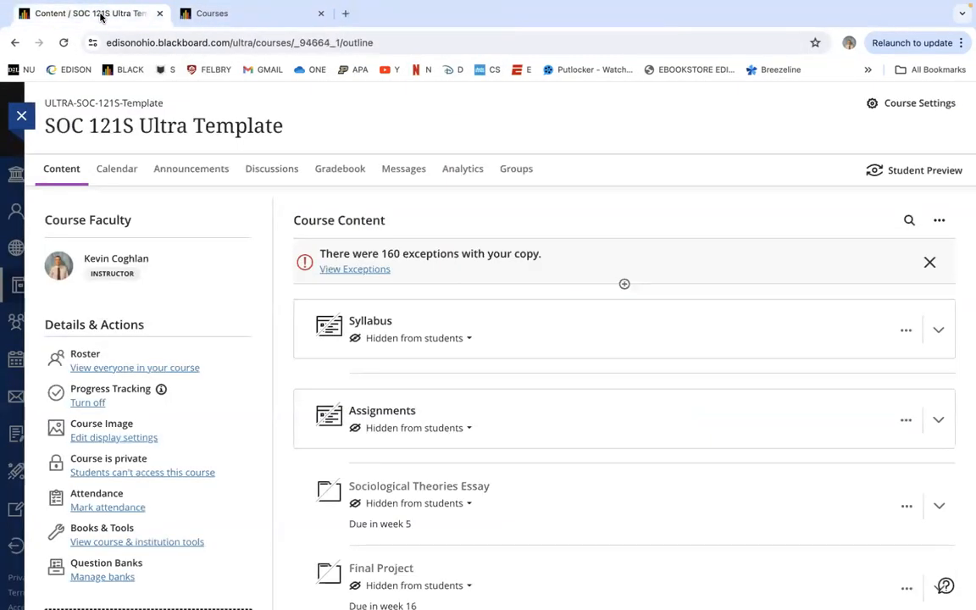
Review the Assignments and tests category in the copy's exception report, and close the report
left_click(355, 268)
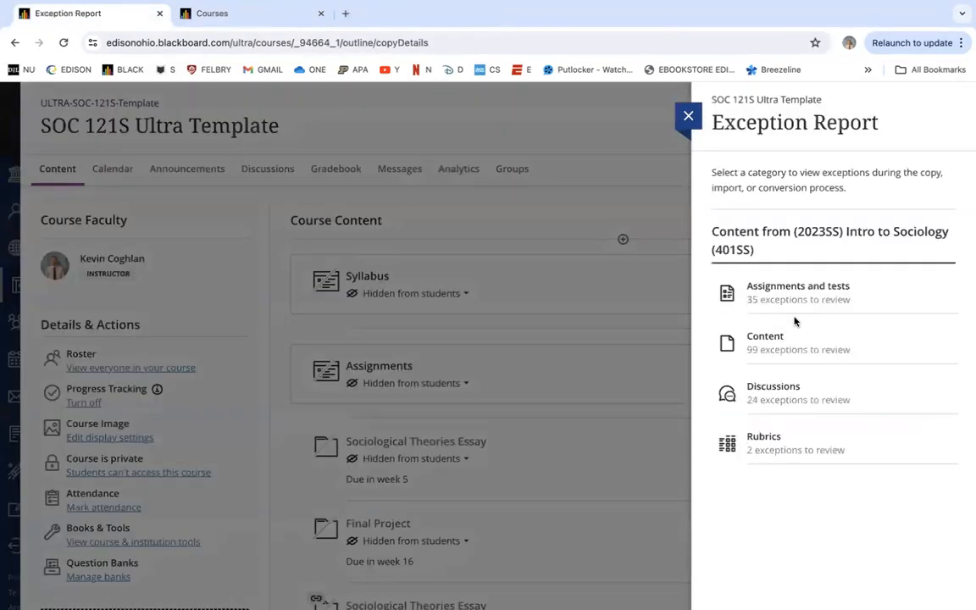
left_click(794, 276)
scroll(794, 271, "down", 15)
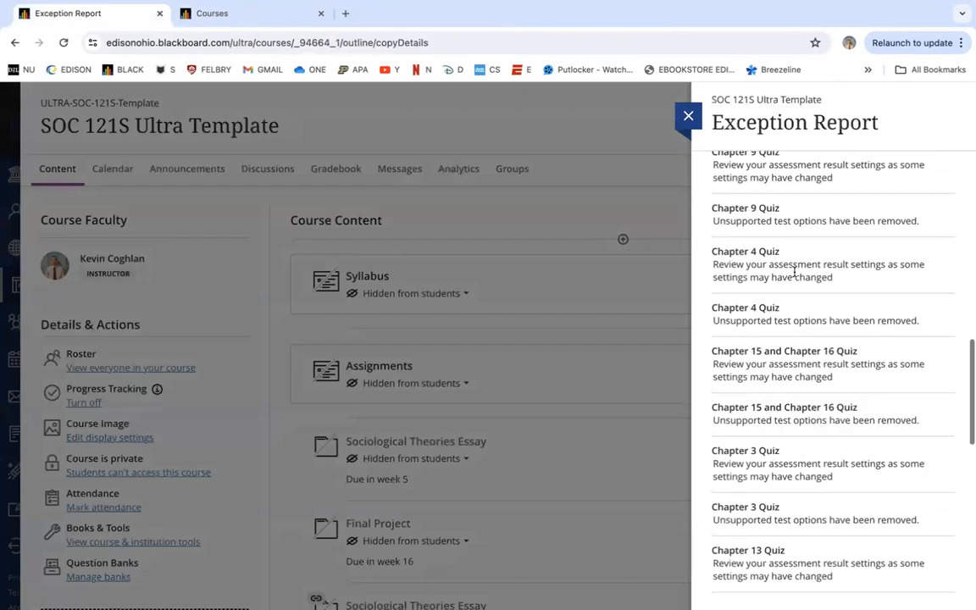
scroll(794, 271, "up", 15)
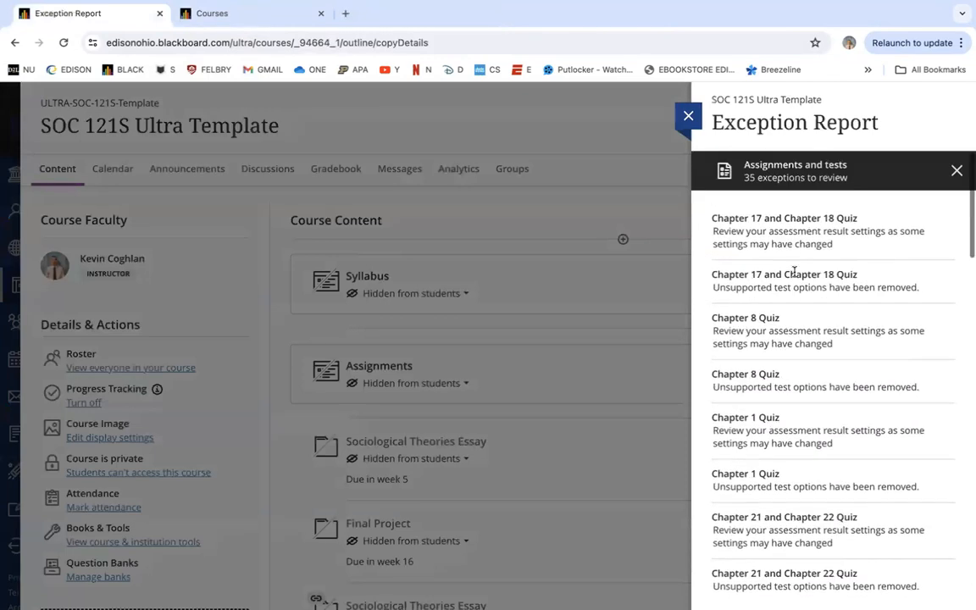
left_click(688, 116)
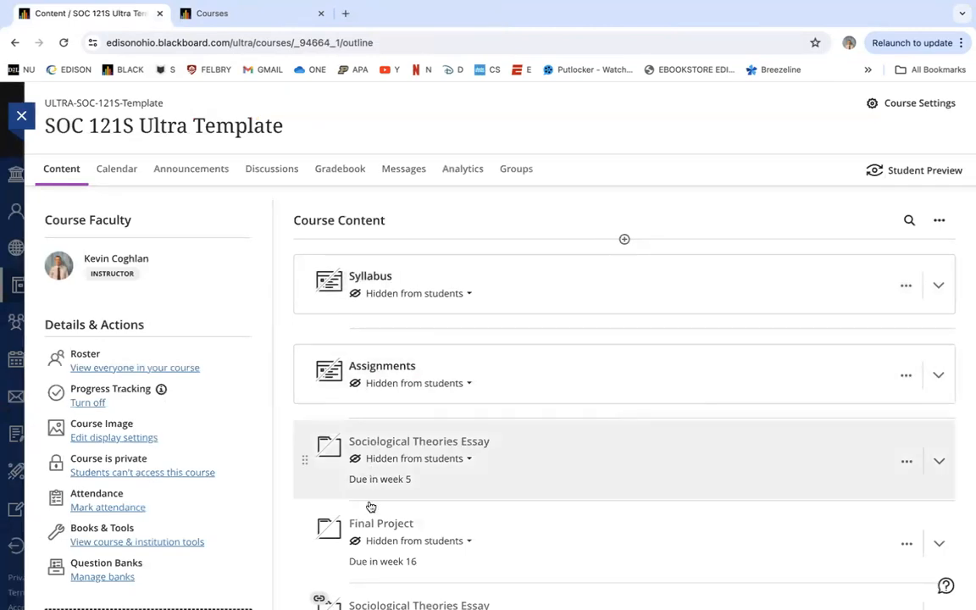
Look over the Course Settings of the SOC 121S Ultra Template and close them
left_click(894, 104)
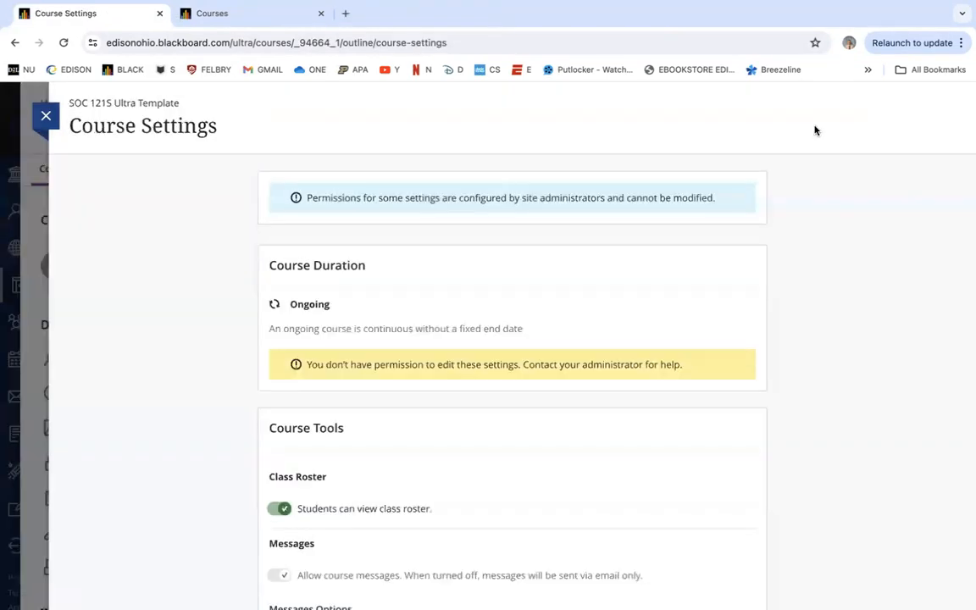
scroll(379, 349, "down", 1)
scroll(379, 348, "up", 1)
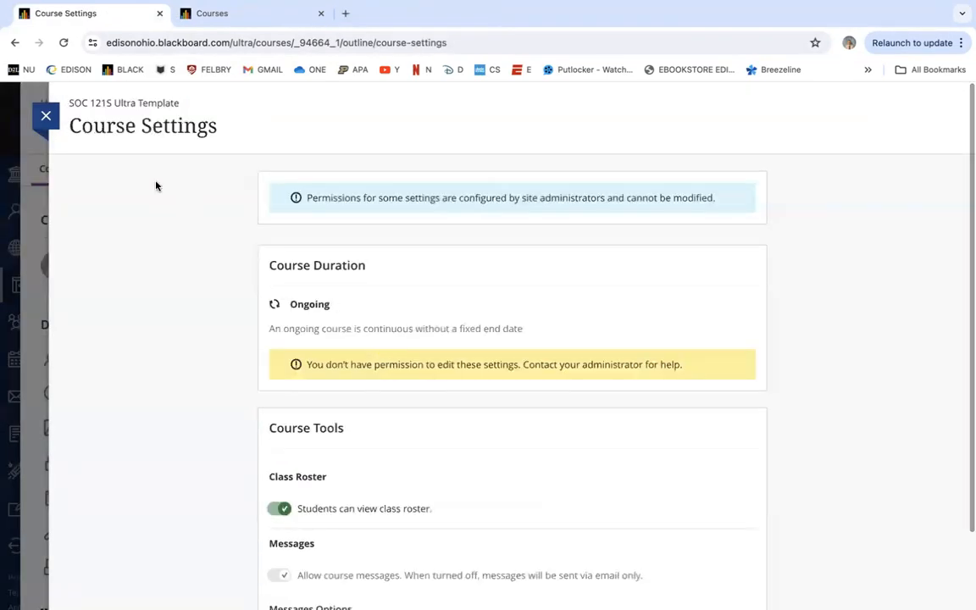
left_click(46, 115)
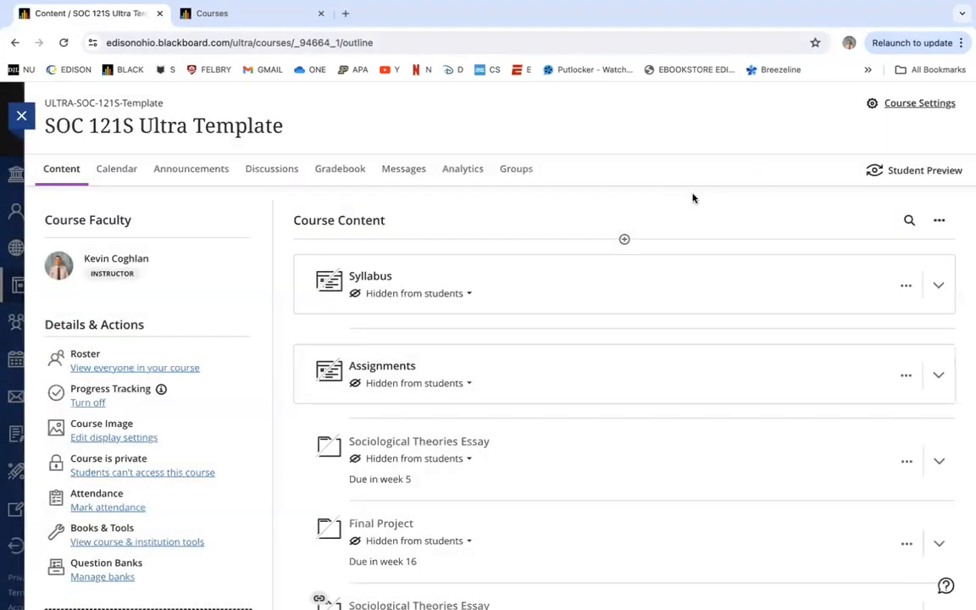
Batch edit the Syllabus, Sociological Theories Essay and Final Project items to make them visible to students
left_click(939, 220)
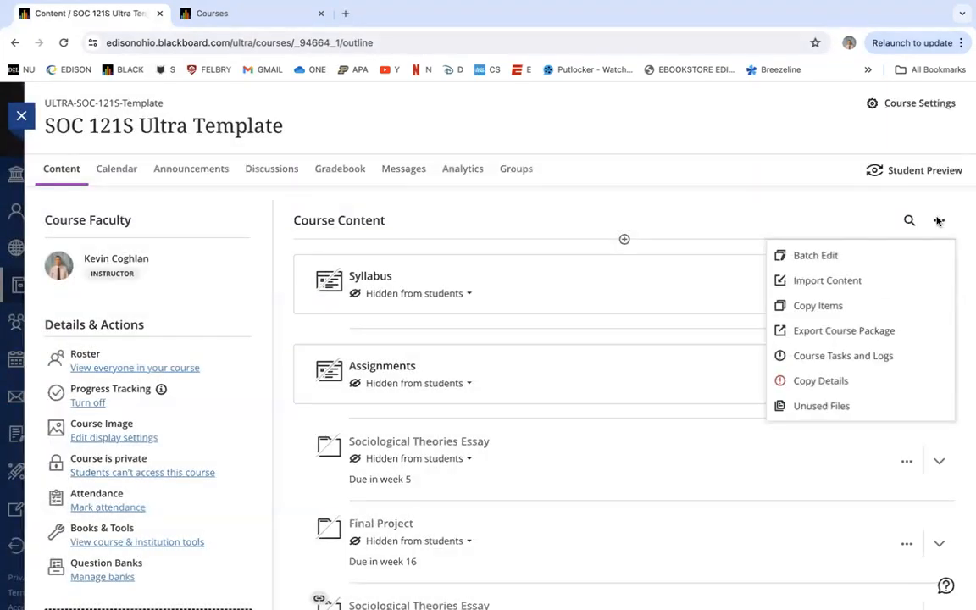
left_click(817, 257)
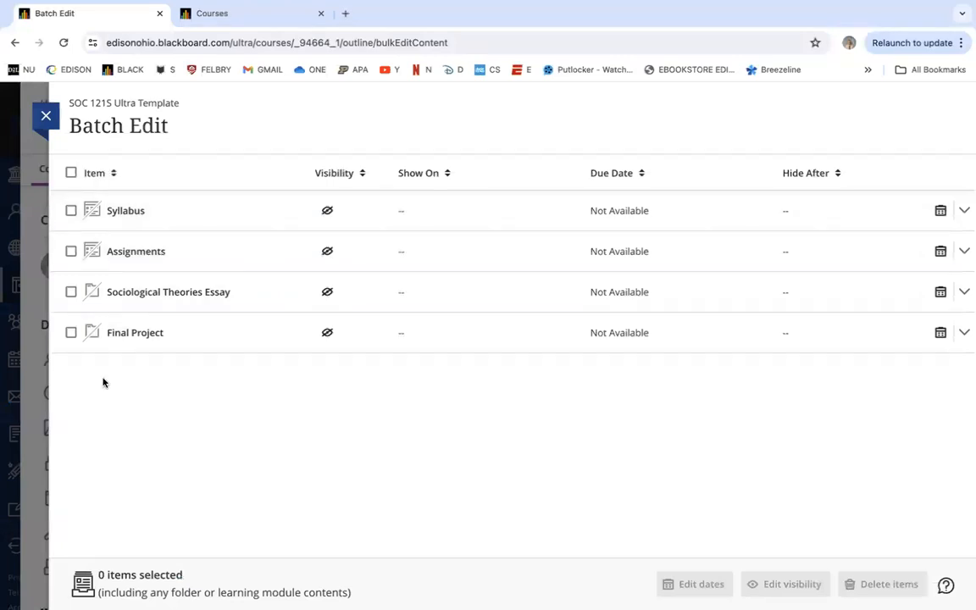
left_click(71, 210)
left_click(70, 292)
left_click(71, 332)
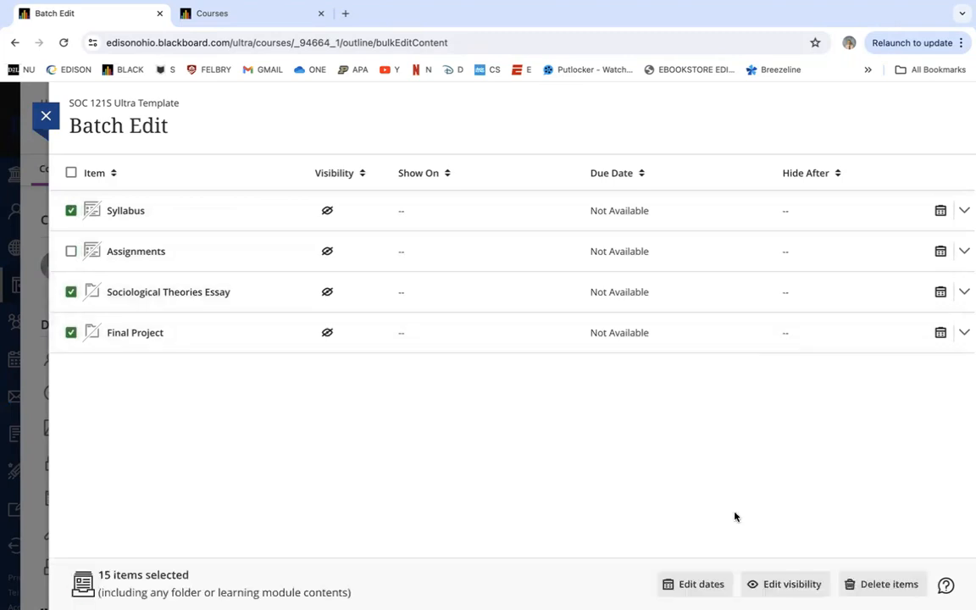
left_click(787, 584)
left_click(352, 367)
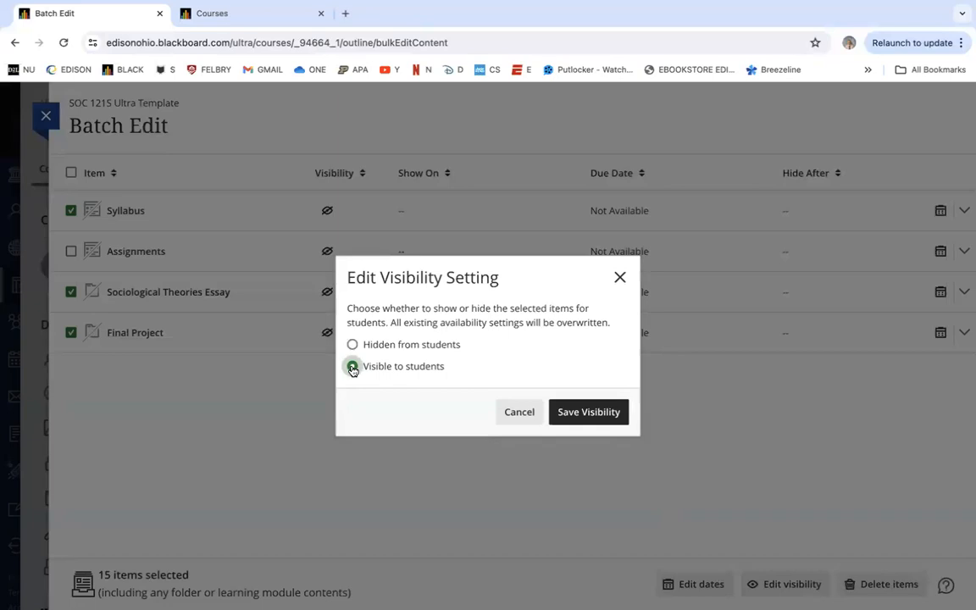
left_click(585, 413)
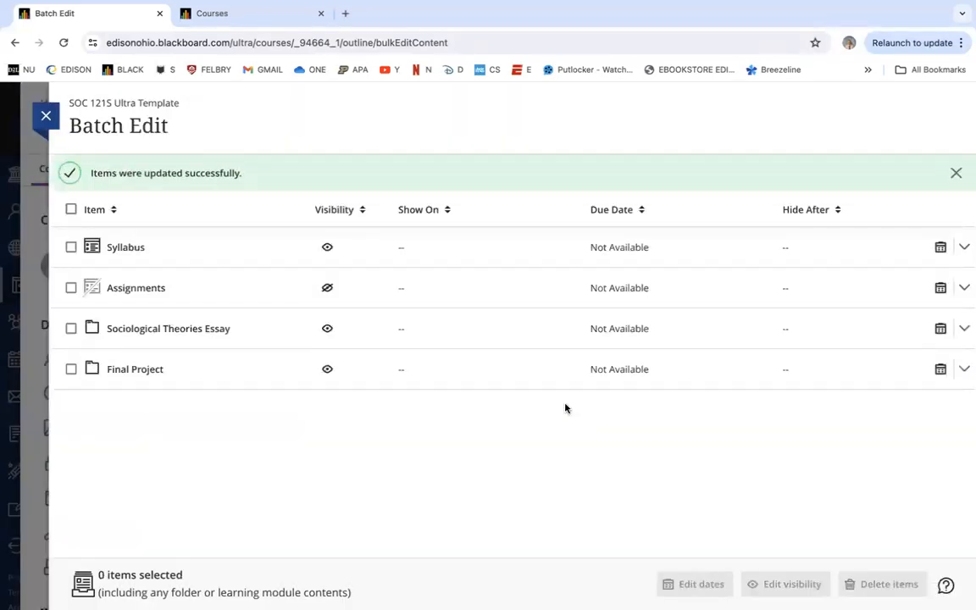
Try to select the Assignments module for batch editing, and leave Batch Edit
left_click(73, 290)
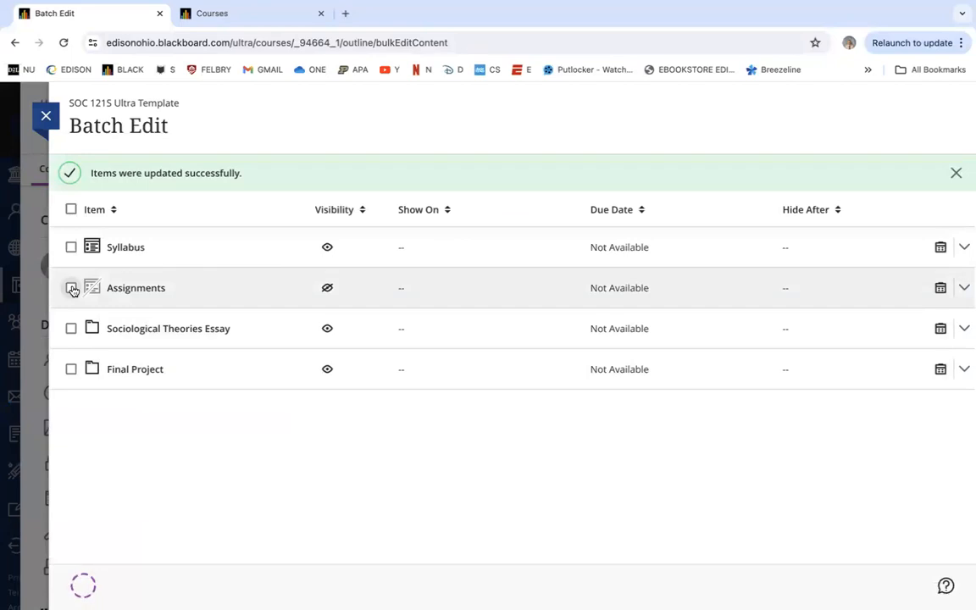
left_click(72, 289)
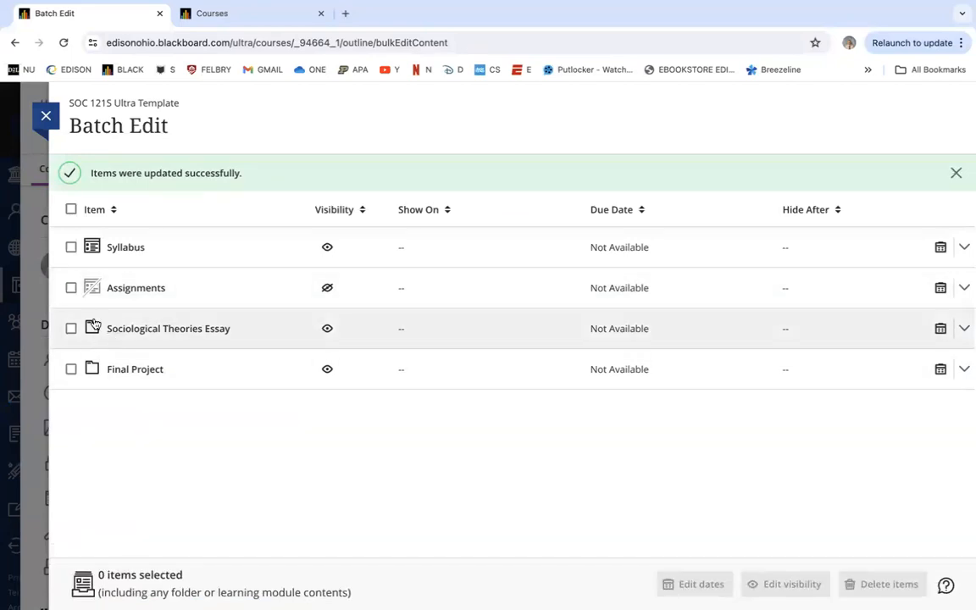
left_click(73, 290)
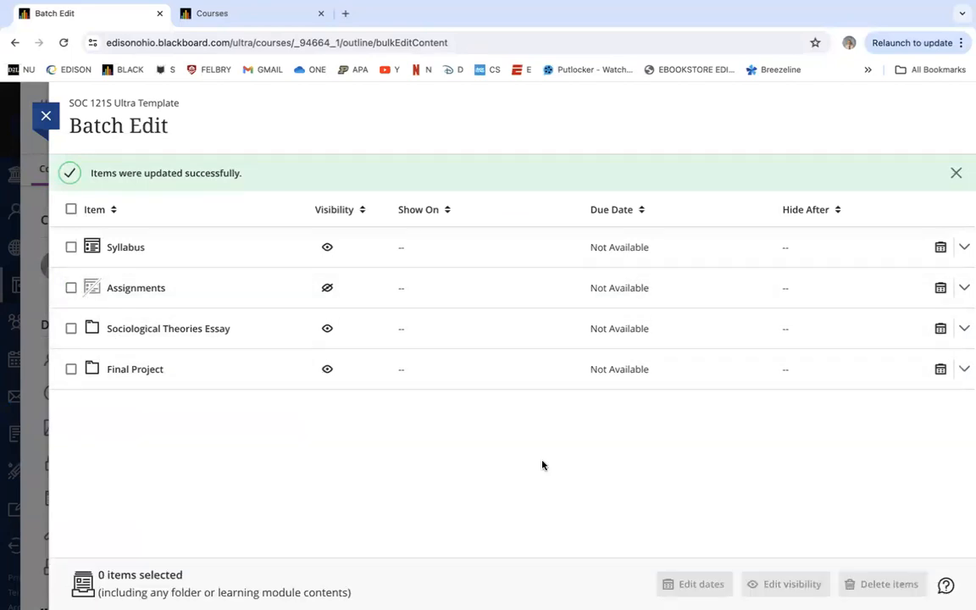
left_click(71, 288)
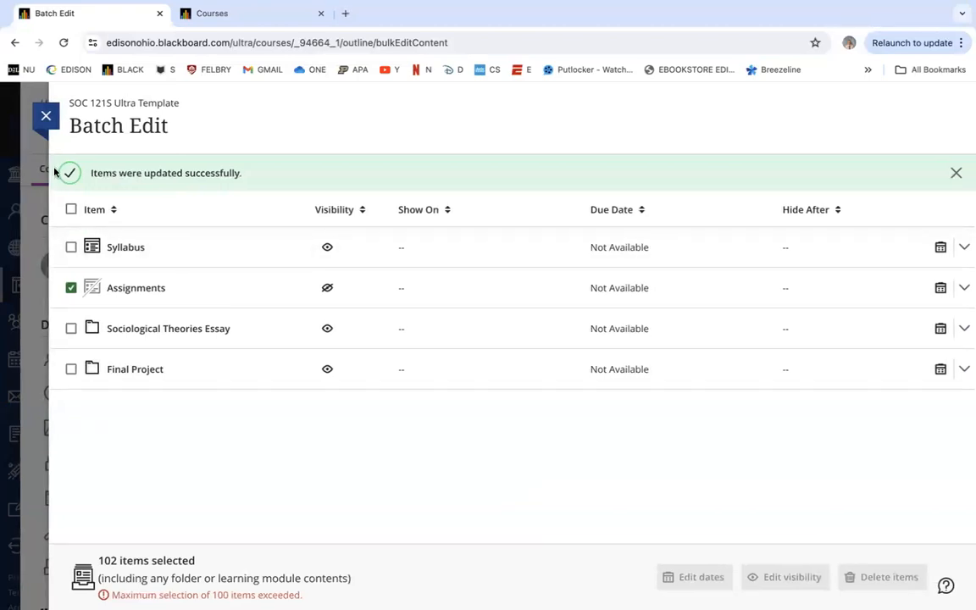
left_click(47, 116)
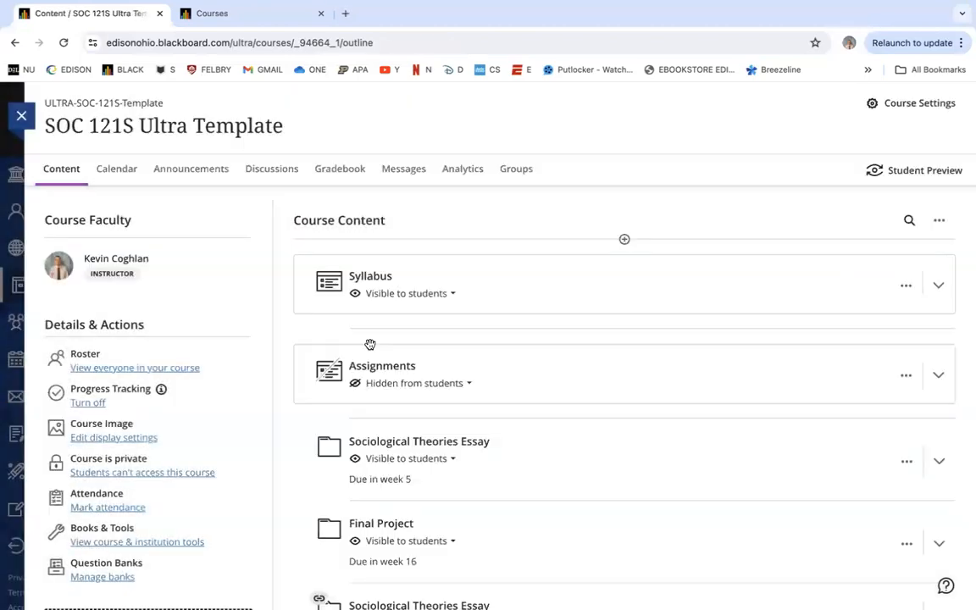
Check the visibility of the course content items and expand the Syllabus module to view its documents
scroll(411, 391, "down", 3)
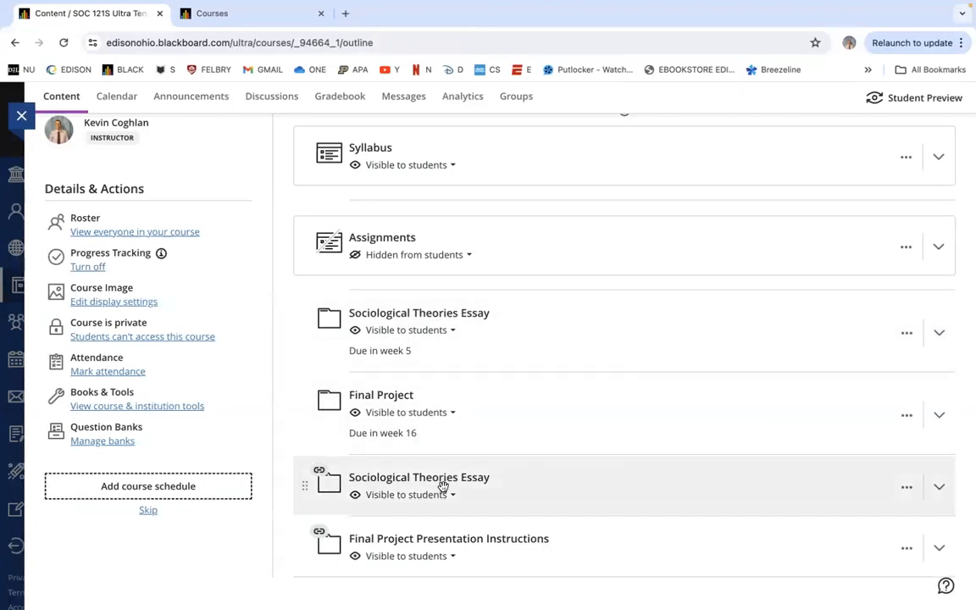
scroll(442, 485, "up", 2)
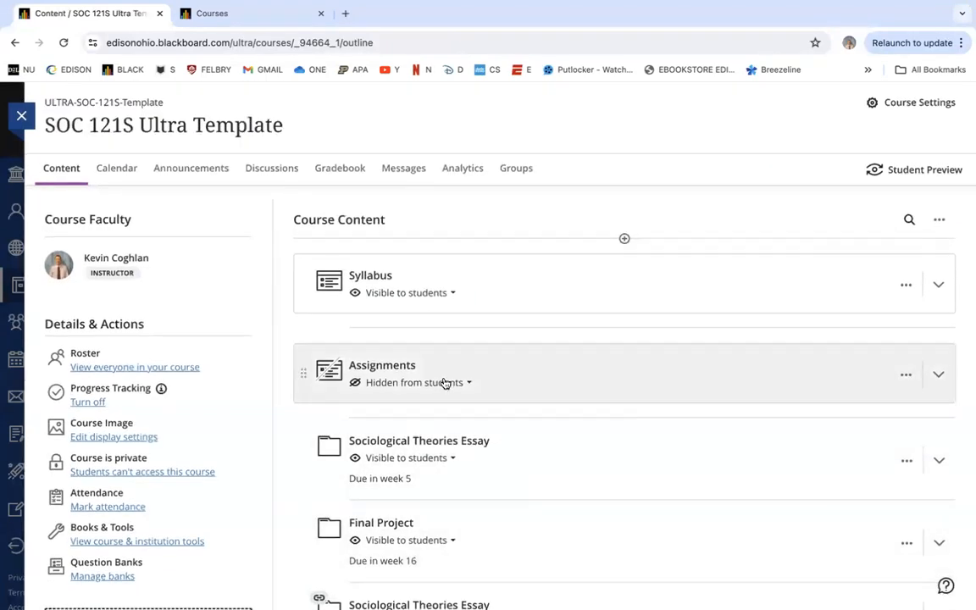
scroll(444, 383, "down", 2)
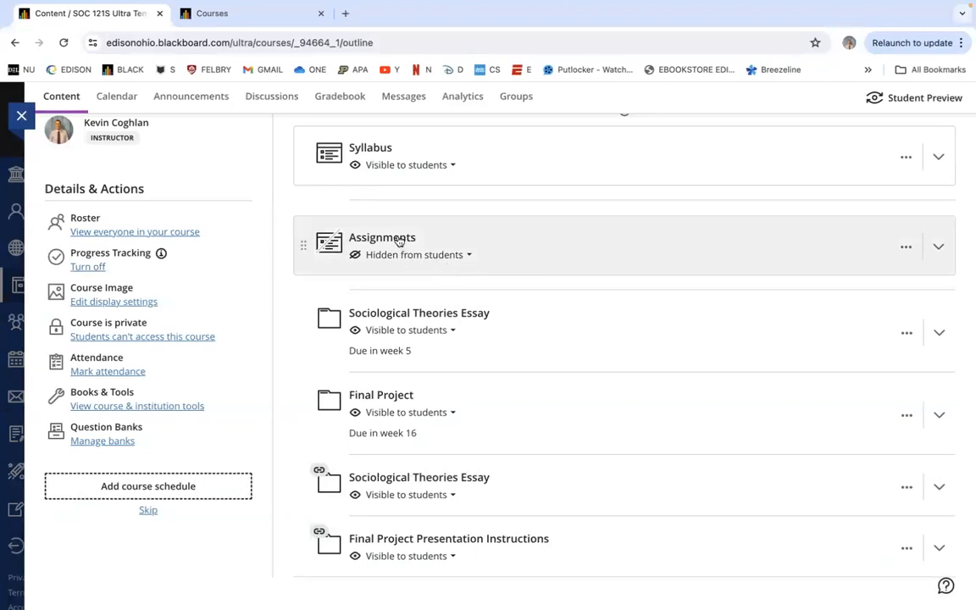
scroll(398, 241, "up", 3)
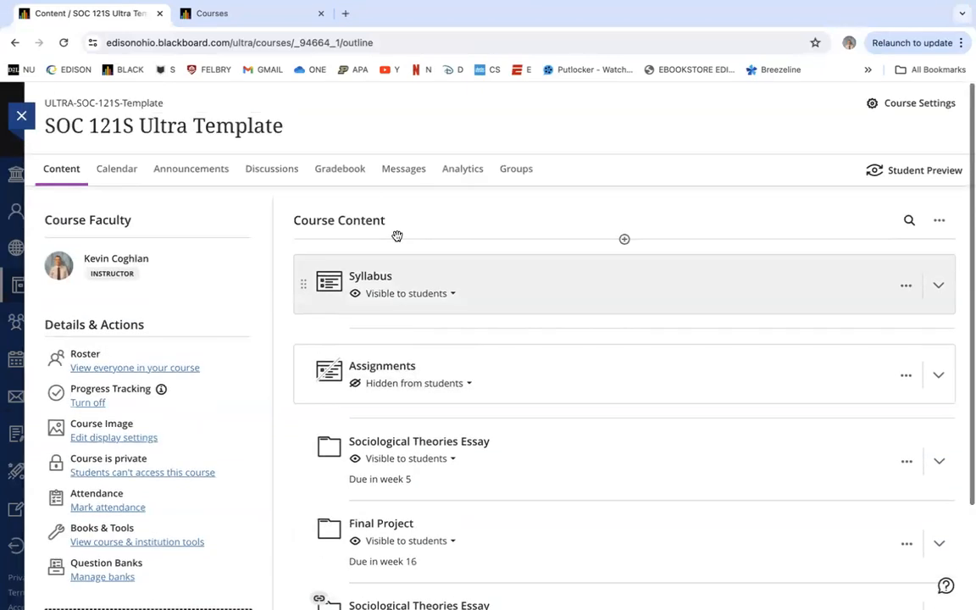
left_click(376, 278)
scroll(551, 316, "down", 2)
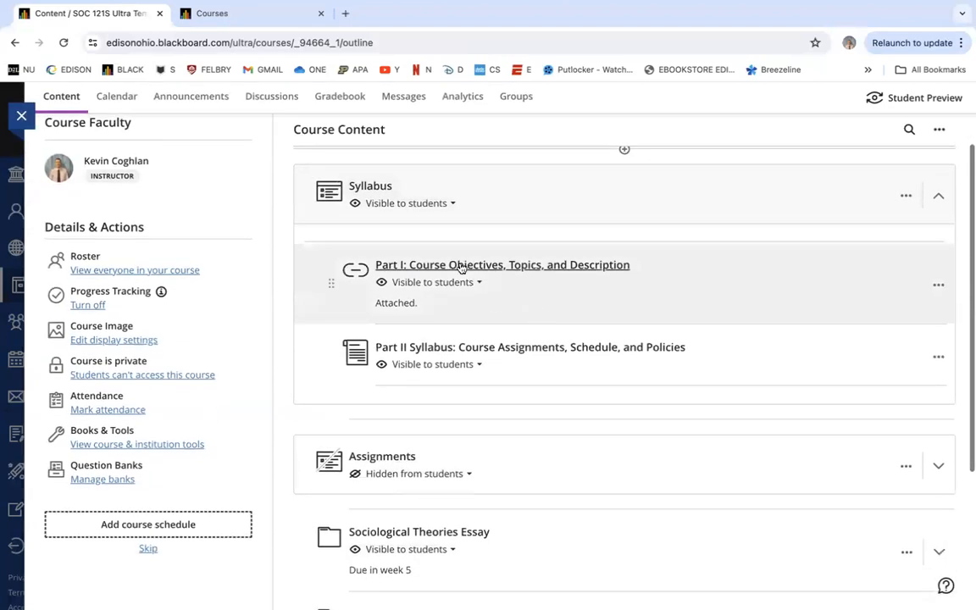
Follow the Part I link to the course catalog, open the SOC 121S Introduction to Sociology syllabus PDF, and copy its web address
left_click(446, 267)
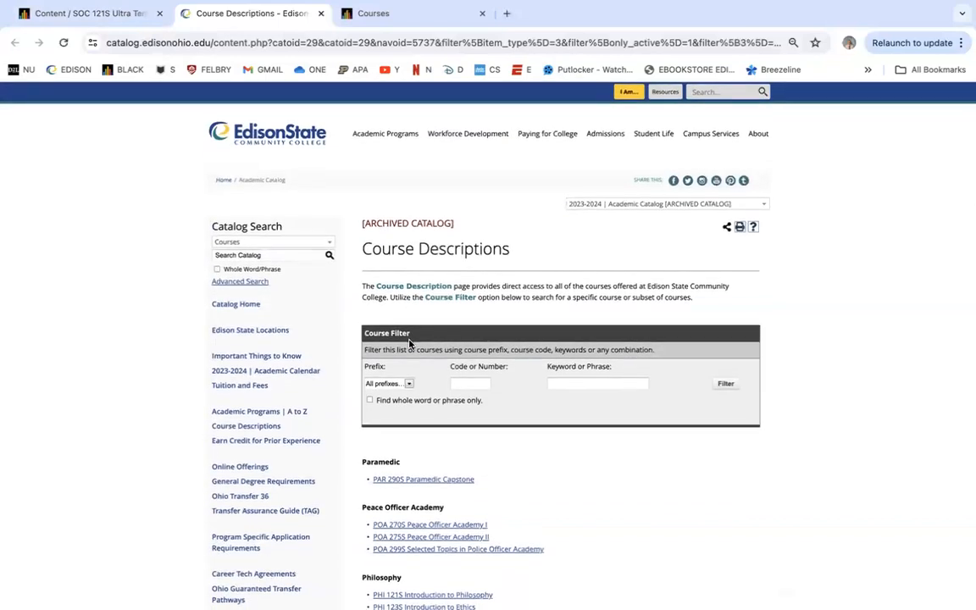
scroll(409, 343, "down", 5)
scroll(409, 343, "down", 20)
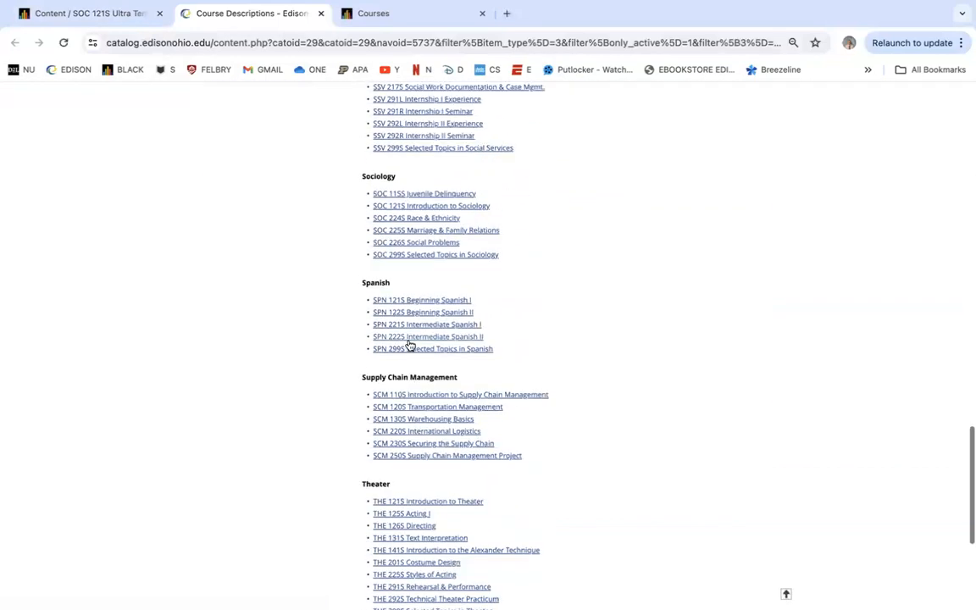
left_click(428, 207)
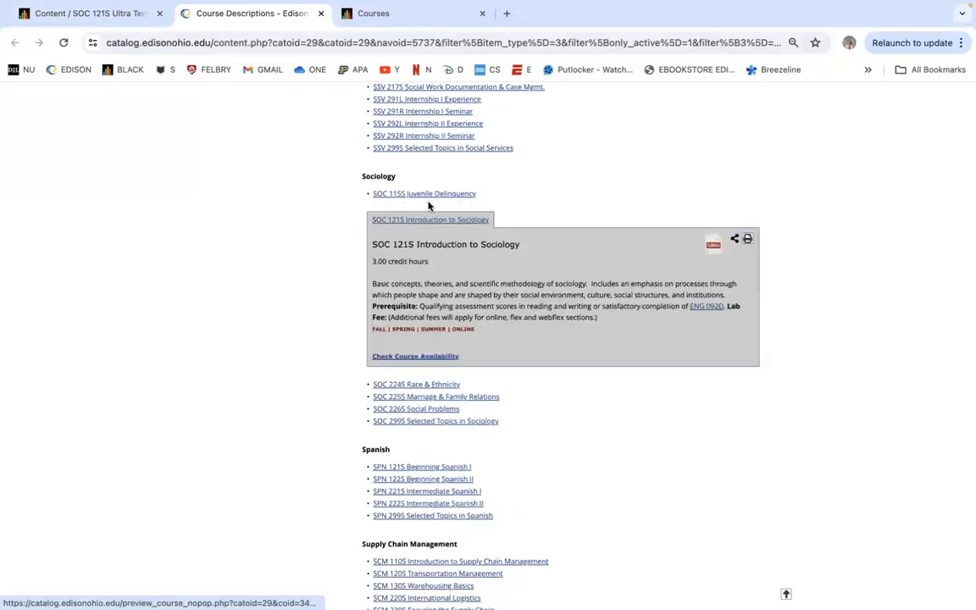
left_click(713, 246)
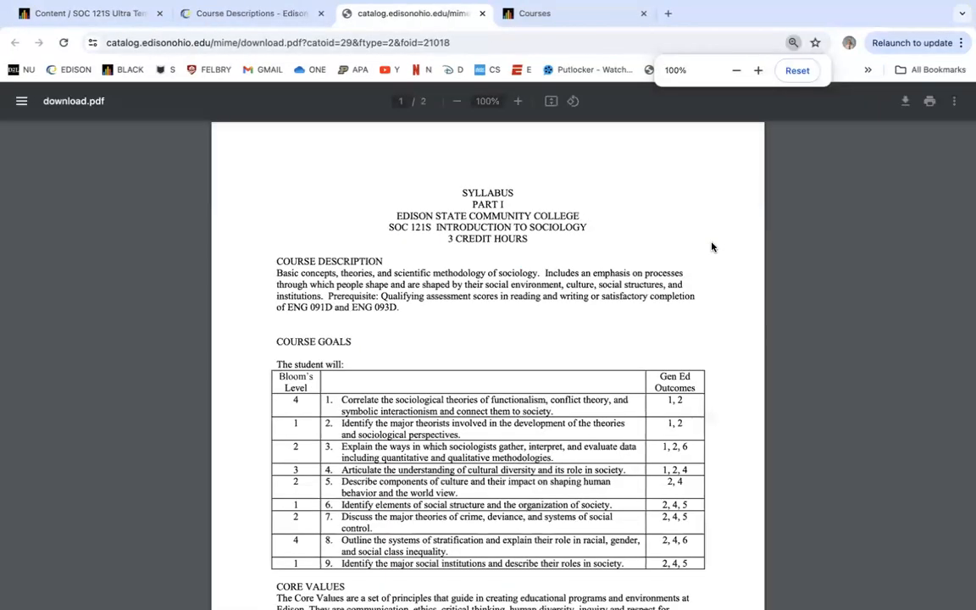
left_click(215, 48)
key("ctrl+c")
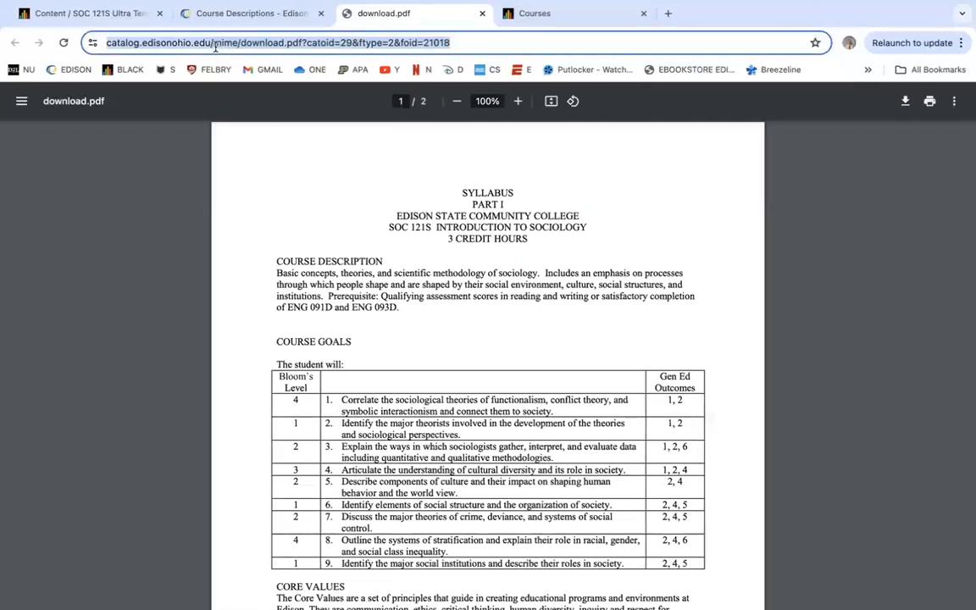
Return to the SOC 121S Ultra Template and delete the Part I: Course Objectives, Topics, and Description link from the Syllabus module
left_click(126, 15)
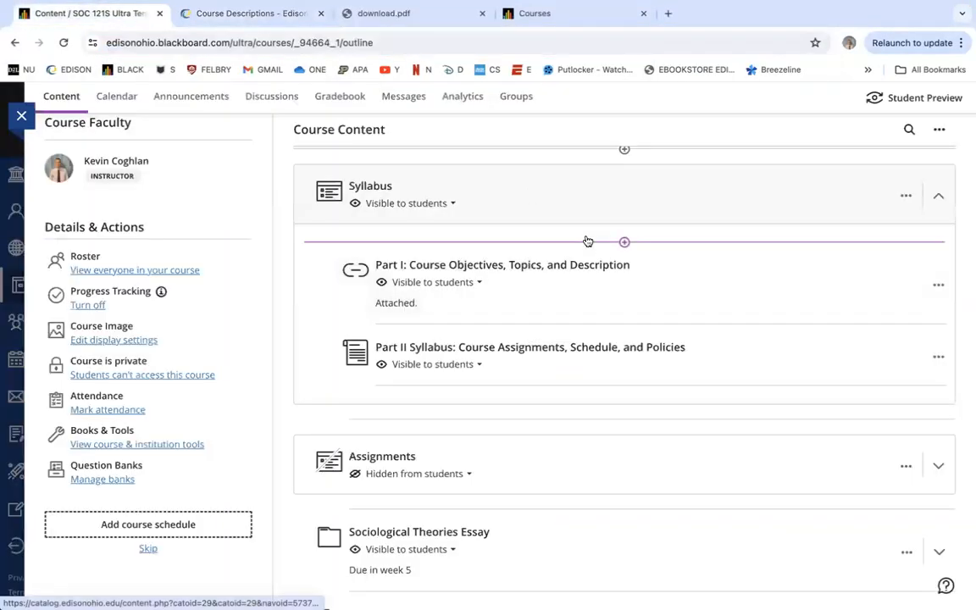
left_click(938, 284)
left_click(798, 333)
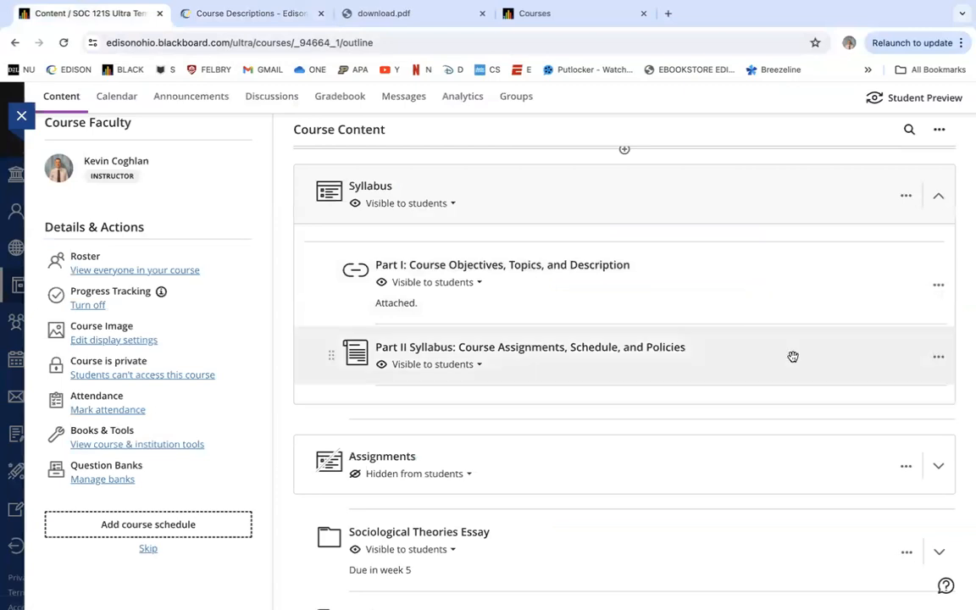
left_click(605, 397)
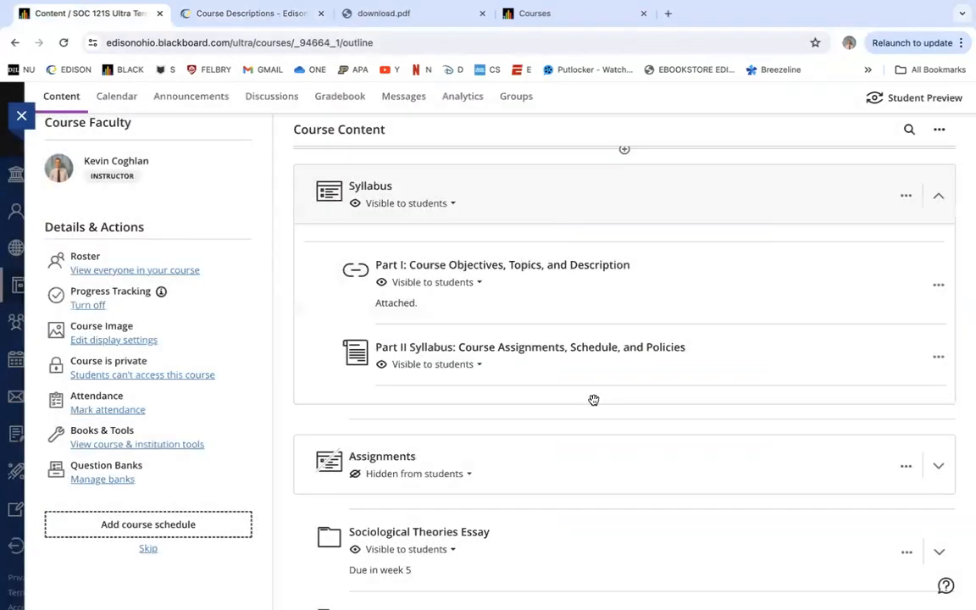
Add a web link named Part 1 Syllabus above Part II in the Syllabus module, using the copied PDF address, and test it
left_click(625, 242)
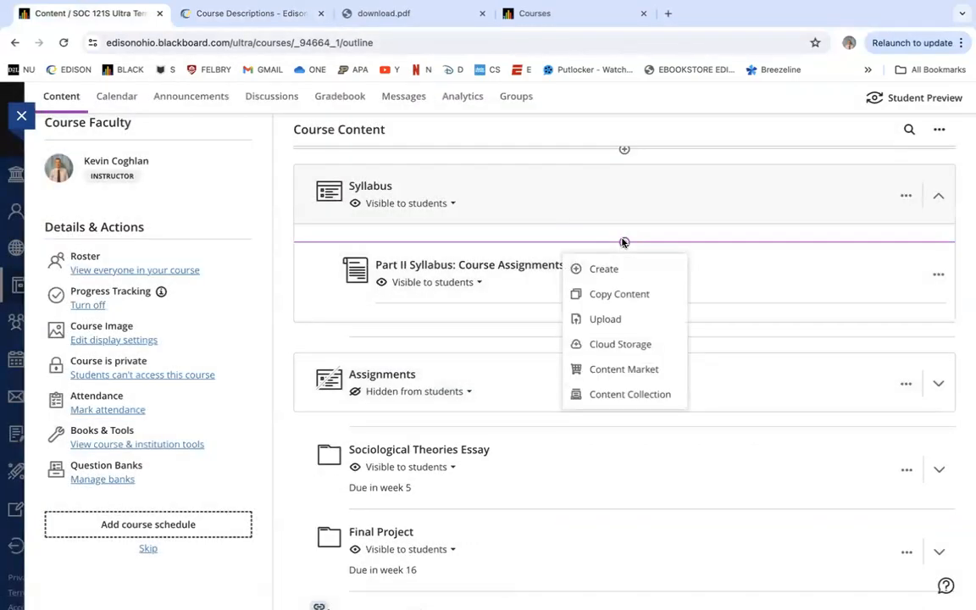
left_click(604, 270)
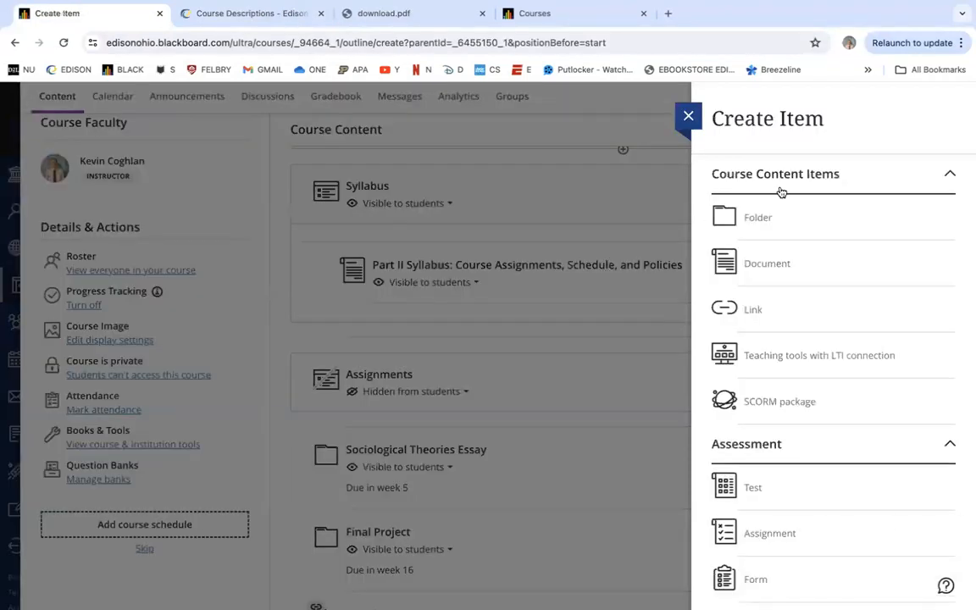
left_click(752, 308)
left_click(151, 270)
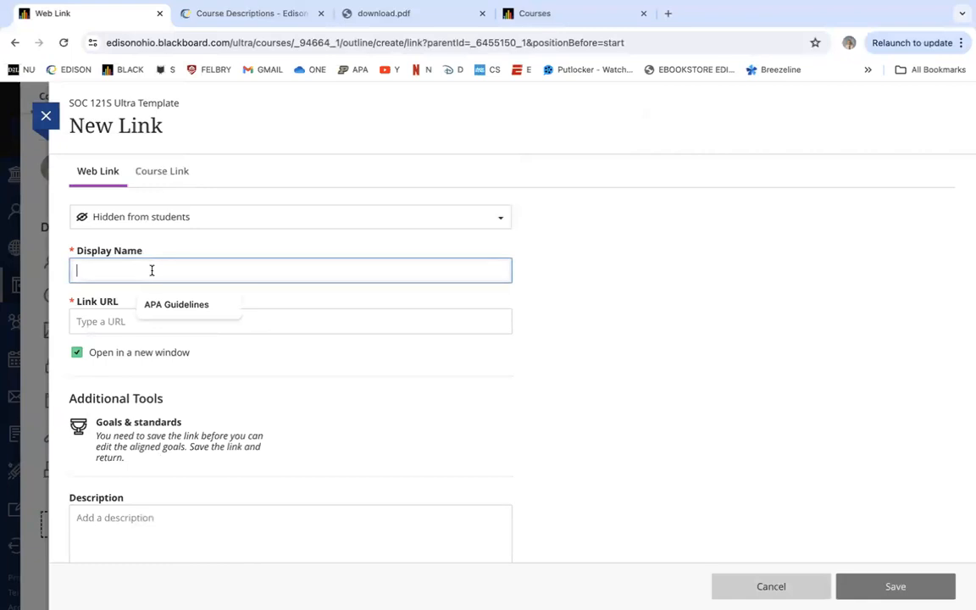
type("Part 1 Sylla")
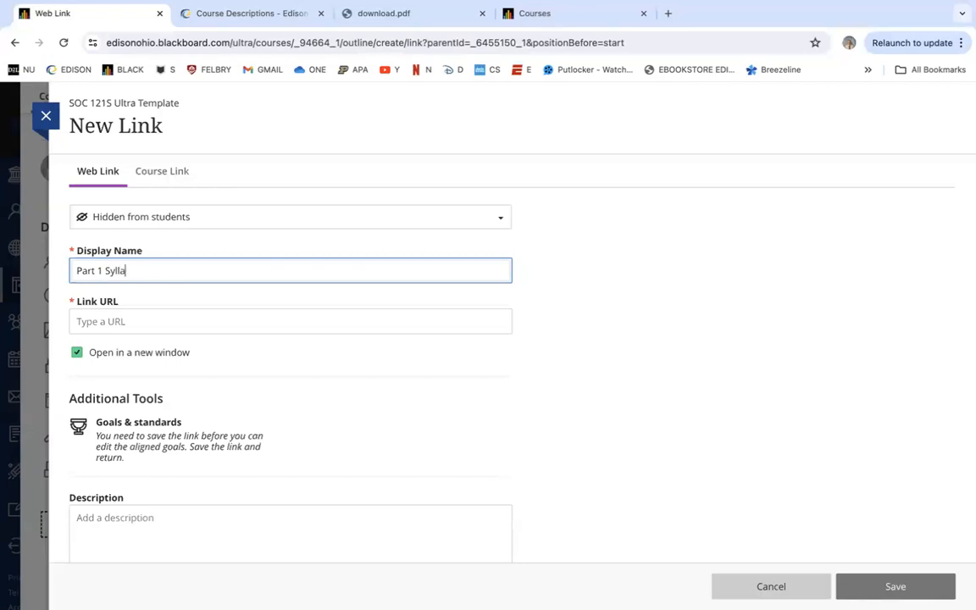
left_click(133, 320)
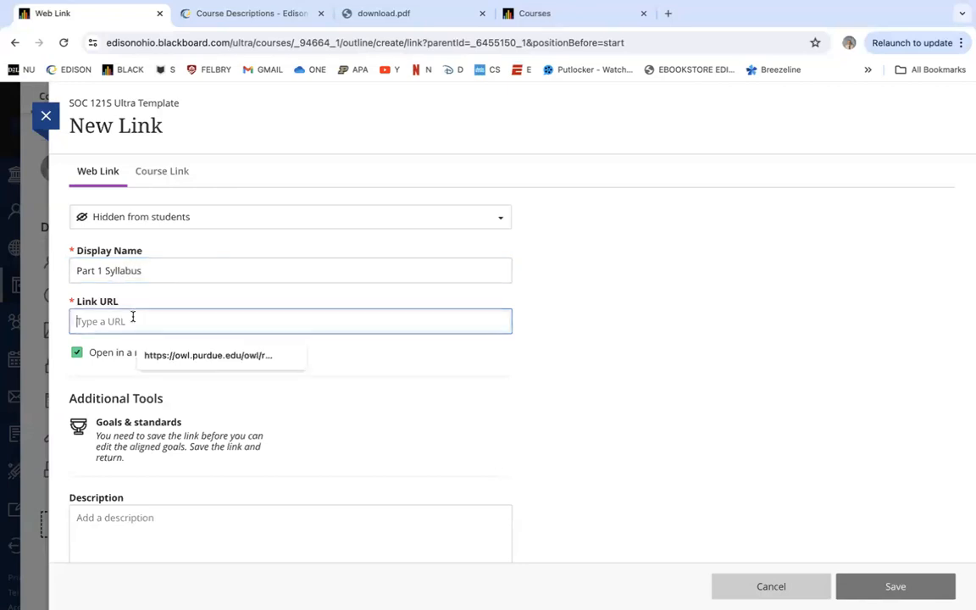
key("ctrl+v")
left_click(876, 586)
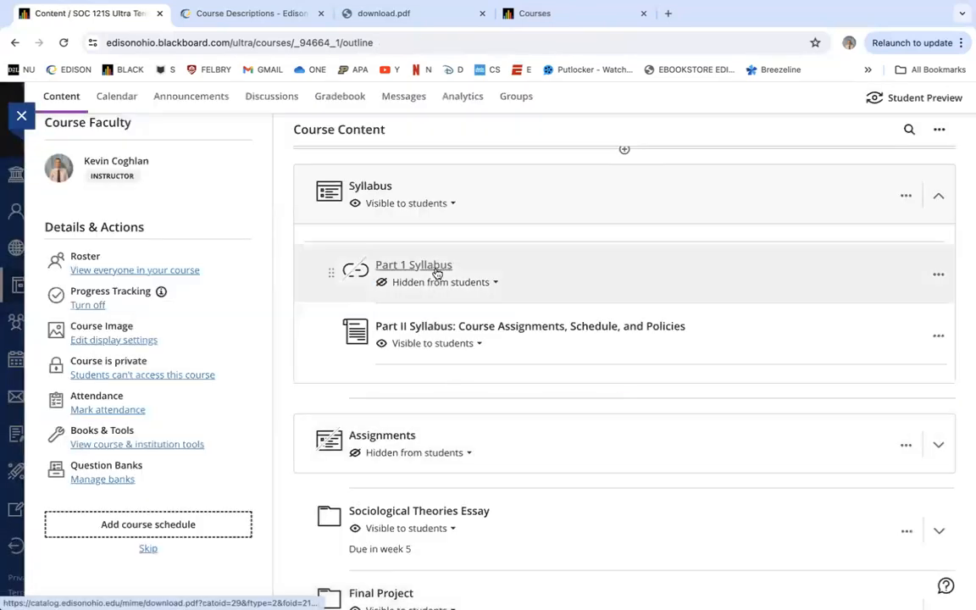
left_click(436, 268)
left_click(110, 14)
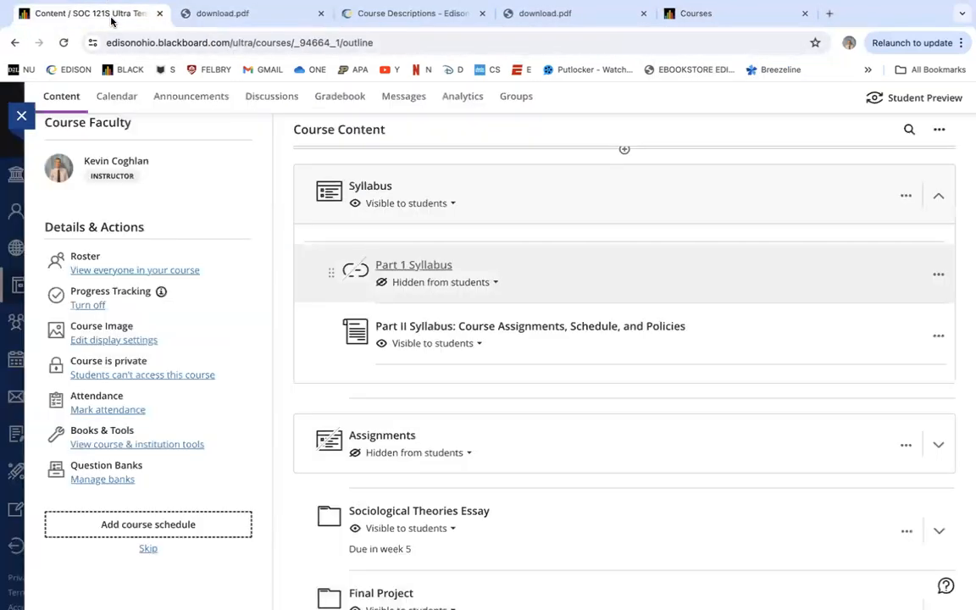
Preview SOC-121S FALL 2024.docx in the Part II Syllabus document to check its semester line, and collapse the Syllabus module
left_click(495, 326)
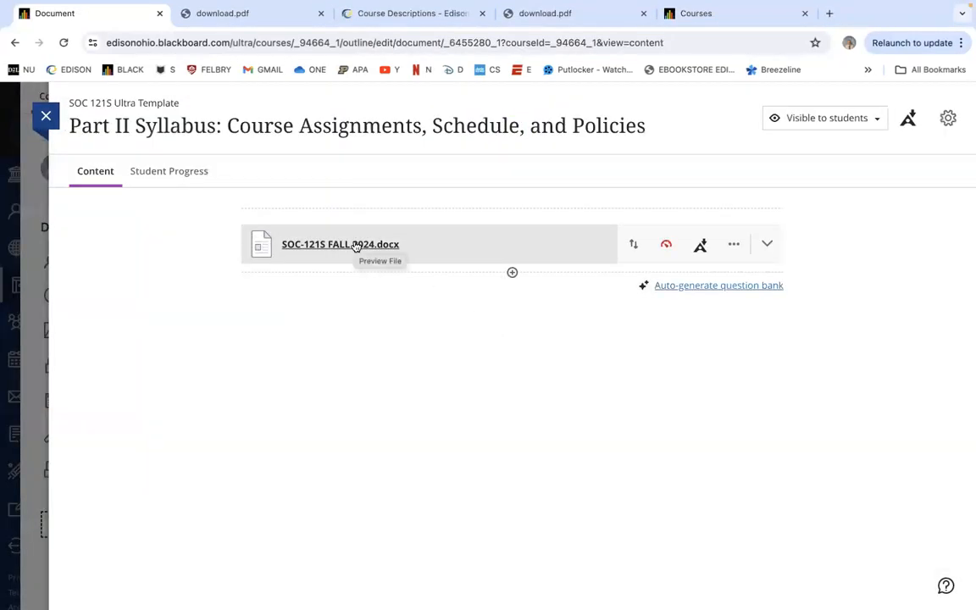
left_click(359, 250)
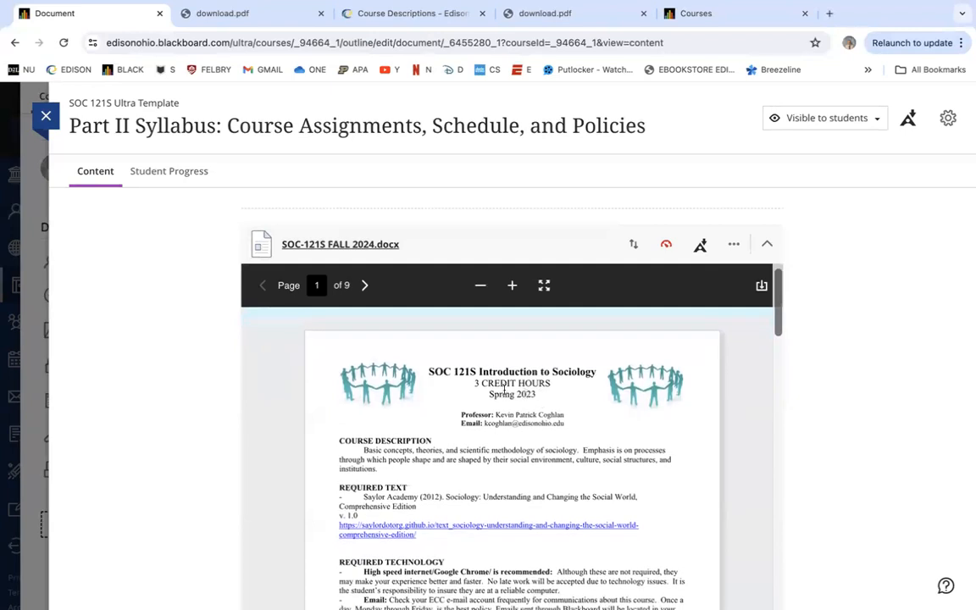
left_click_drag(490, 395, 537, 399)
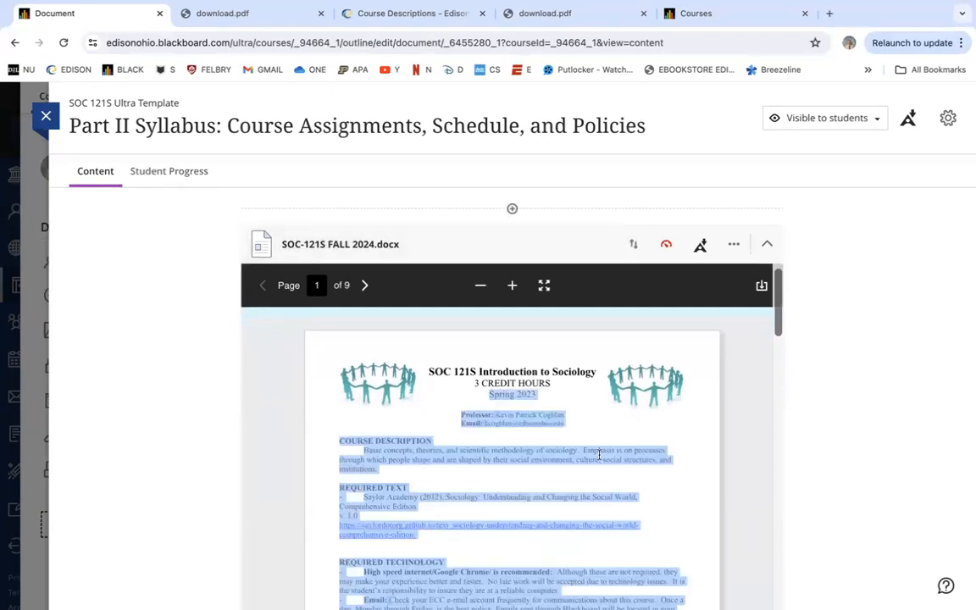
left_click(46, 116)
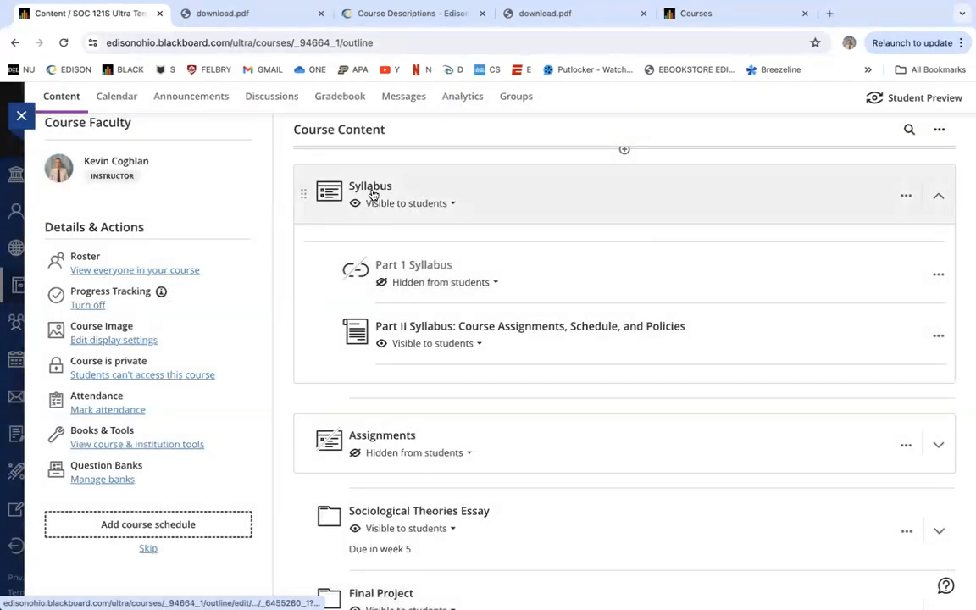
left_click(373, 195)
Expand the Assignments module, look over its weekly folders, and check the page that the Textbook Link opens
scroll(425, 240, "down", 1)
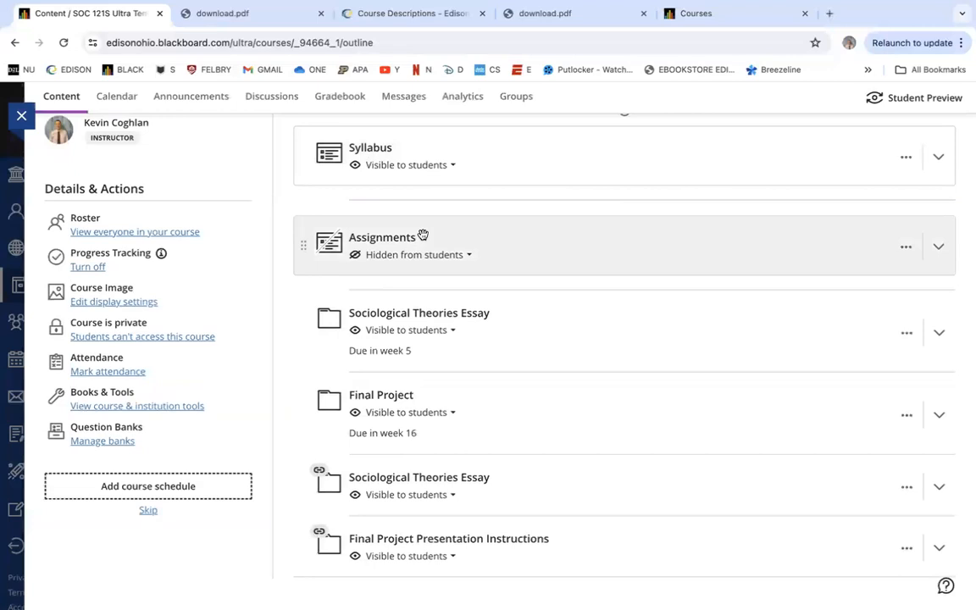
left_click(398, 244)
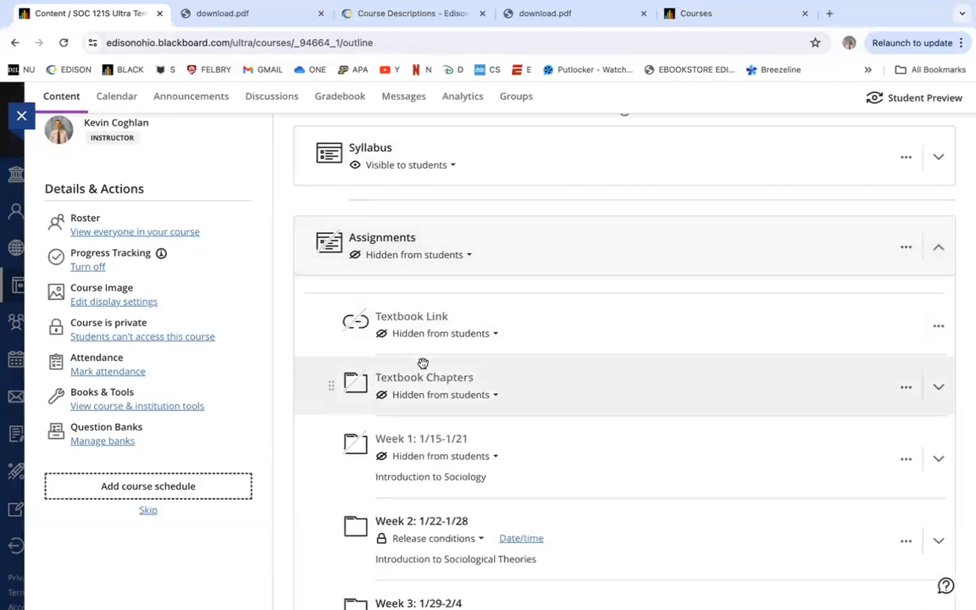
scroll(423, 365, "down", 2)
scroll(422, 367, "down", 4)
scroll(422, 367, "up", 6)
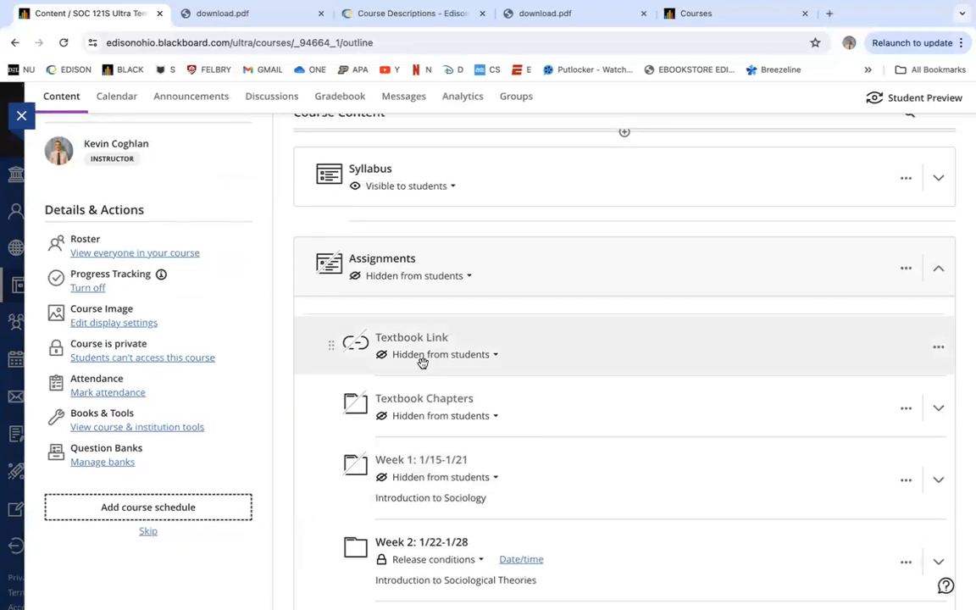
scroll(423, 361, "up", 1)
left_click(415, 377)
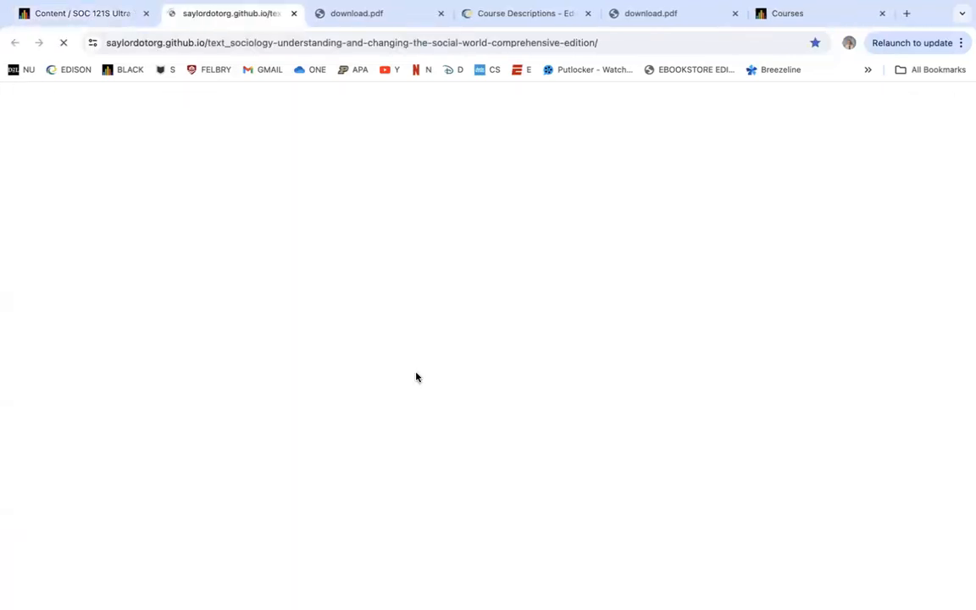
left_click(294, 13)
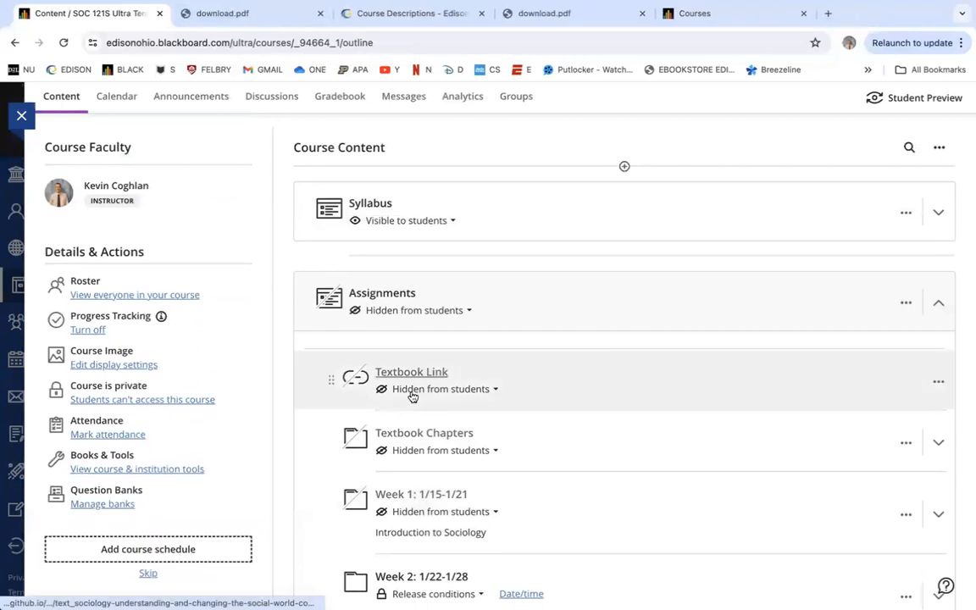
Expand the Textbook Chapters folder and look over the chapter PDFs in its document
left_click(421, 436)
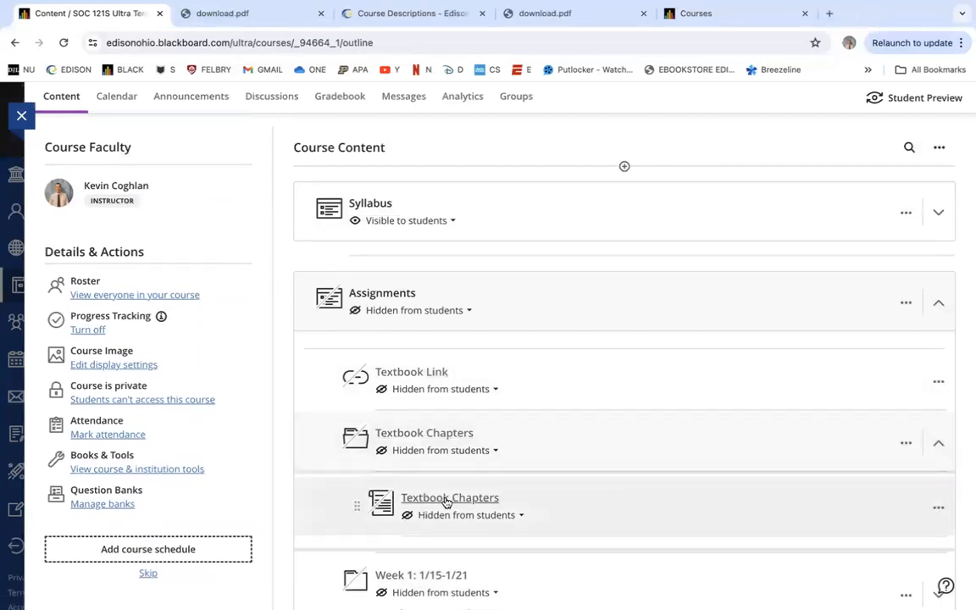
left_click(447, 498)
scroll(408, 352, "down", 3)
scroll(408, 352, "up", 3)
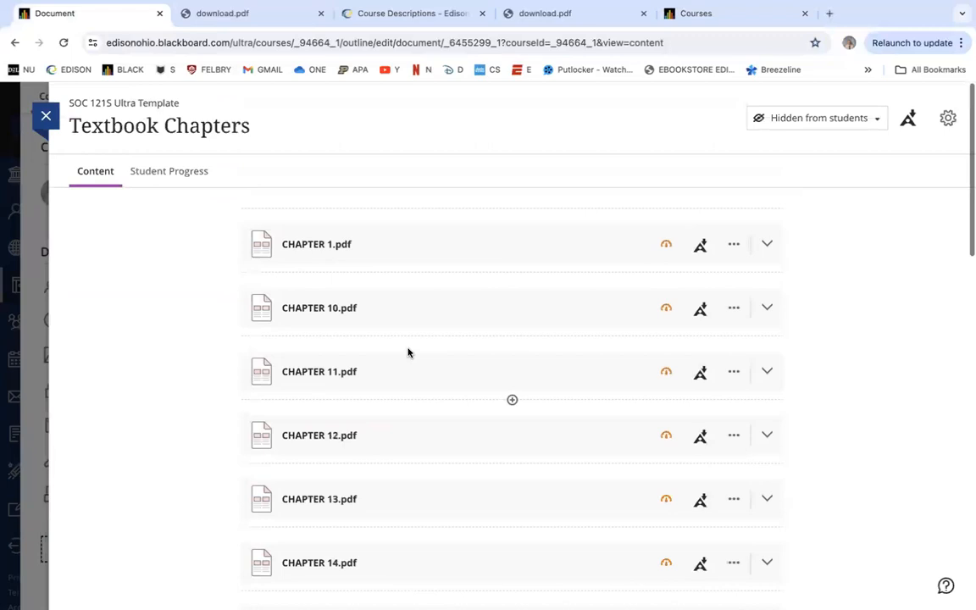
left_click(46, 117)
Look through the weekly folders and expand both Sociological Theories Essay items to compare their contents
scroll(449, 258, "down", 2)
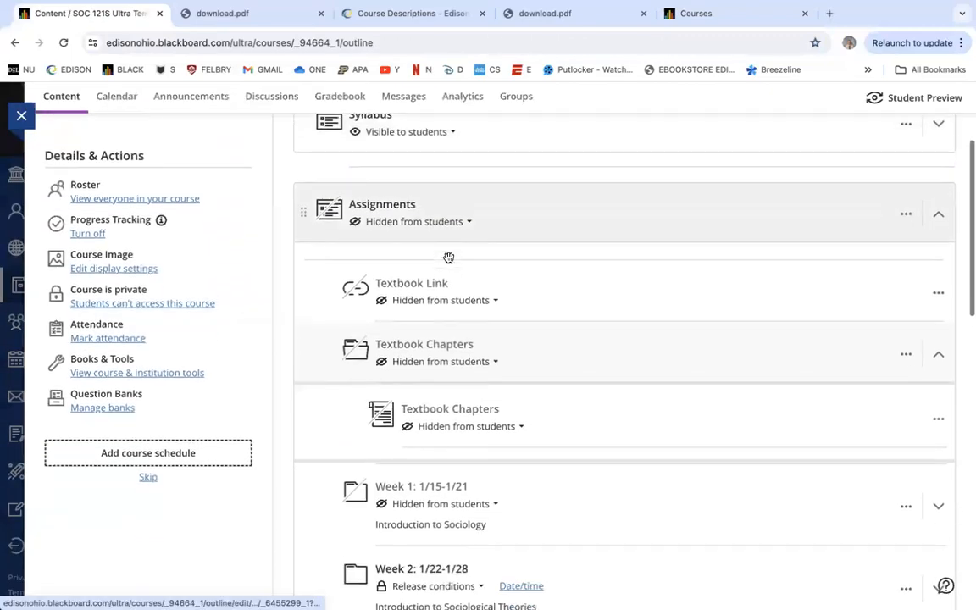
scroll(437, 315, "down", 2)
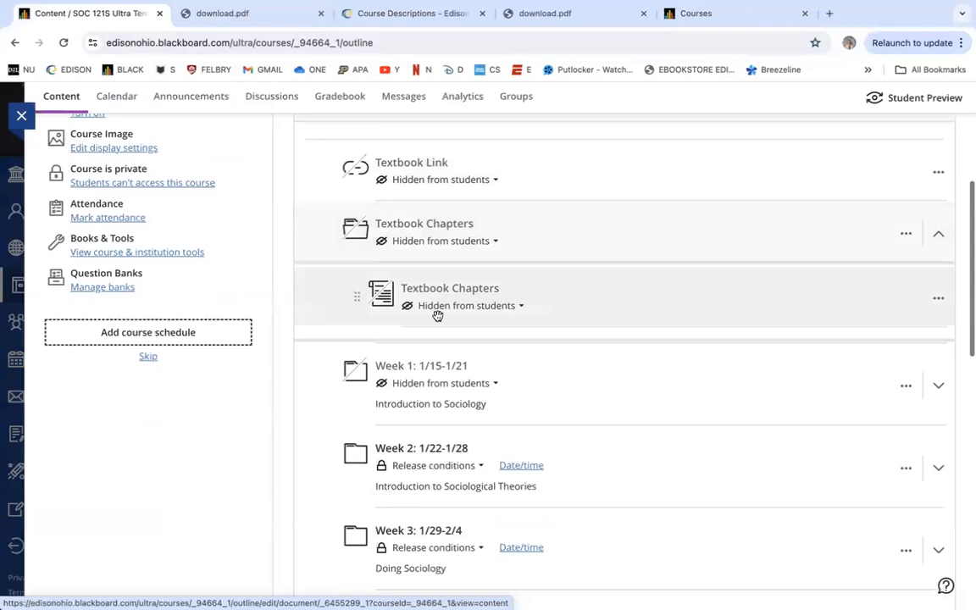
scroll(437, 316, "up", 2)
scroll(437, 315, "down", 9)
scroll(438, 315, "down", 9)
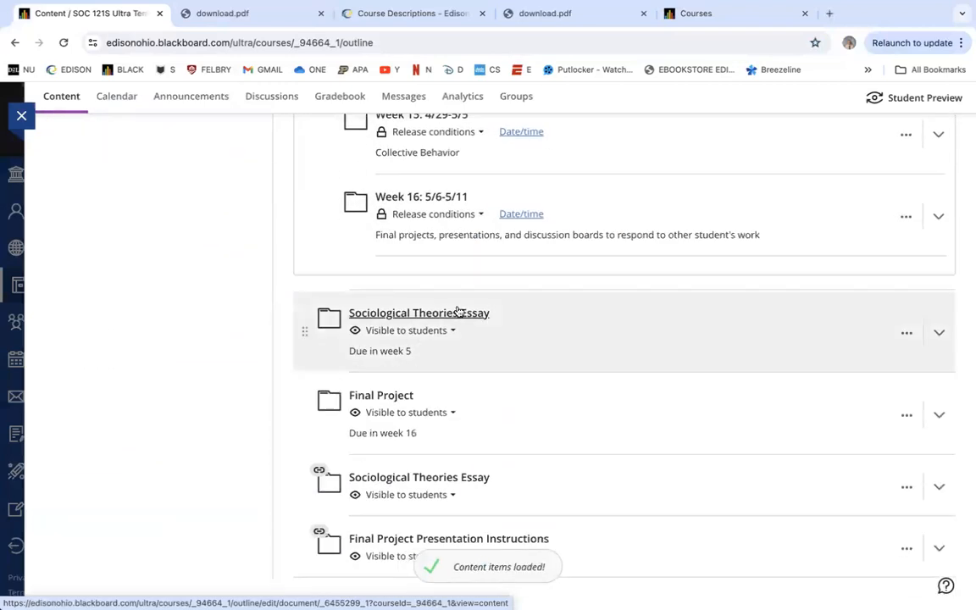
left_click(453, 323)
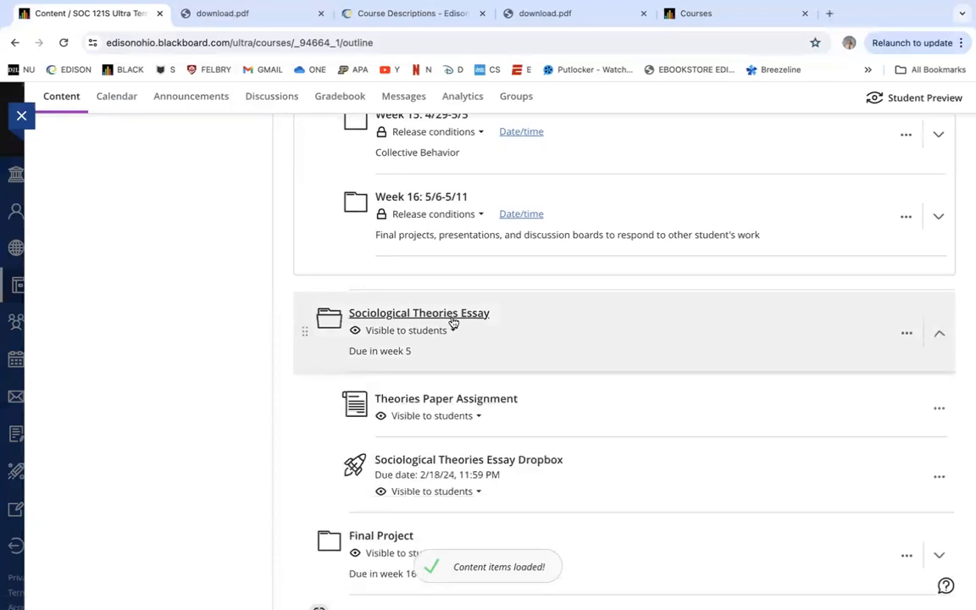
scroll(462, 348, "down", 2)
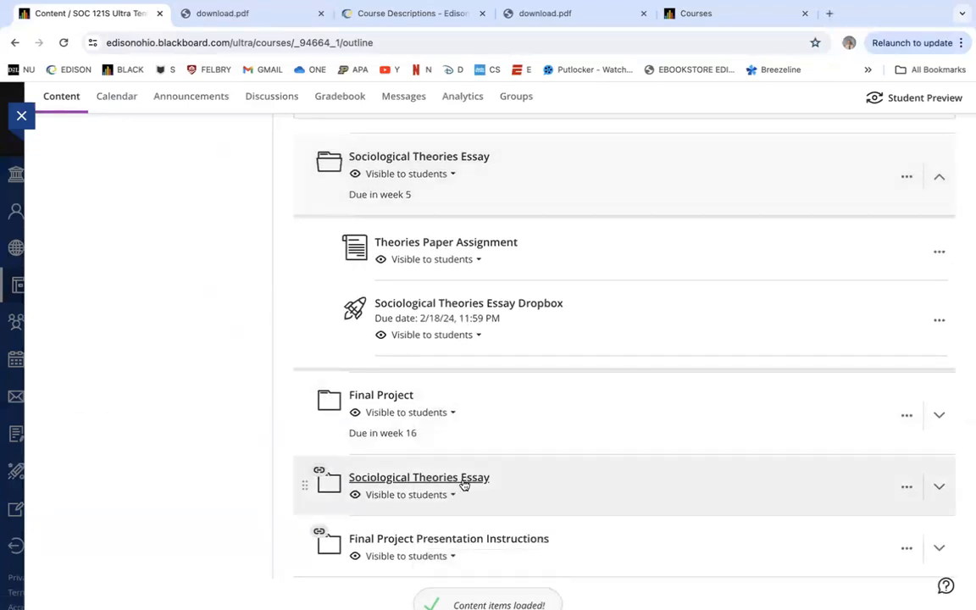
left_click(462, 483)
scroll(540, 374, "down", 1)
scroll(539, 374, "up", 1)
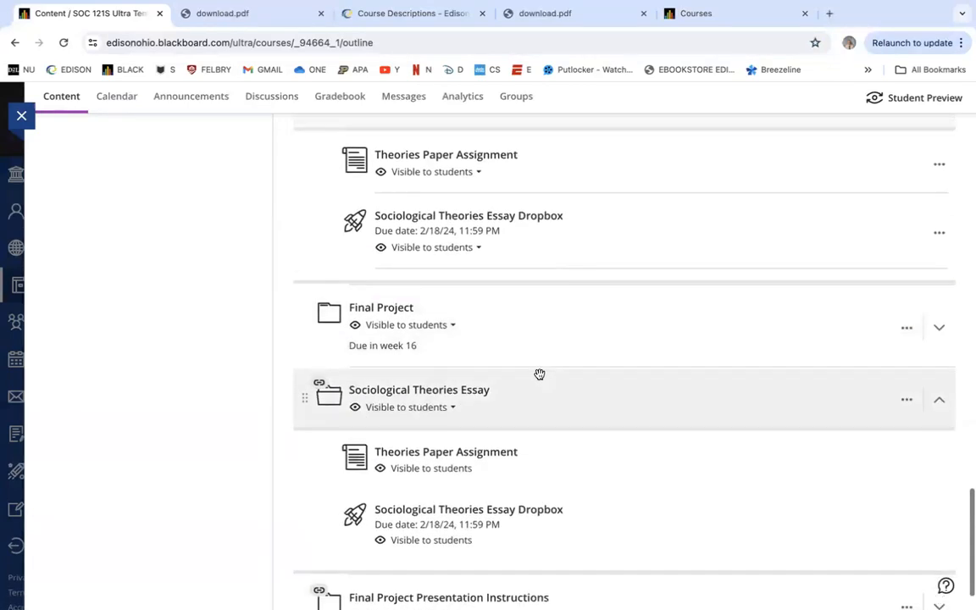
Delete the duplicate Sociological Theories Essay course link below the Final Project folder
left_click(907, 400)
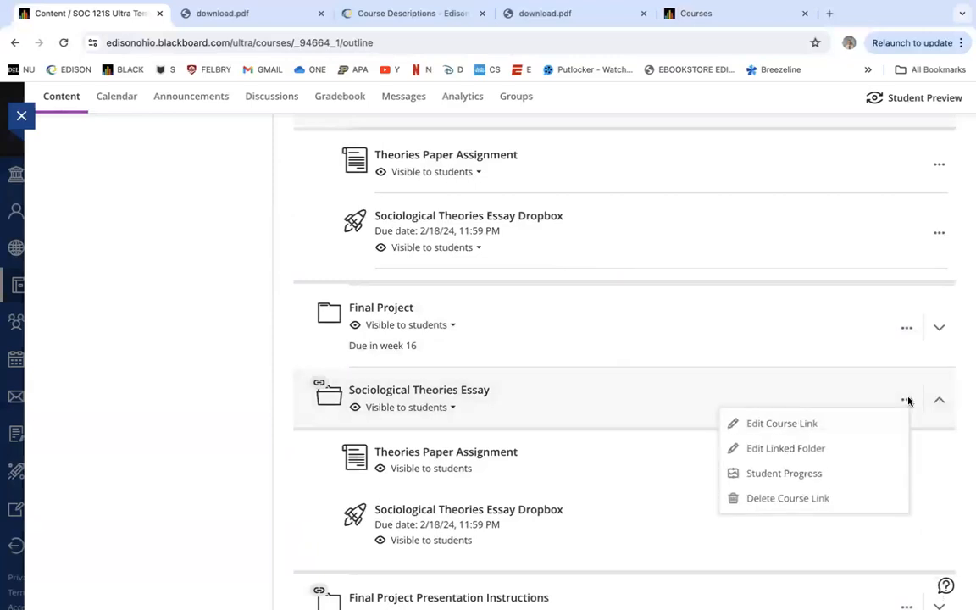
left_click(781, 500)
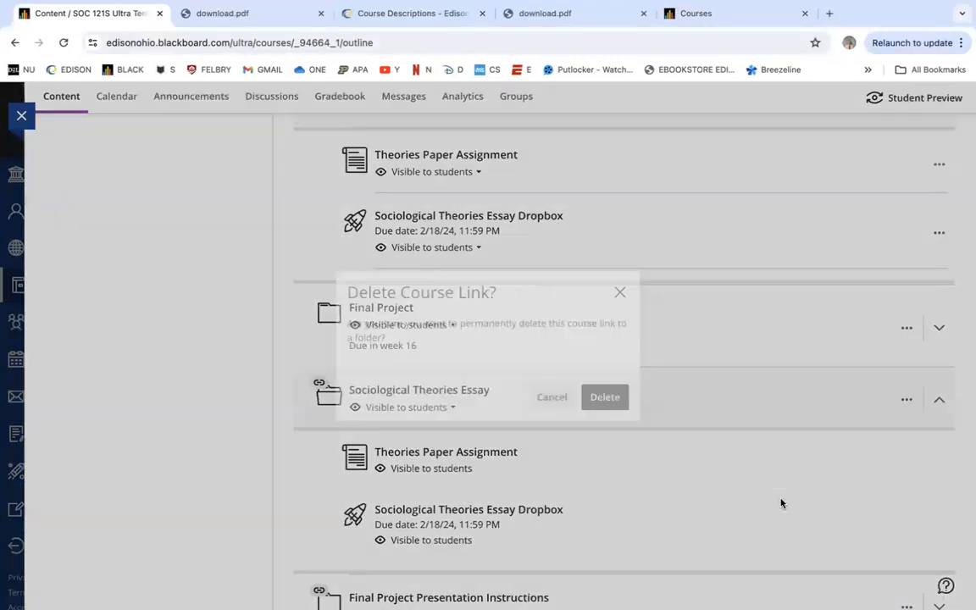
left_click(605, 398)
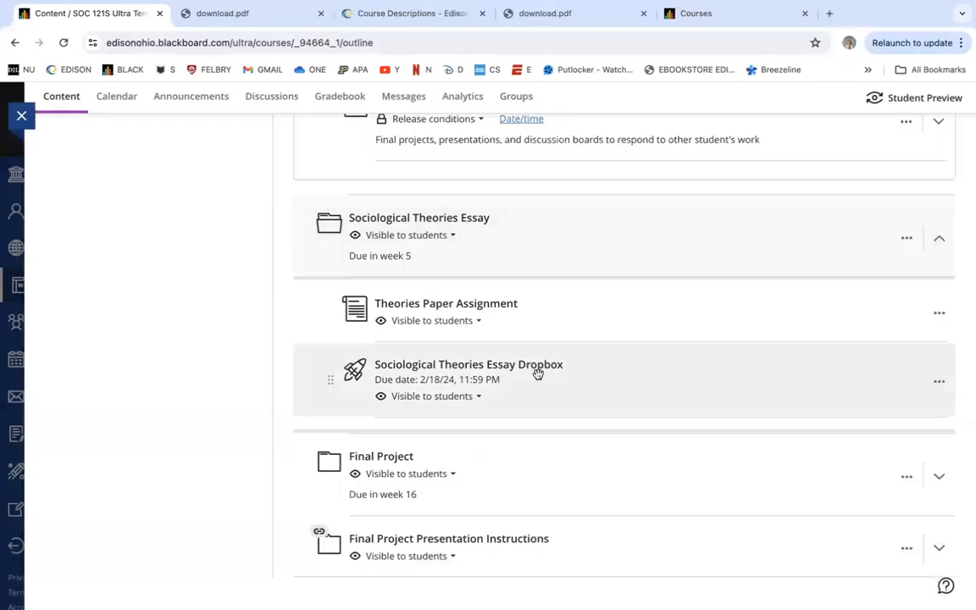
Collapse the Sociological Theories Essay folder and move it into the Assignments module, directly above the Textbook Chapters folder
left_click(385, 218)
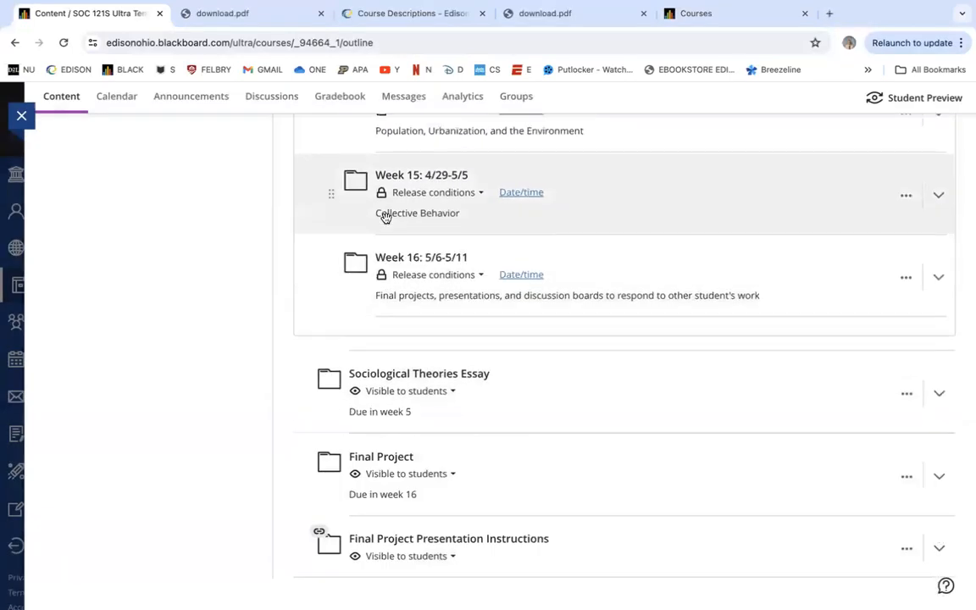
left_click_drag(306, 382, 275, 318)
left_click_drag(342, 283, 247, 241)
left_click_drag(361, 224, 377, 409)
scroll(380, 415, "down", 2)
scroll(379, 415, "down", 1)
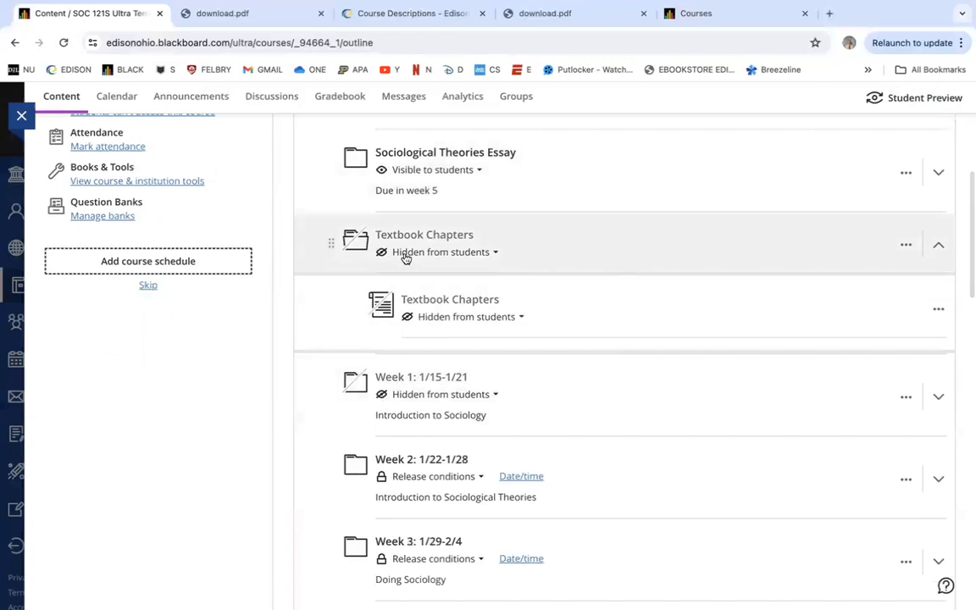
Collapse Textbook Chapters, check the contents of Sociological Theories Essay, and move that essay folder below Textbook Chapters
left_click(421, 241)
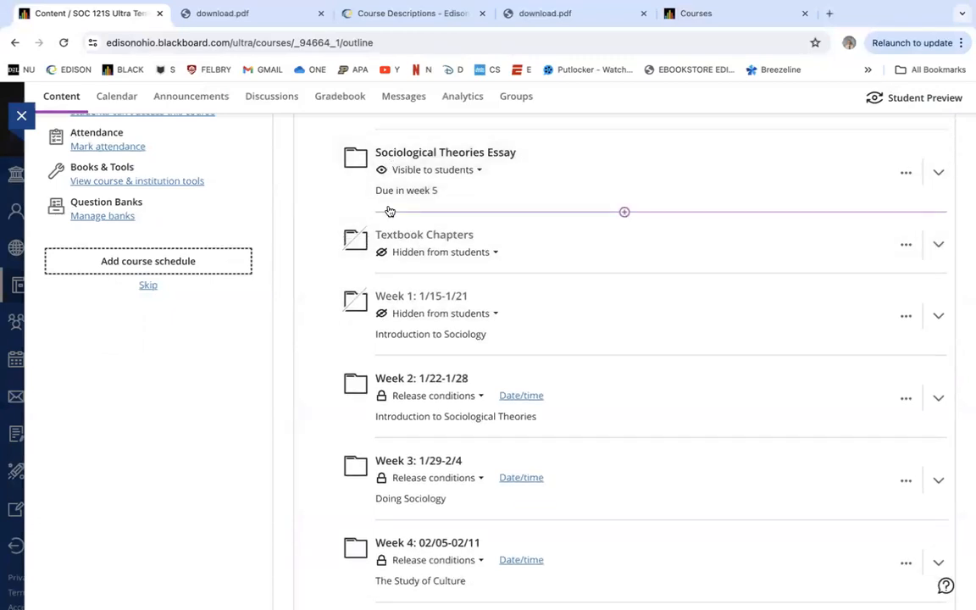
scroll(388, 211, "up", 1)
left_click(411, 203)
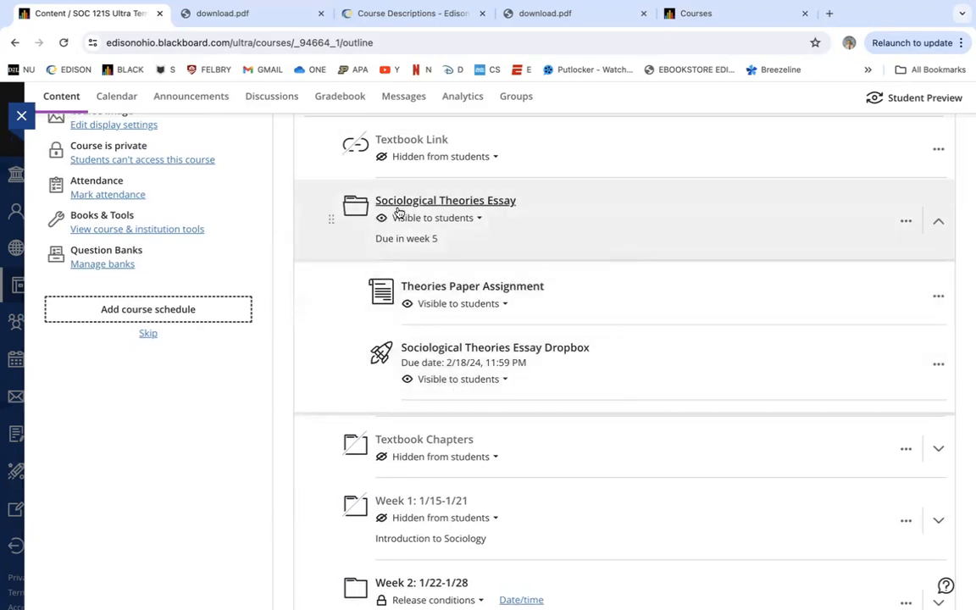
left_click(398, 212)
scroll(398, 209, "up", 2)
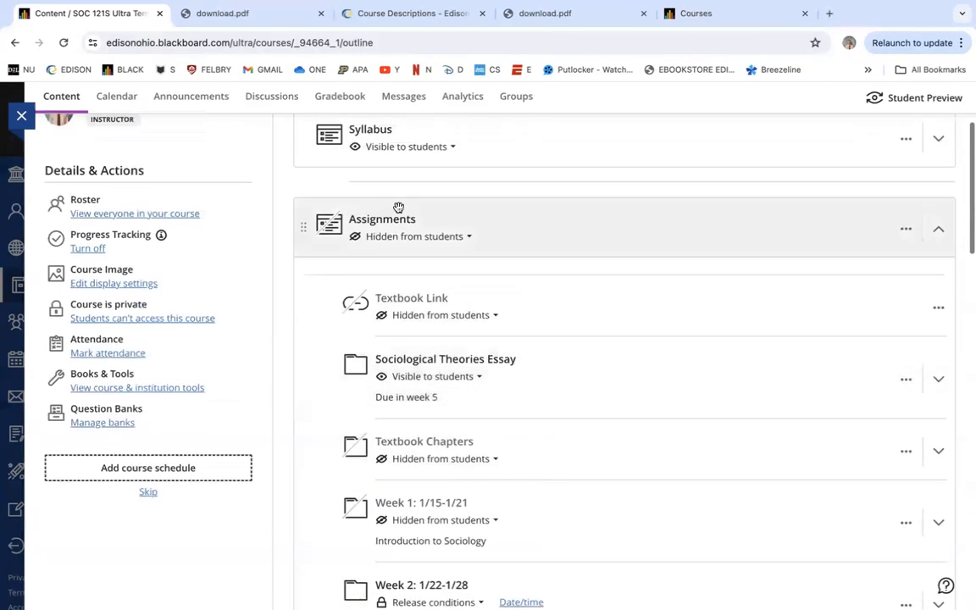
scroll(423, 383, "down", 2)
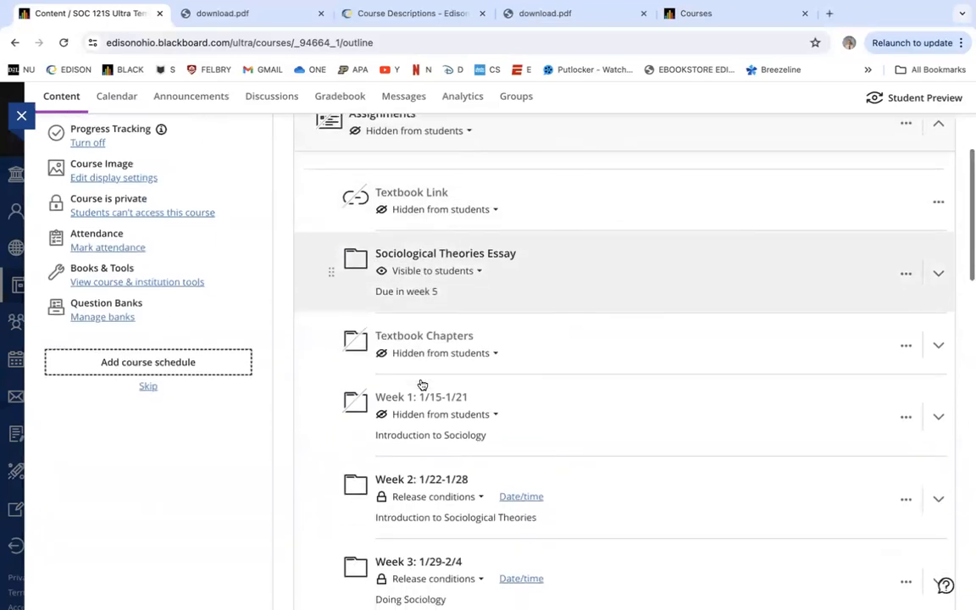
left_click_drag(333, 271, 336, 374)
Expand the Week 1 folder and try renaming it to "Week 1: 6/3-6/9"
scroll(458, 285, "down", 4)
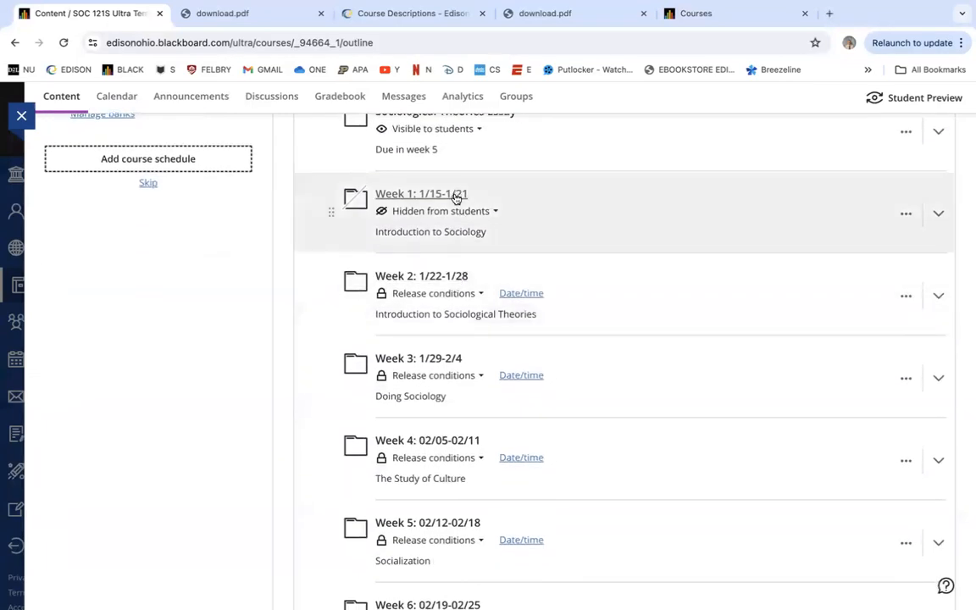
left_click(457, 197)
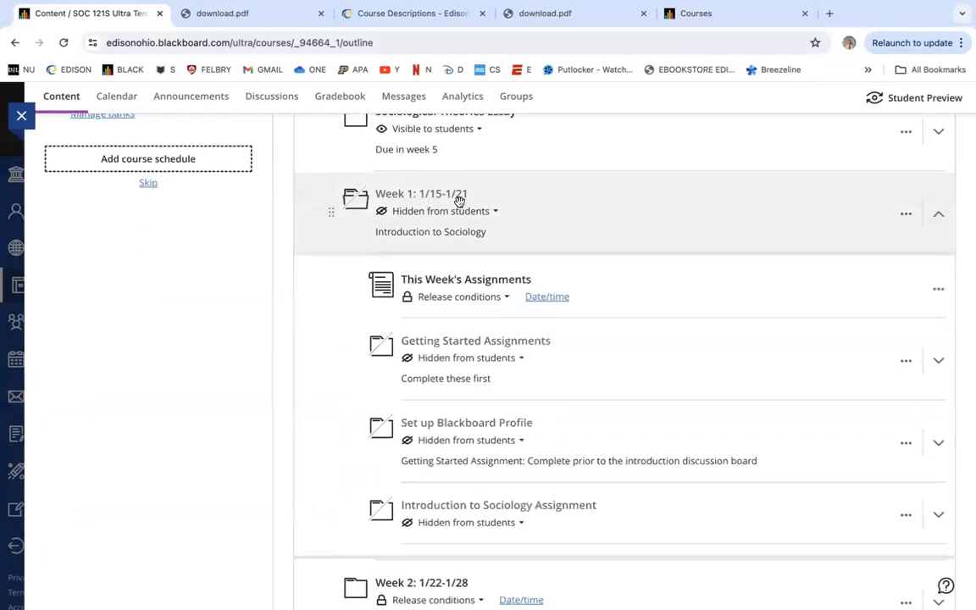
left_click(905, 216)
left_click(805, 241)
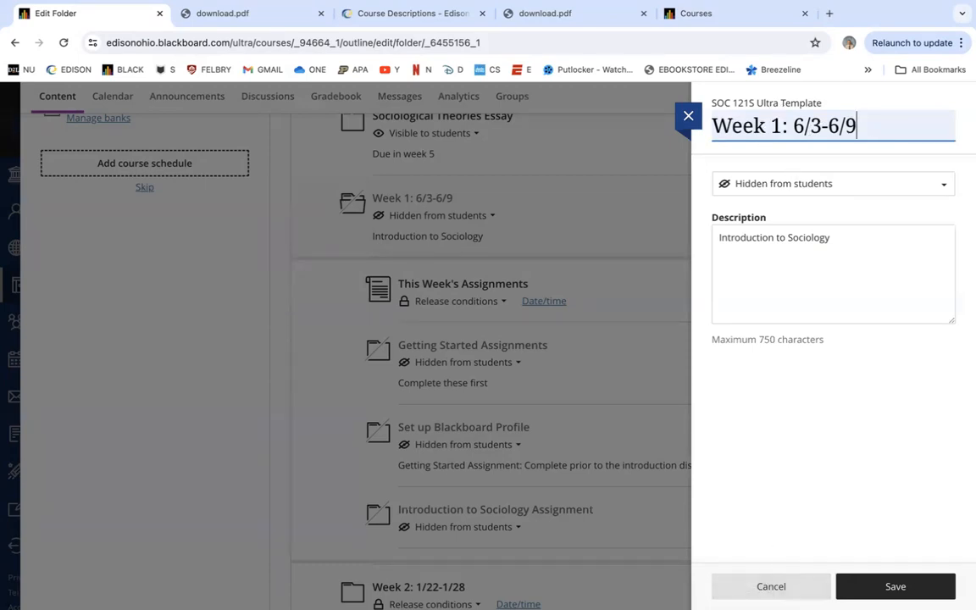
left_click(771, 588)
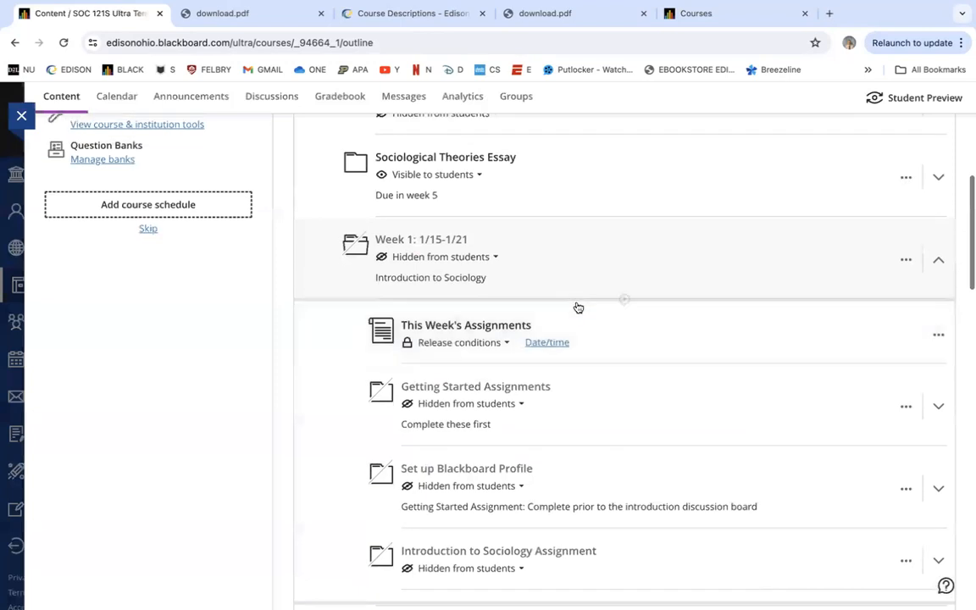
left_click(905, 260)
left_click(851, 285)
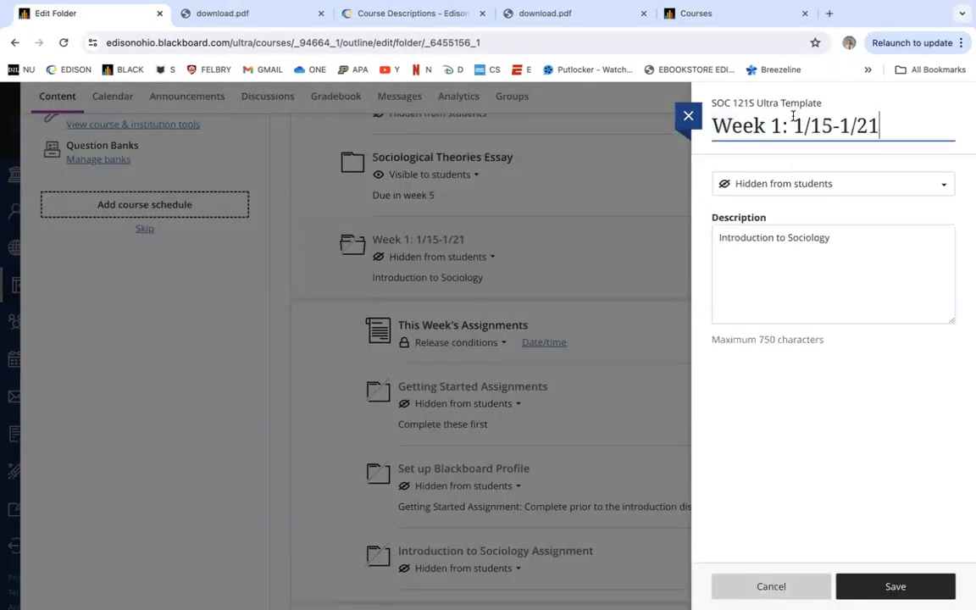
left_click(687, 115)
left_click(906, 260)
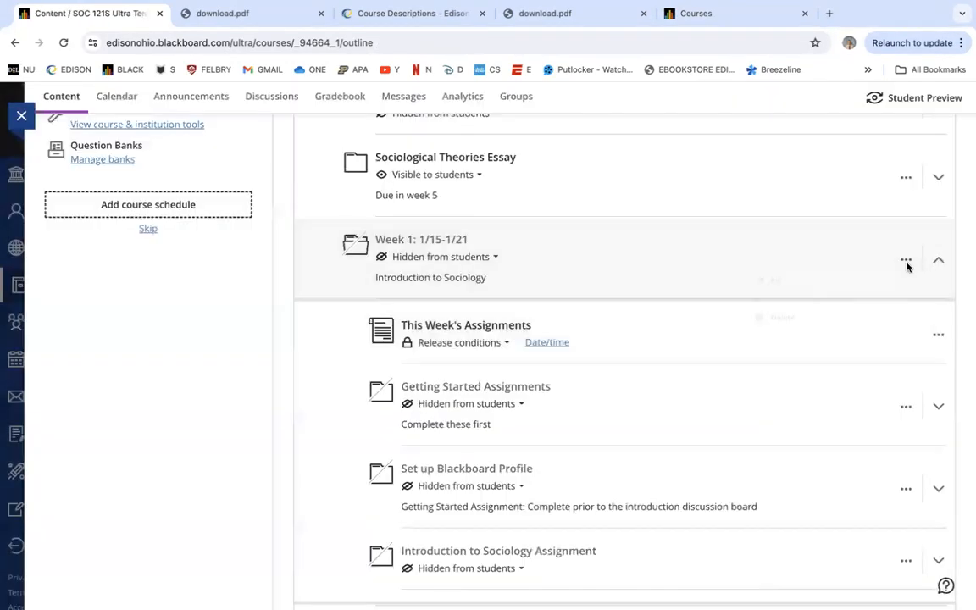
left_click(820, 293)
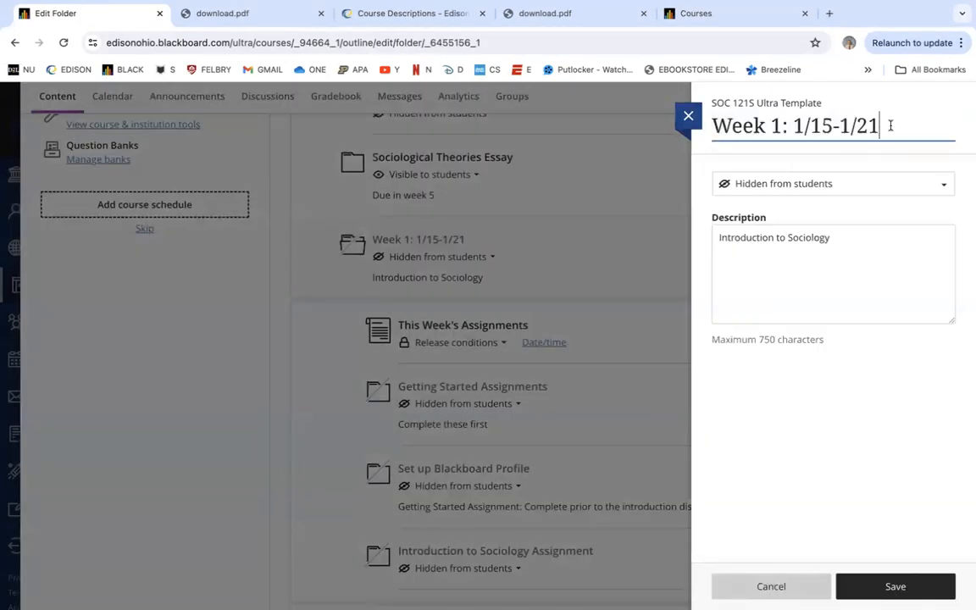
left_click(684, 118)
Look over the This Week's Assignments document in Week 1 and the items in the Getting Started Assignments folder
scroll(462, 257, "down", 2)
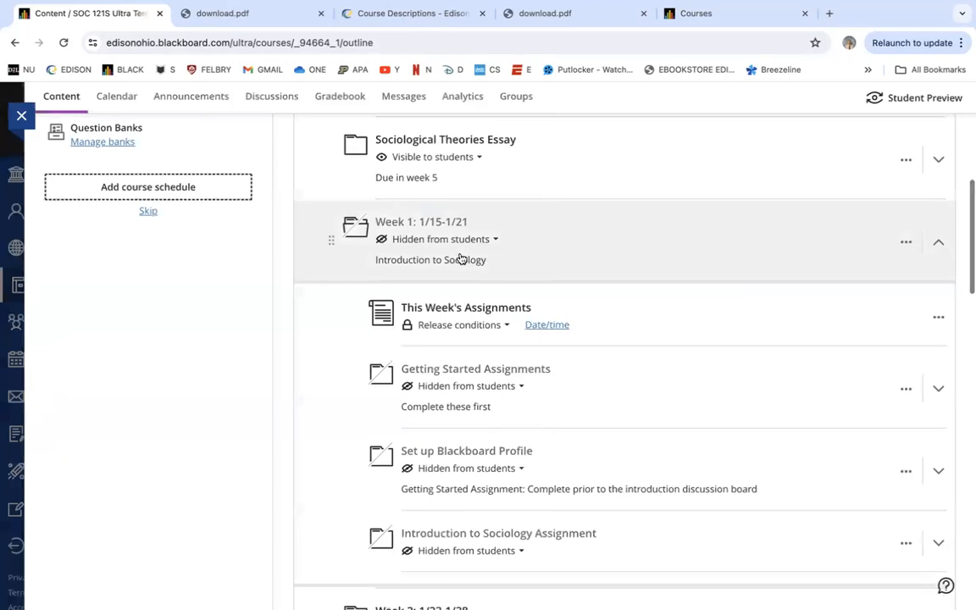
left_click(491, 239)
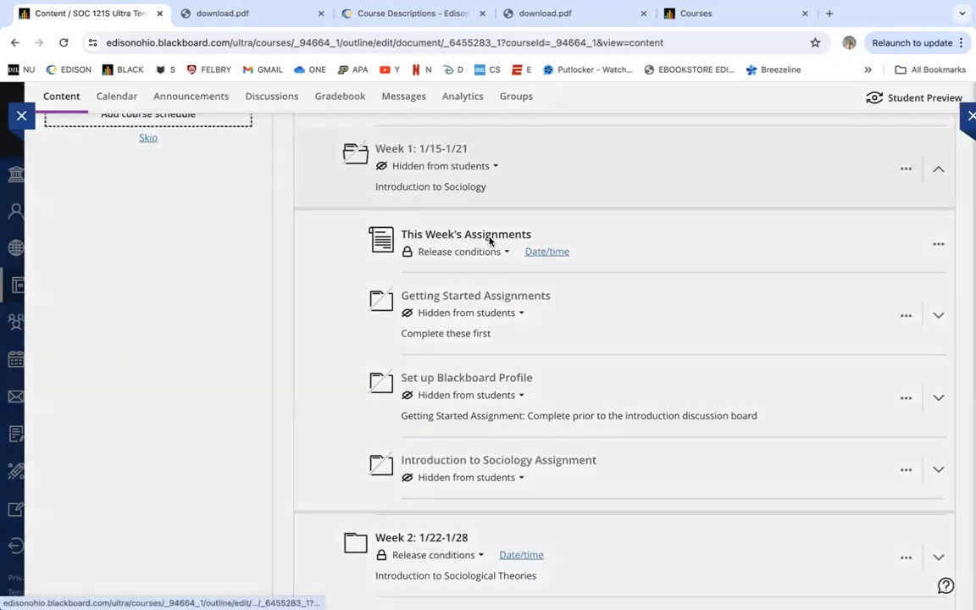
scroll(473, 340, "down", 1)
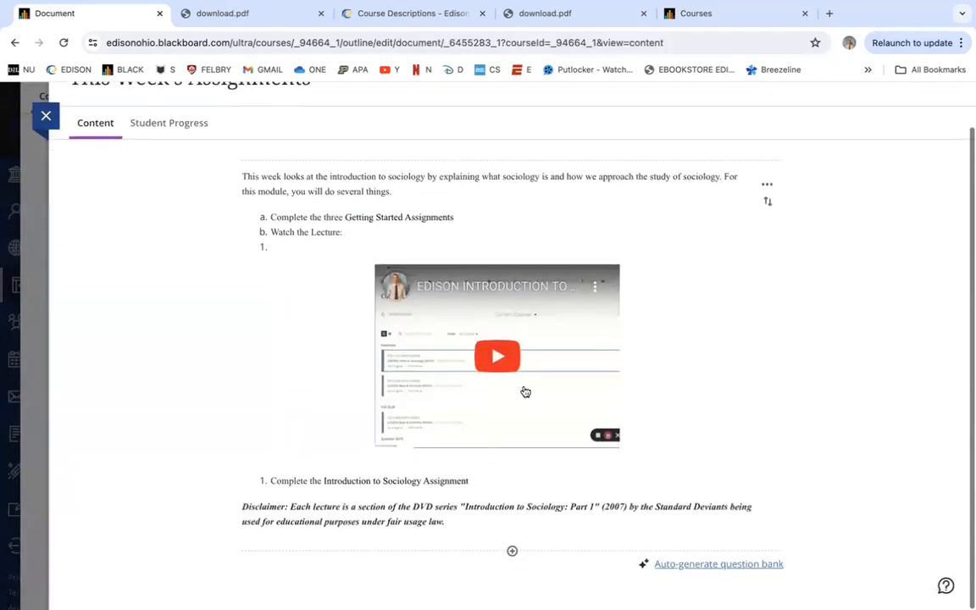
left_click(14, 45)
scroll(455, 223, "down", 1)
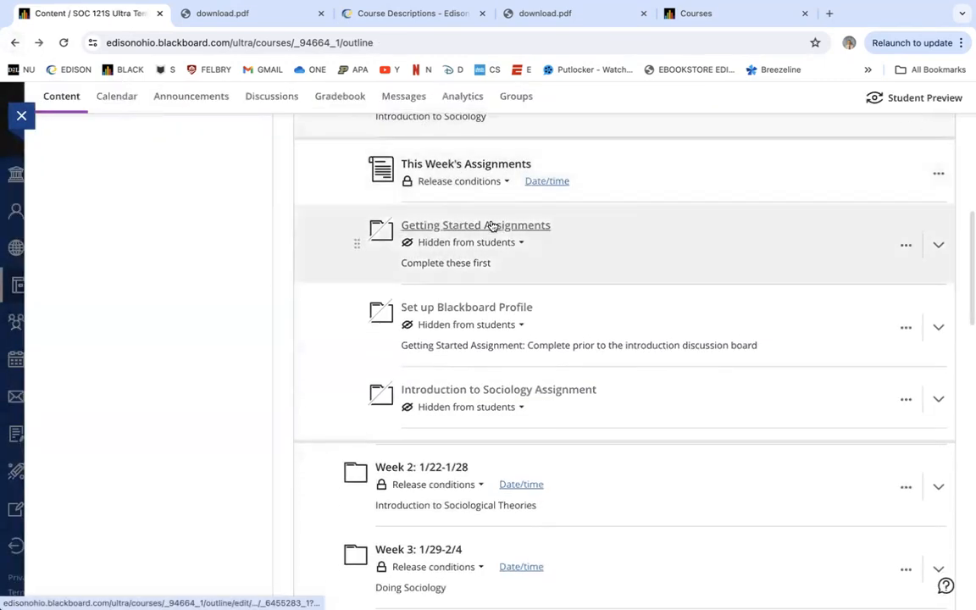
left_click(490, 228)
scroll(504, 269, "down", 2)
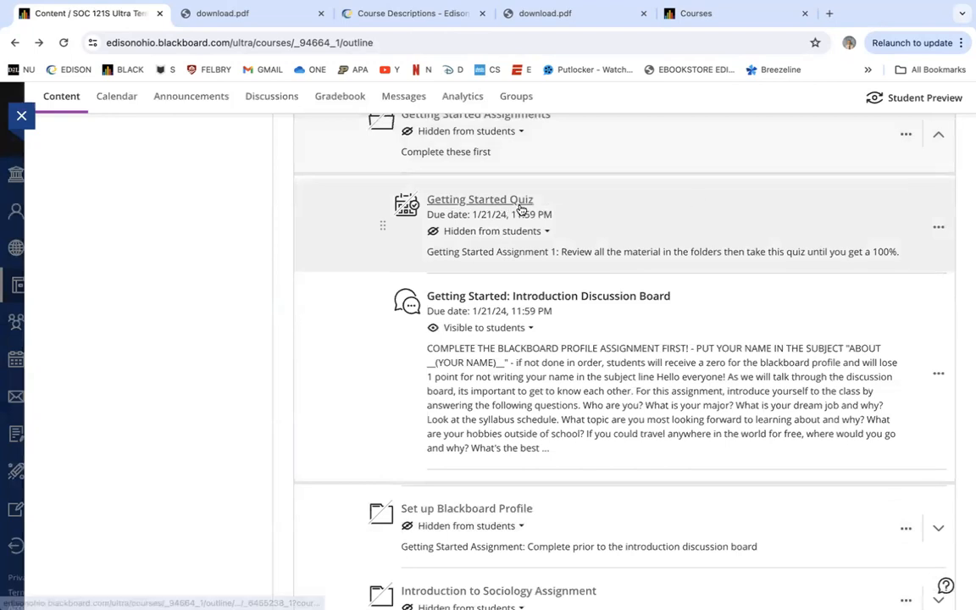
Open the Getting Started Quiz's due date settings and try removing its due date
left_click(937, 227)
left_click(811, 252)
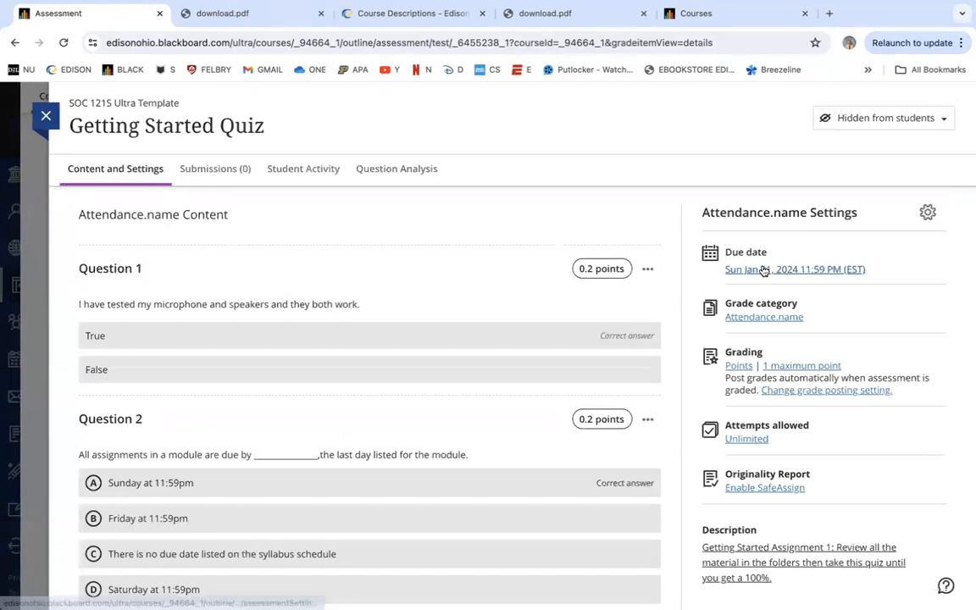
left_click(763, 269)
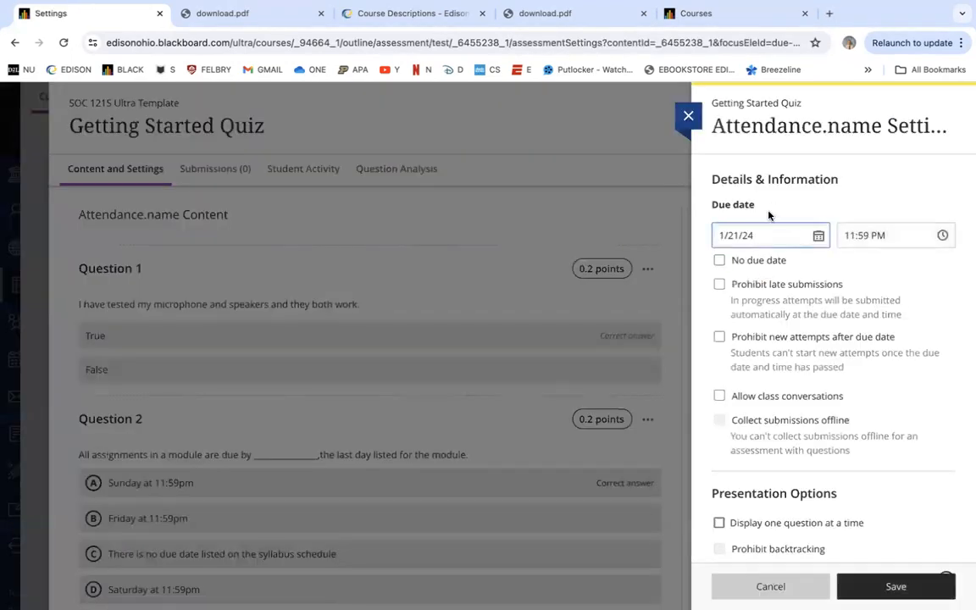
left_click(819, 236)
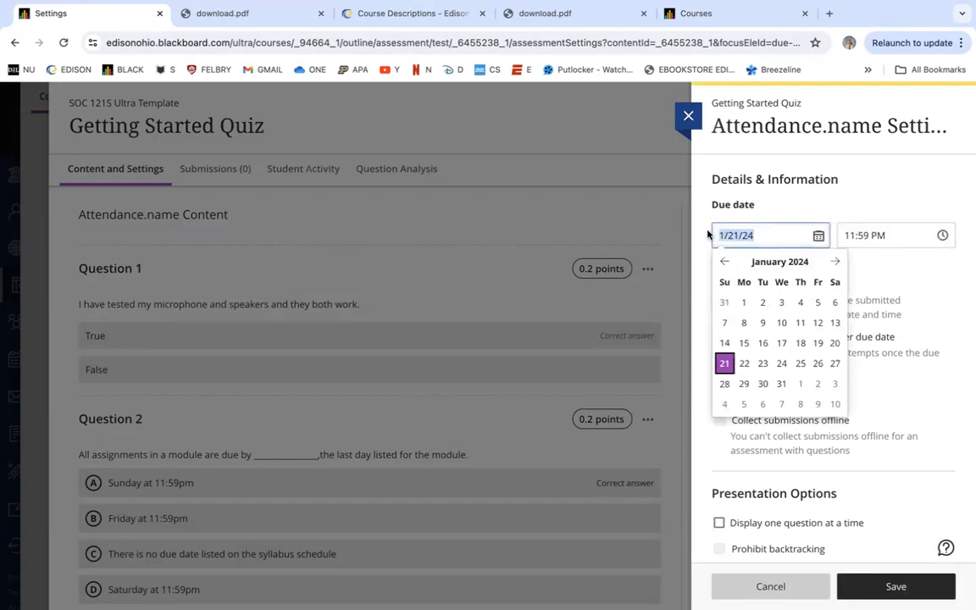
left_click(689, 115)
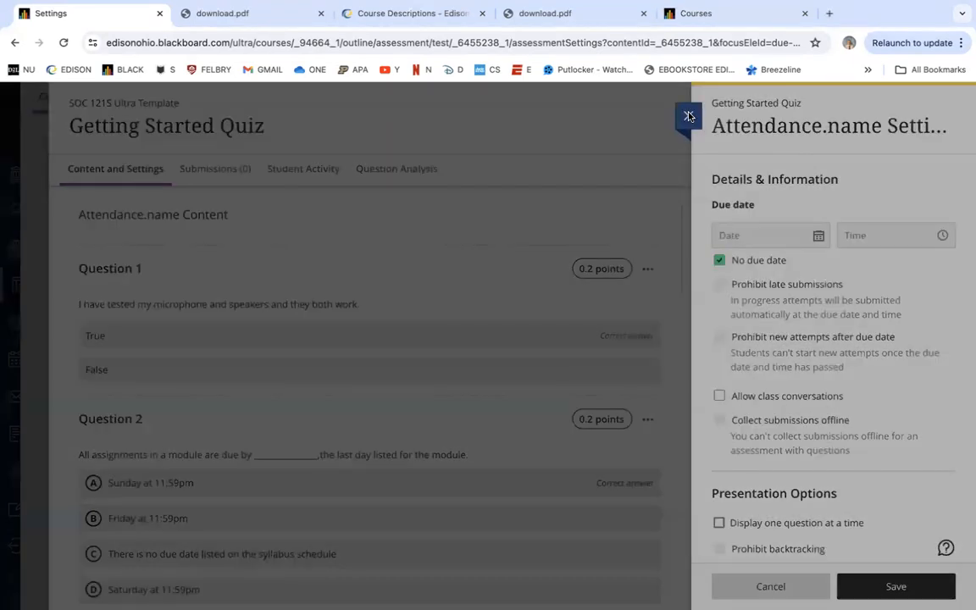
left_click(541, 265)
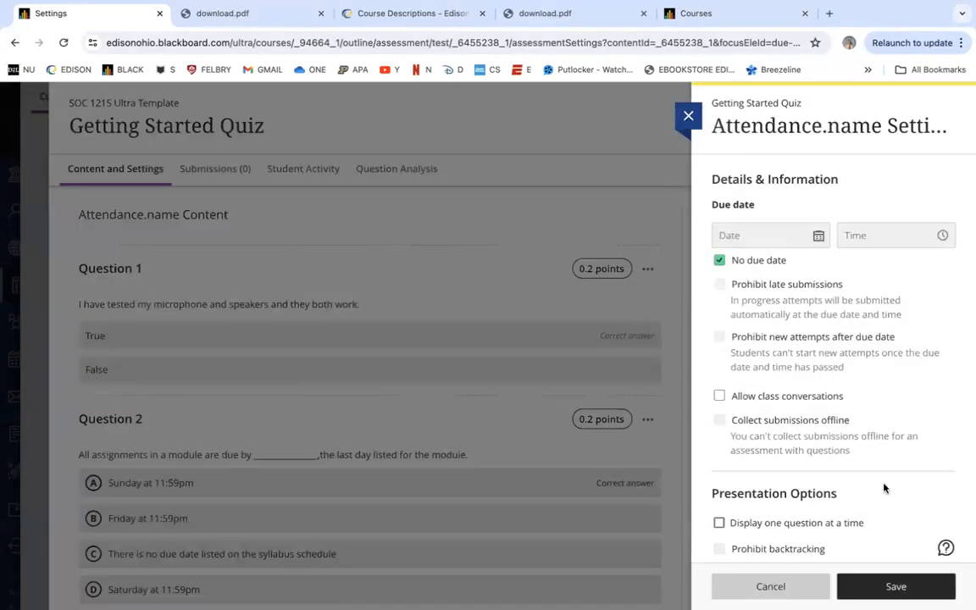
left_click(800, 595)
left_click(600, 264)
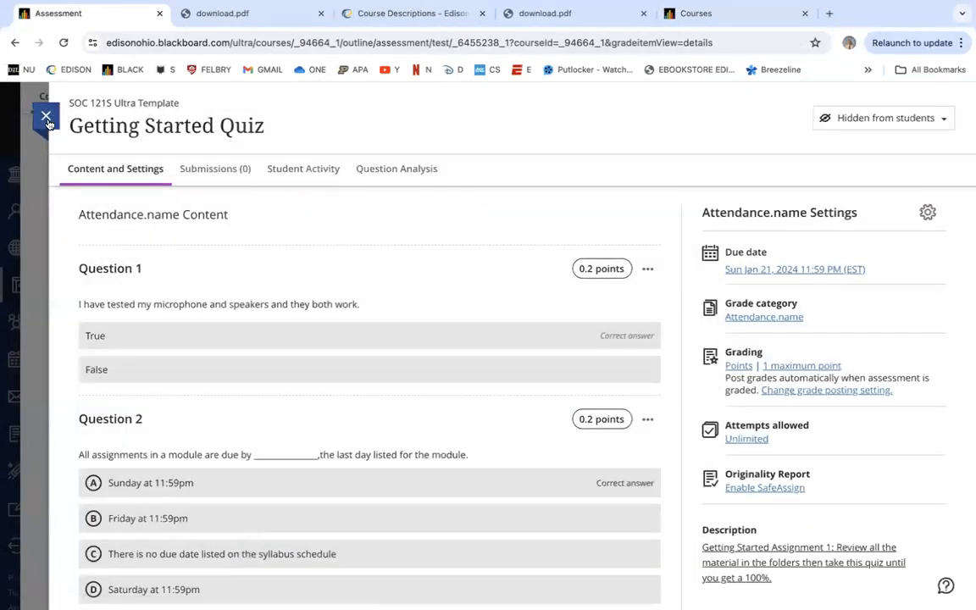
left_click(47, 117)
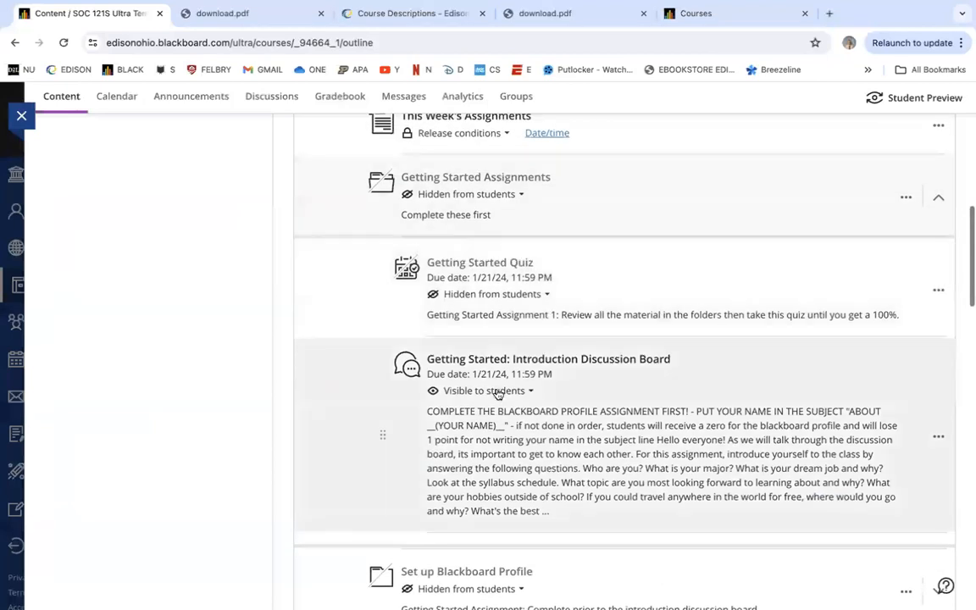
Try to move the Set up Blackboard Profile folder into the Getting Started Assignments folder
scroll(497, 394, "down", 5)
scroll(497, 395, "up", 2)
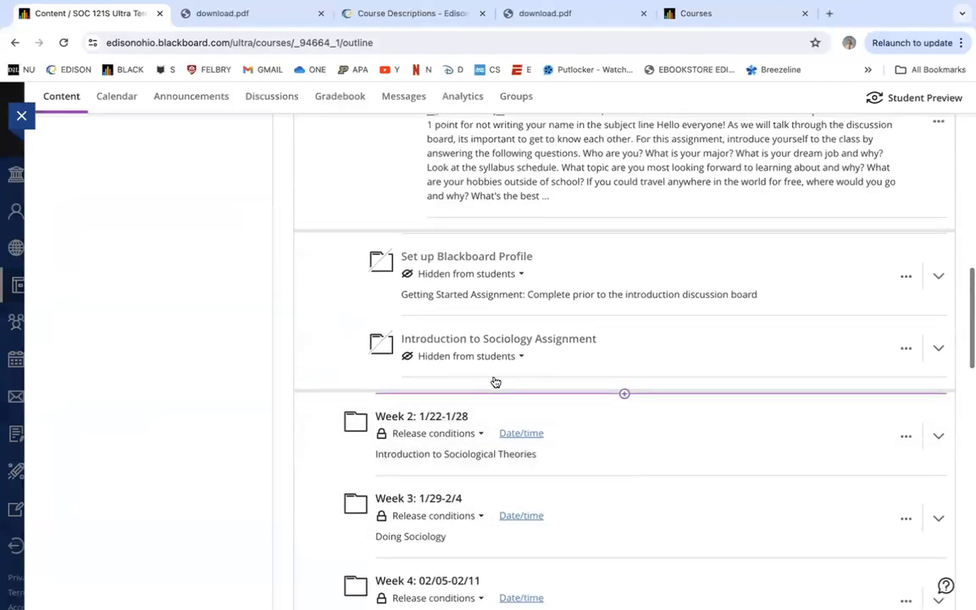
scroll(462, 265, "up", 3)
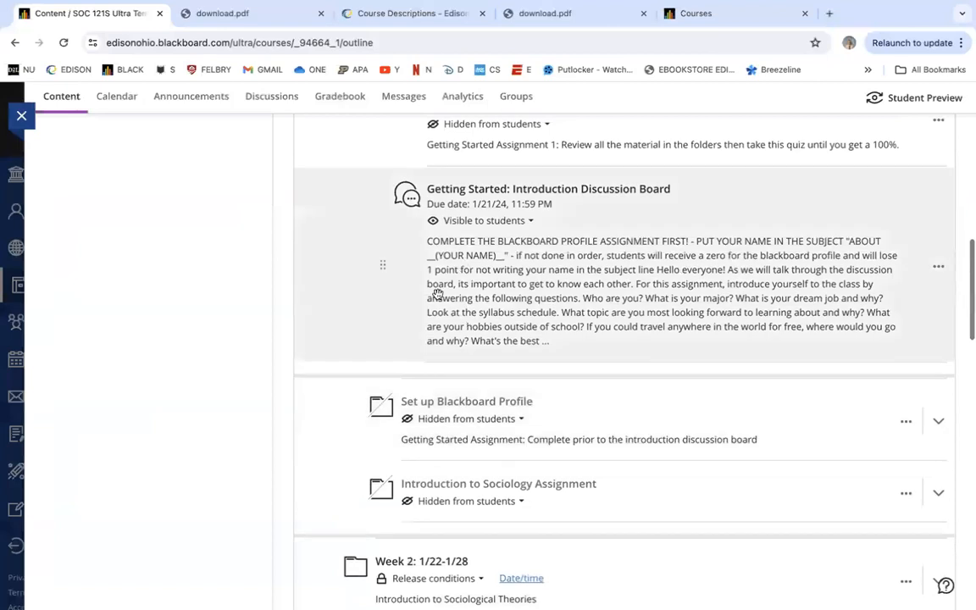
left_click_drag(360, 275, 422, 365)
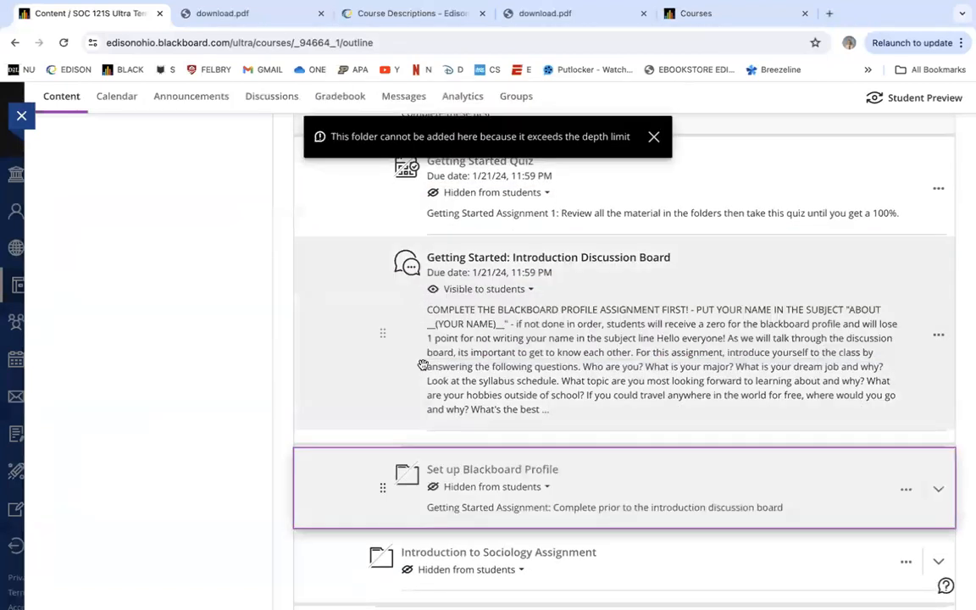
Expand the Introduction to Sociology Assignment folder in Week 1 and look over its items
scroll(423, 365, "down", 3)
scroll(423, 365, "up", 1)
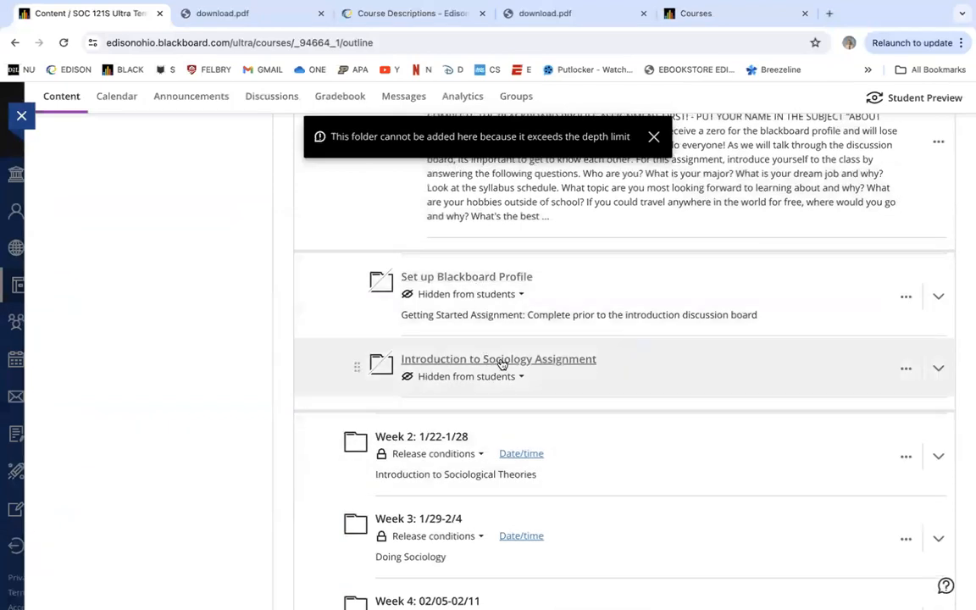
left_click(502, 363)
scroll(601, 338, "down", 1)
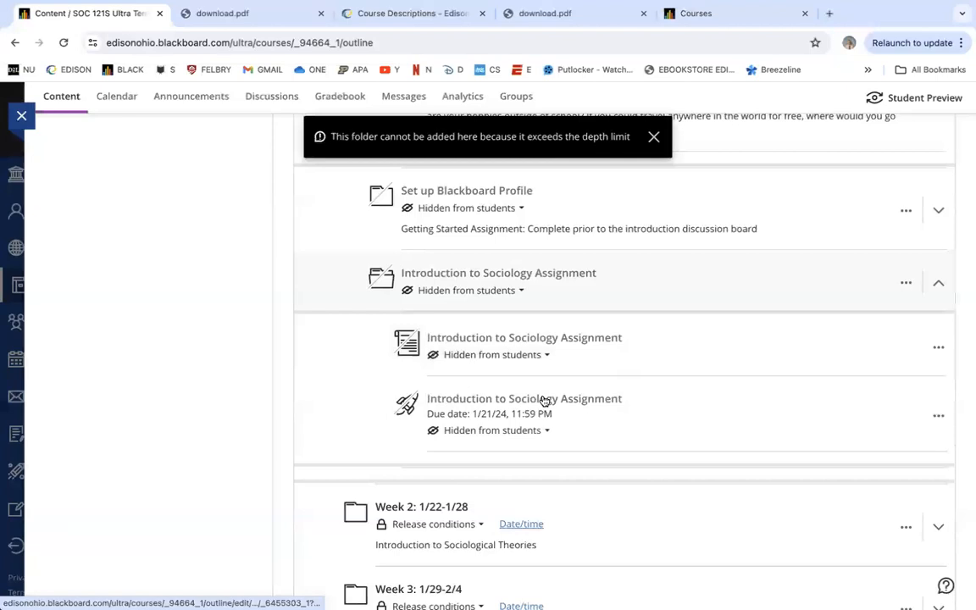
scroll(545, 406, "down", 3)
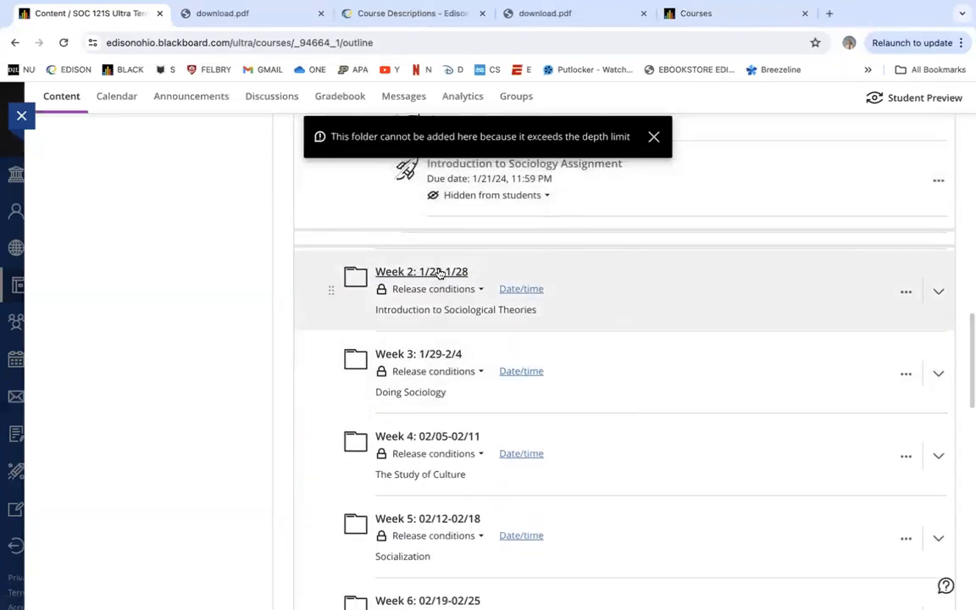
Expand the Week 2 folder and its Theories Assignment folder, and open the Chapter 1 Quiz for review
left_click(441, 274)
scroll(538, 279, "down", 2)
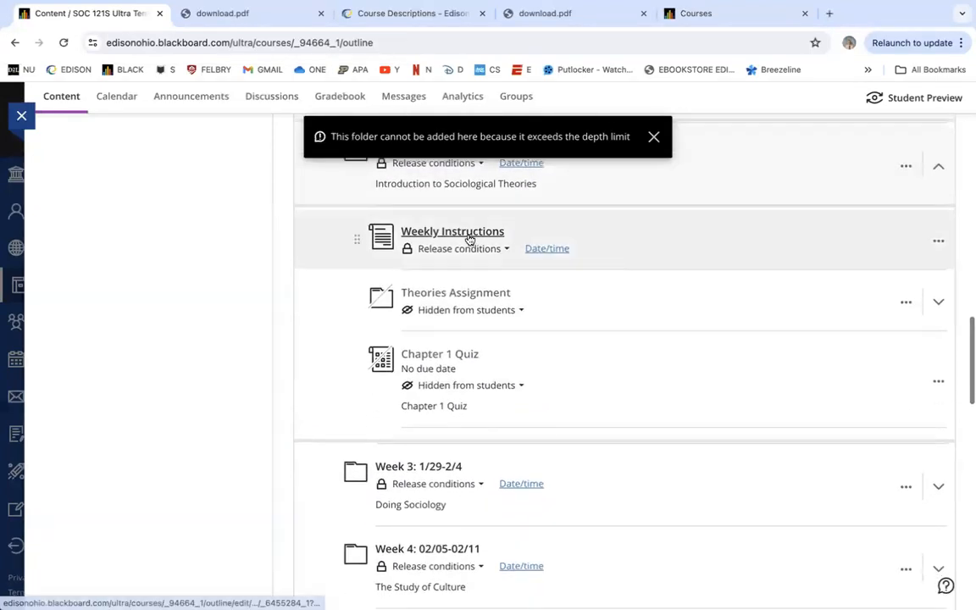
left_click(471, 299)
scroll(534, 296, "down", 2)
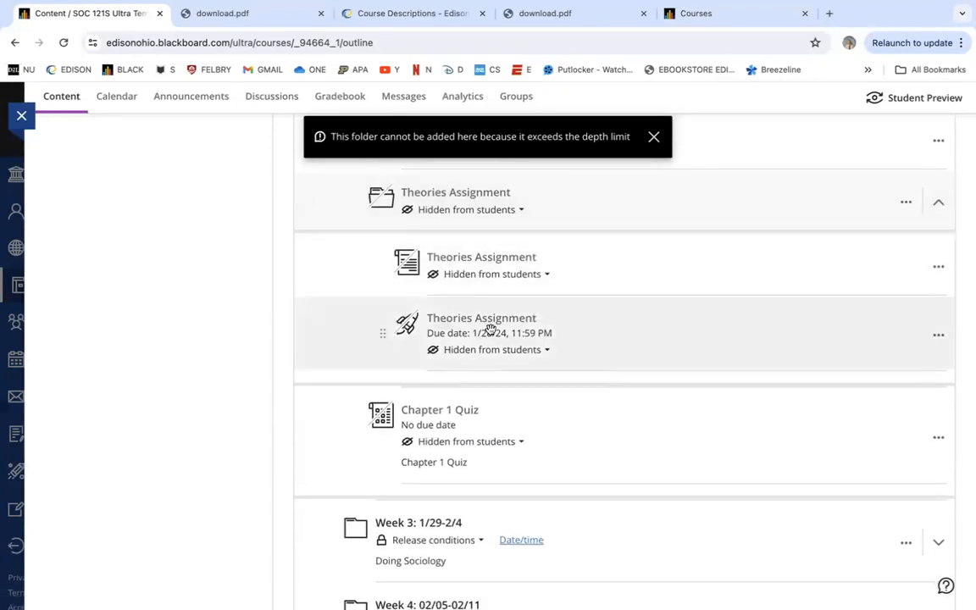
scroll(491, 330, "down", 2)
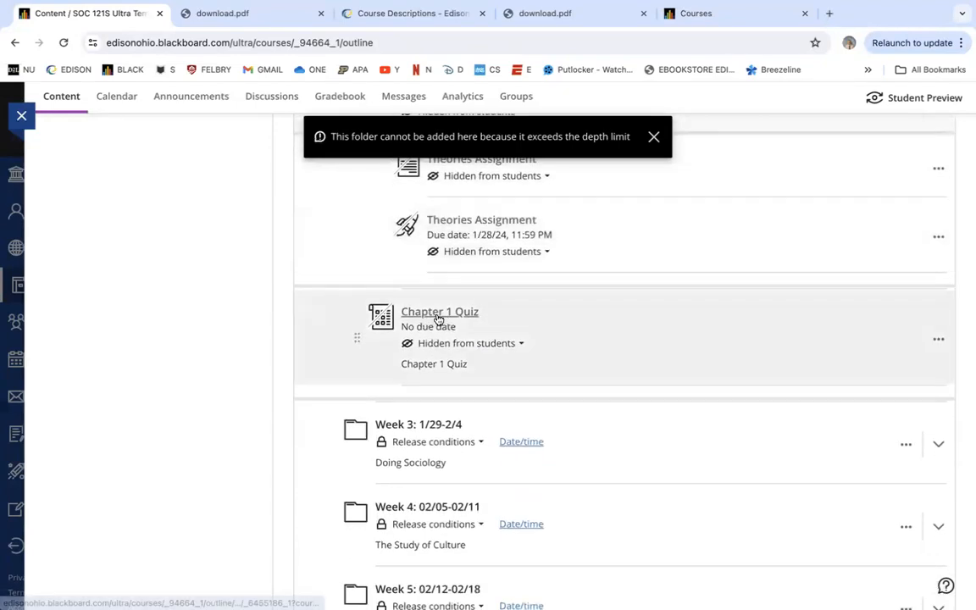
left_click(439, 316)
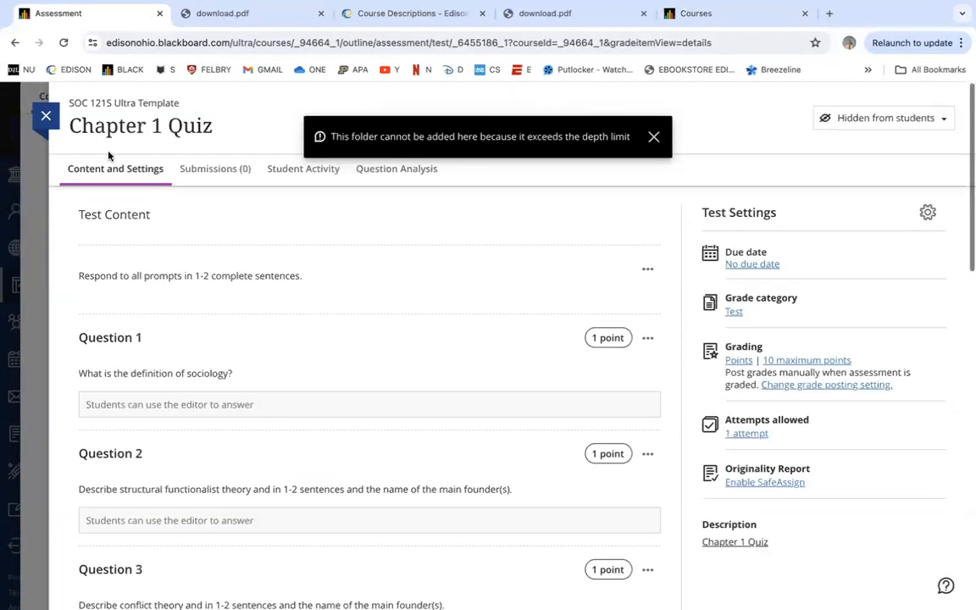
Check the Chapter 1 Quiz's due date settings without changing them, and return to the course content
left_click(761, 266)
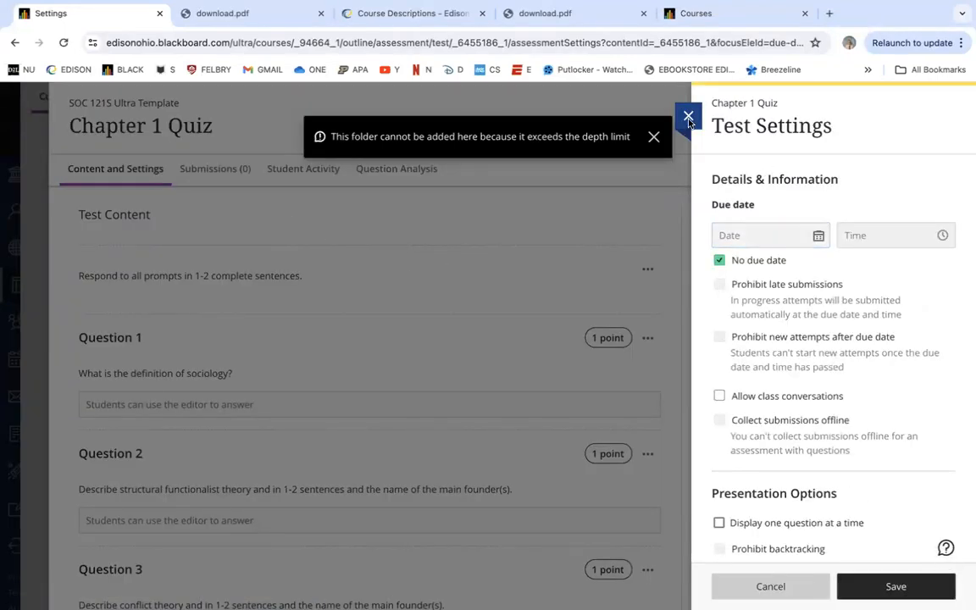
left_click(649, 140)
left_click(686, 119)
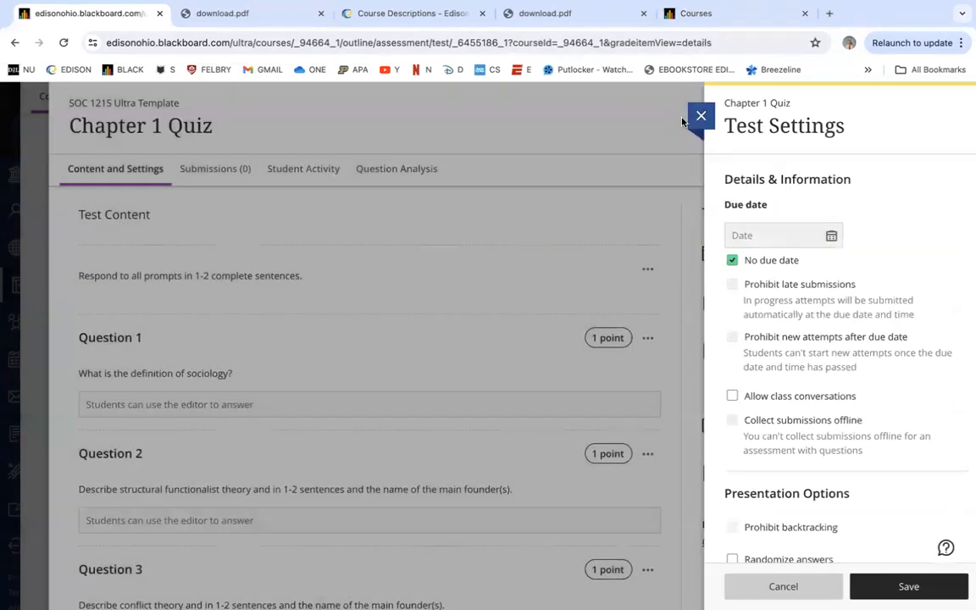
left_click(39, 115)
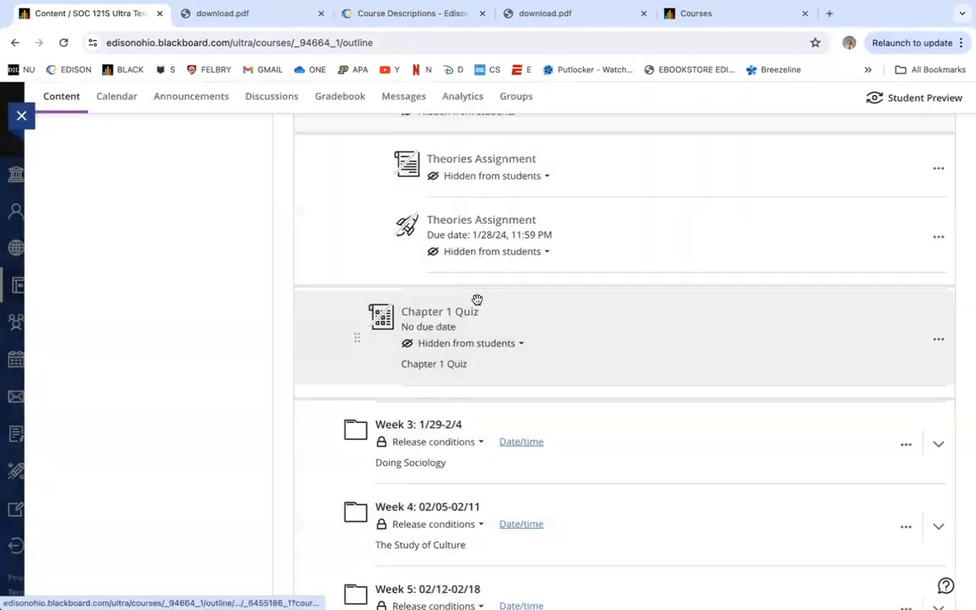
Expand the Week 3 folder and its Survey Assignment folder, and look over the items and due dates
scroll(477, 300, "down", 2)
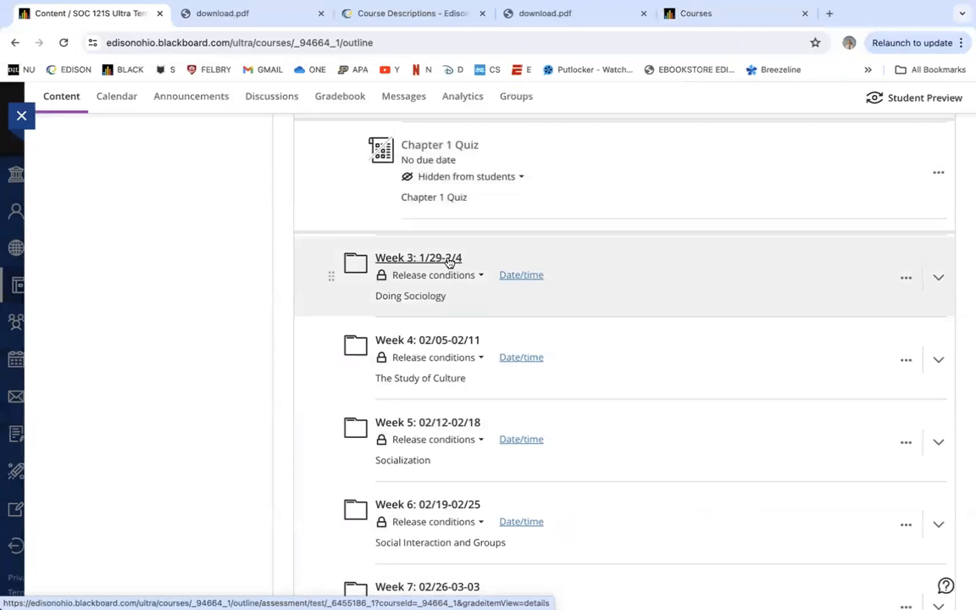
left_click(449, 259)
scroll(581, 287, "down", 2)
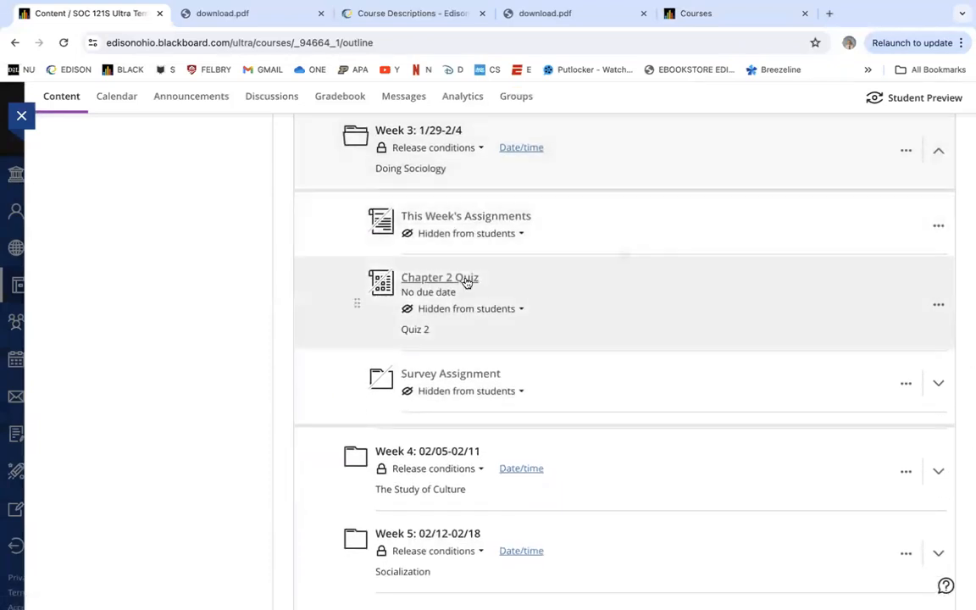
left_click(449, 375)
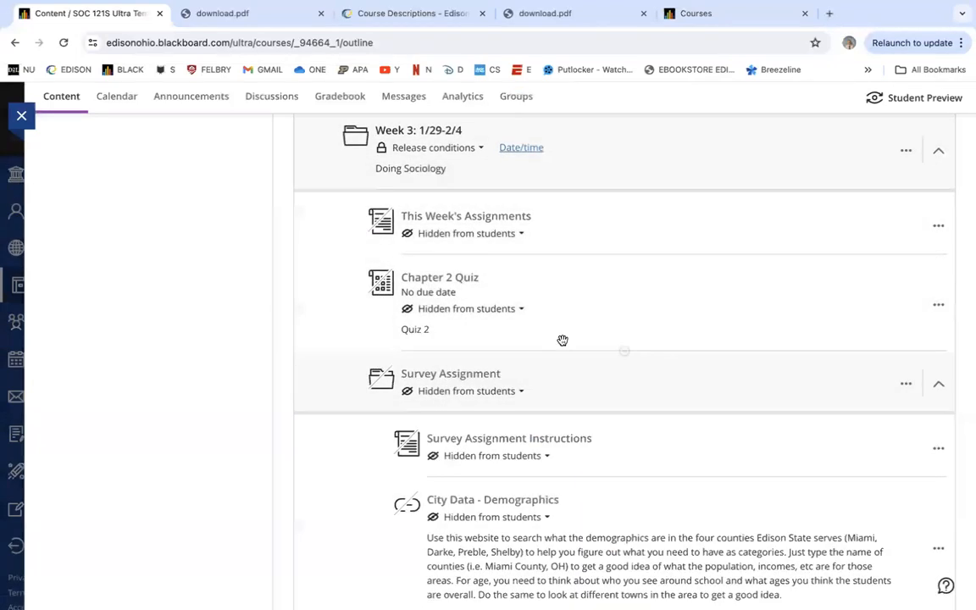
scroll(562, 341, "down", 3)
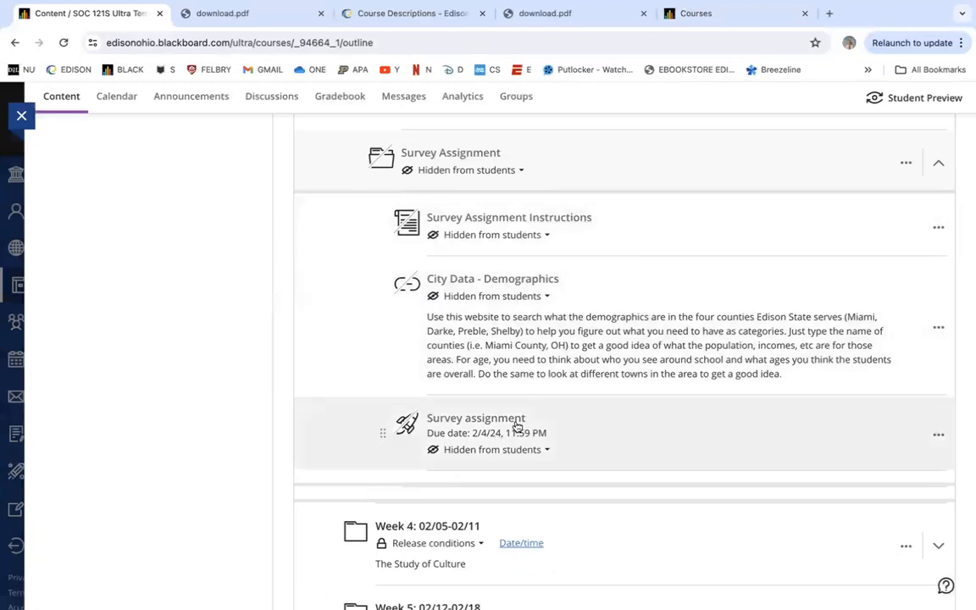
Expand the Week 4 folder and look over its items and the weekly folders that follow
scroll(510, 431, "down", 3)
left_click(434, 201)
left_click(437, 202)
left_click(438, 203)
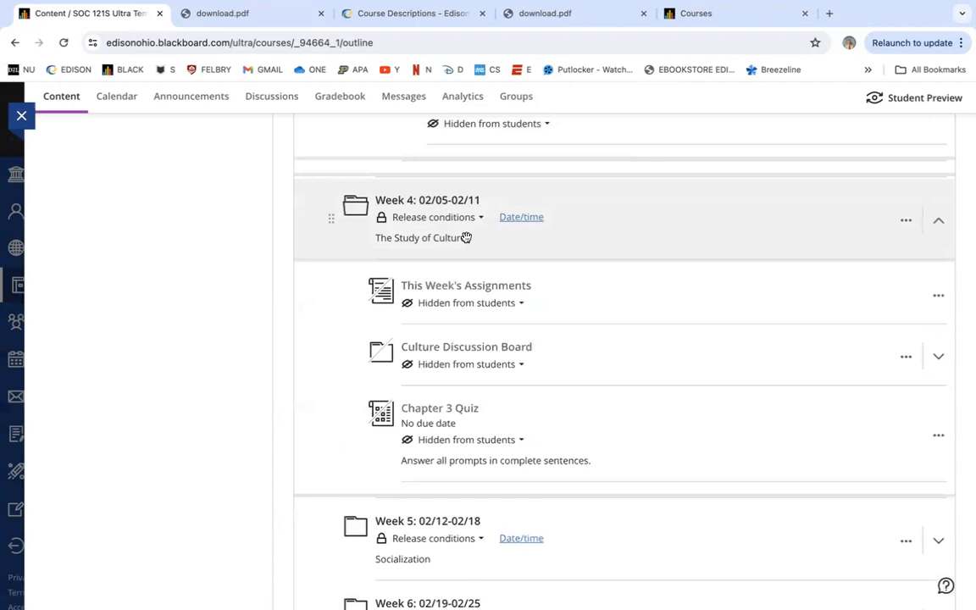
scroll(453, 302, "down", 1)
scroll(477, 337, "down", 7)
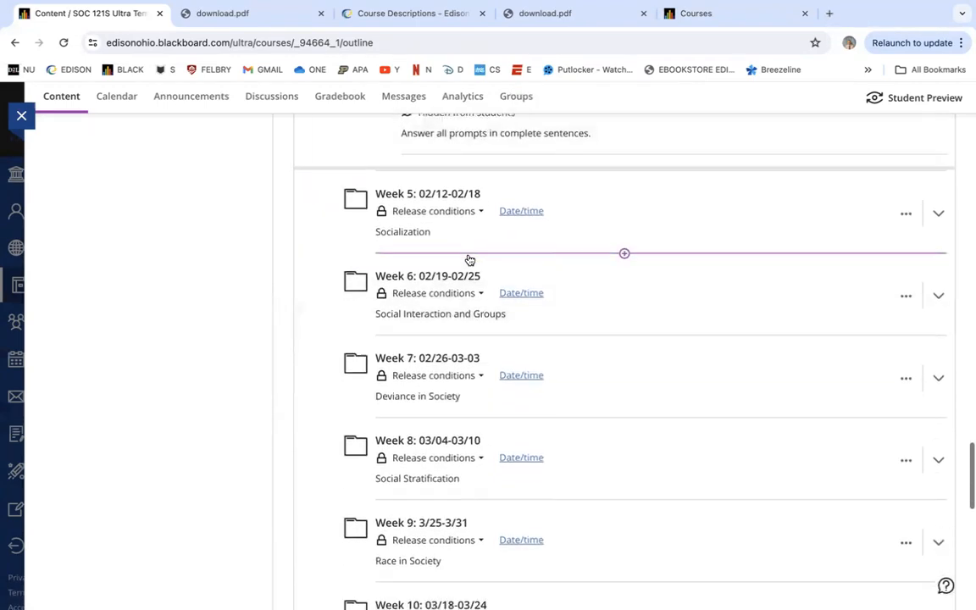
Expand the Week 16 folder and review its final presentation items, due dates, and visibility
scroll(467, 255, "down", 3)
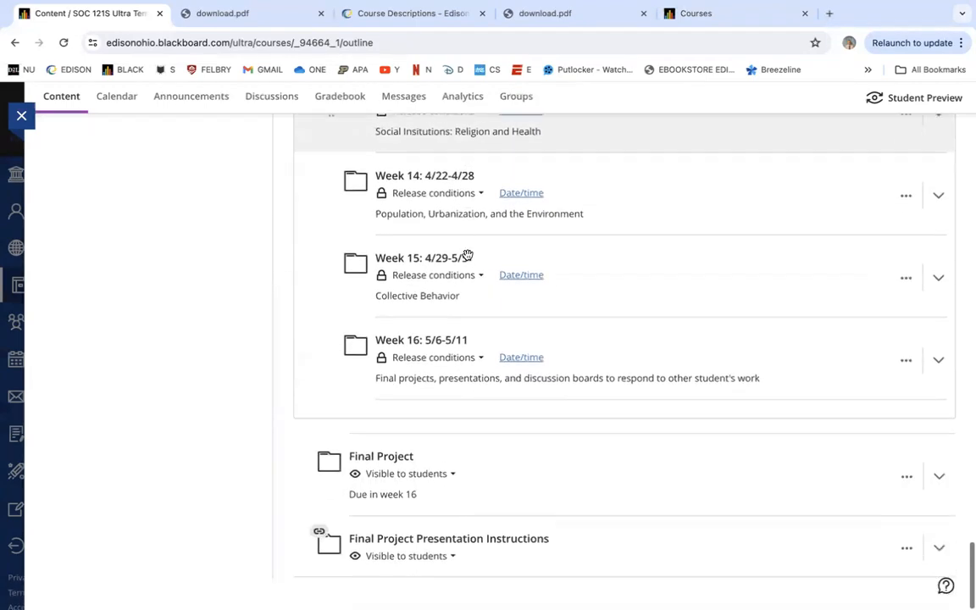
left_click(454, 343)
scroll(509, 339, "down", 3)
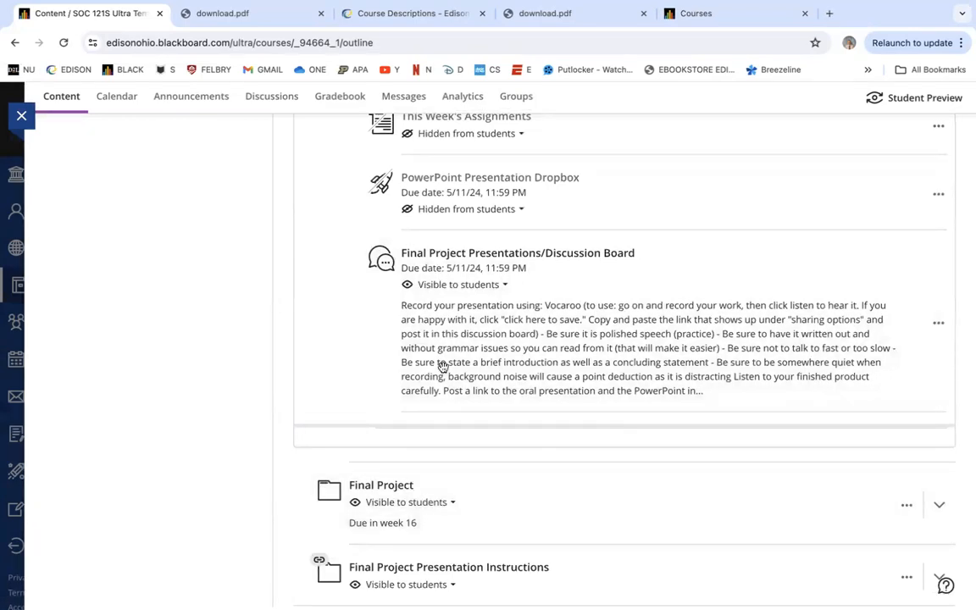
scroll(442, 366, "down", 1)
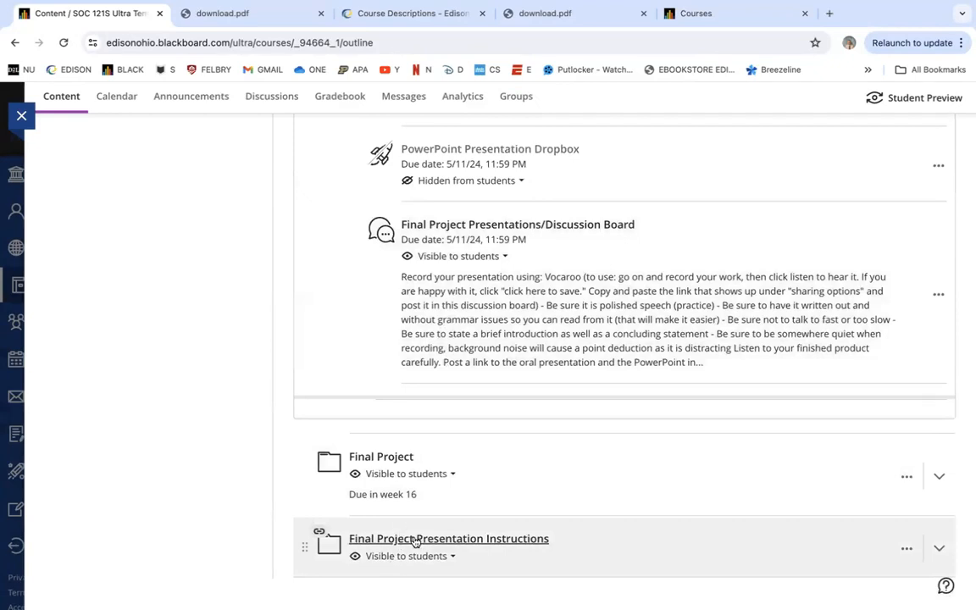
Expand the Final Project folder and try to move the Final Project Presentation Instructions folder link into it
left_click(388, 459)
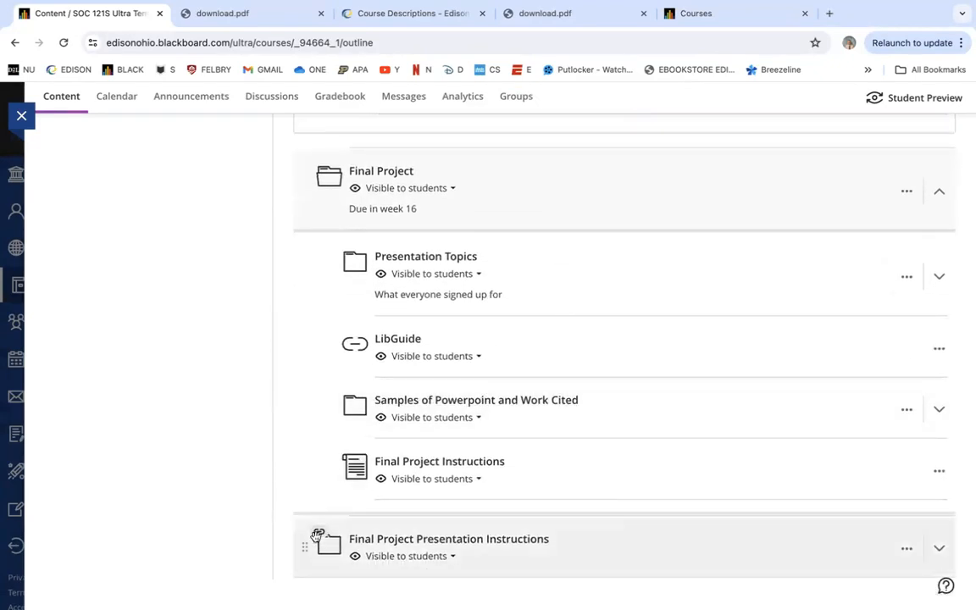
left_click_drag(313, 527, 411, 257)
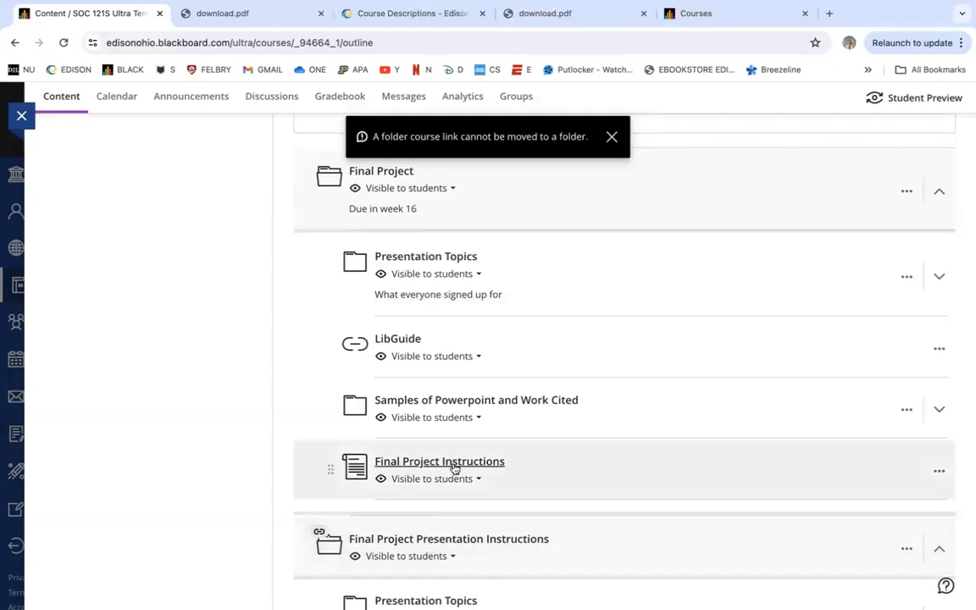
Compare the contents of the Final Project folder with those of the Final Project Presentation Instructions folder link
scroll(453, 468, "down", 3)
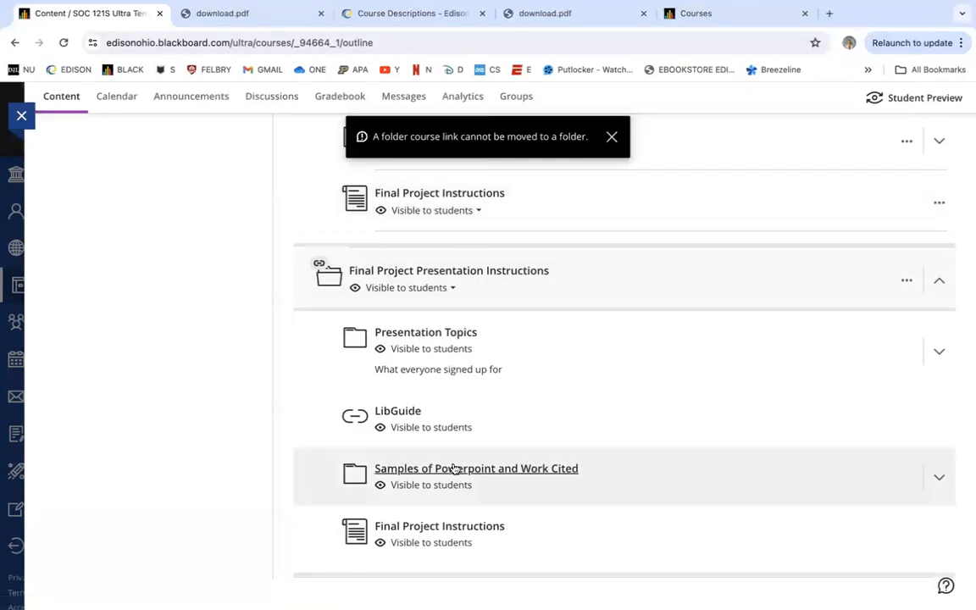
scroll(506, 349, "up", 4)
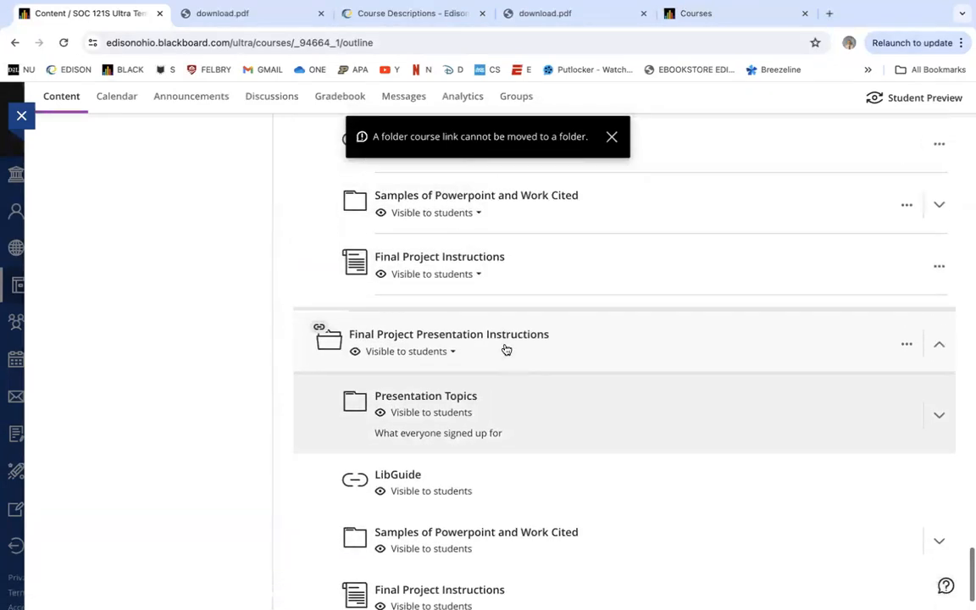
scroll(505, 344, "down", 1)
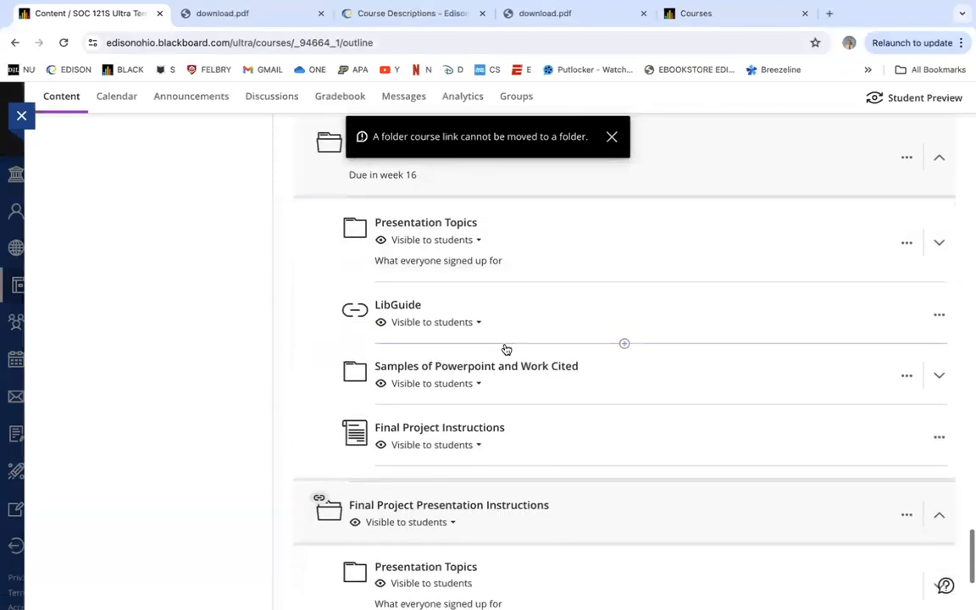
scroll(506, 348, "down", 5)
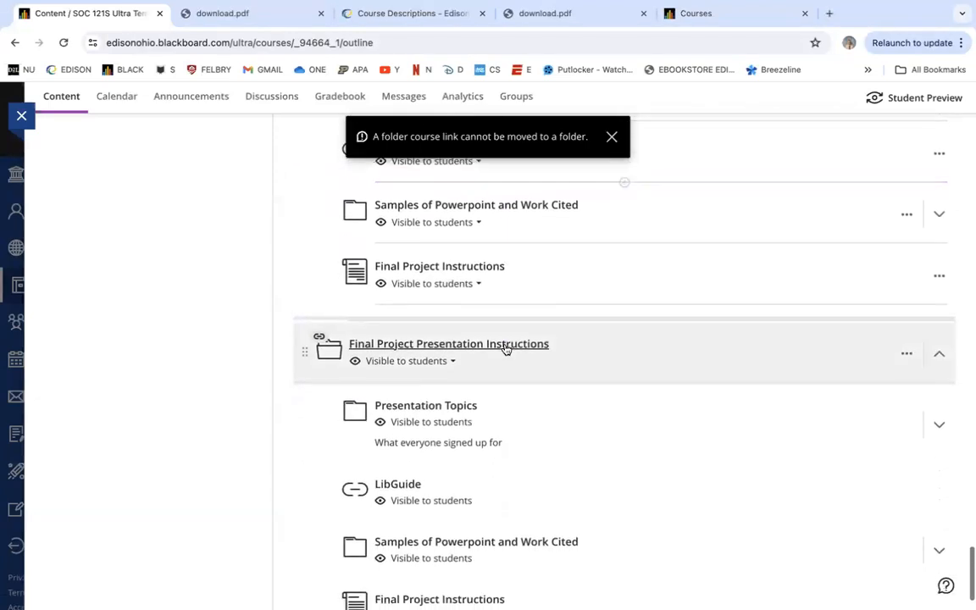
scroll(506, 348, "up", 7)
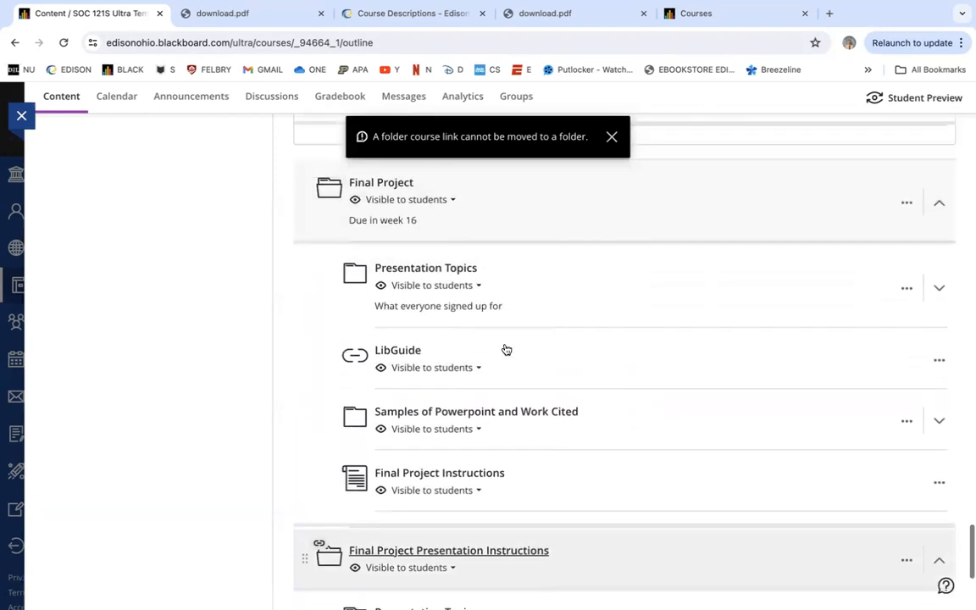
scroll(505, 345, "down", 7)
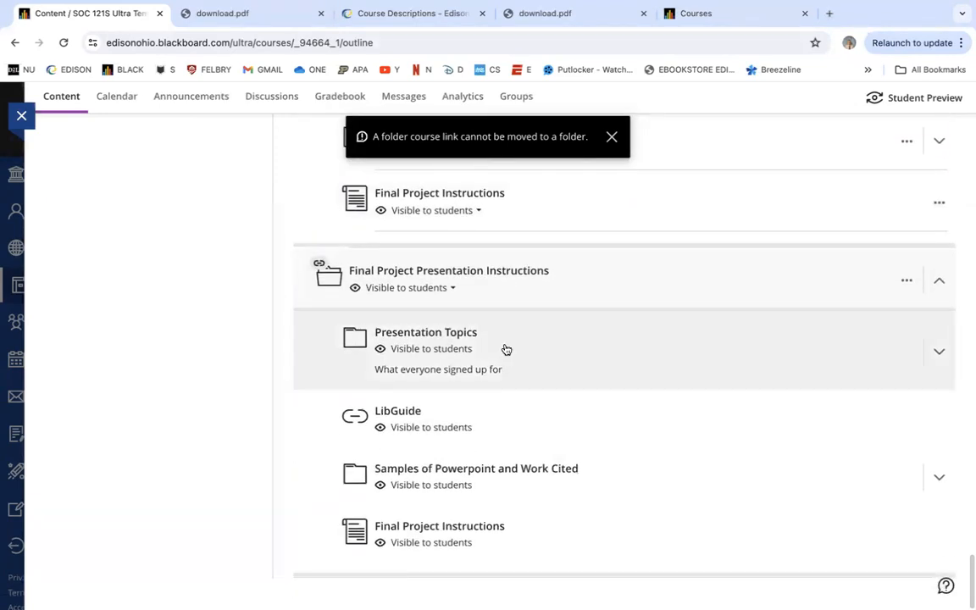
scroll(506, 348, "up", 7)
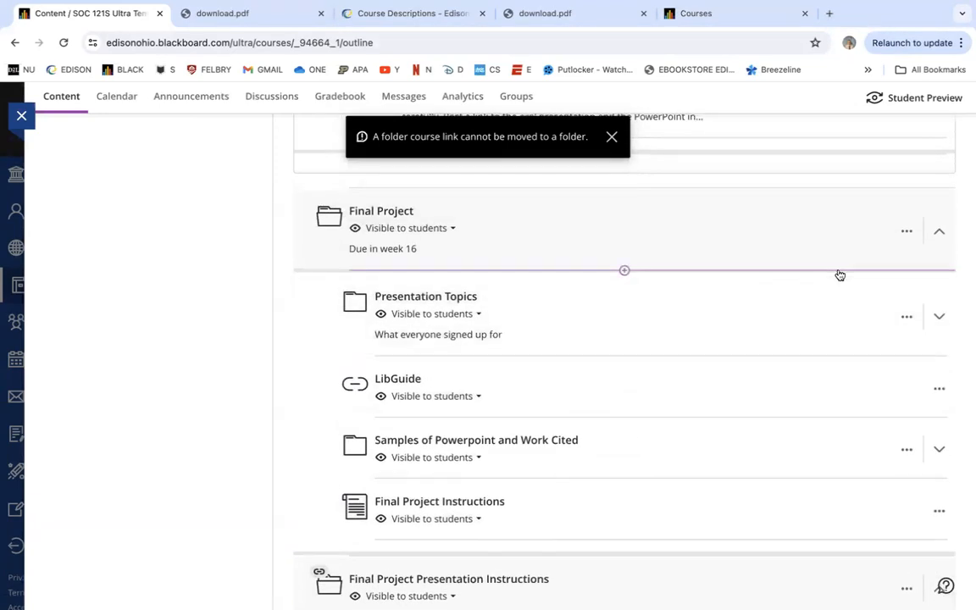
scroll(839, 275, "down", 1)
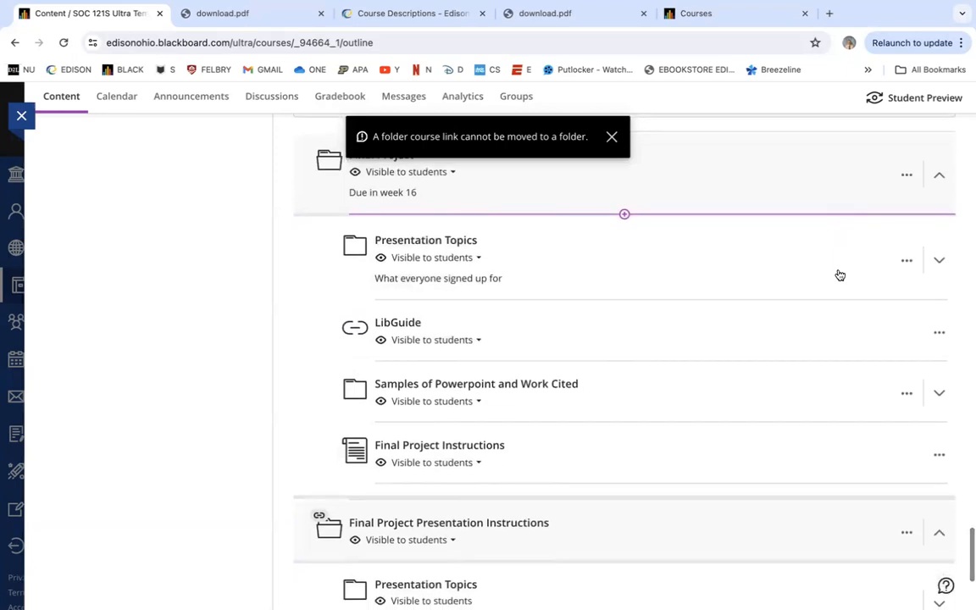
scroll(839, 275, "up", 1)
scroll(838, 270, "down", 4)
Delete the Final Project folder along with its contents and associated course links
scroll(811, 269, "up", 5)
left_click(907, 263)
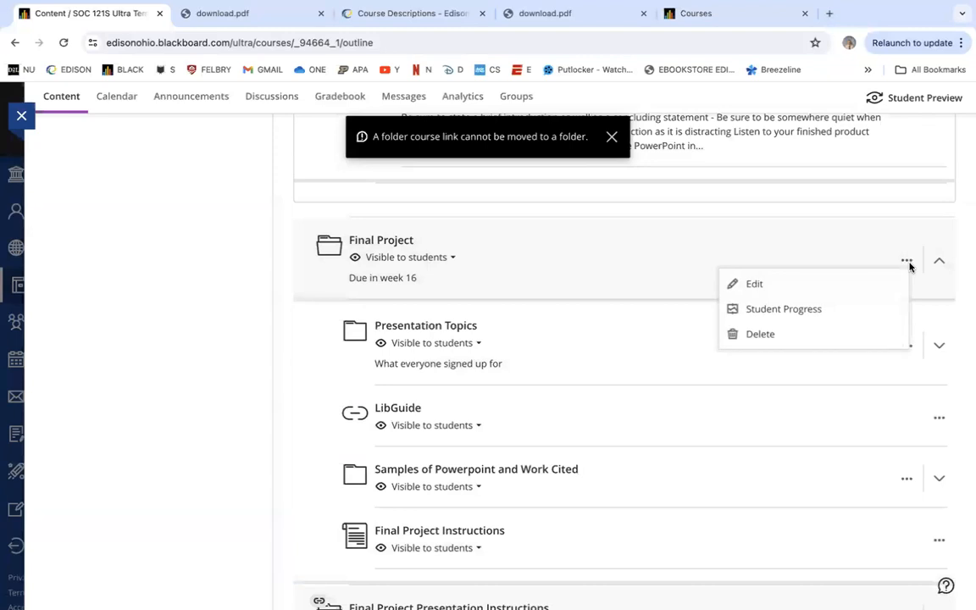
left_click(772, 335)
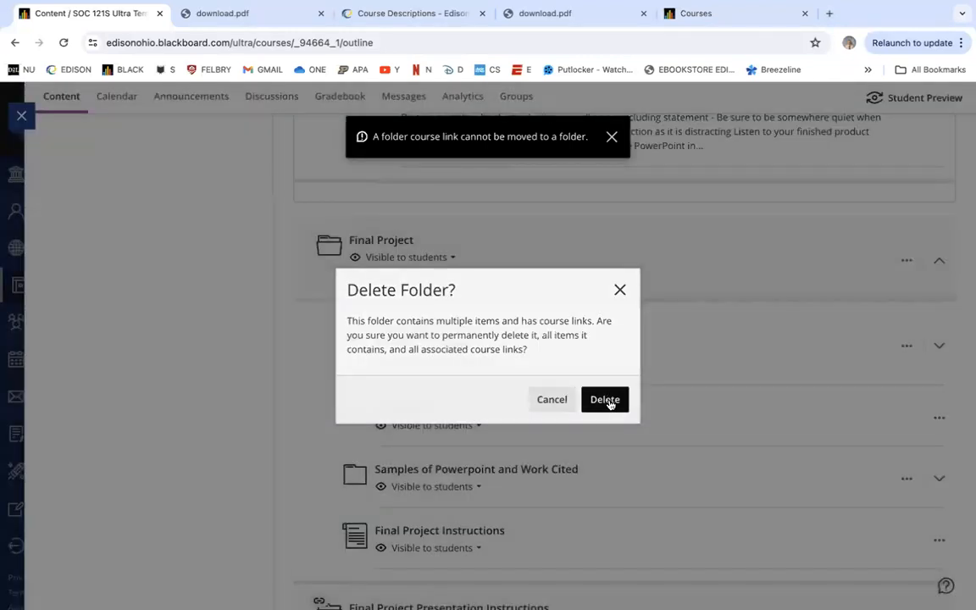
left_click(605, 402)
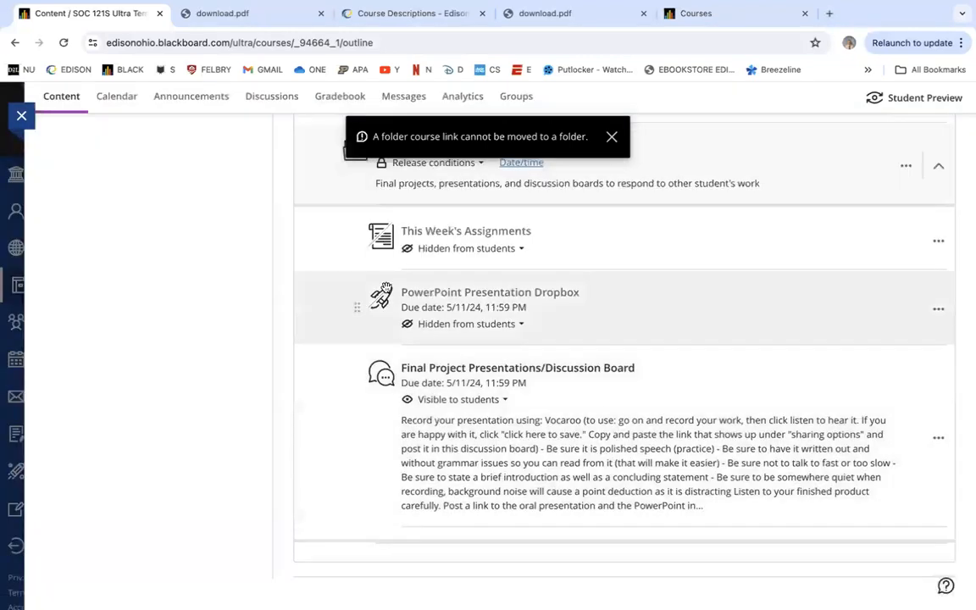
Examine the end of the course content around Week 16 after the deletion, and dismiss the folder link notice
scroll(385, 288, "up", 2)
scroll(465, 414, "down", 1)
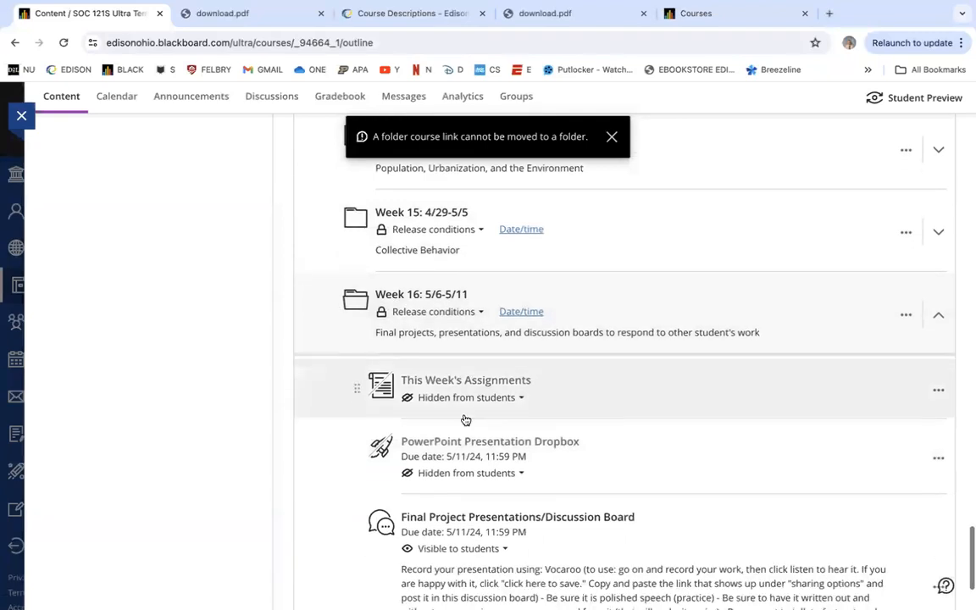
scroll(460, 455, "down", 2)
scroll(461, 456, "up", 1)
scroll(460, 455, "down", 2)
scroll(460, 455, "up", 2)
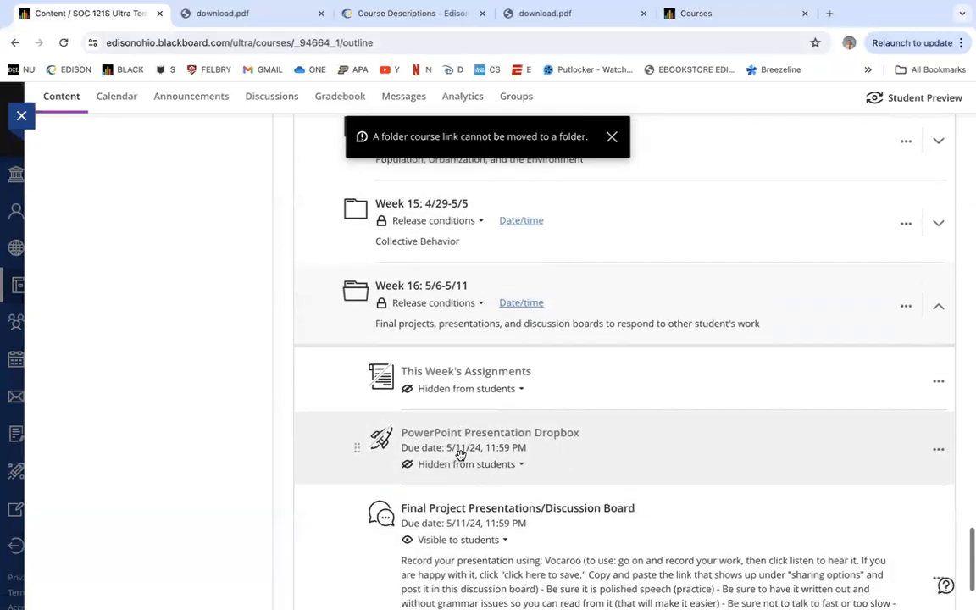
scroll(460, 455, "up", 1)
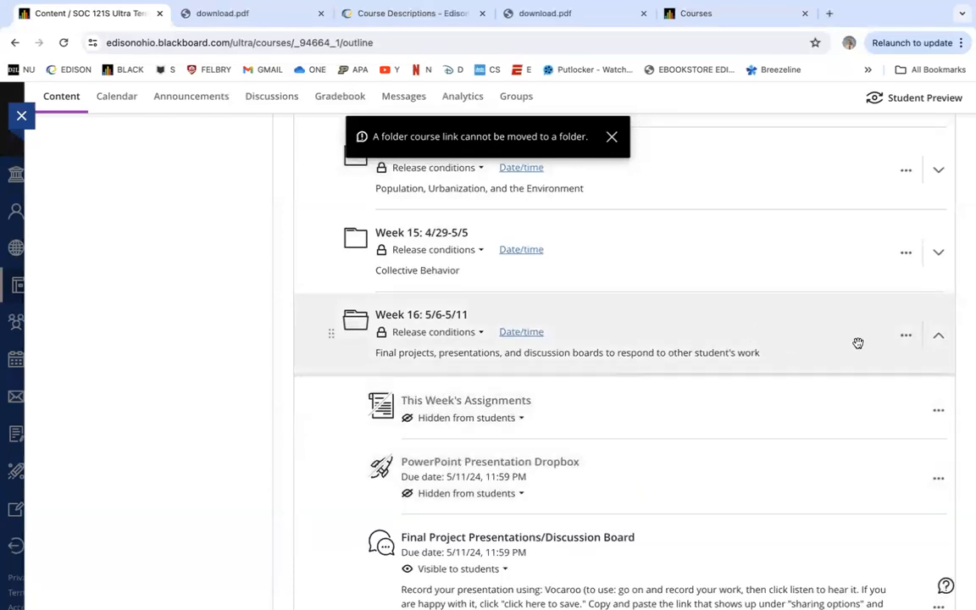
left_click(612, 138)
scroll(614, 301, "down", 3)
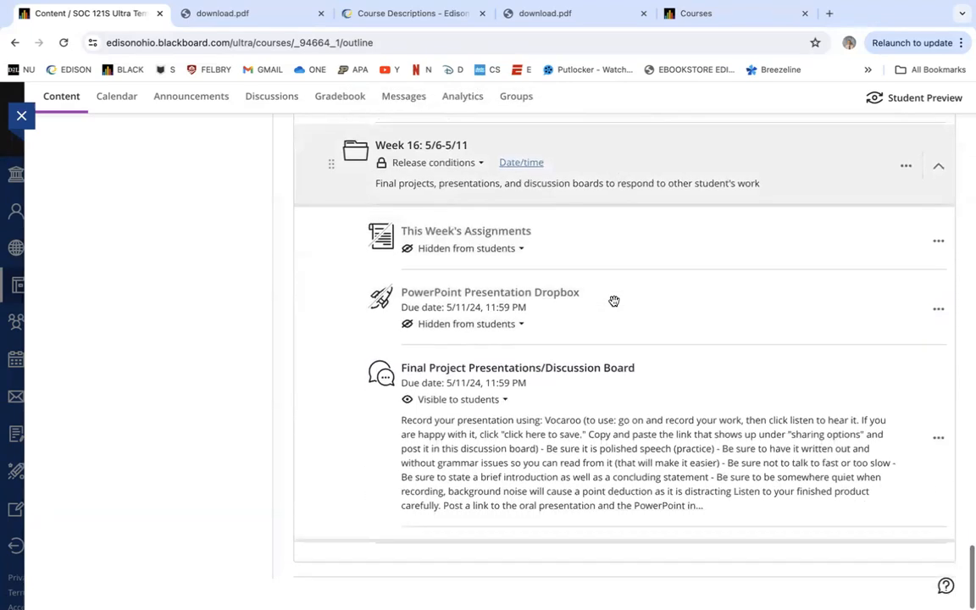
Open the course's Announcements page and look through the draft weekly announcements
mouse_move(857, 204)
left_click(327, 163)
scroll(414, 312, "up", 10)
scroll(418, 310, "up", 15)
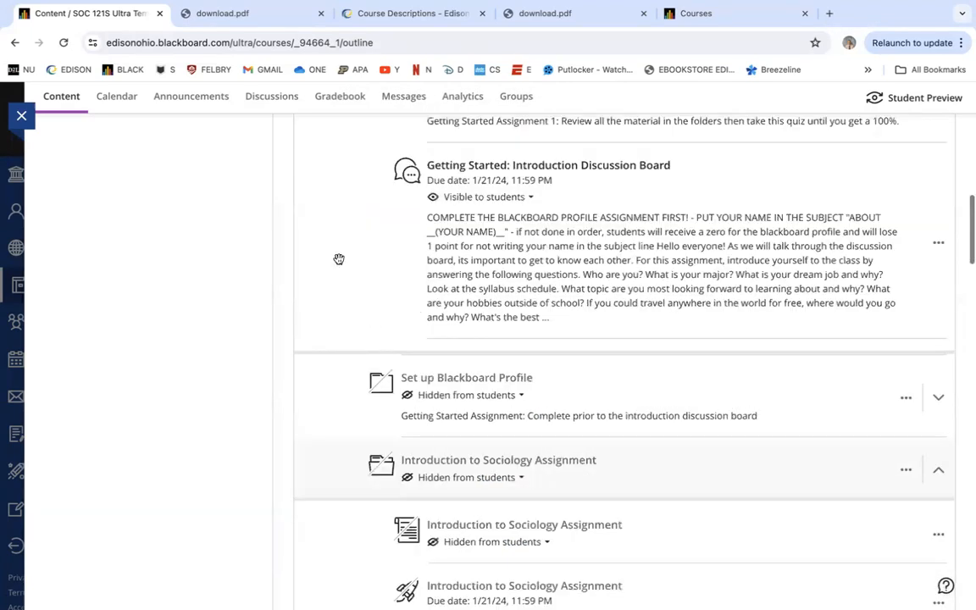
left_click(211, 95)
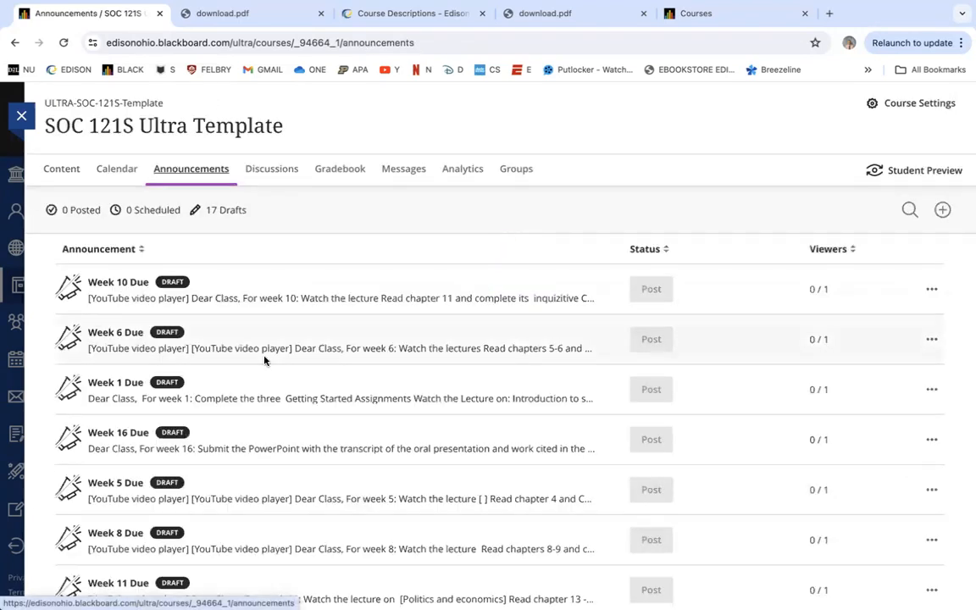
scroll(265, 361, "down", 5)
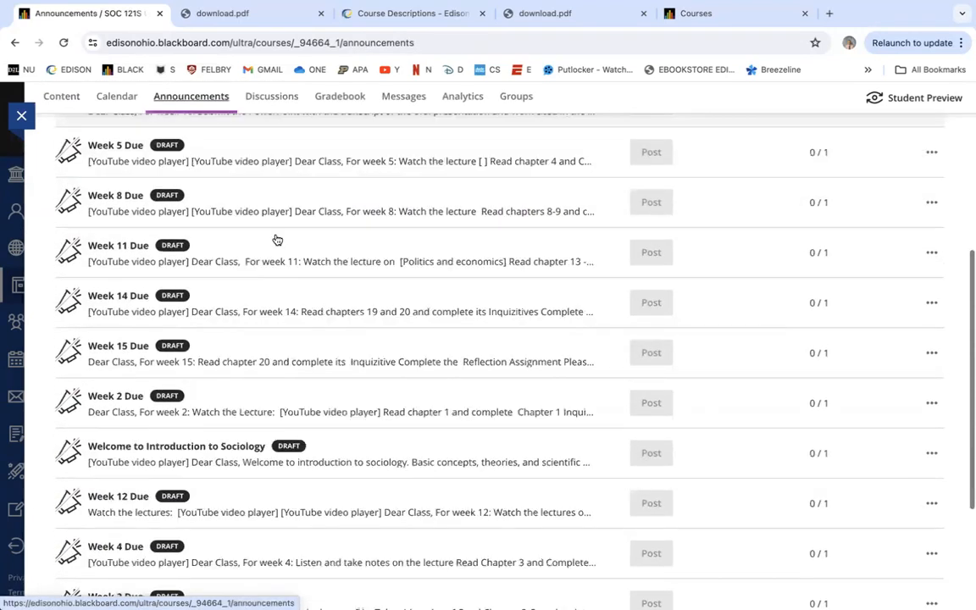
scroll(277, 241, "up", 5)
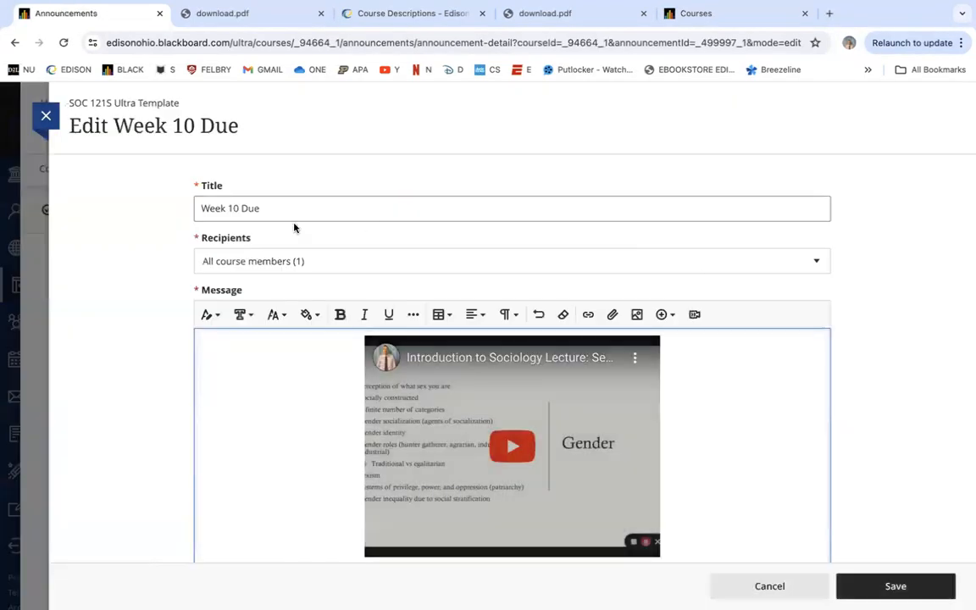
Open the Week 10 Due announcement for editing, try out its scheduling option, and discard the changes
scroll(269, 301, "down", 4)
left_click(202, 533)
scroll(327, 451, "down", 2)
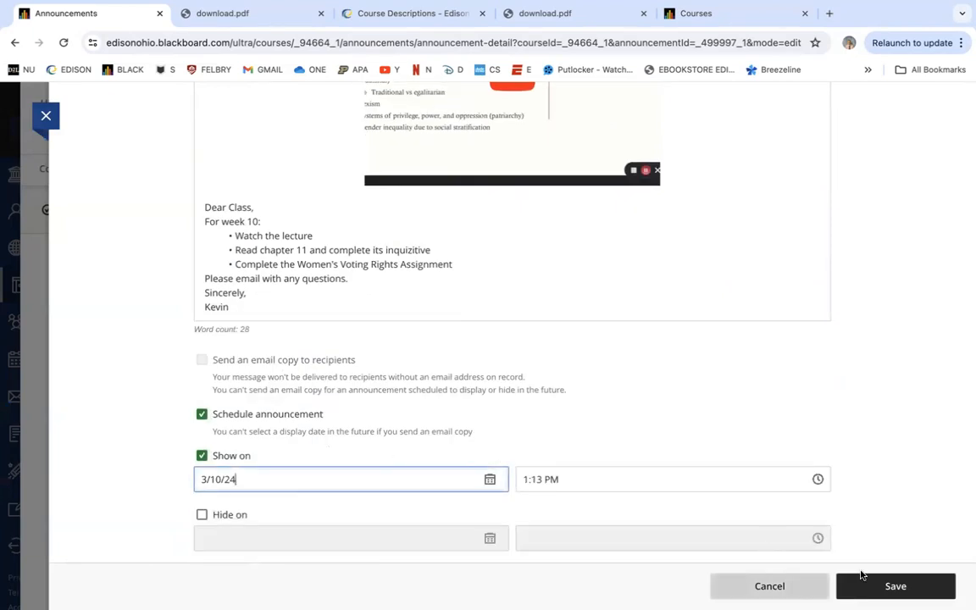
left_click(768, 586)
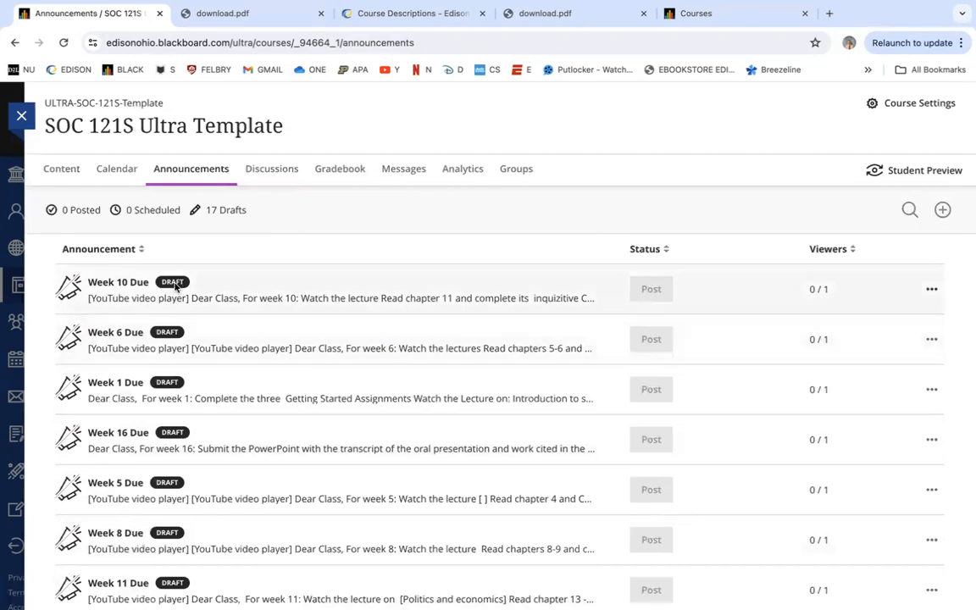
Look through the whole list of draft weekly announcements in the course
scroll(237, 292, "down", 5)
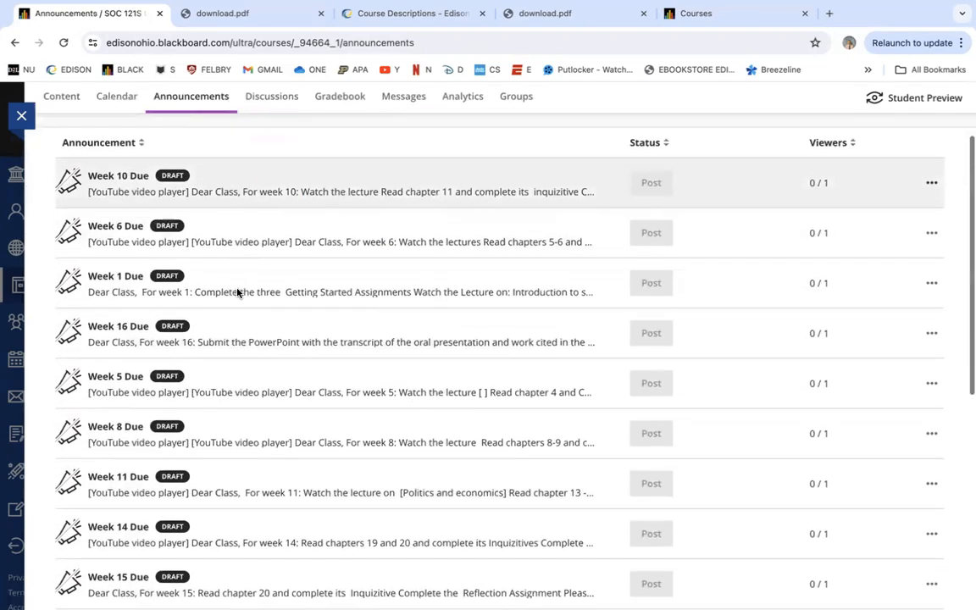
scroll(239, 294, "down", 2)
scroll(239, 292, "up", 7)
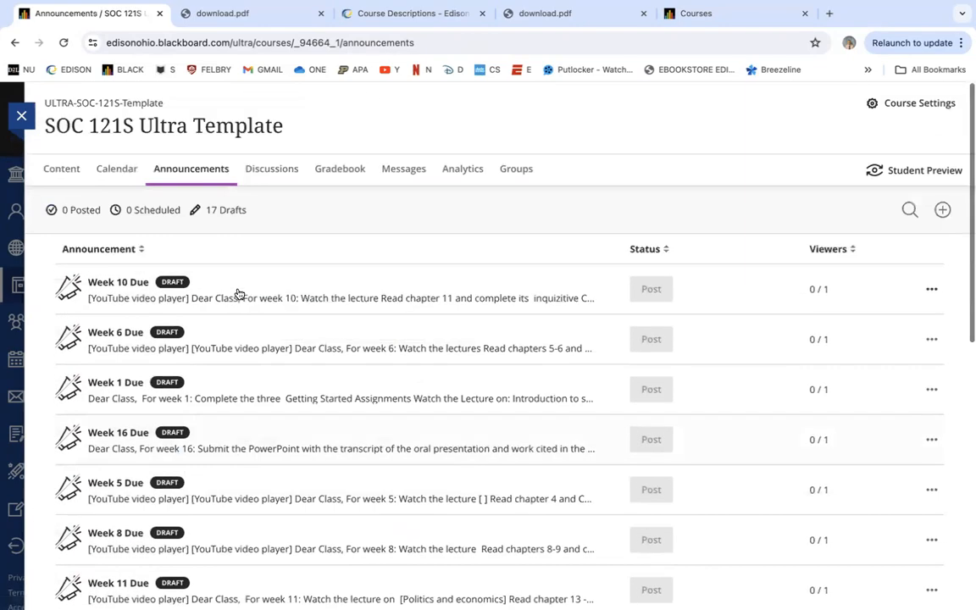
scroll(237, 292, "down", 4)
scroll(237, 293, "down", 2)
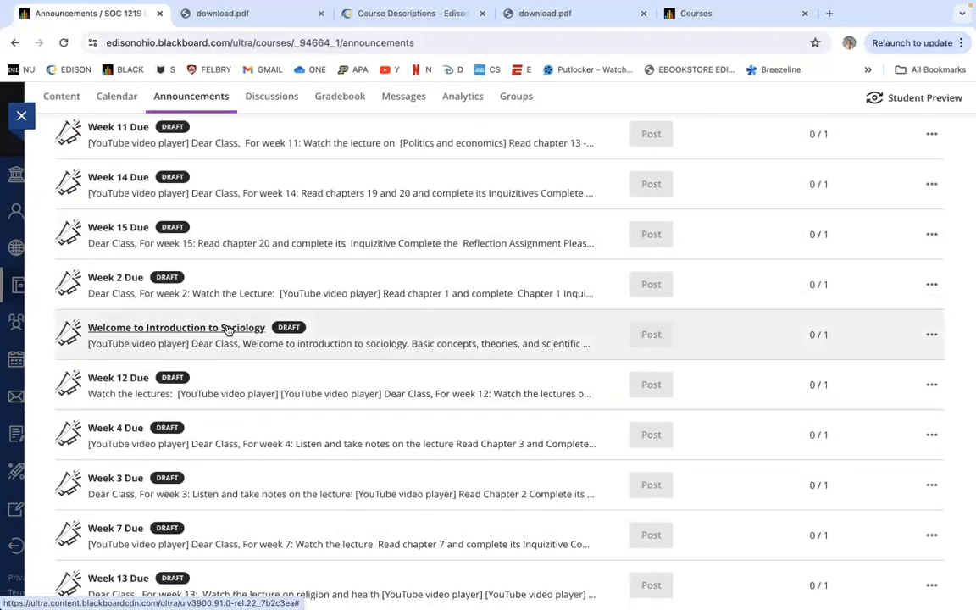
scroll(227, 330, "up", 6)
scroll(227, 330, "down", 7)
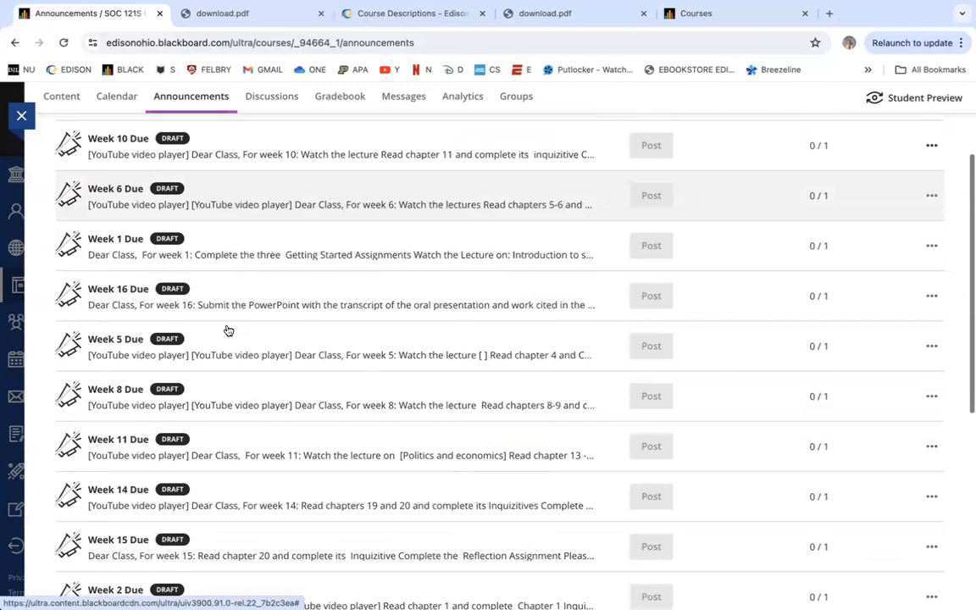
scroll(227, 330, "up", 7)
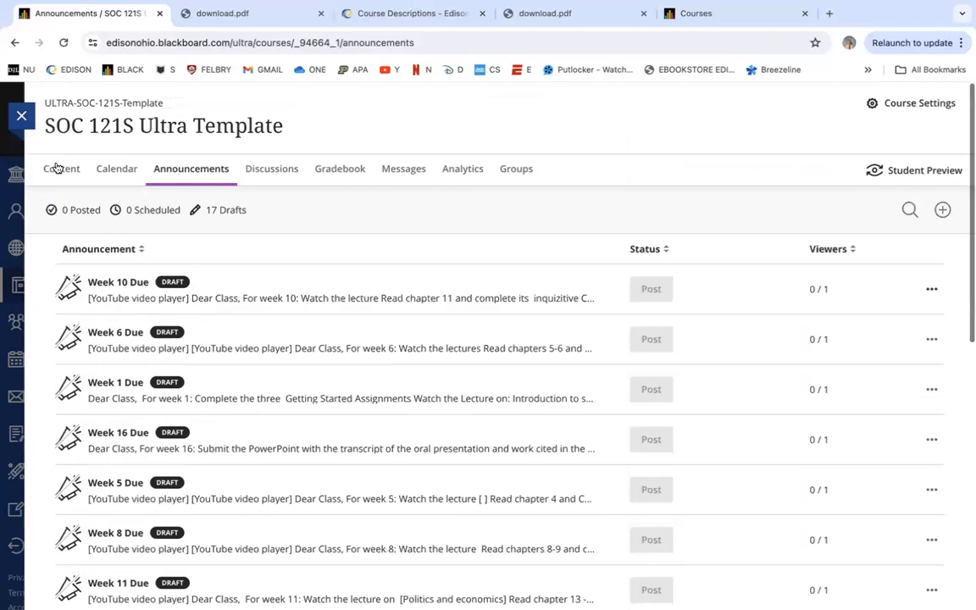
Leave the announcements for the course list, reopen SOC 121S Ultra Template, and expand its Assignments module
left_click(26, 118)
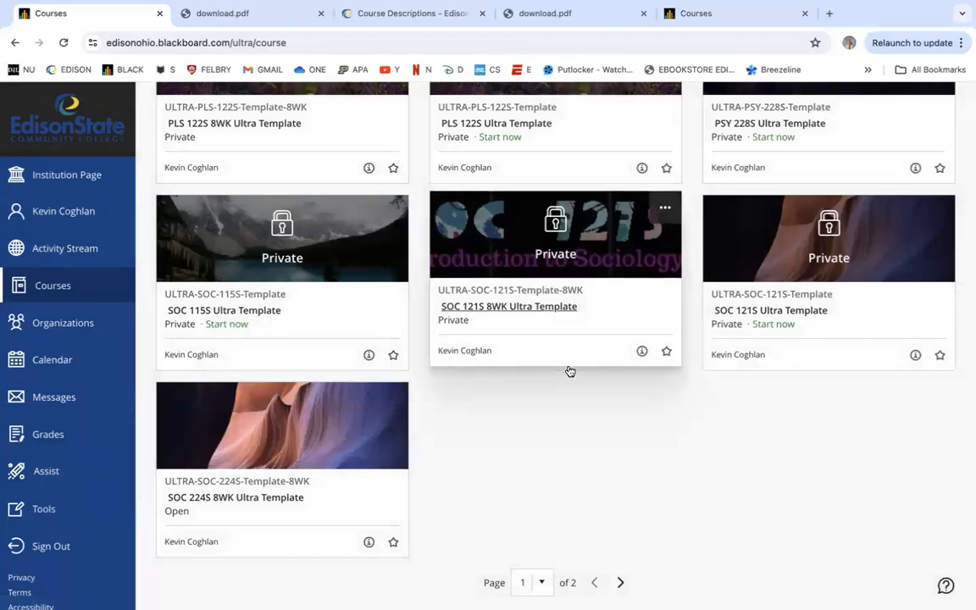
left_click(778, 245)
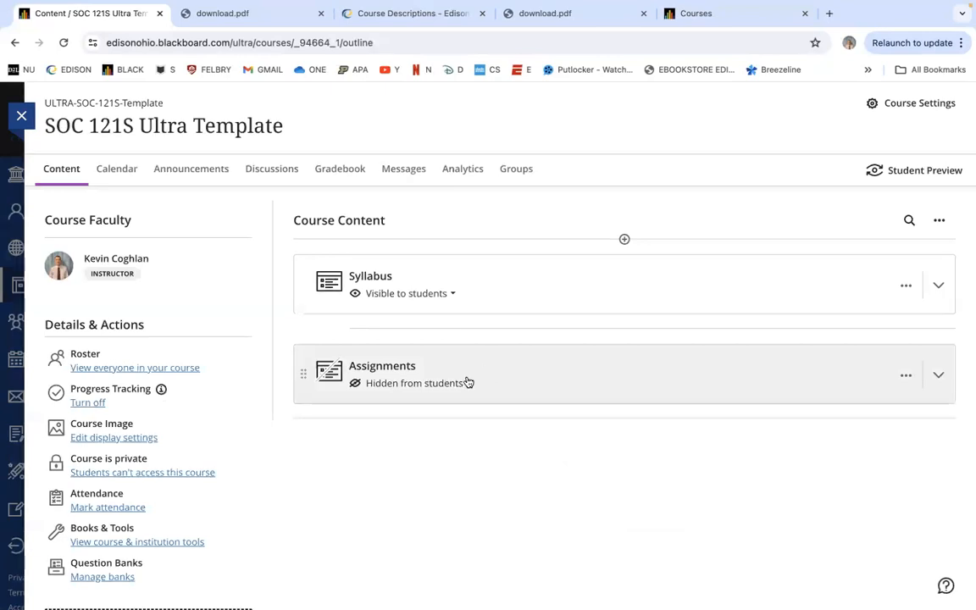
left_click(397, 371)
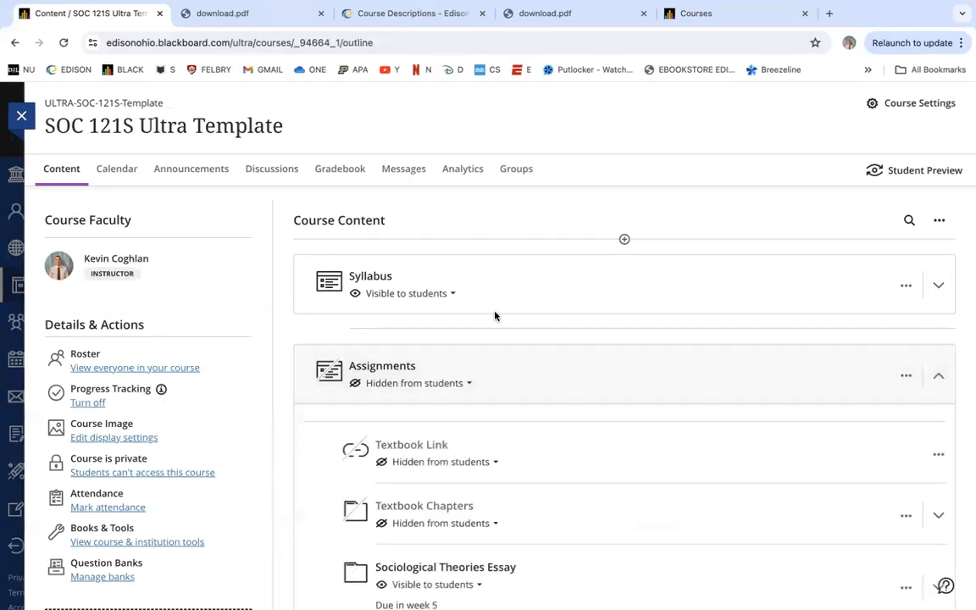
Expand the Week 5: 02/12-02/18 folder and check which assignments it contains
scroll(495, 313, "down", 5)
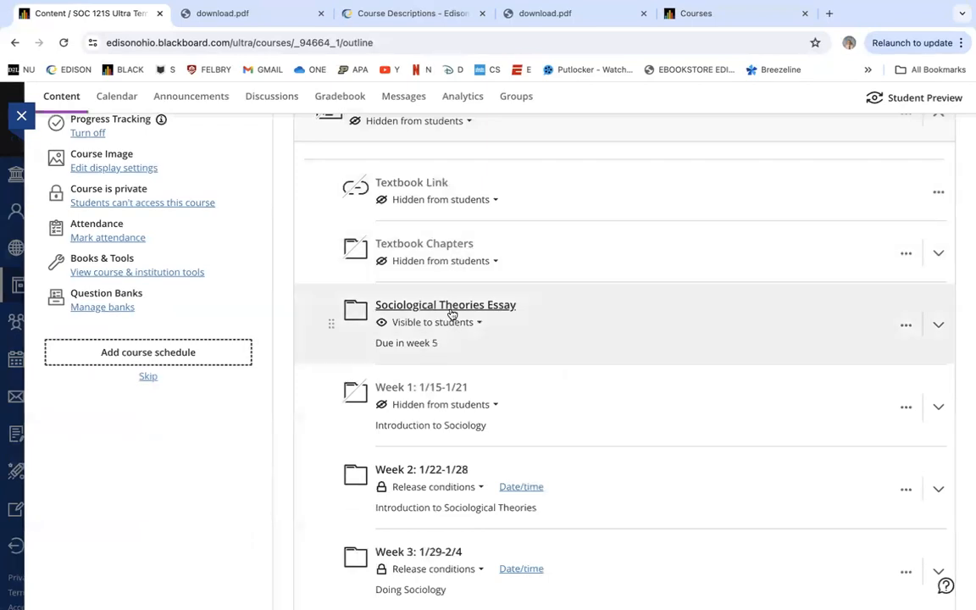
scroll(452, 314, "down", 5)
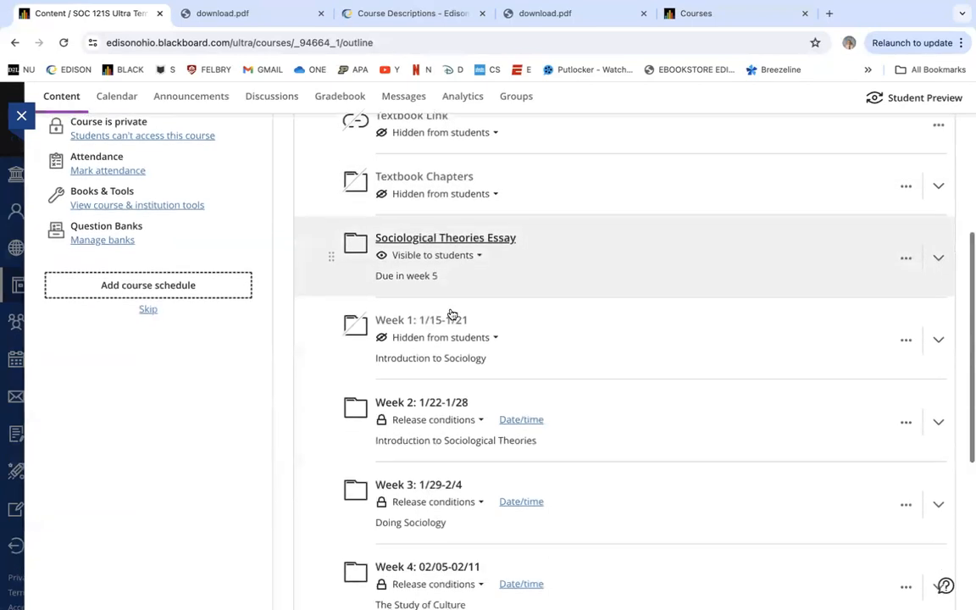
left_click(441, 386)
scroll(441, 391, "down", 5)
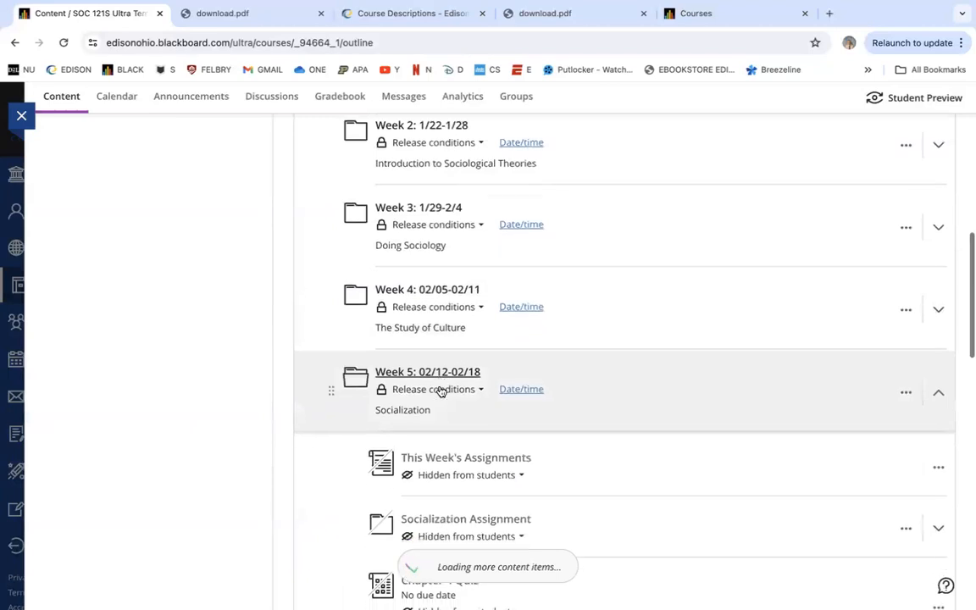
scroll(456, 269, "up", 7)
scroll(456, 270, "down", 6)
scroll(457, 270, "up", 6)
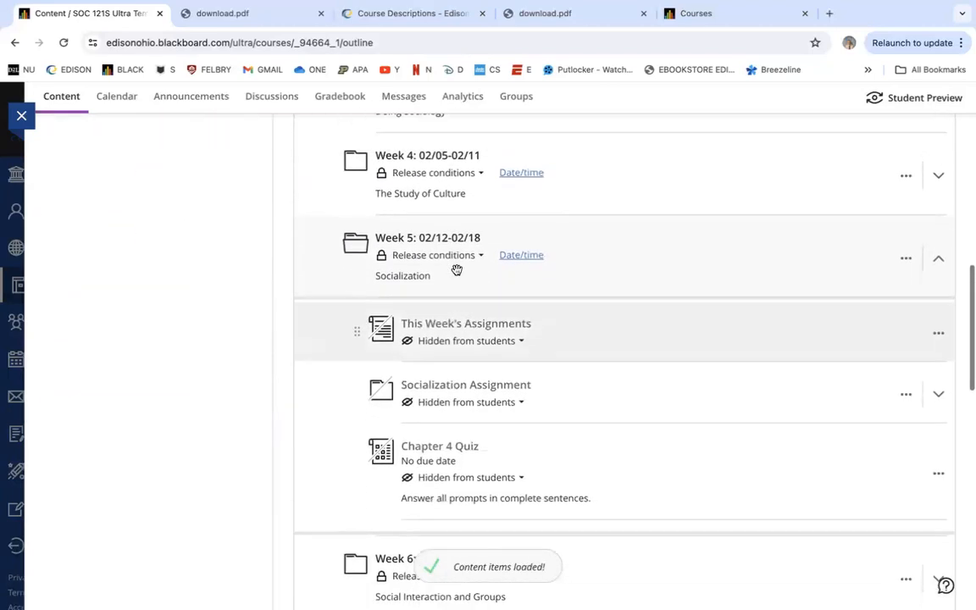
scroll(458, 275, "down", 1)
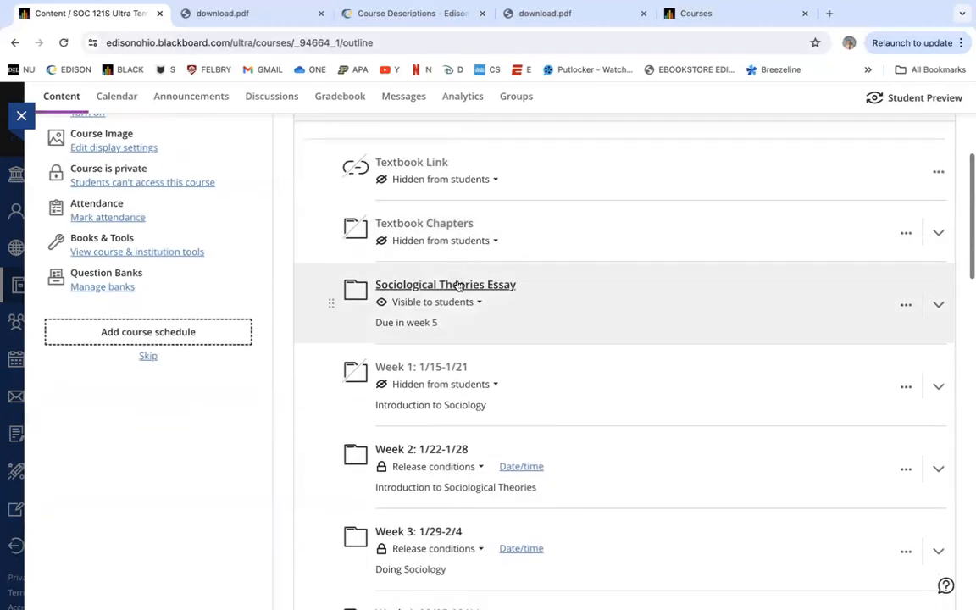
Expand the Sociological Theories Essay folder and examine the items inside it
left_click(459, 289)
scroll(558, 332, "down", 3)
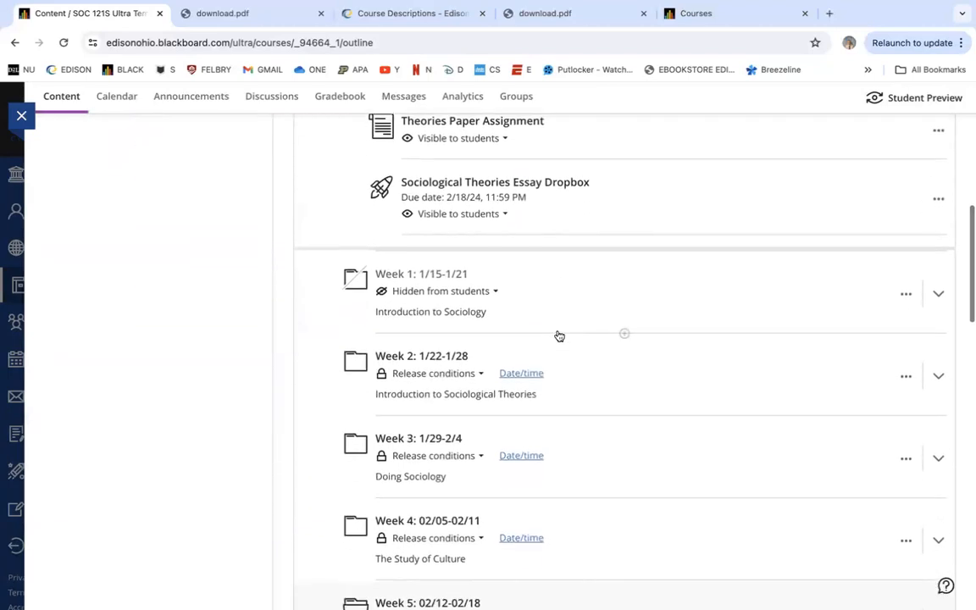
scroll(558, 332, "up", 1)
scroll(559, 332, "down", 1)
scroll(558, 331, "up", 1)
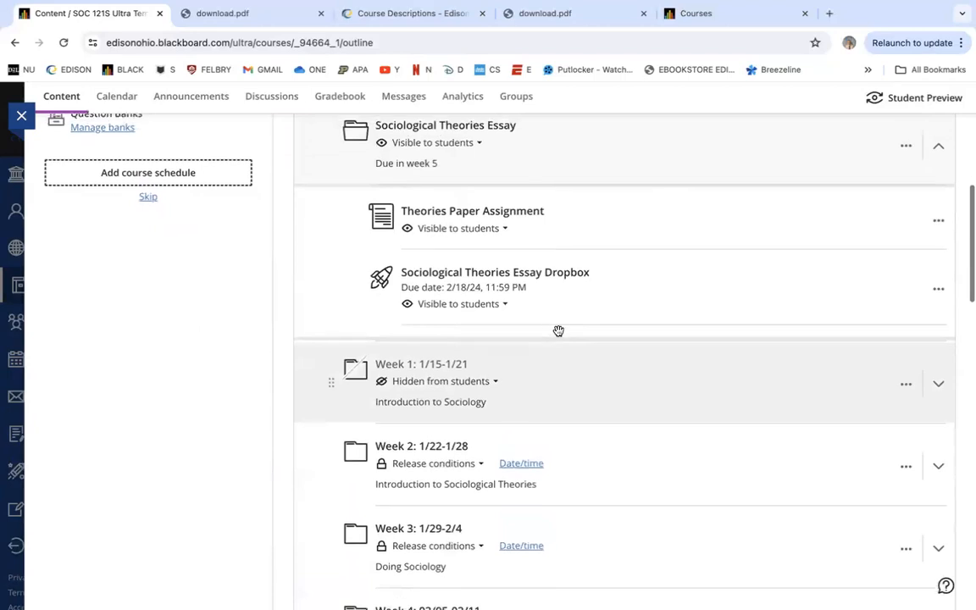
Read the Week 5 This Week's Assignments document for its task list and close it
scroll(558, 331, "down", 2)
scroll(558, 332, "down", 1)
scroll(495, 333, "down", 3)
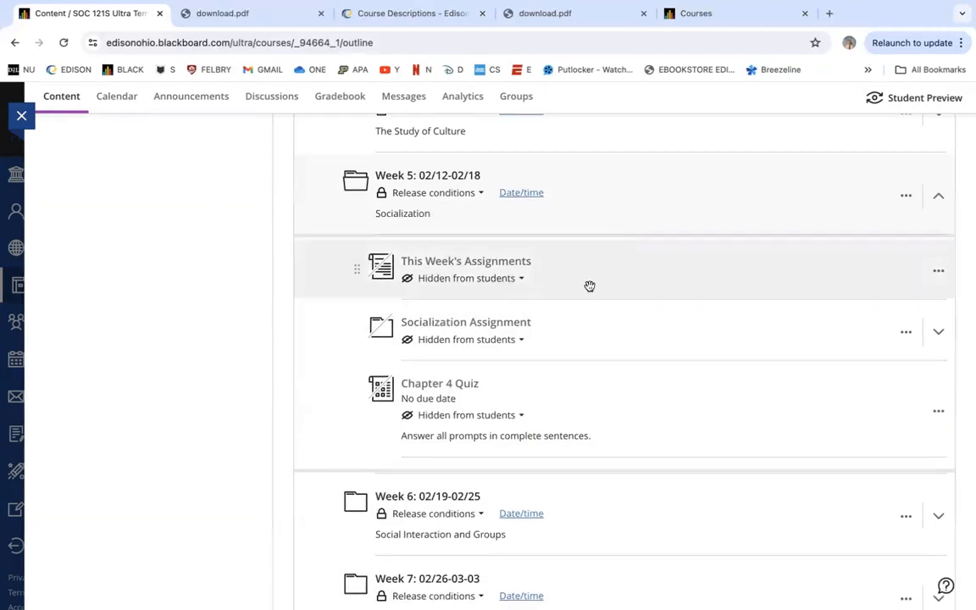
left_click(464, 261)
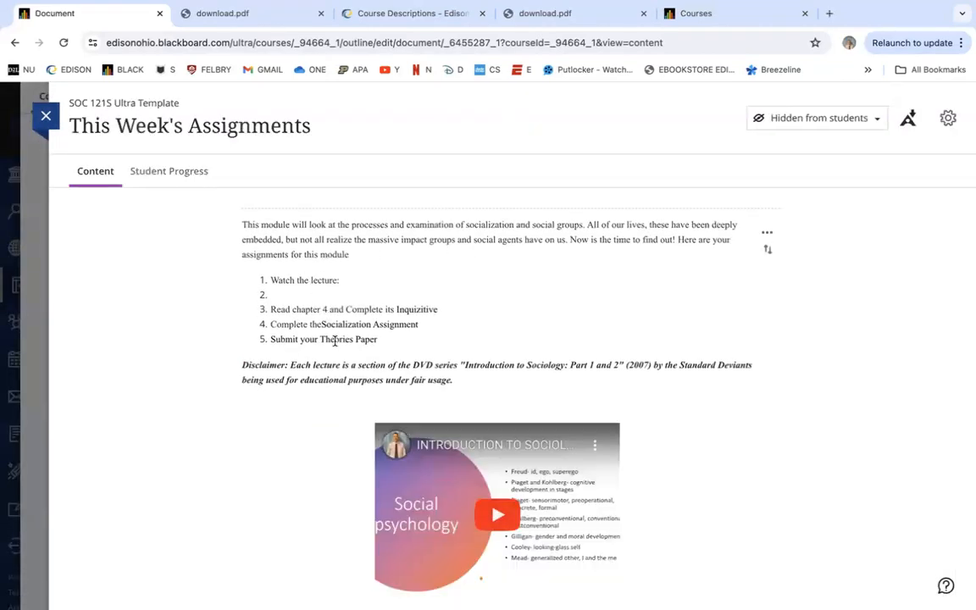
left_click(46, 118)
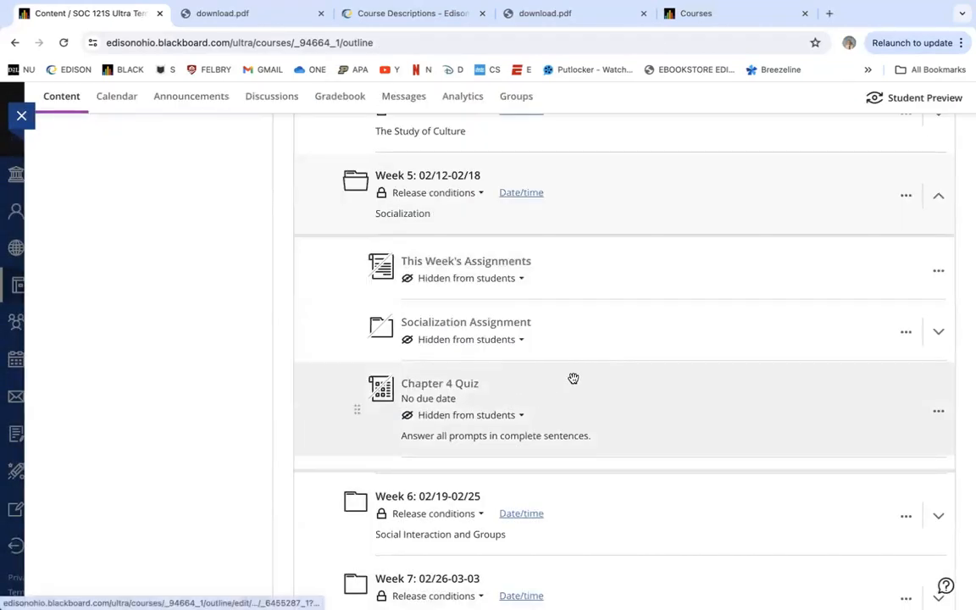
Create a folder named Theories Paper Assignment in Week 5, between Socialization Assignment and Chapter 4 Quiz
left_click(624, 362)
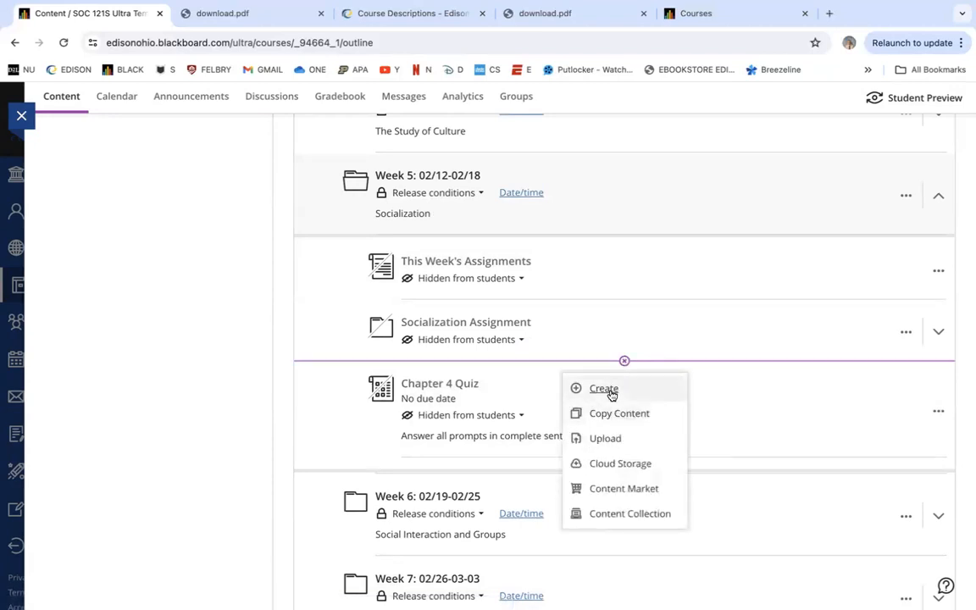
left_click(609, 390)
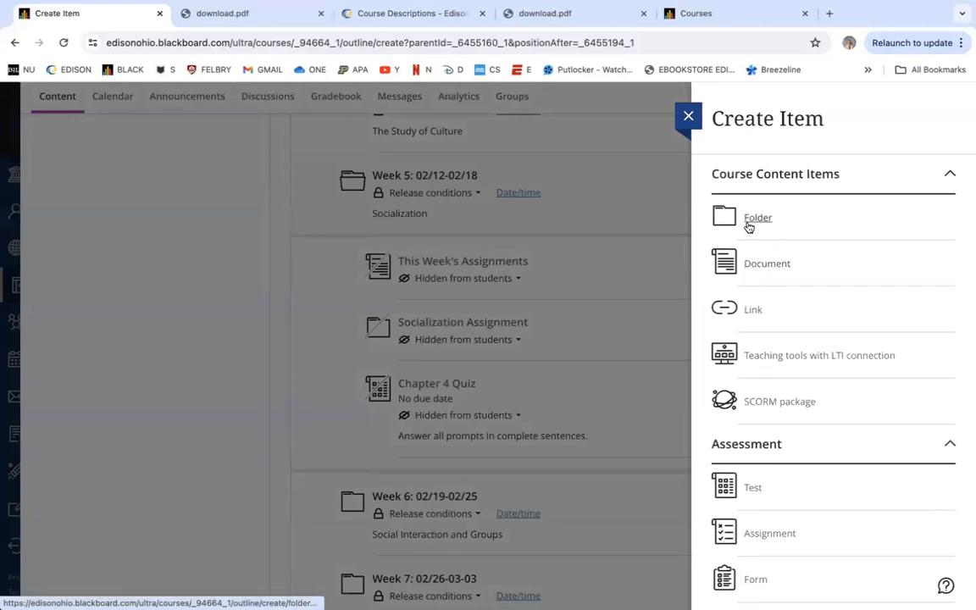
left_click(748, 222)
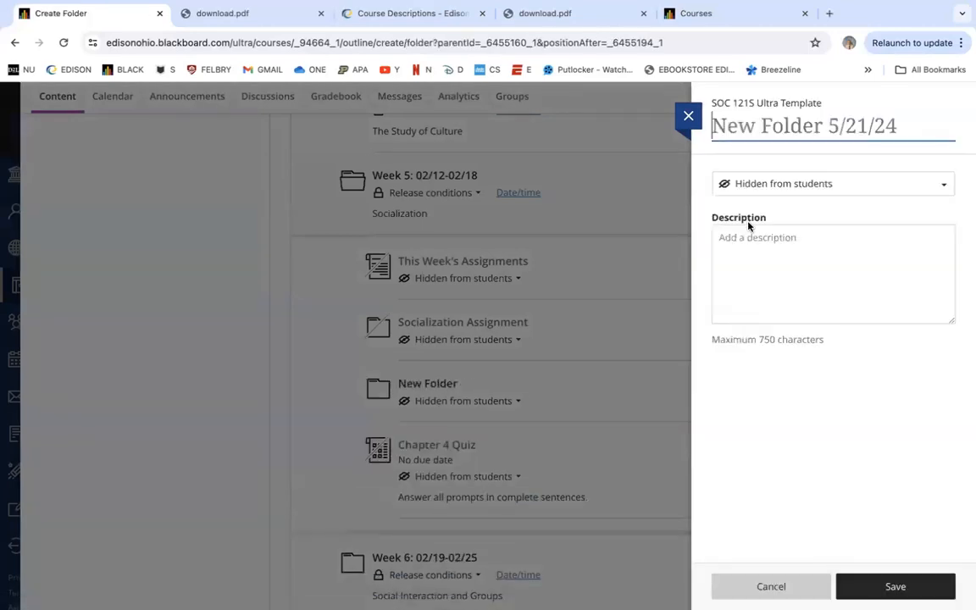
left_click(773, 123)
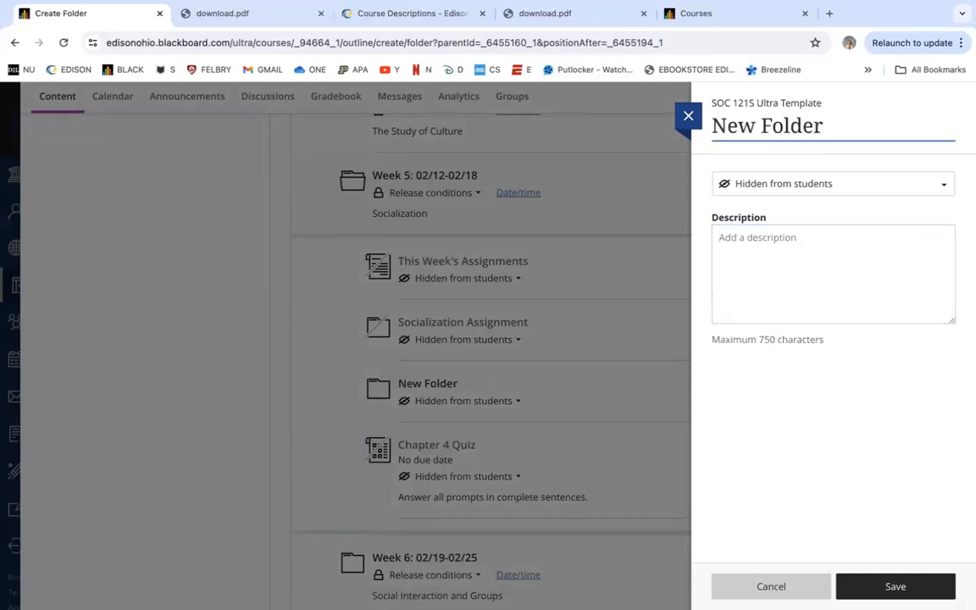
type("Te")
key("BackSpace")
type("hge")
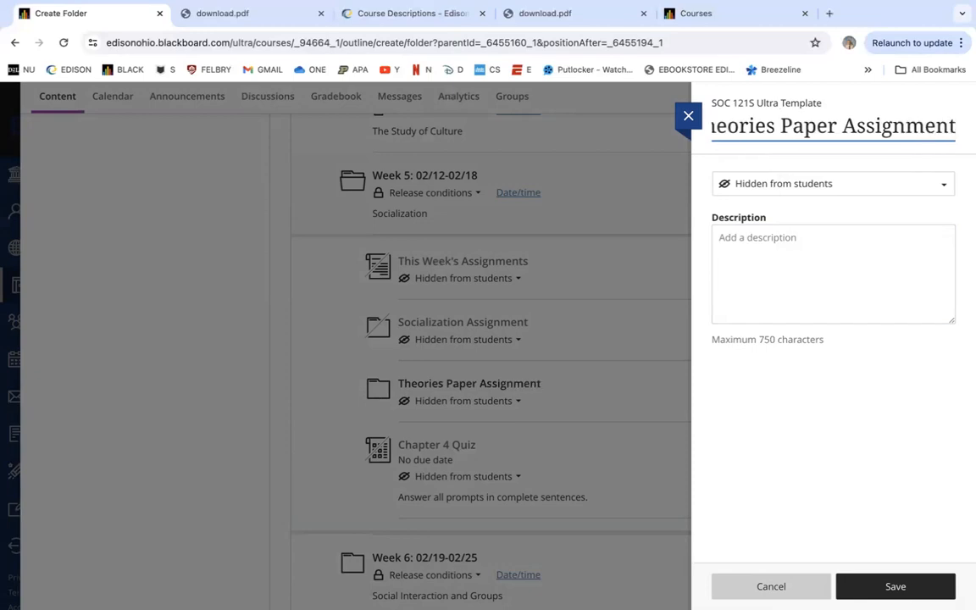
left_click(898, 586)
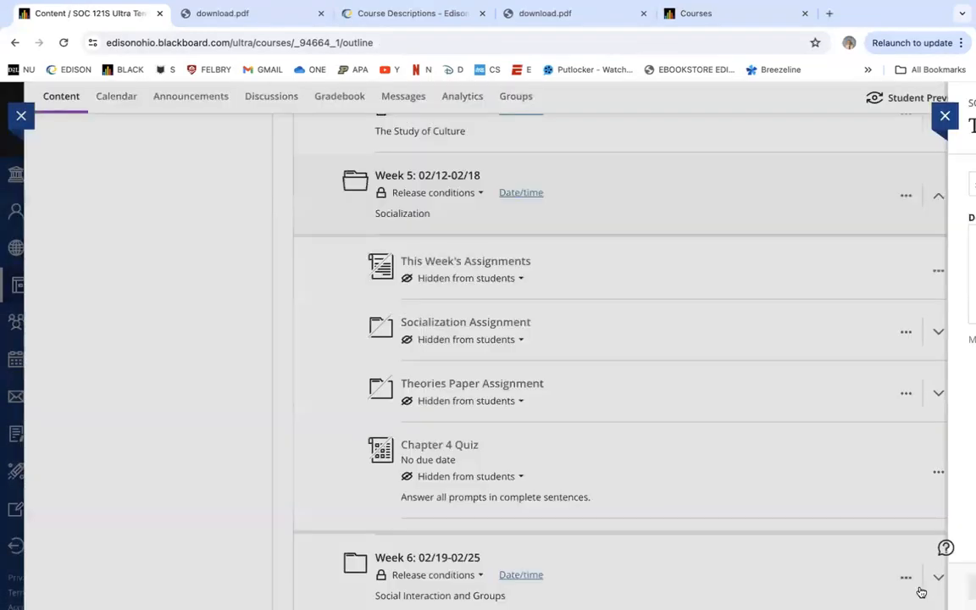
Expand the new Theories Paper Assignment folder in Week 5
scroll(516, 426, "down", 3)
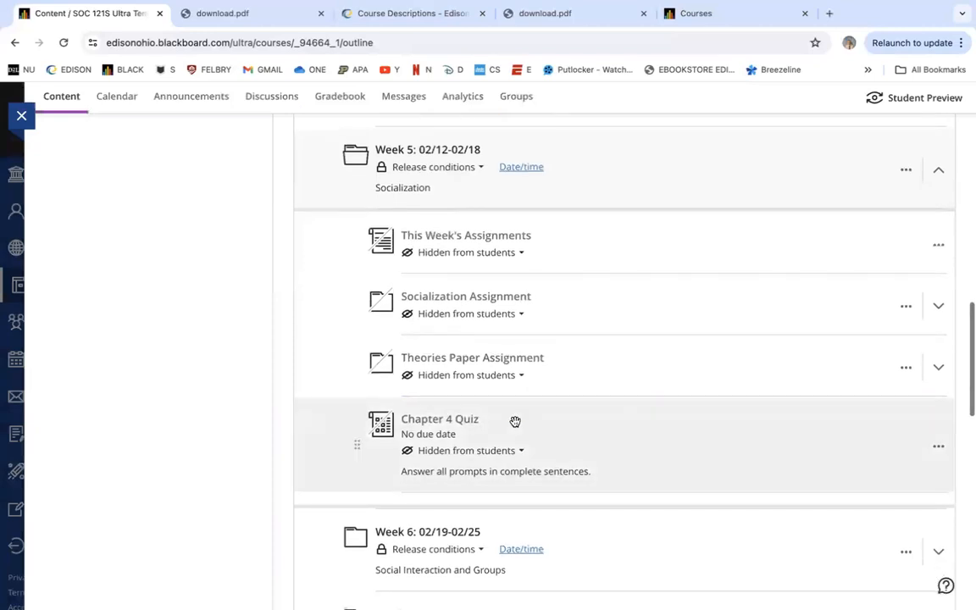
scroll(515, 422, "up", 1)
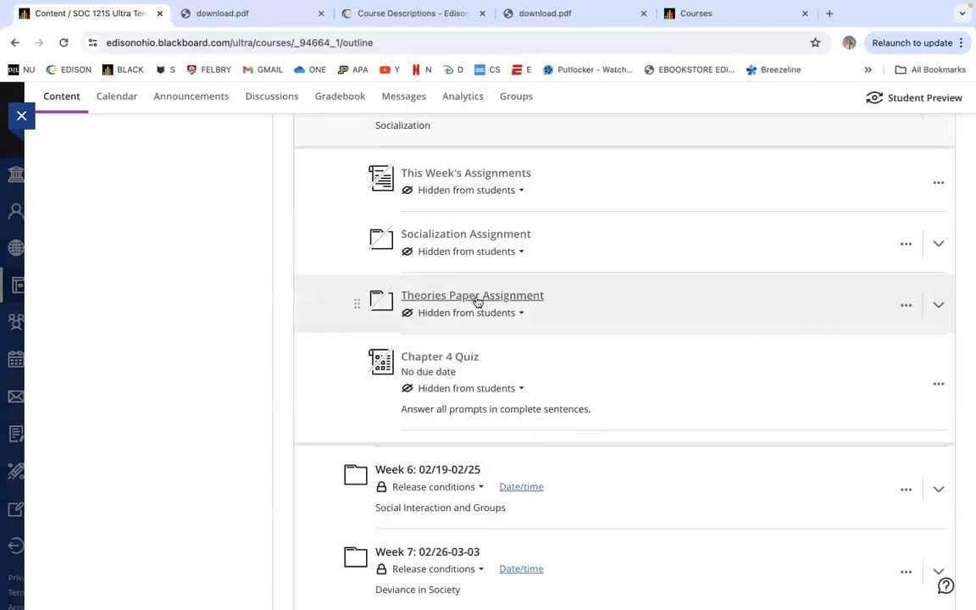
left_click(477, 296)
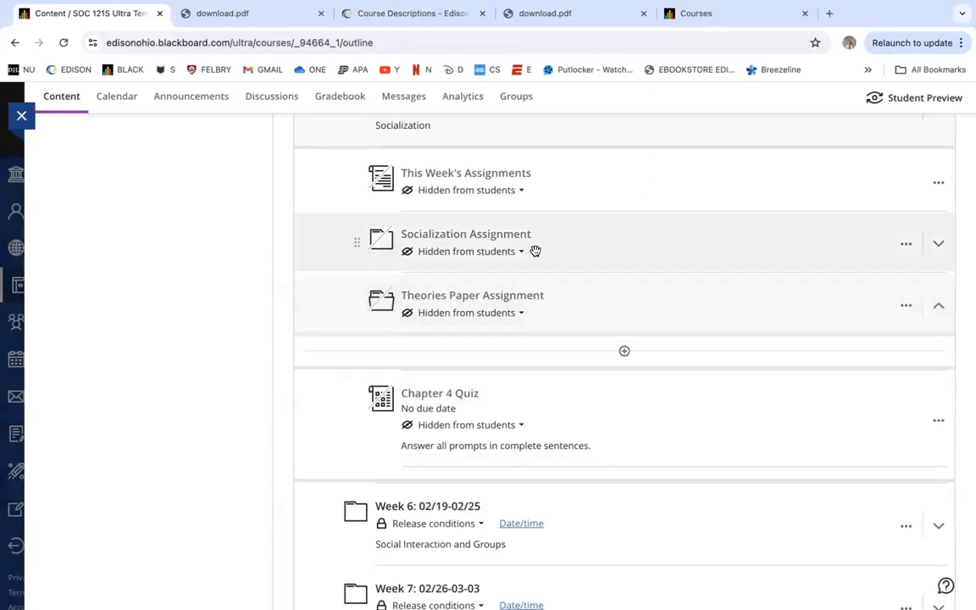
Move the Theories Paper Assignment document from the Sociological Theories Essay folder into the Theories Paper Assignment folder in Week 5
scroll(535, 252, "up", 10)
scroll(535, 251, "up", 5)
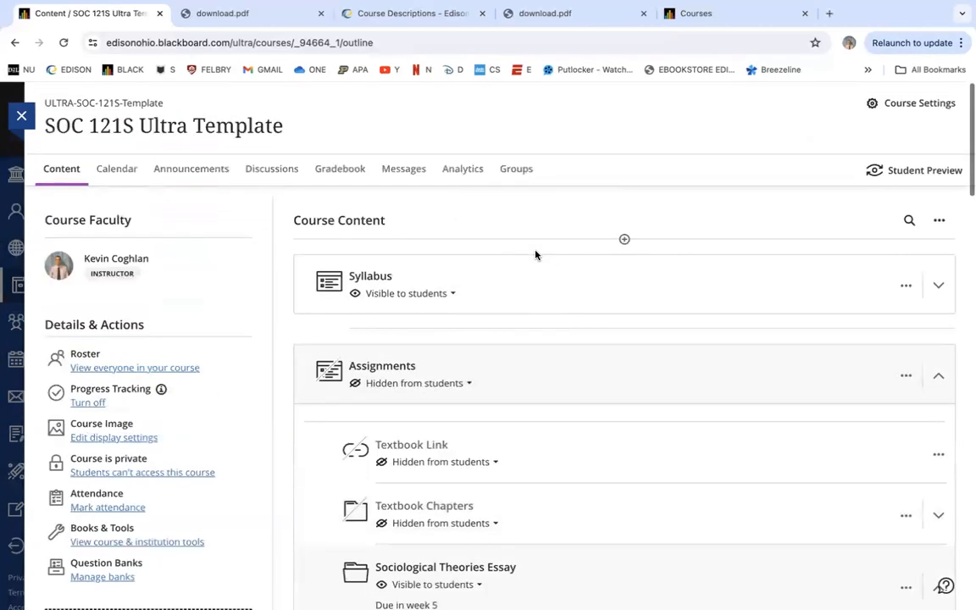
scroll(535, 252, "down", 15)
scroll(535, 259, "down", 3)
scroll(485, 381, "up", 11)
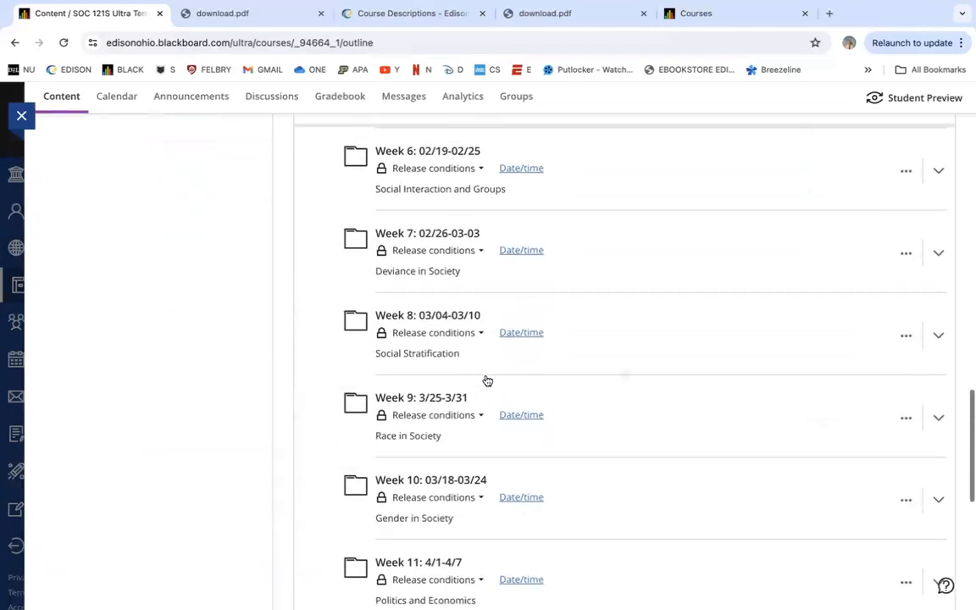
scroll(484, 376, "up", 3)
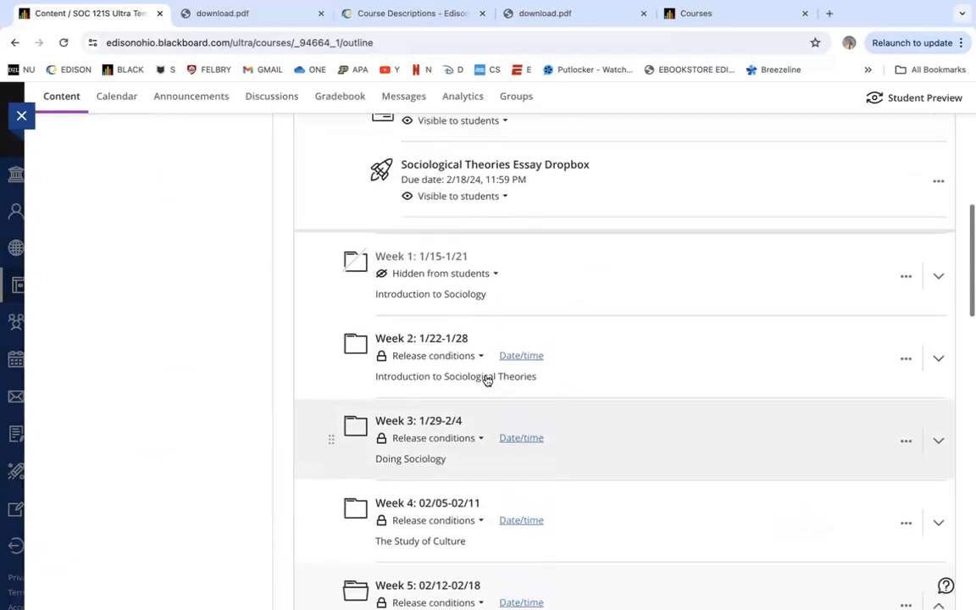
scroll(488, 380, "down", 2)
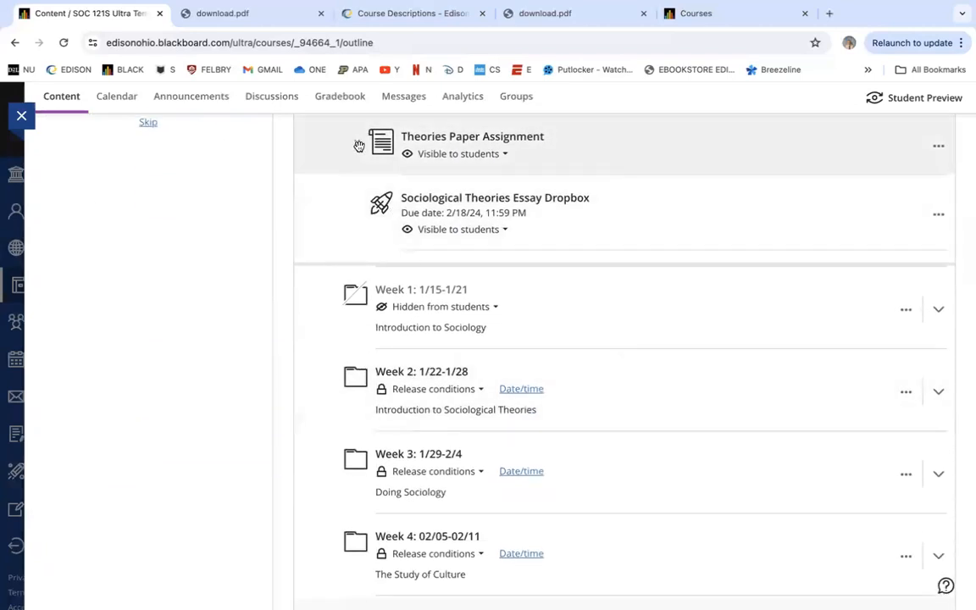
left_click_drag(426, 419, 488, 401)
left_click(438, 353)
left_click(438, 352)
scroll(437, 321, "down", 1)
left_click(477, 332)
left_click(478, 331)
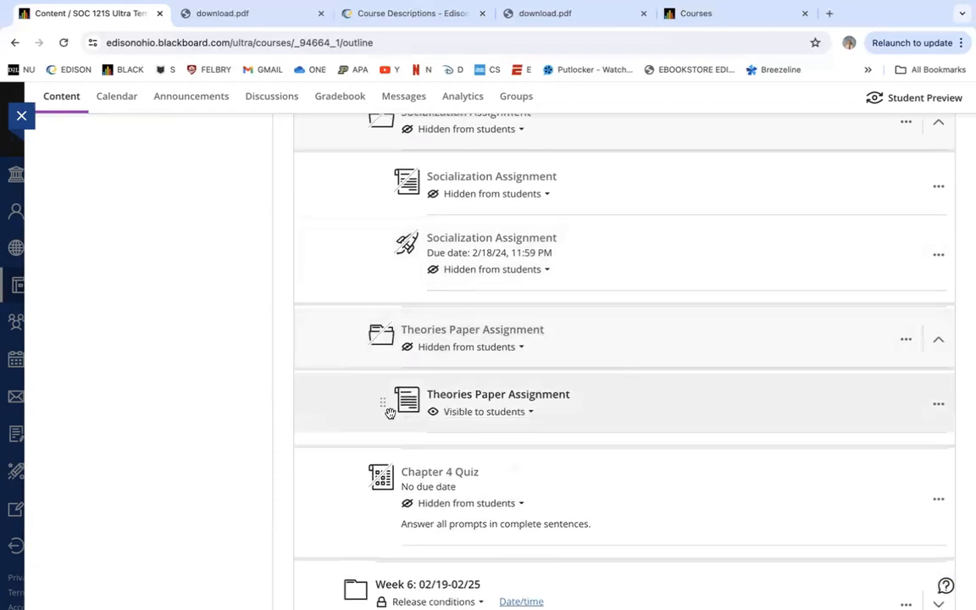
Move the Sociological Theories Essay Dropbox into Week 5's Theories Paper Assignment folder, below the assignment document
scroll(510, 335, "up", 3)
scroll(510, 333, "up", 5)
scroll(449, 263, "down", 1)
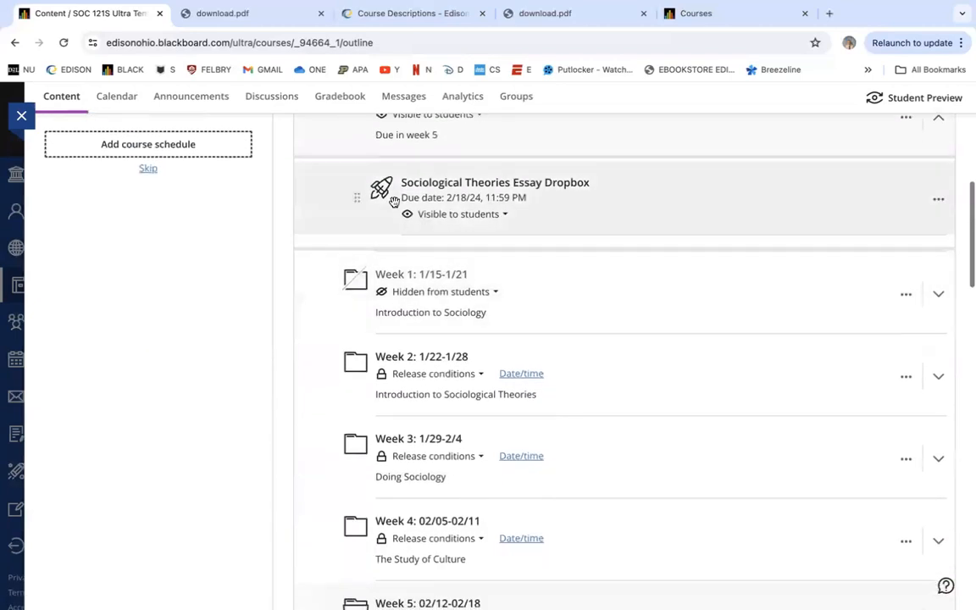
left_click_drag(361, 196, 432, 470)
left_click_drag(351, 470, 435, 455)
scroll(527, 396, "down", 1)
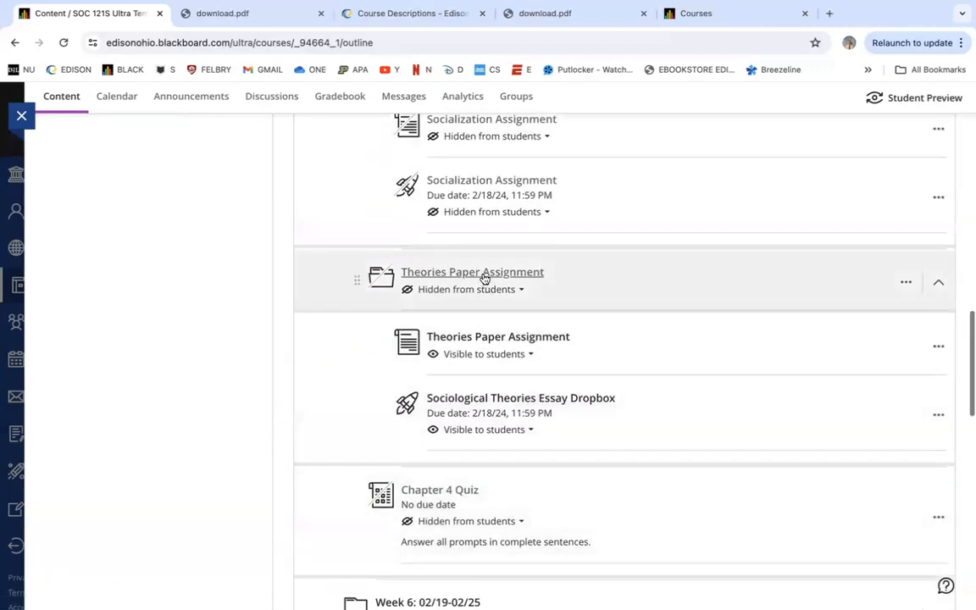
Delete the empty Sociological Theories Essay folder, due in week 5, from the Assignments module
left_click(484, 275)
scroll(483, 275, "up", 10)
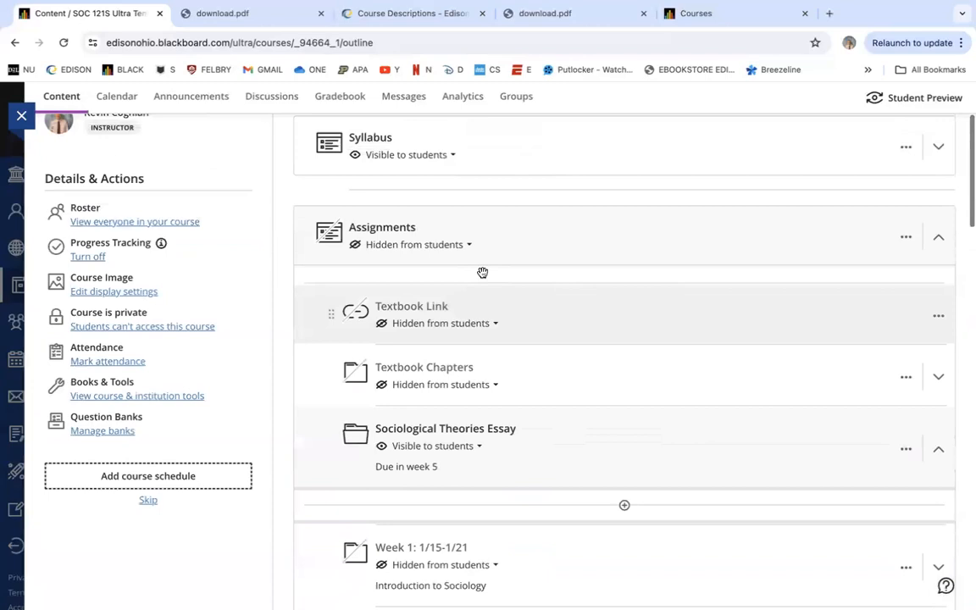
scroll(483, 273, "up", 3)
scroll(466, 389, "down", 1)
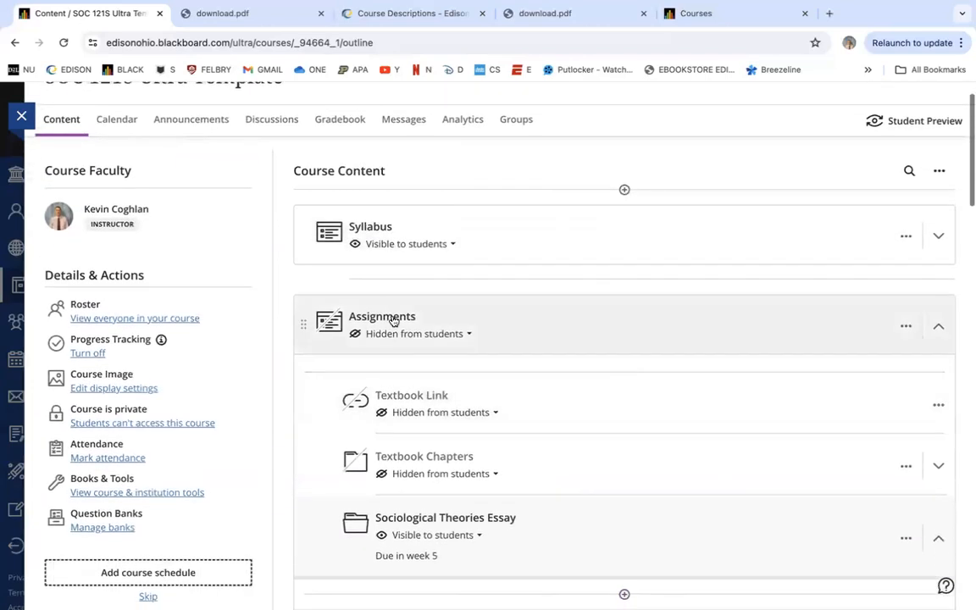
scroll(397, 344, "down", 6)
scroll(662, 301, "up", 2)
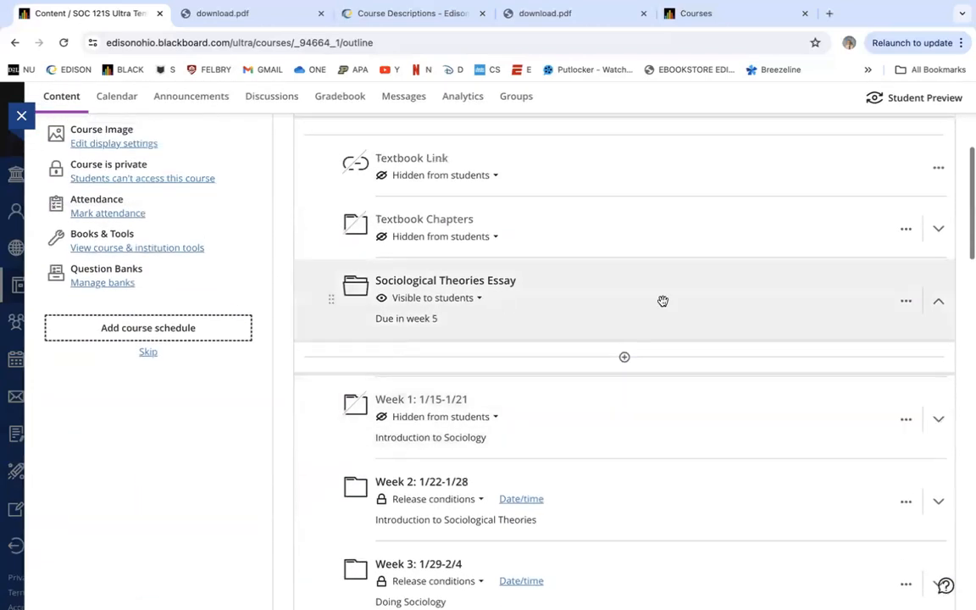
left_click(905, 301)
left_click(760, 373)
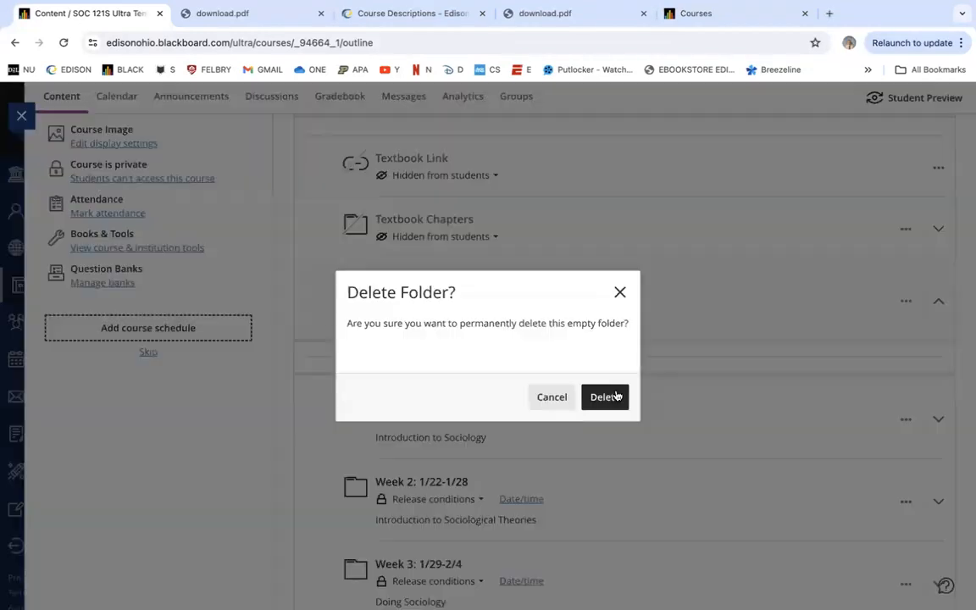
left_click(617, 396)
Open Batch Edit for the course content
scroll(504, 278, "up", 1)
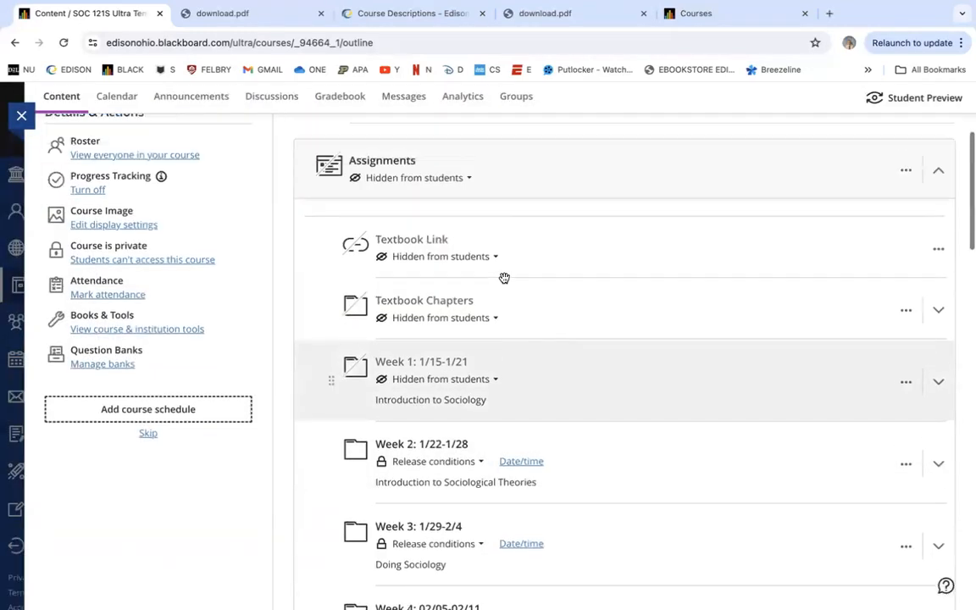
scroll(504, 278, "up", 2)
left_click(398, 329)
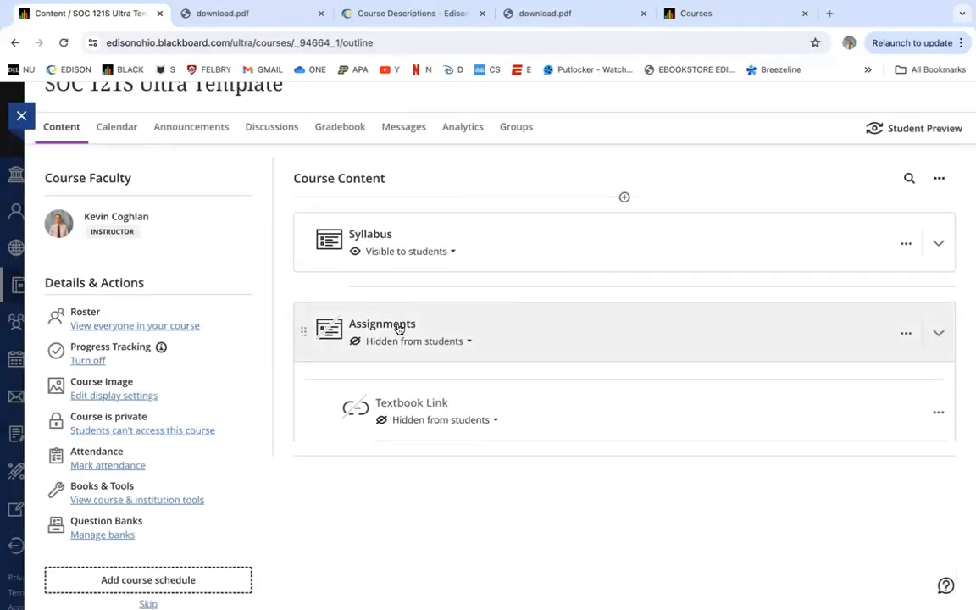
scroll(397, 260, "down", 1)
left_click(398, 285)
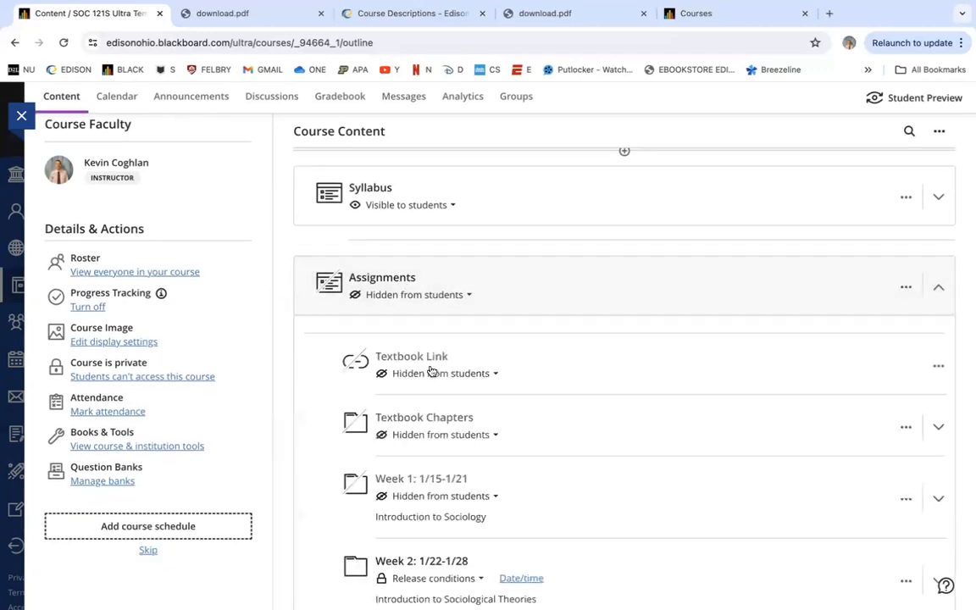
scroll(429, 369, "down", 10)
scroll(428, 364, "down", 3)
scroll(428, 366, "up", 15)
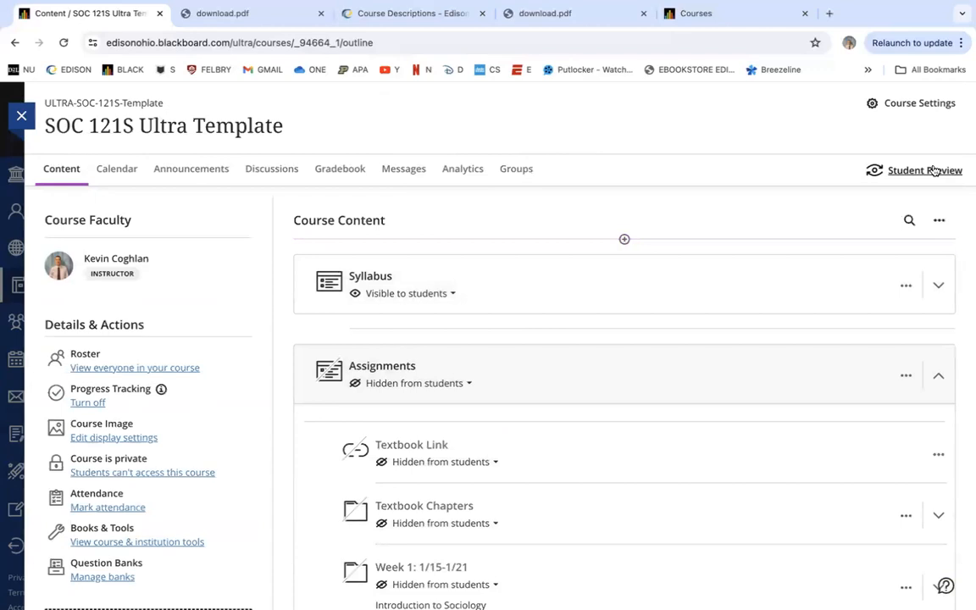
left_click(939, 219)
left_click(832, 254)
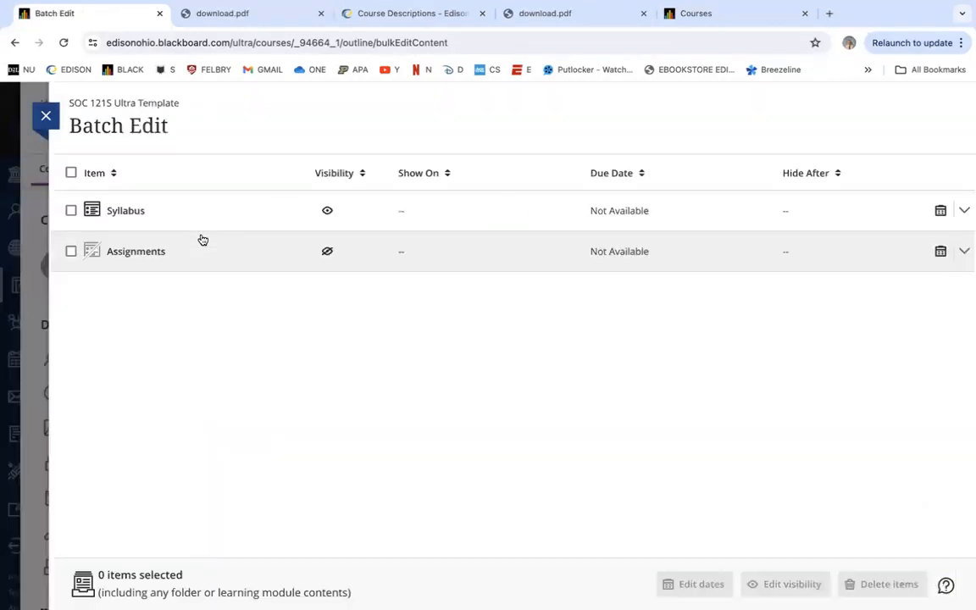
left_click(72, 252)
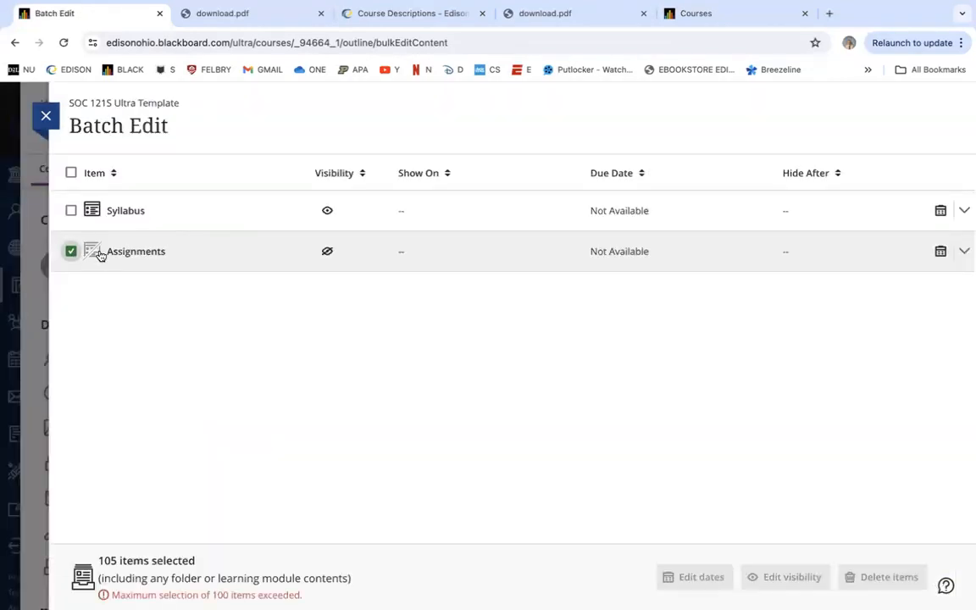
left_click(134, 253)
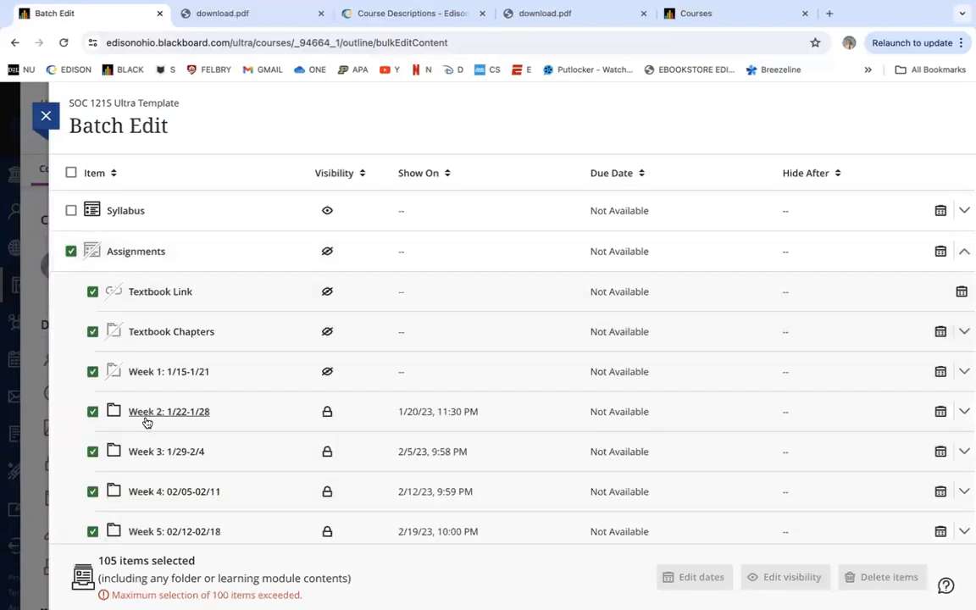
scroll(146, 420, "down", 3)
scroll(180, 319, "down", 5)
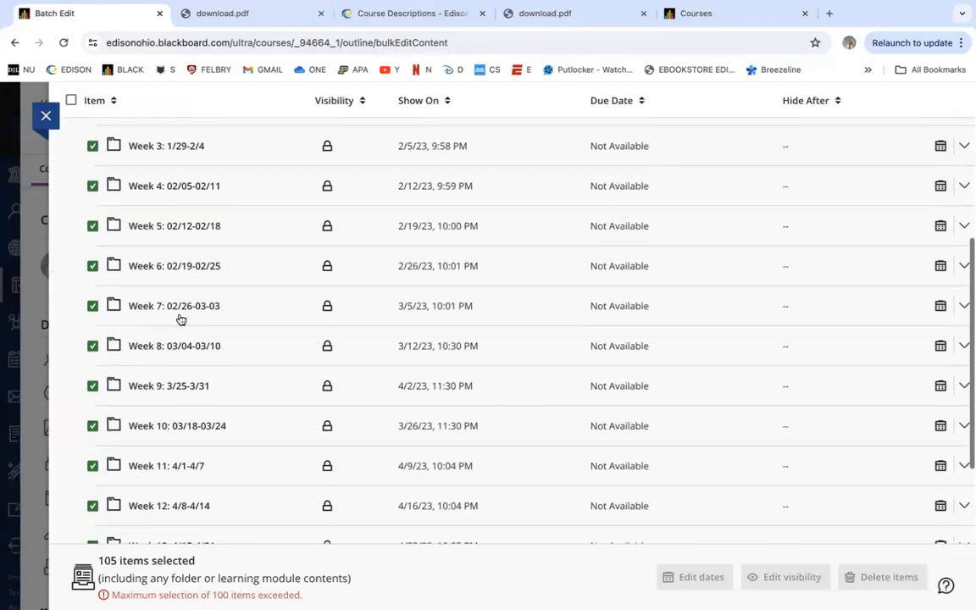
scroll(179, 316, "up", 1)
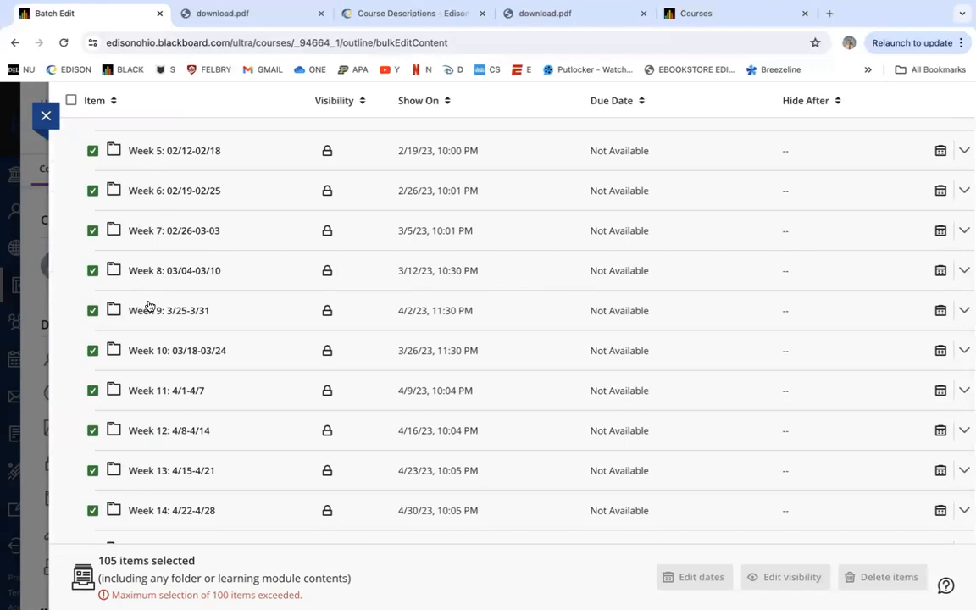
scroll(148, 306, "down", 1)
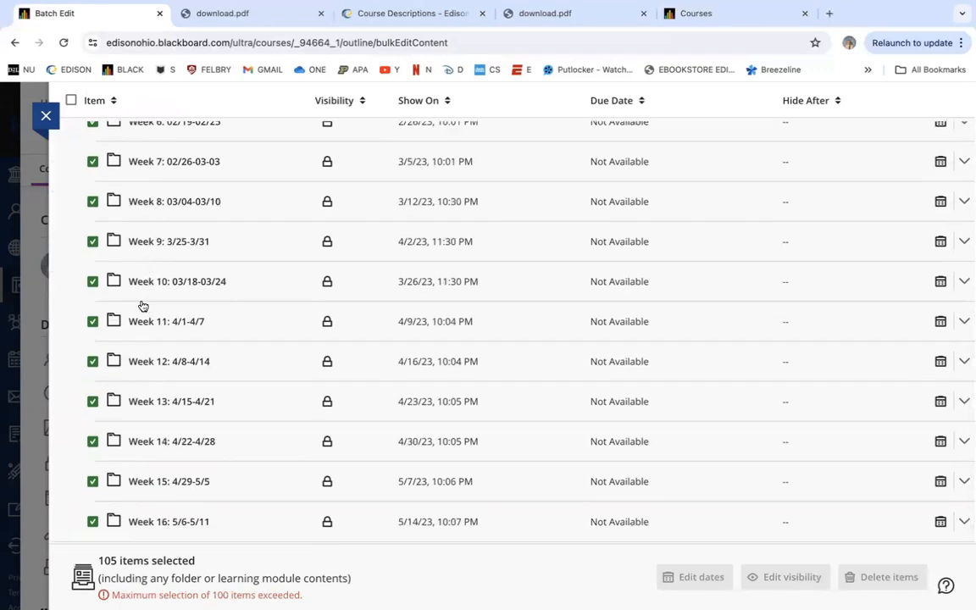
scroll(141, 303, "up", 7)
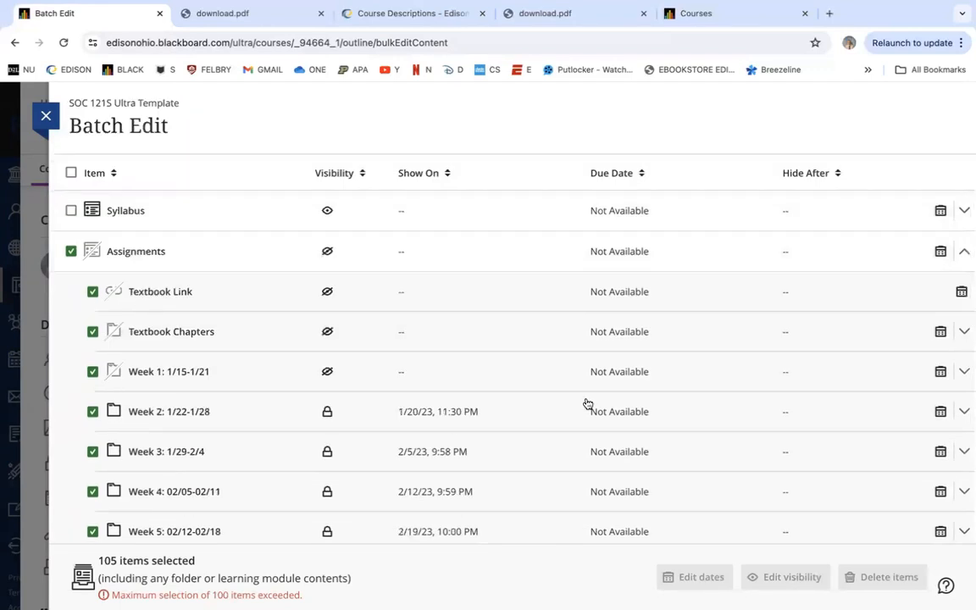
left_click(134, 252)
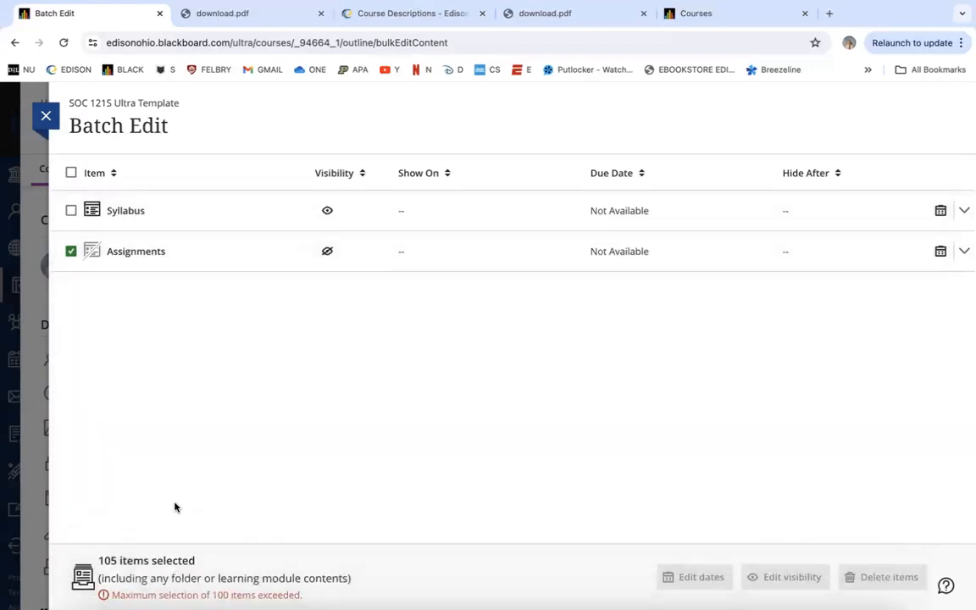
left_click(71, 250)
Make Textbook Link, Textbook Chapters and the Week 1 through Week 12 folders in the Assignments module visible to students in one batch edit
left_click(141, 252)
scroll(204, 262, "down", 2)
left_click(93, 194)
left_click(92, 234)
left_click(92, 273)
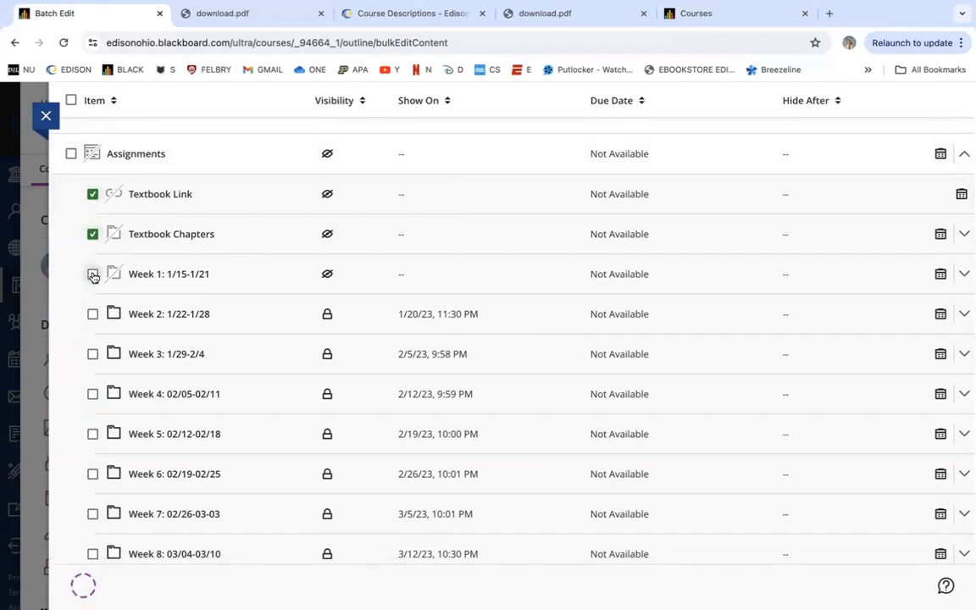
left_click(92, 313)
left_click(92, 354)
left_click(92, 394)
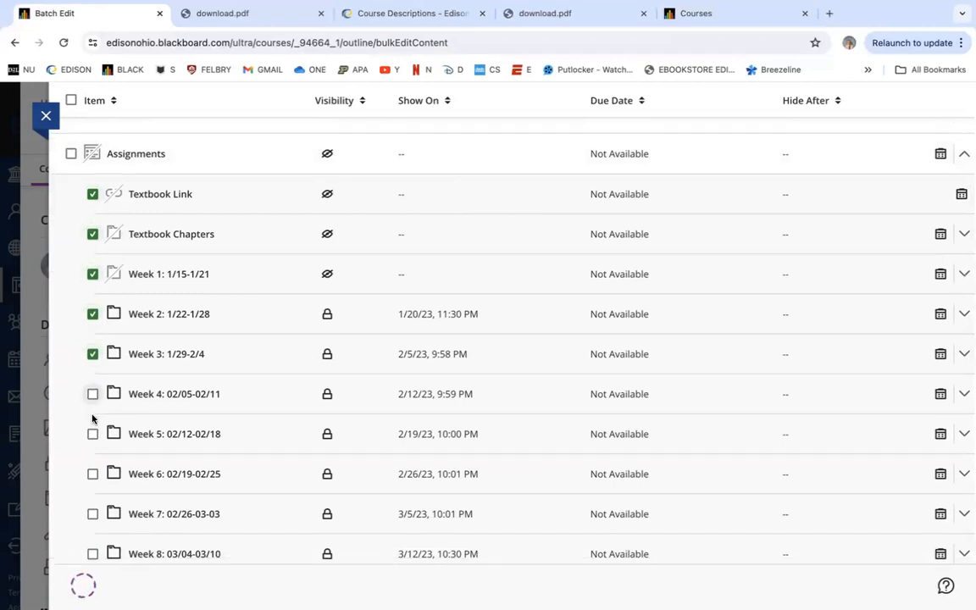
left_click(92, 434)
scroll(125, 362, "down", 3)
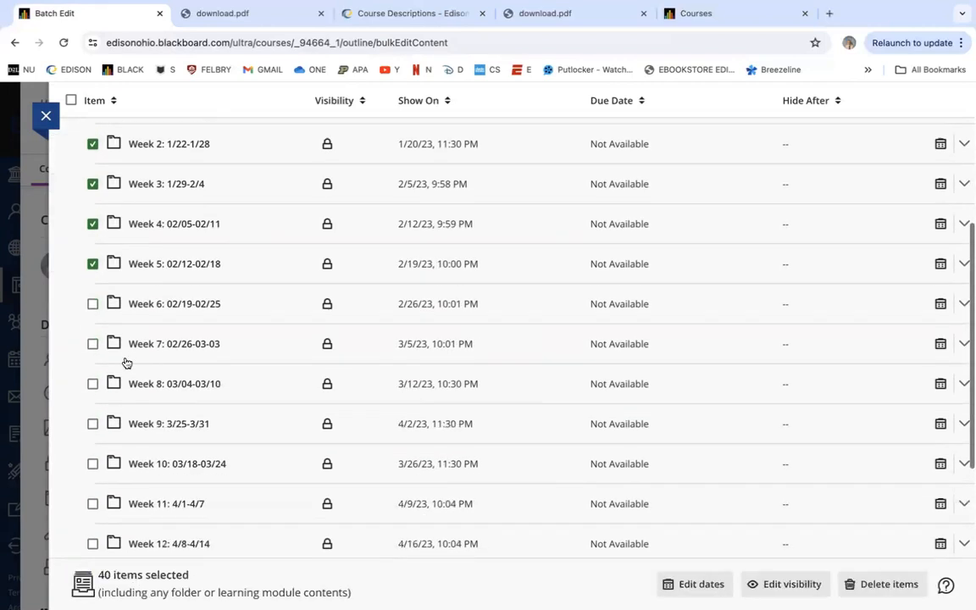
left_click(93, 275)
left_click(93, 315)
left_click(92, 355)
left_click(92, 394)
left_click(92, 435)
left_click(92, 475)
scroll(169, 388, "down", 2)
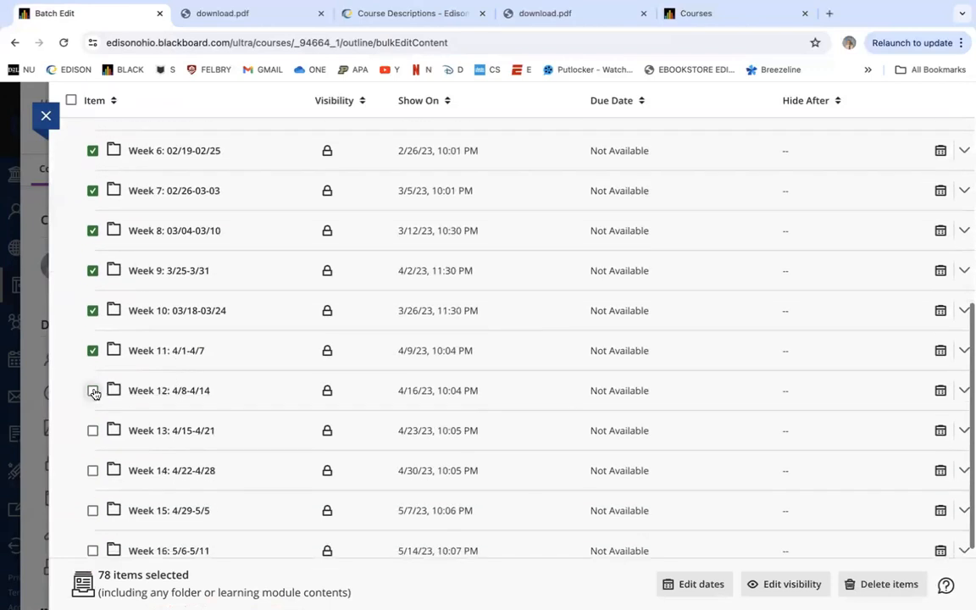
left_click(93, 390)
scroll(698, 428, "down", 1)
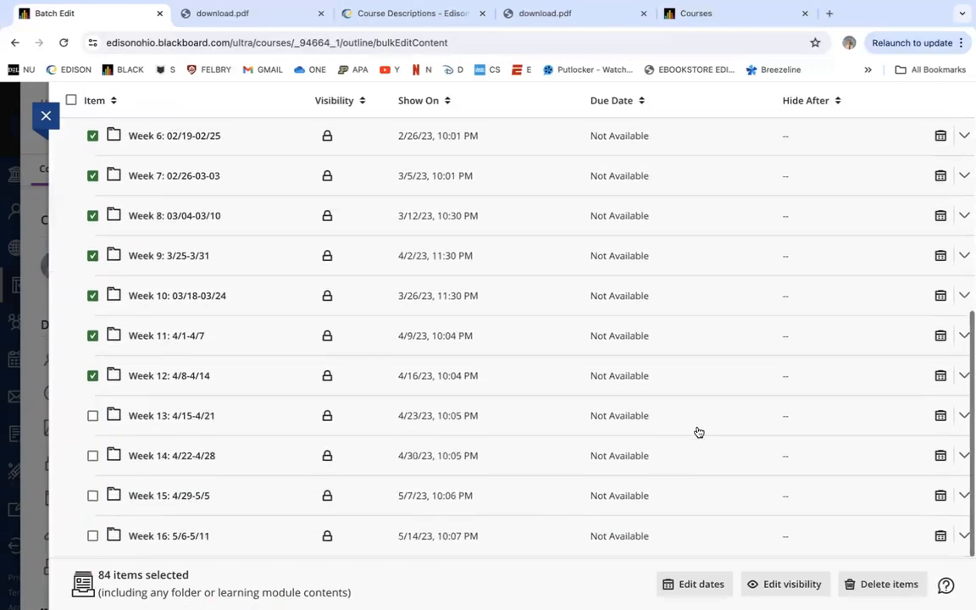
left_click(795, 584)
left_click(400, 366)
left_click(596, 413)
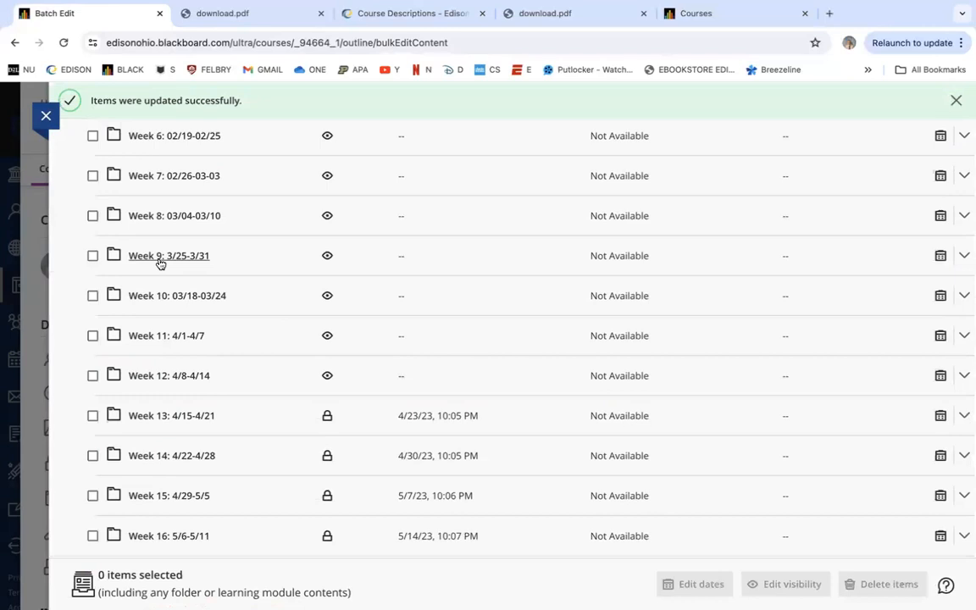
Make the Week 13 through Week 16 folders visible to students, and close Batch Edit
left_click(93, 415)
left_click(92, 455)
left_click(93, 496)
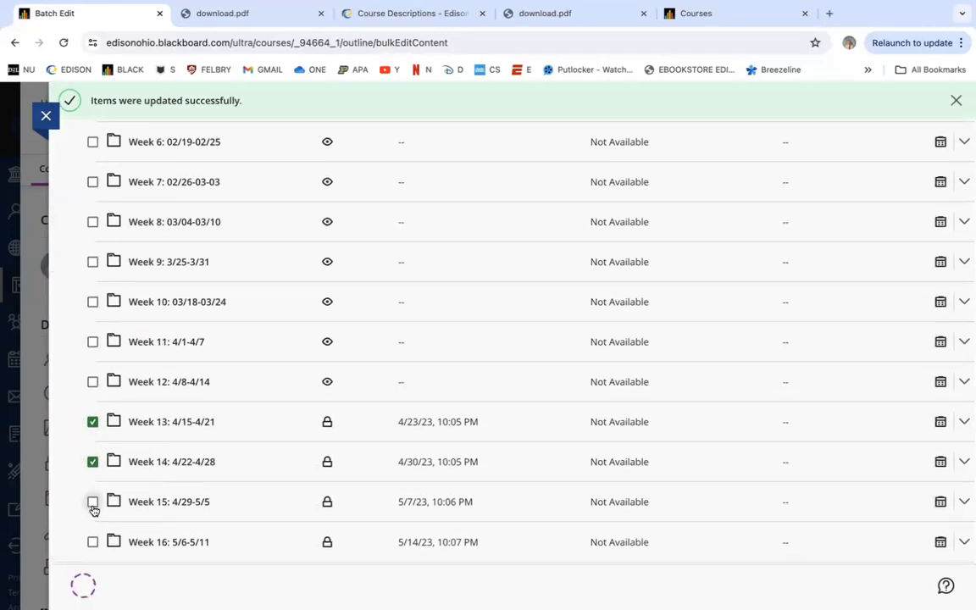
left_click(93, 536)
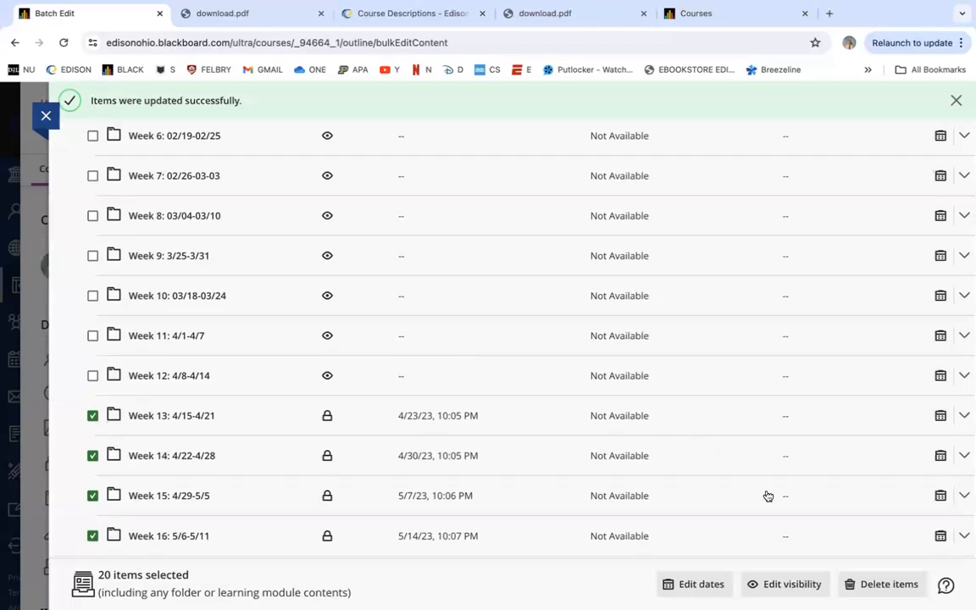
left_click(786, 585)
left_click(383, 370)
left_click(589, 412)
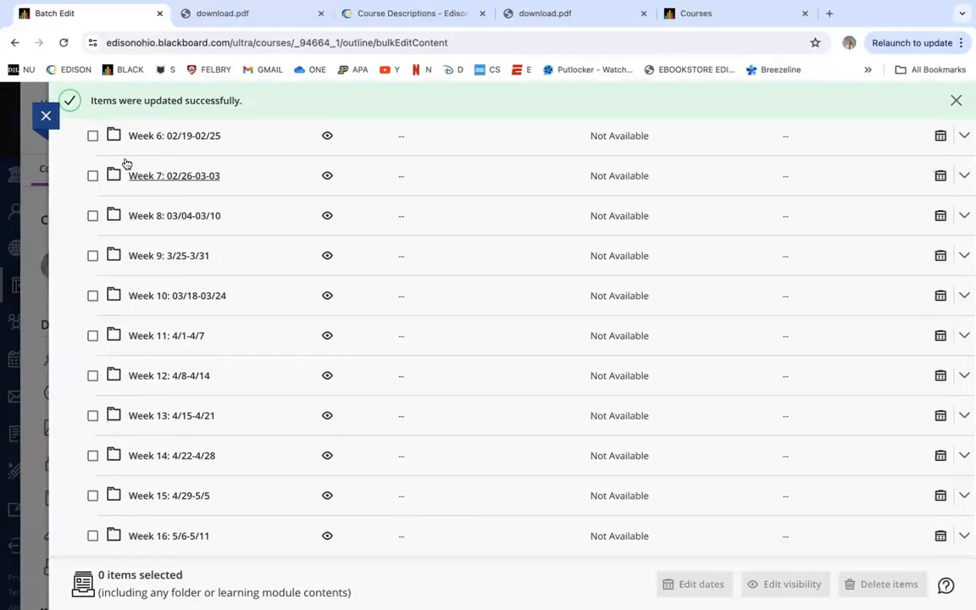
left_click(47, 116)
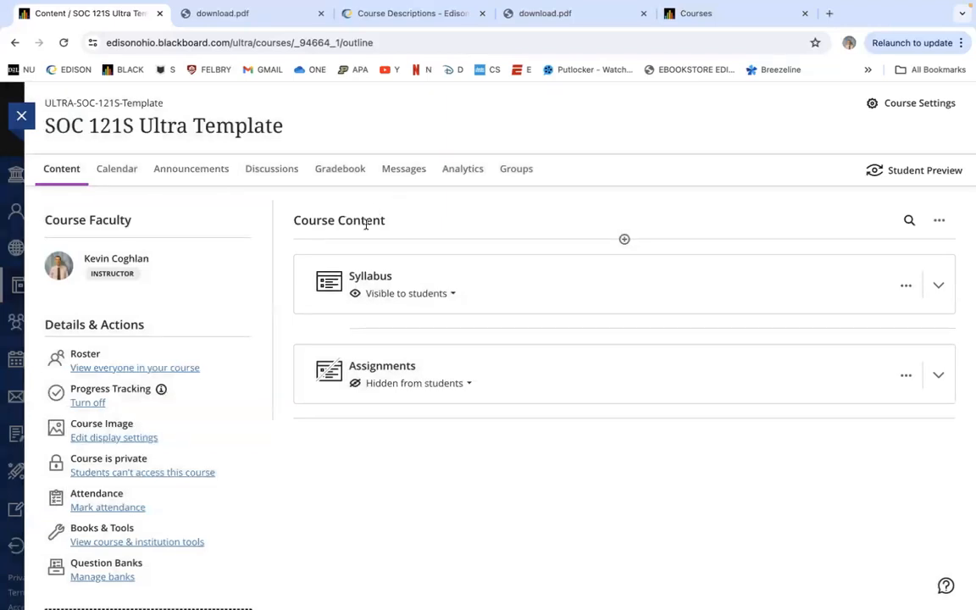
Examine the contents of the Syllabus and Assignments modules and the course details on the content page
left_click(378, 282)
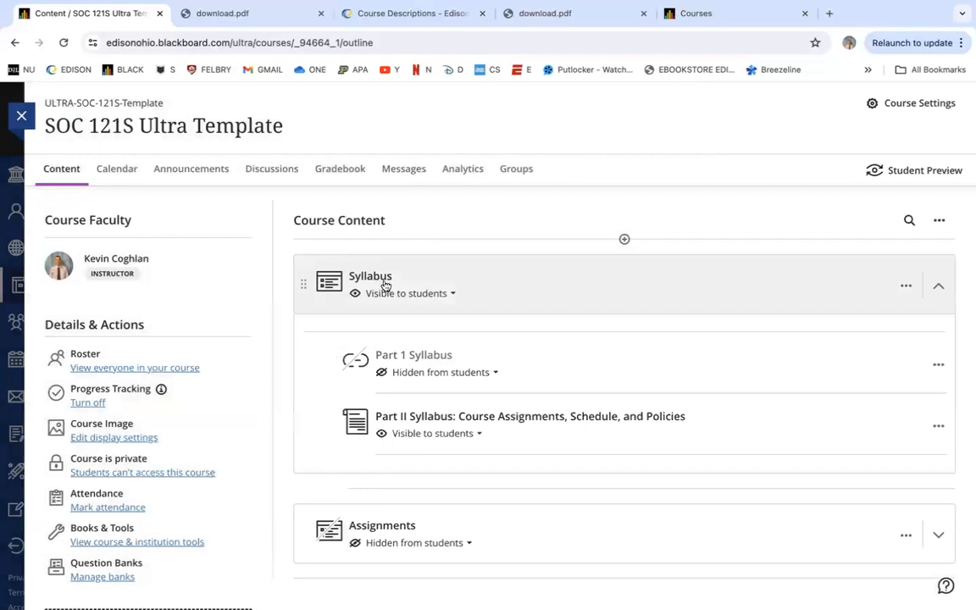
left_click(379, 278)
scroll(378, 278, "down", 1)
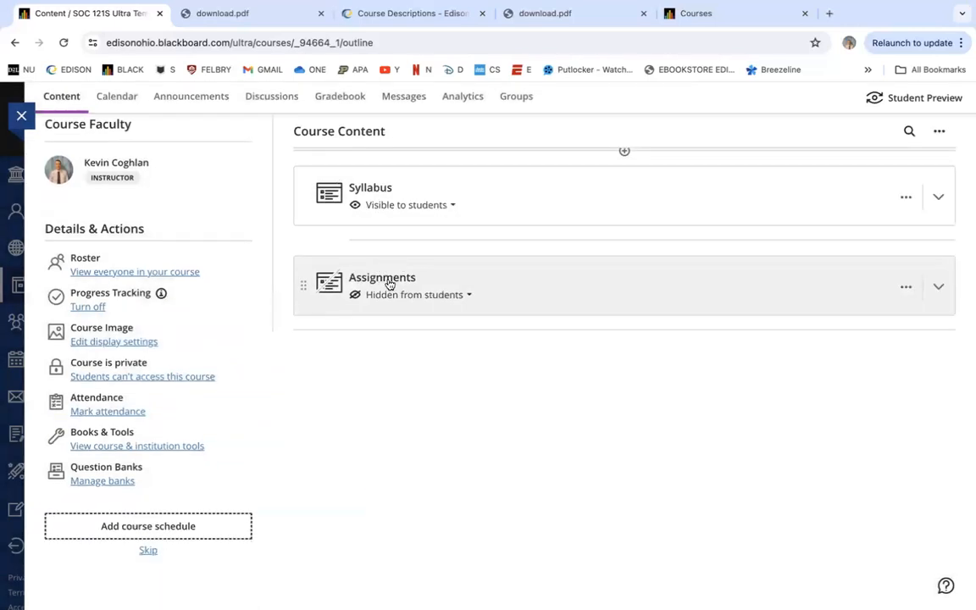
left_click(388, 280)
left_click(388, 284)
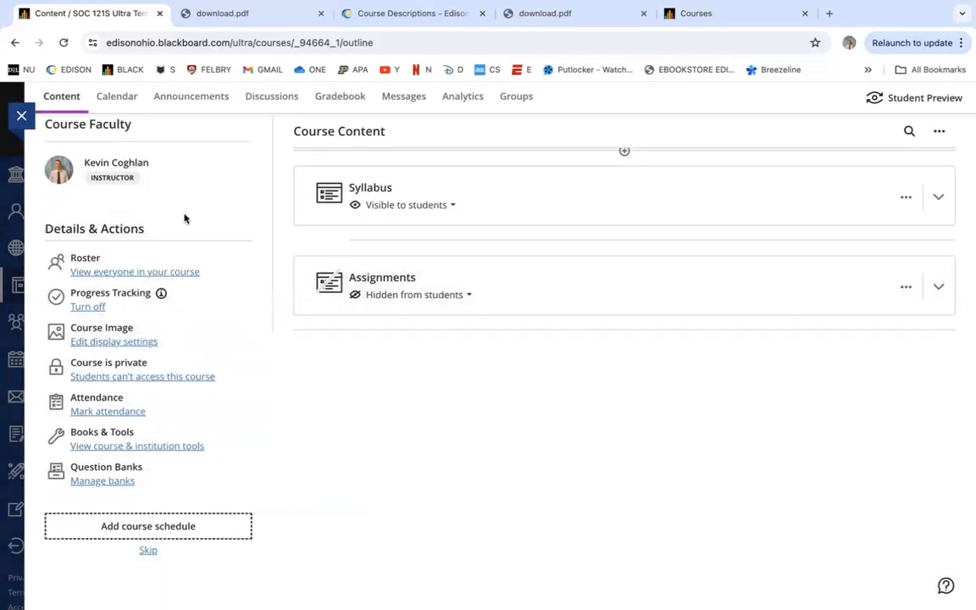
scroll(150, 210, "up", 1)
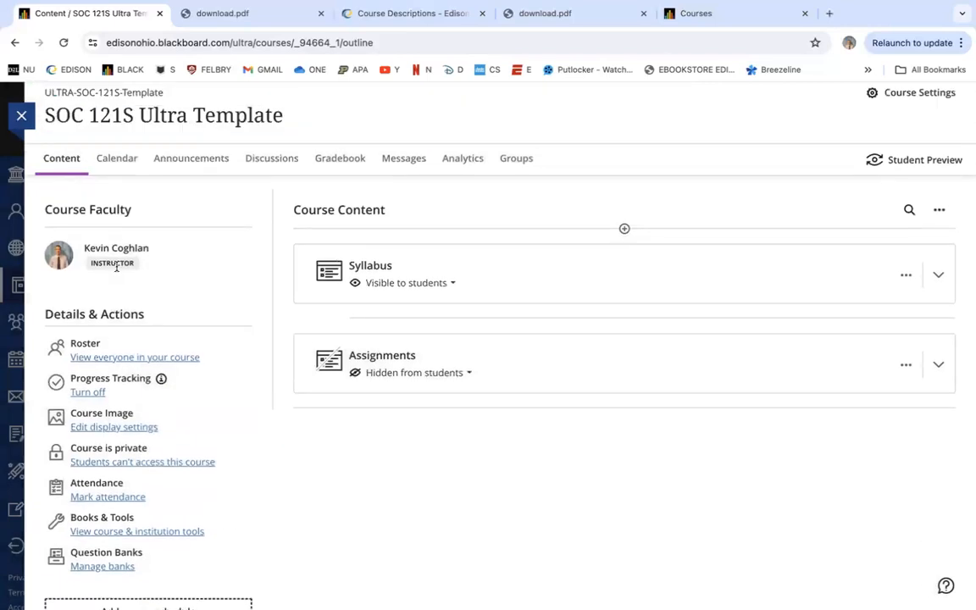
scroll(106, 256, "down", 1)
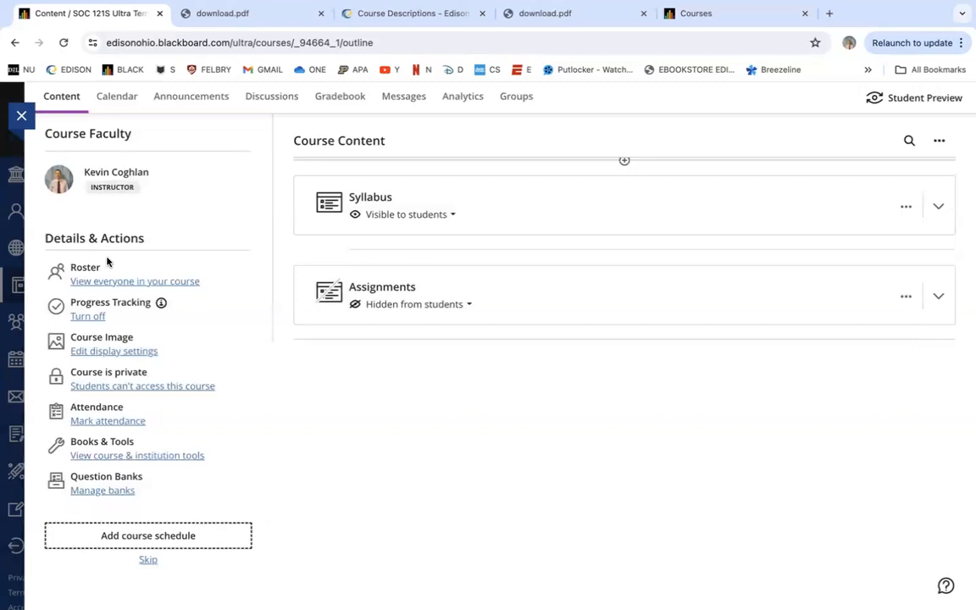
scroll(106, 260, "up", 1)
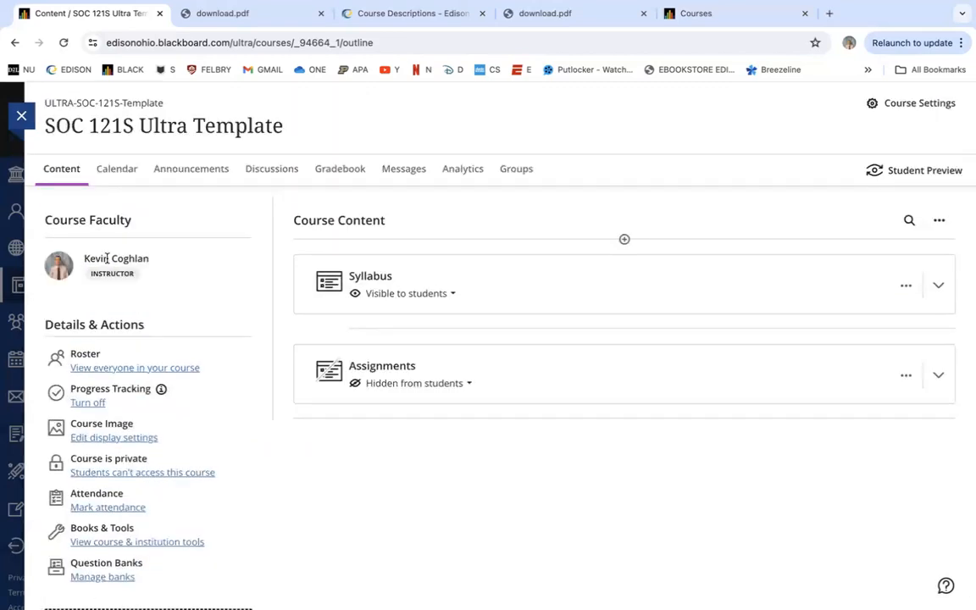
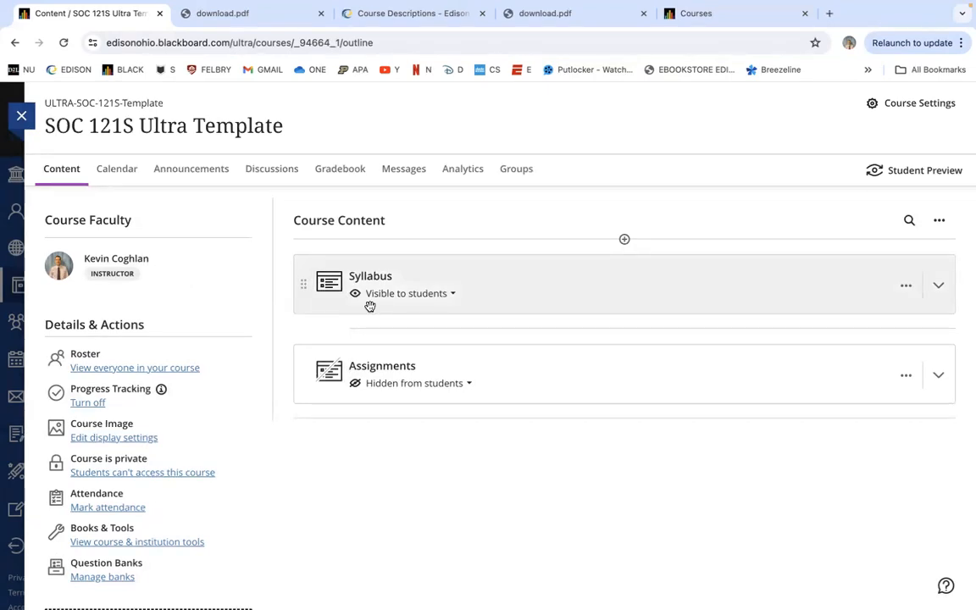
Expand the Assignments module and check the visibility of its textbook items and weekly folders
left_click(385, 367)
scroll(488, 342, "down", 1)
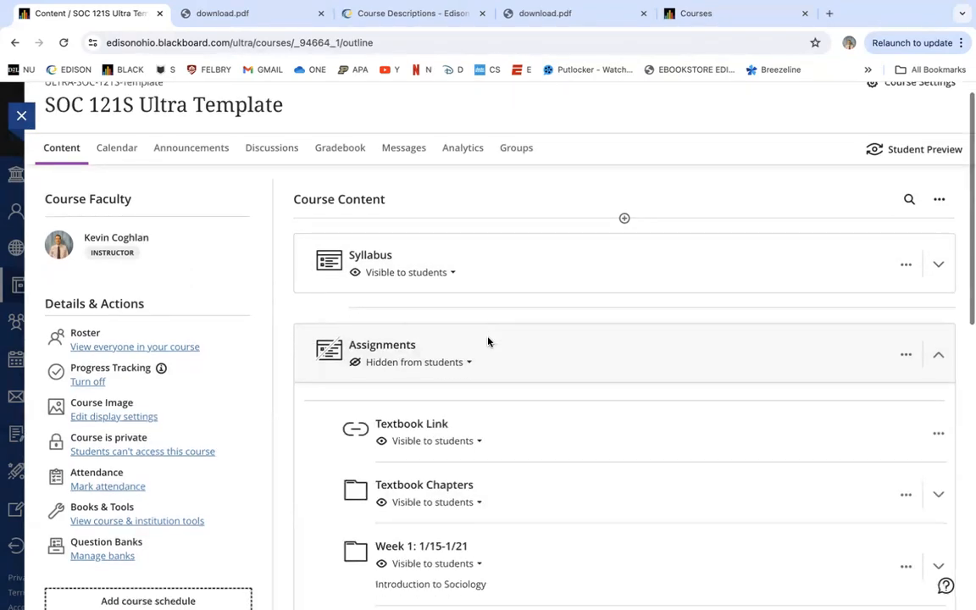
scroll(488, 341, "down", 3)
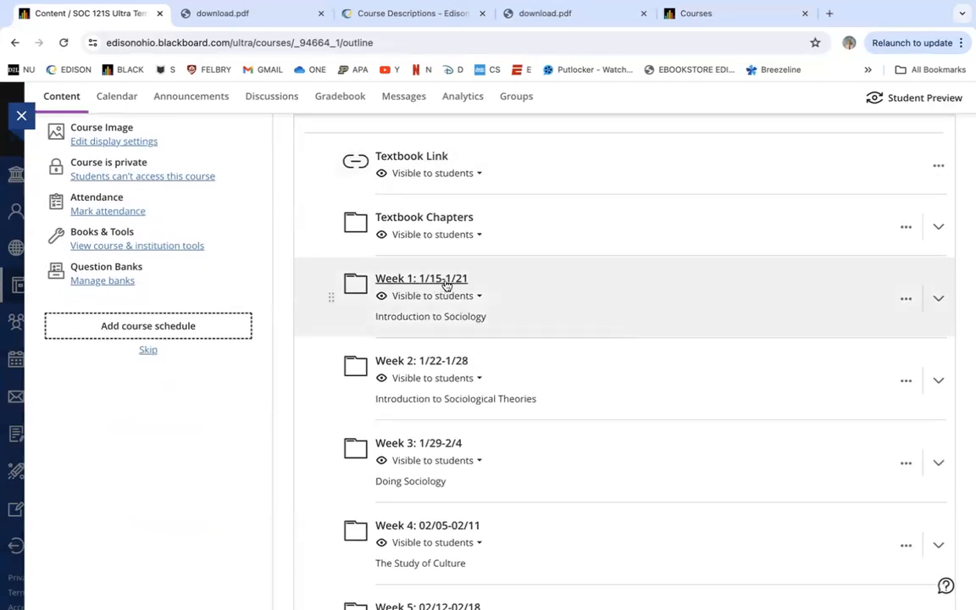
Expand the Week 1 and Week 2 folders in the Assignments module and check the visibility of their contents
left_click(447, 284)
scroll(490, 362, "down", 1)
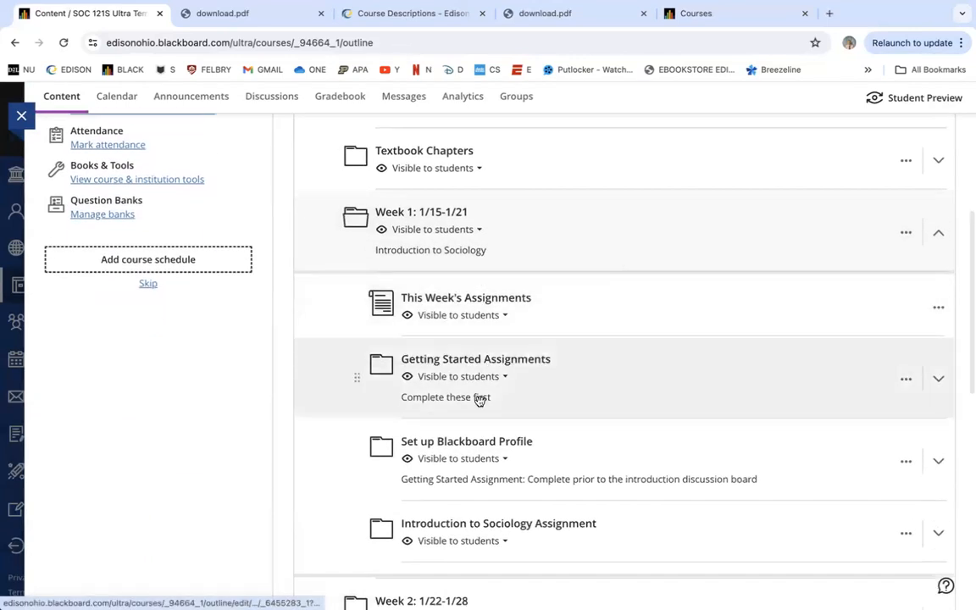
scroll(490, 461, "down", 3)
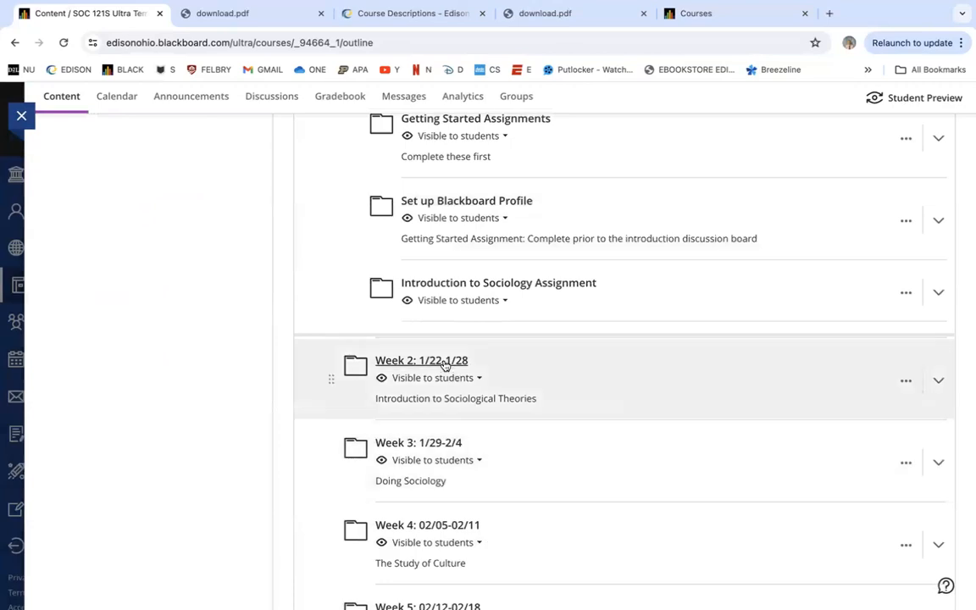
left_click(449, 363)
scroll(517, 365, "down", 1)
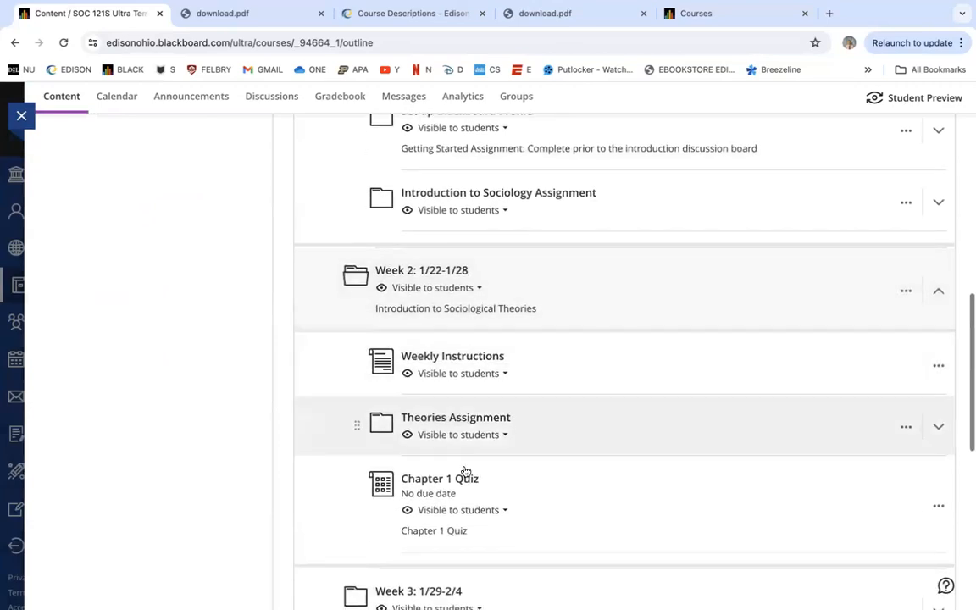
Open the Chapter 1 Quiz for editing, check its due date options in the test settings, and close the quiz
left_click(939, 506)
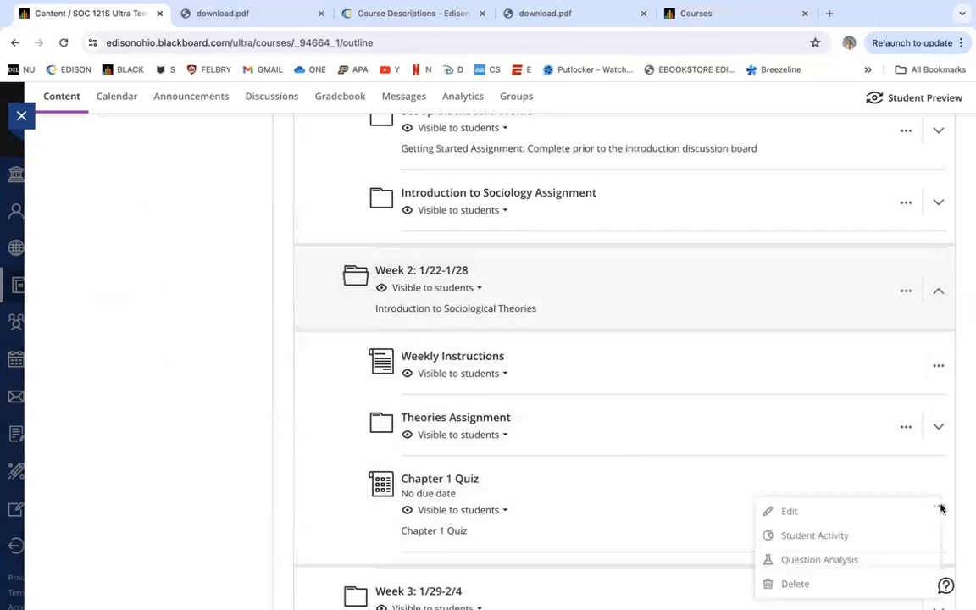
left_click(821, 512)
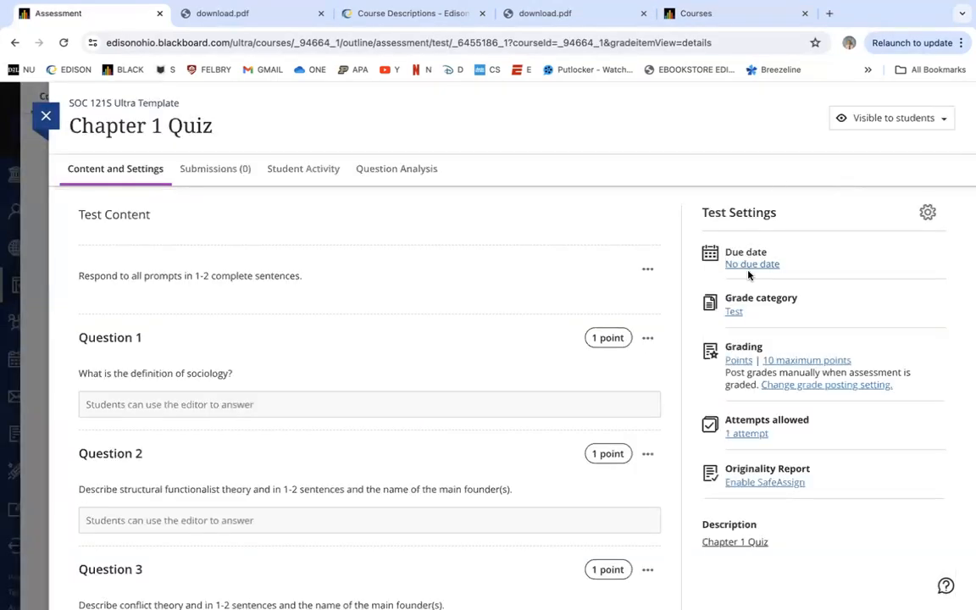
left_click(750, 268)
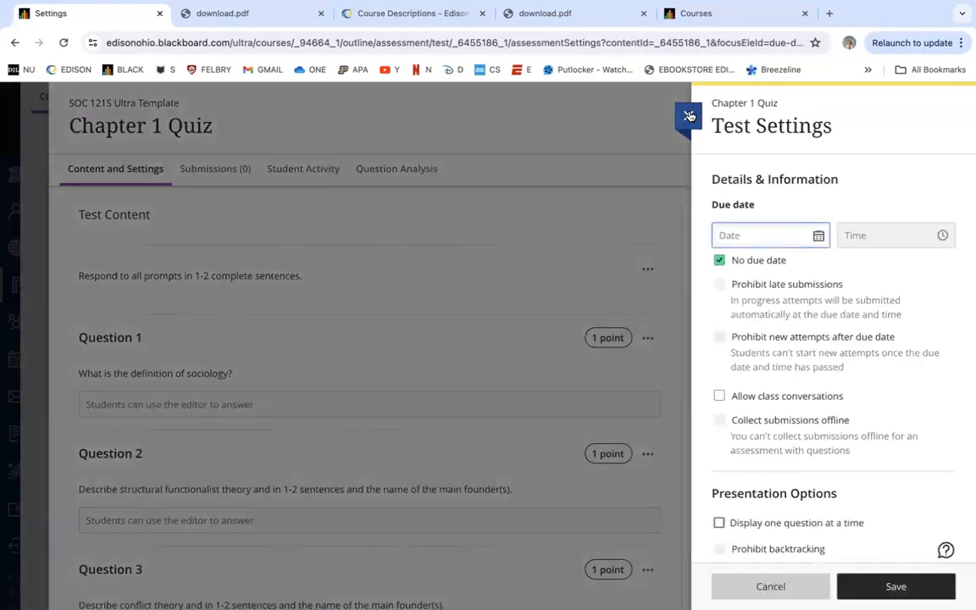
left_click(689, 117)
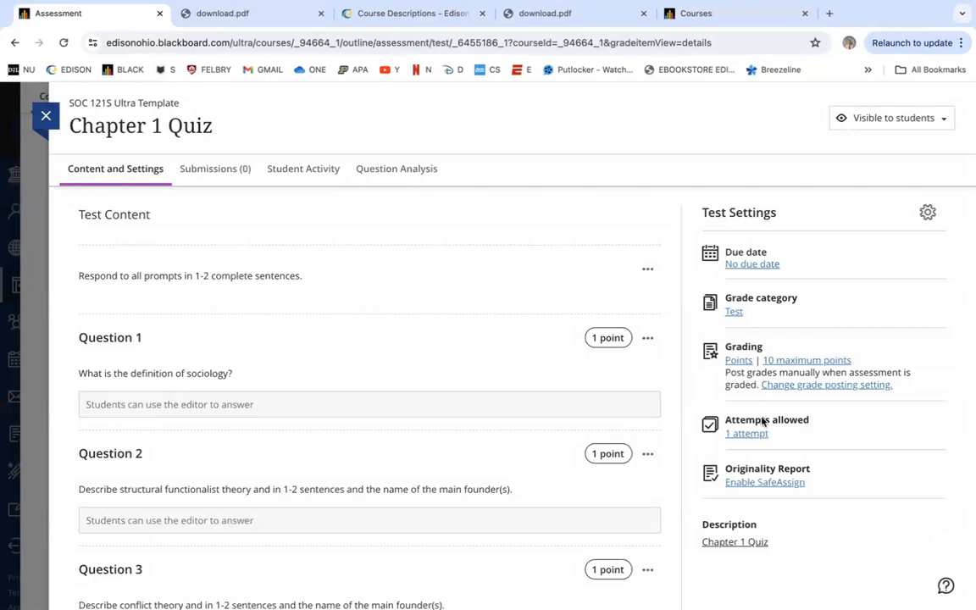
left_click(46, 116)
Open the Grades view of the course gradebook, look through the gradebook settings, and close them
scroll(502, 326, "up", 10)
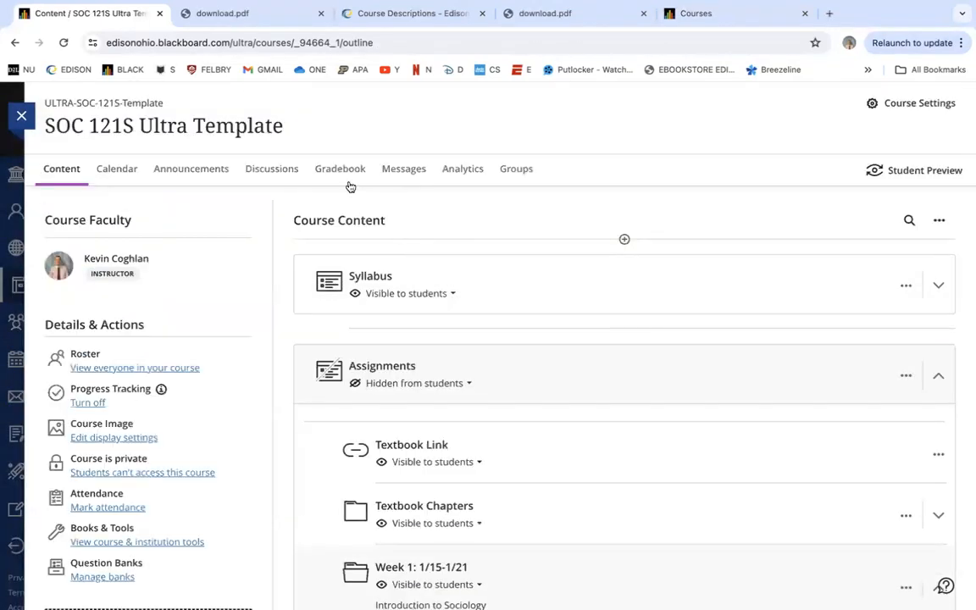
left_click(341, 172)
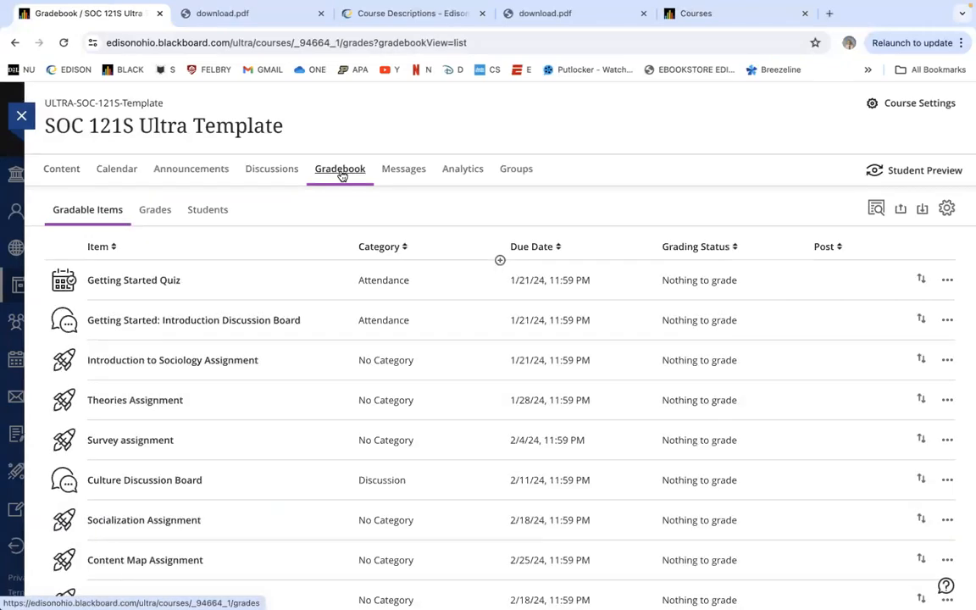
left_click(159, 210)
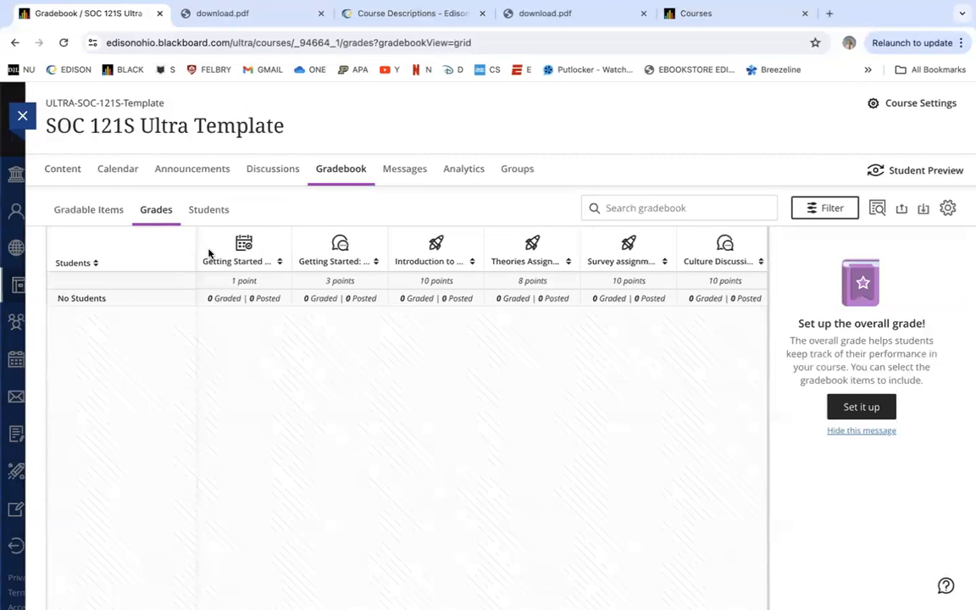
left_click(946, 208)
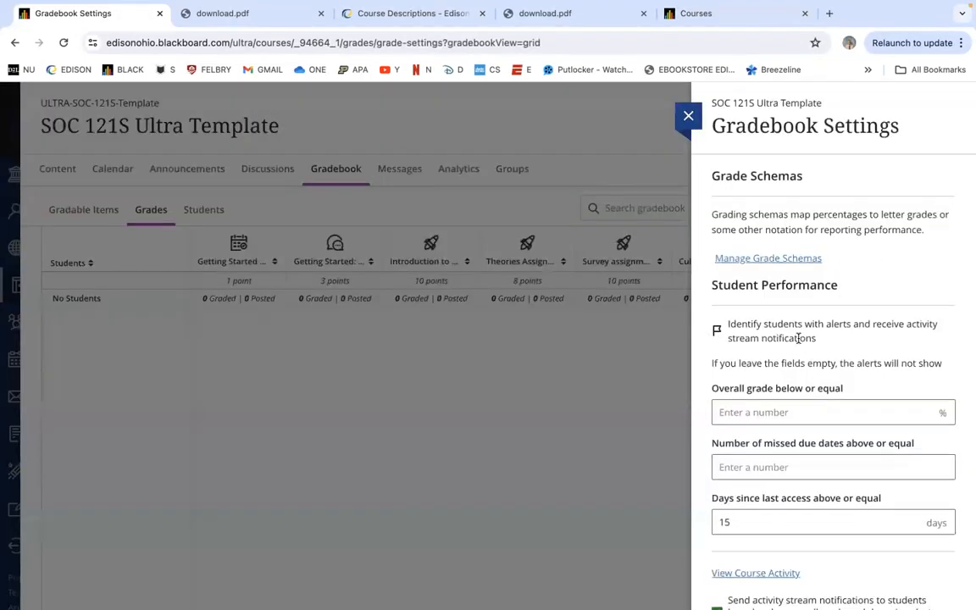
scroll(800, 339, "down", 10)
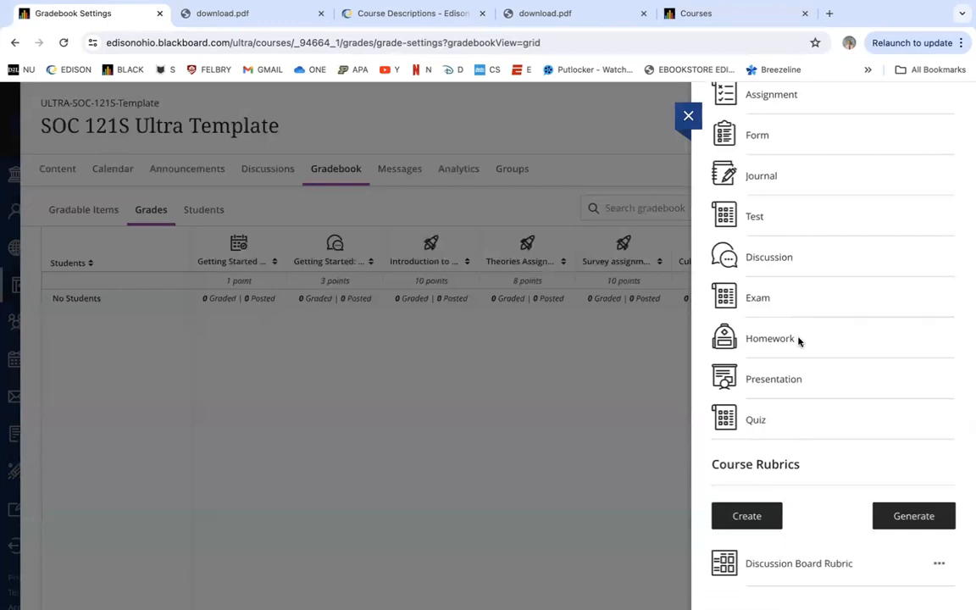
scroll(799, 341, "up", 10)
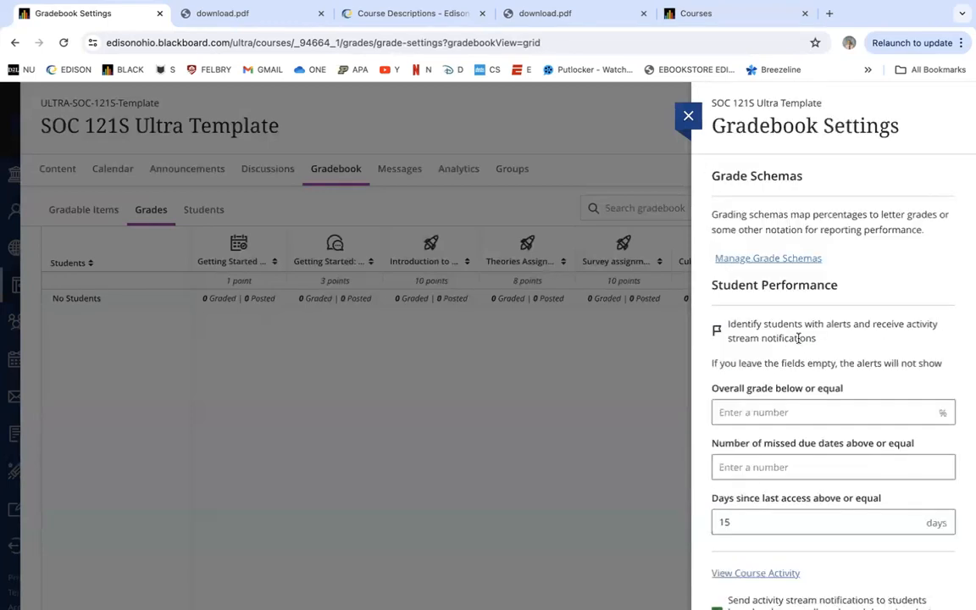
left_click(689, 118)
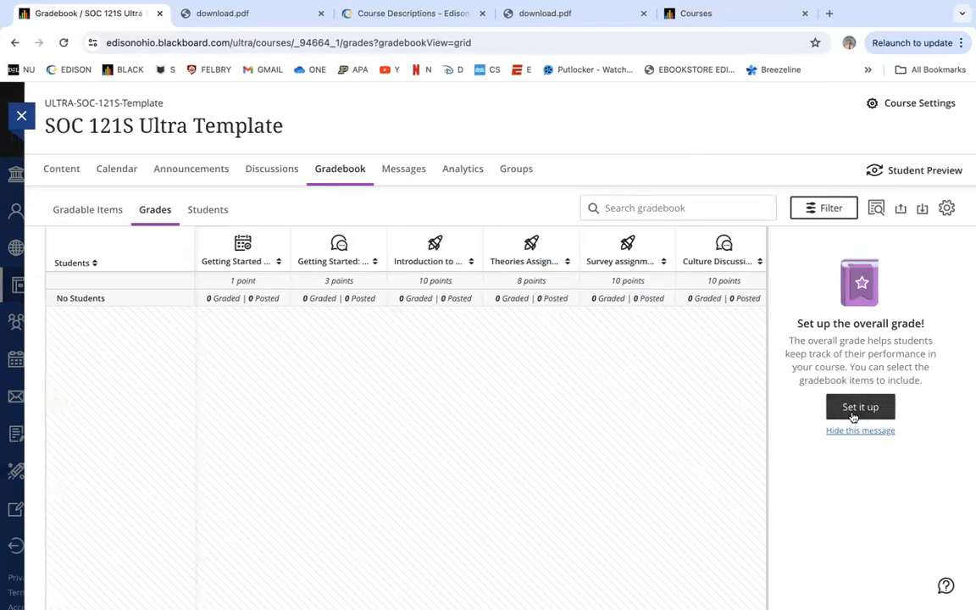
Reopen the gradebook settings and check the course's existing grade schemas
left_click(946, 209)
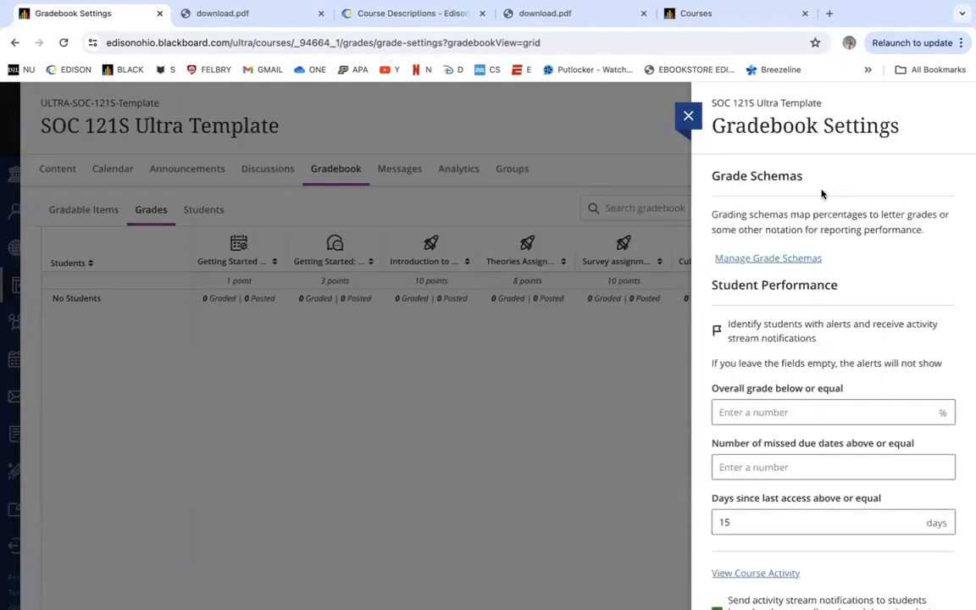
left_click(785, 262)
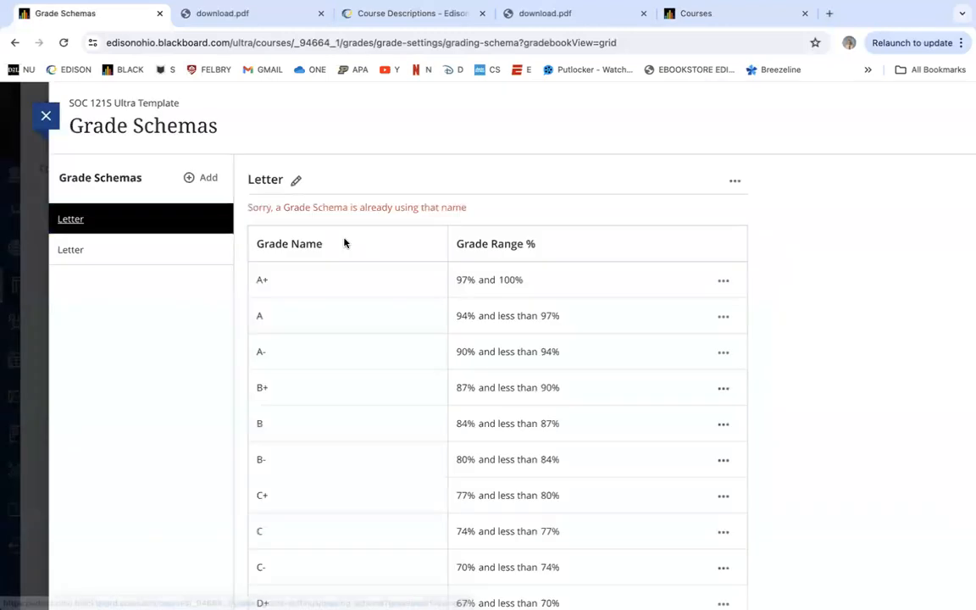
left_click(46, 116)
Start the overall grade setup from the gradebook settings, using Points as the calculation format
scroll(790, 317, "down", 3)
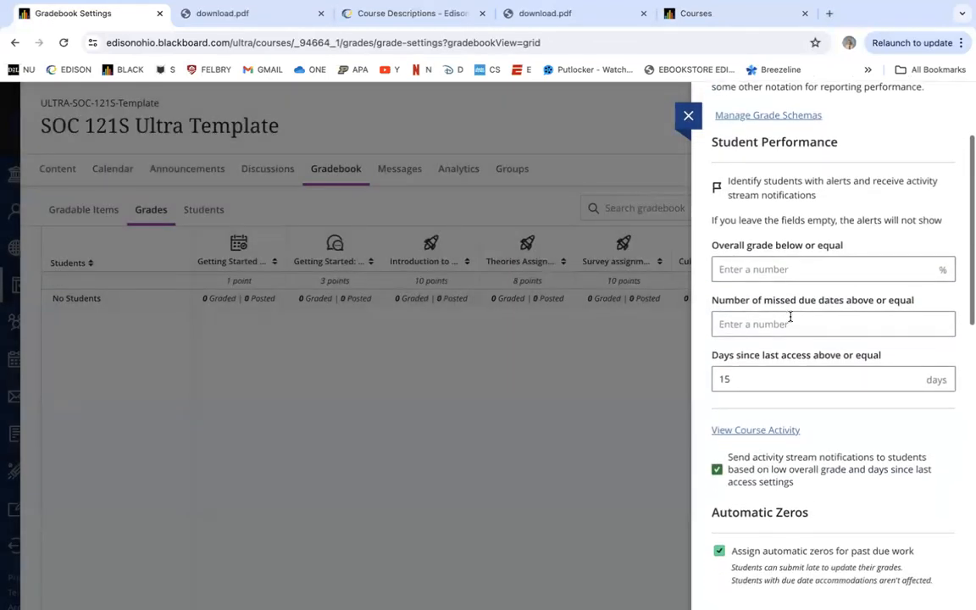
scroll(774, 303, "down", 3)
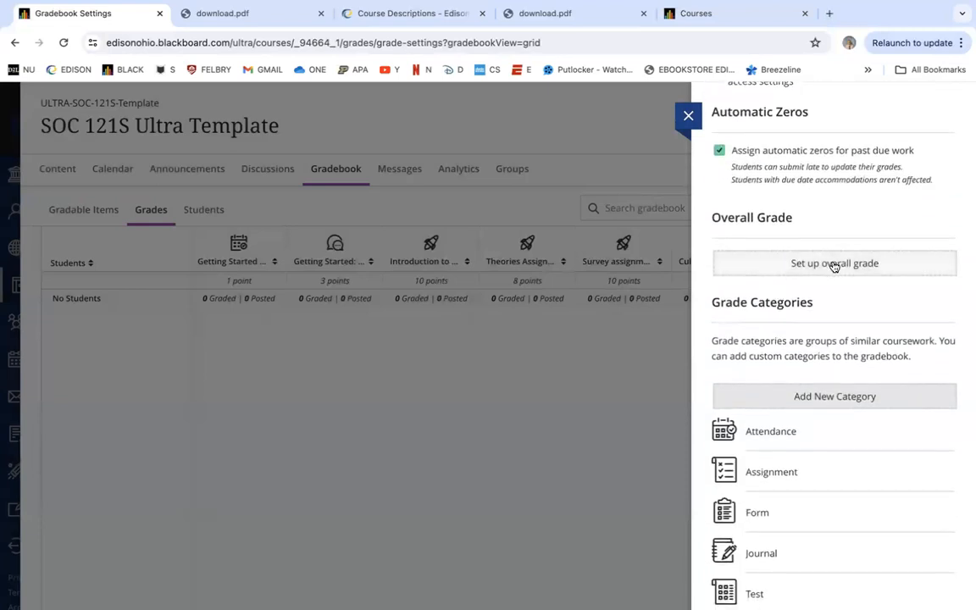
left_click(834, 264)
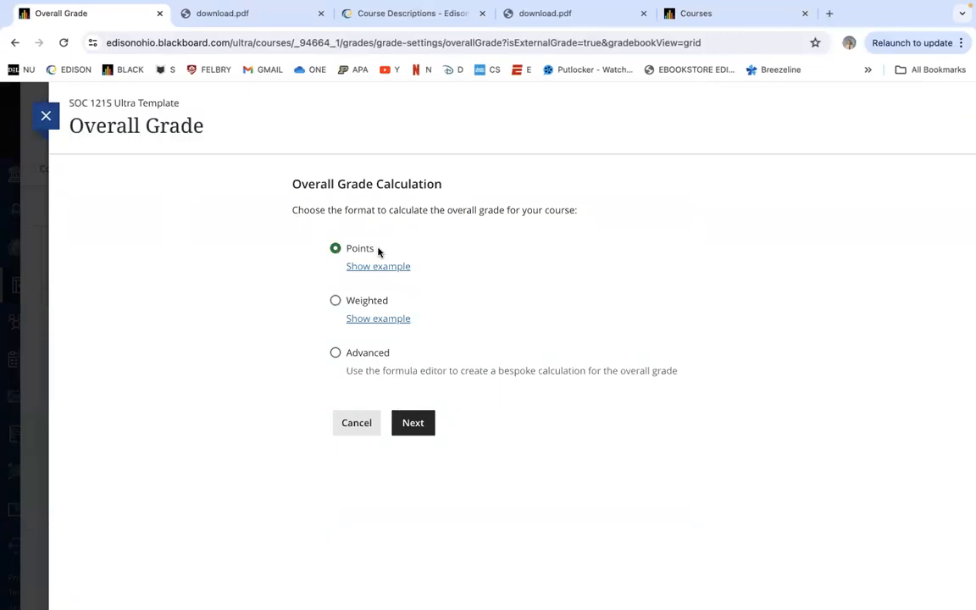
left_click(335, 301)
left_click(336, 249)
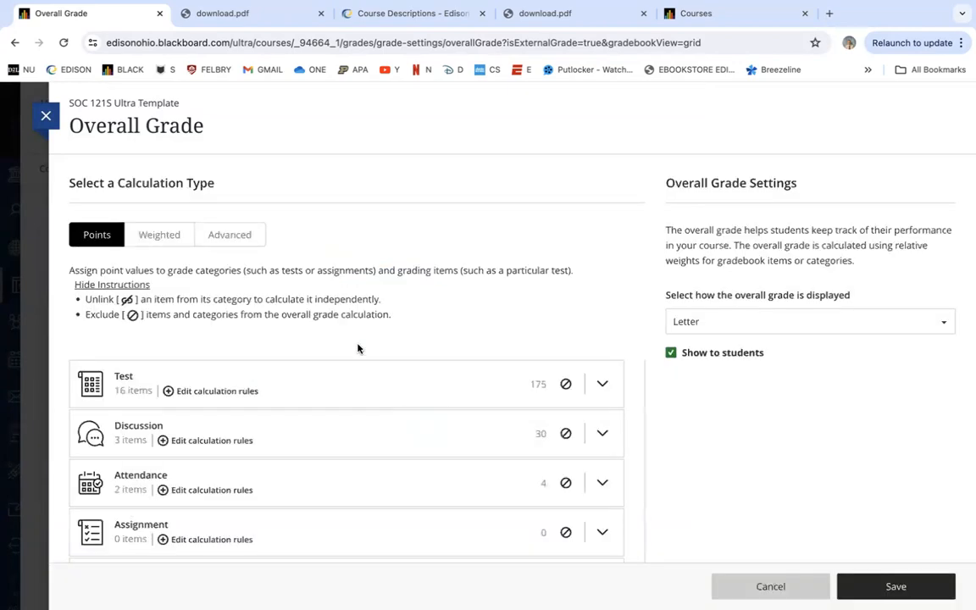
Review the grade categories listed in the overall grade's points calculation
scroll(357, 348, "down", 4)
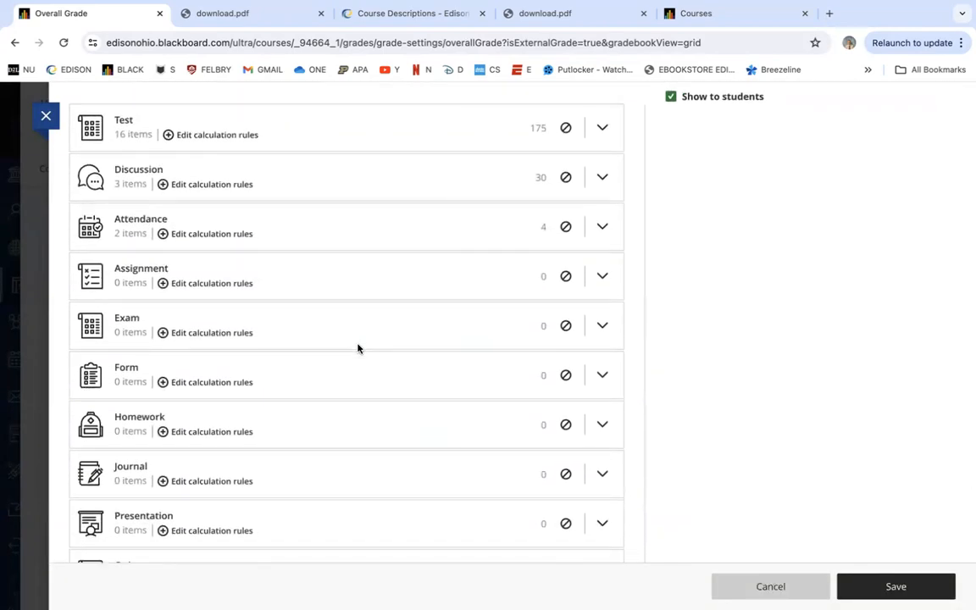
scroll(357, 349, "down", 5)
scroll(358, 349, "up", 10)
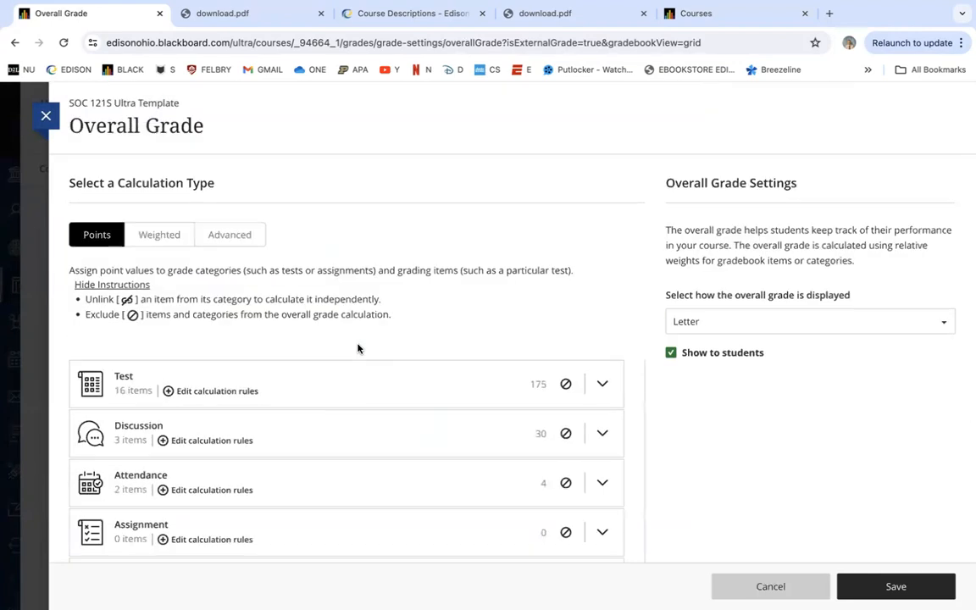
Expand the Test category, try excluding it from the overall grade calculation, and include it again
scroll(357, 348, "down", 2)
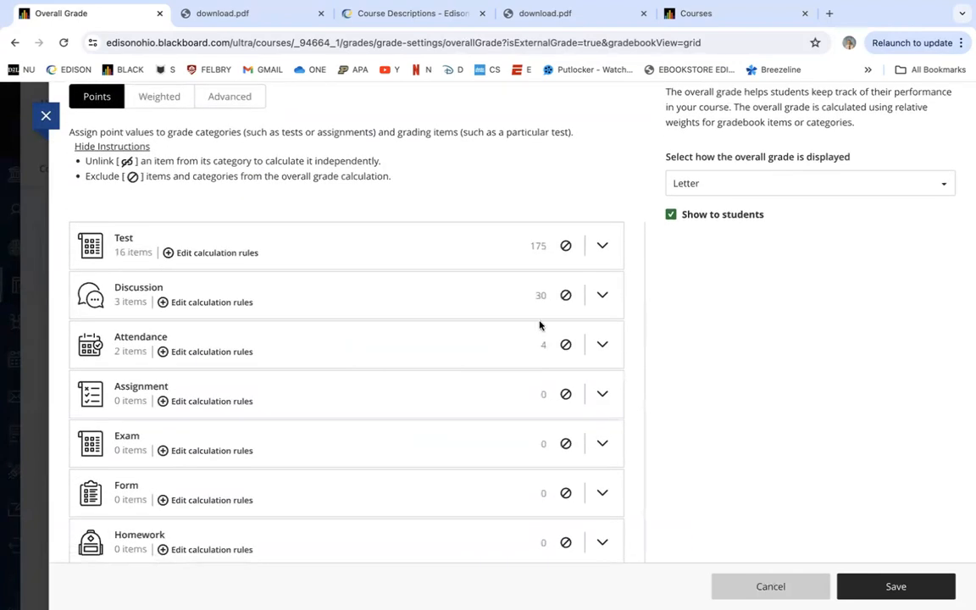
left_click(602, 247)
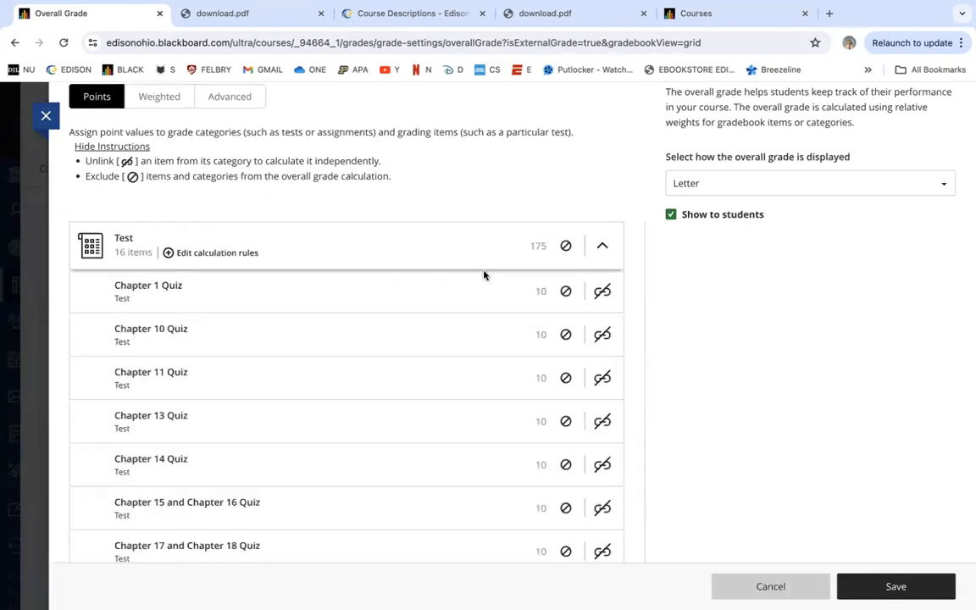
left_click(566, 247)
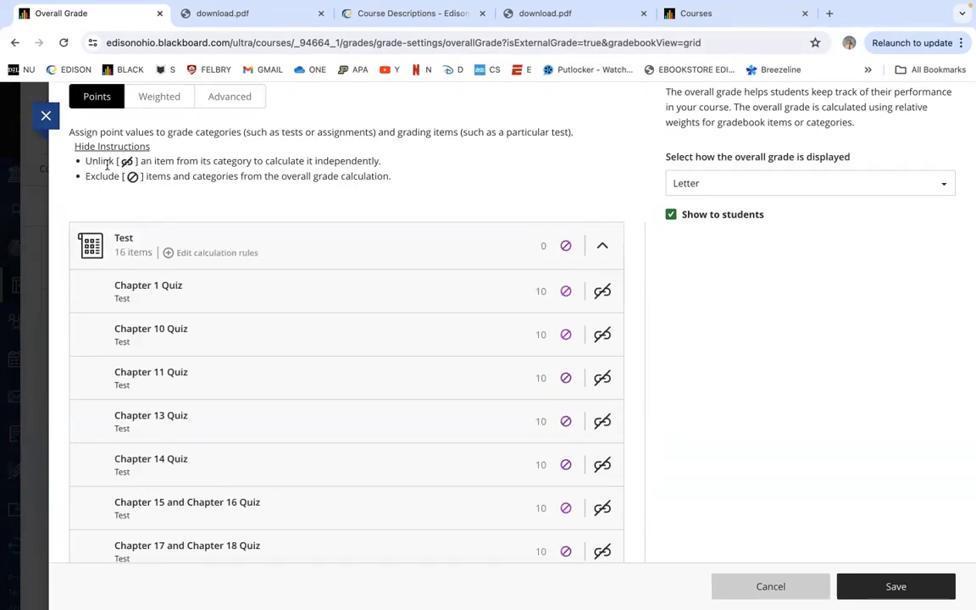
left_click(566, 246)
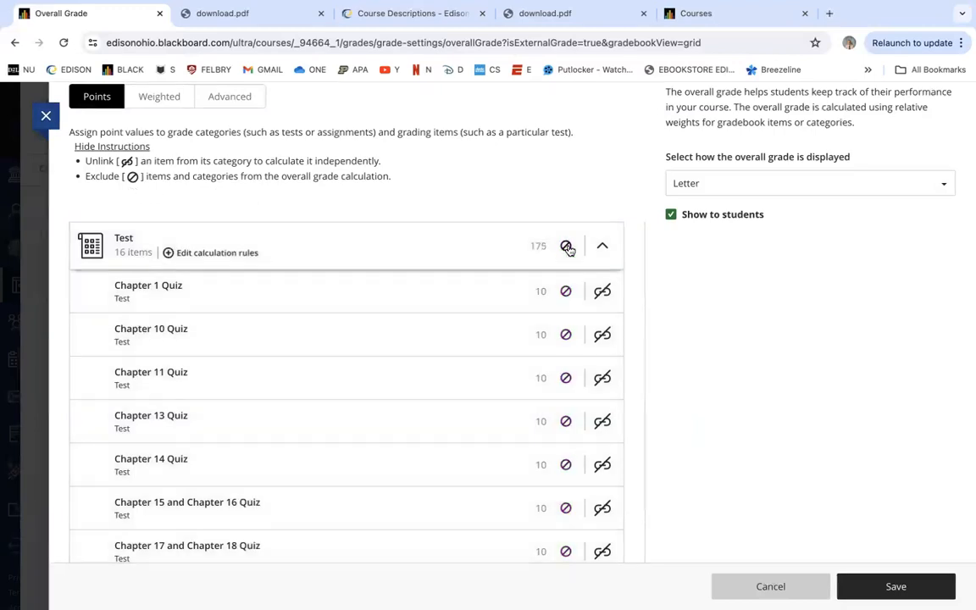
Expand Additional items in the overall grade calculation and review the uncategorized assignments
scroll(439, 248, "down", 15)
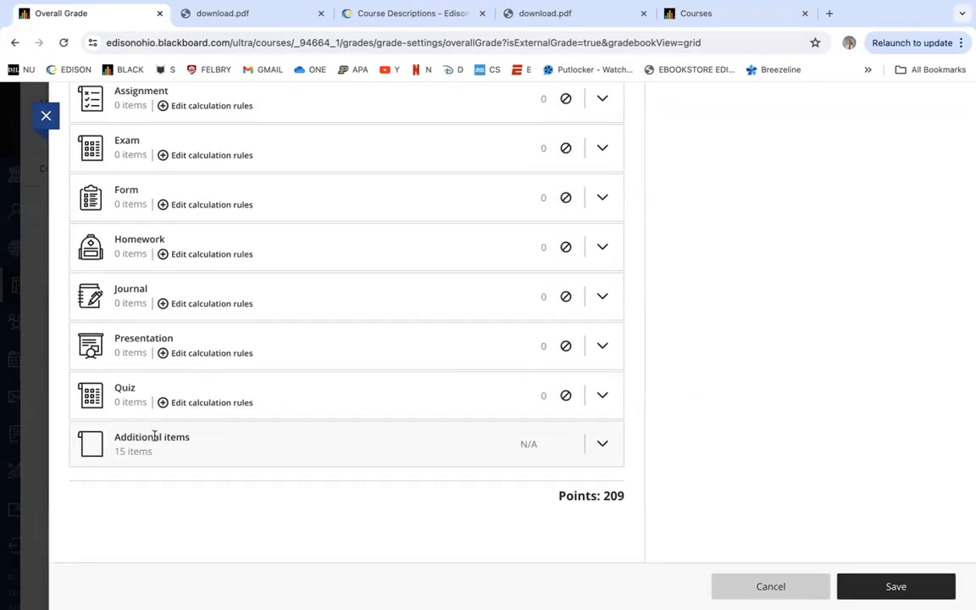
left_click(610, 446)
scroll(331, 392, "down", 2)
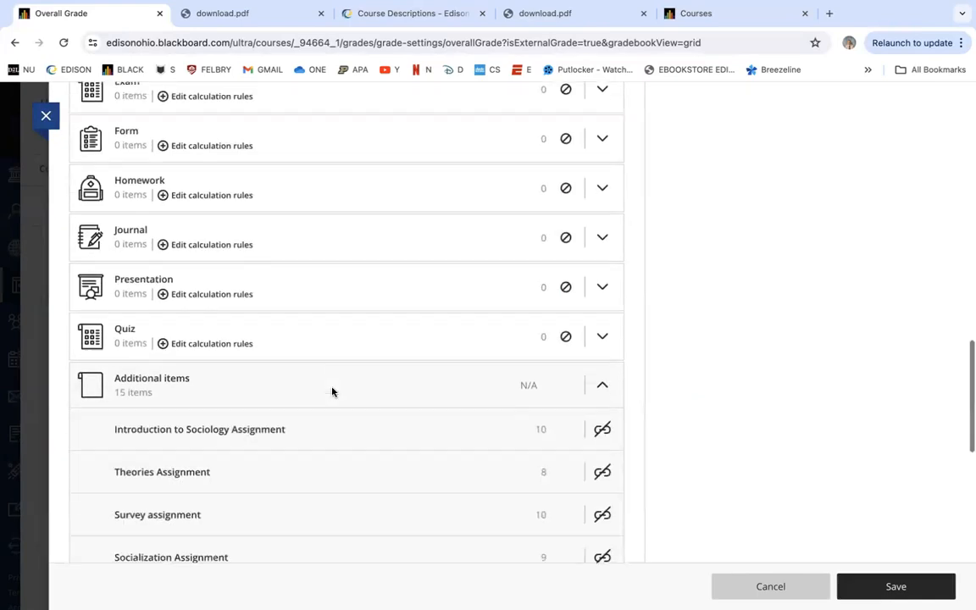
scroll(288, 360, "down", 8)
scroll(284, 354, "up", 6)
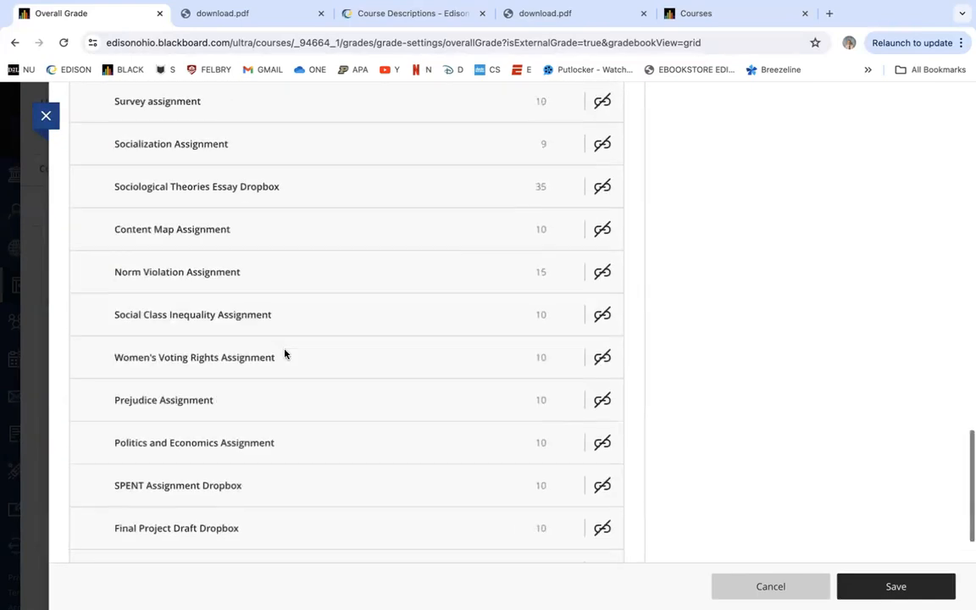
scroll(285, 354, "up", 2)
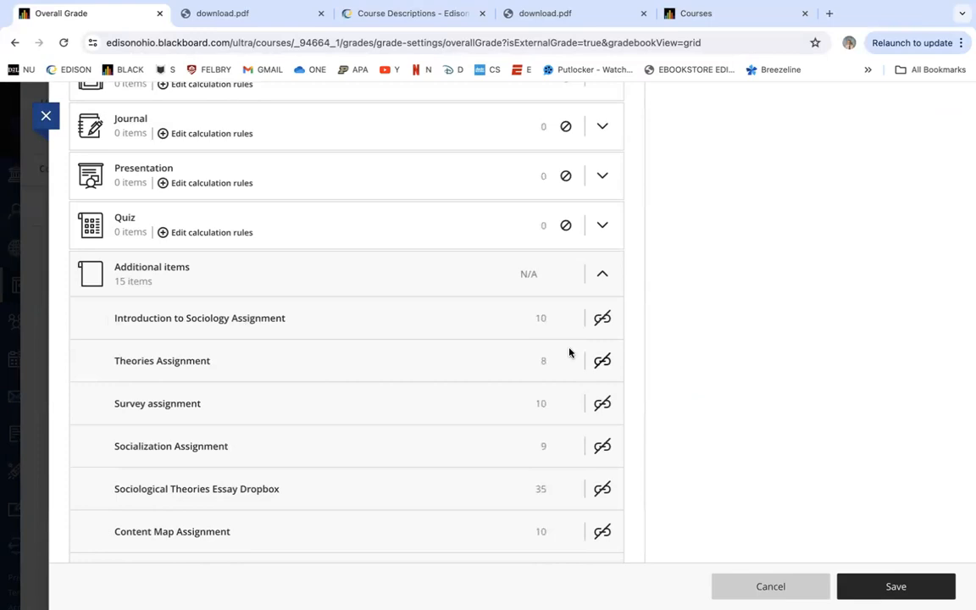
Unlink the Introduction to Sociology, Theories, Survey and Socialization assignments and the Sociological Theories Essay Dropbox from Additional items
left_click(602, 321)
left_click(603, 362)
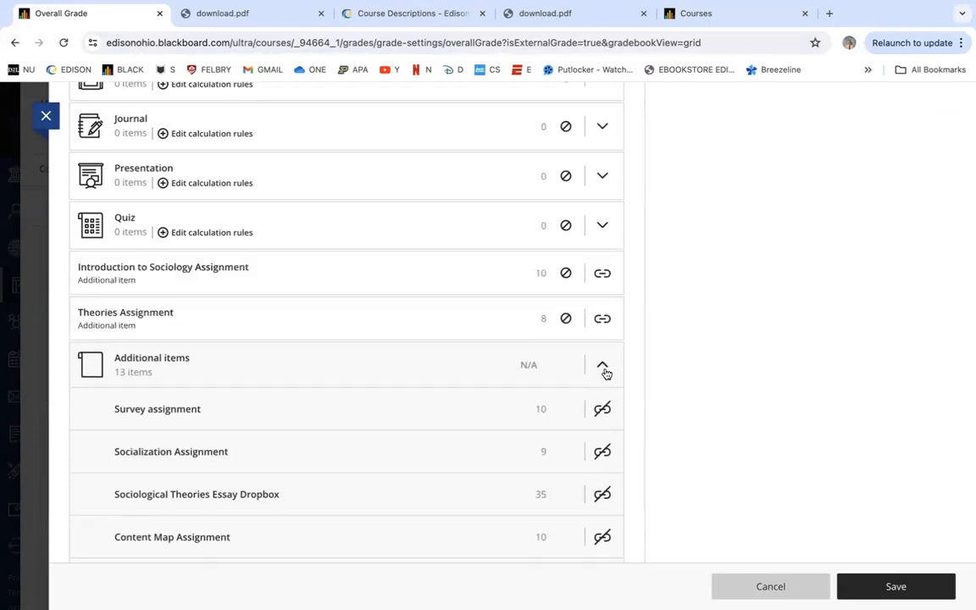
left_click(603, 410)
left_click(602, 453)
left_click(603, 499)
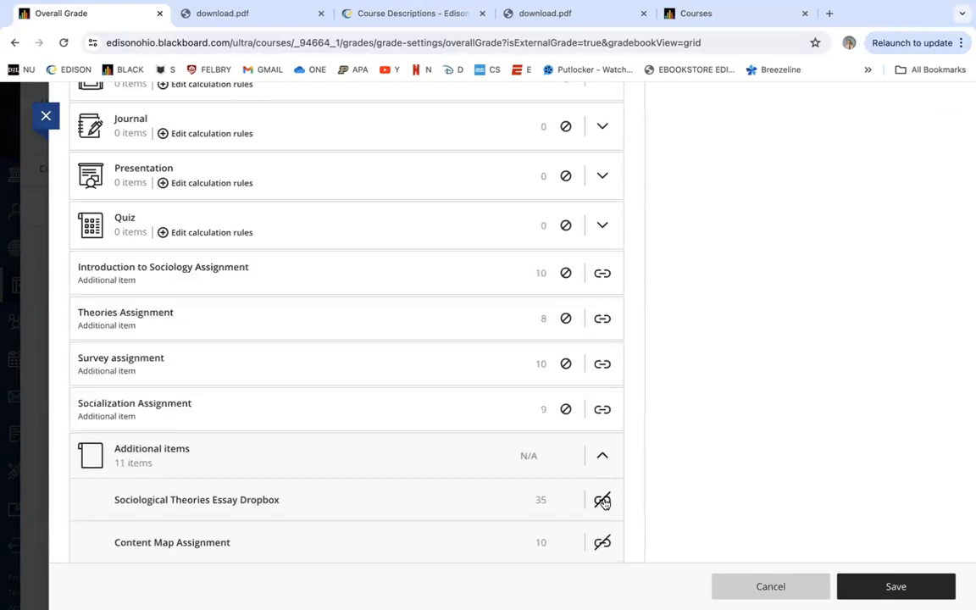
Unlink the Content Map, Norm Violation, Social Class Inequality, Women's Voting Rights and Prejudice assignments from Additional items
scroll(615, 397, "down", 4)
left_click(603, 349)
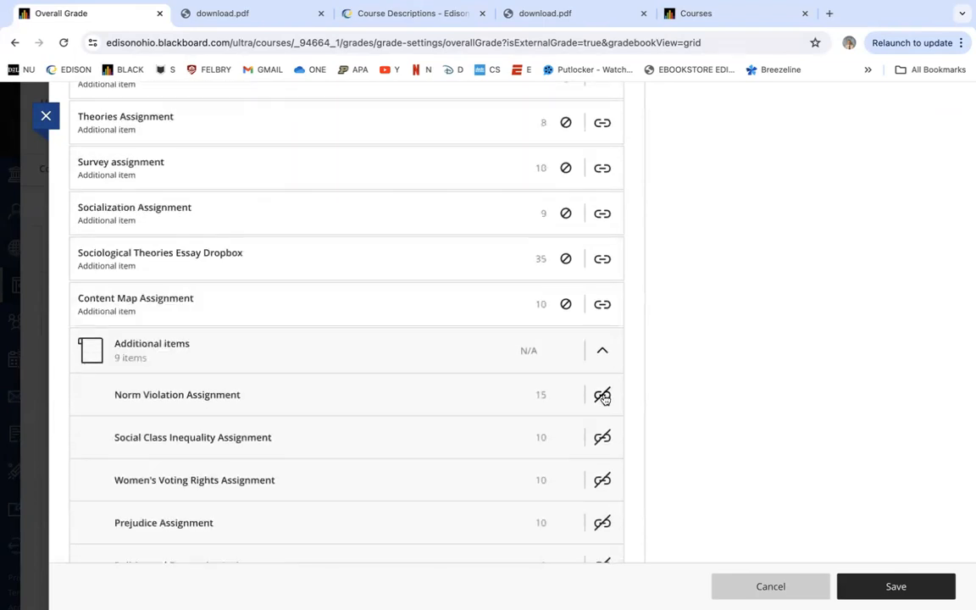
left_click(602, 395)
left_click(602, 440)
scroll(595, 321, "down", 3)
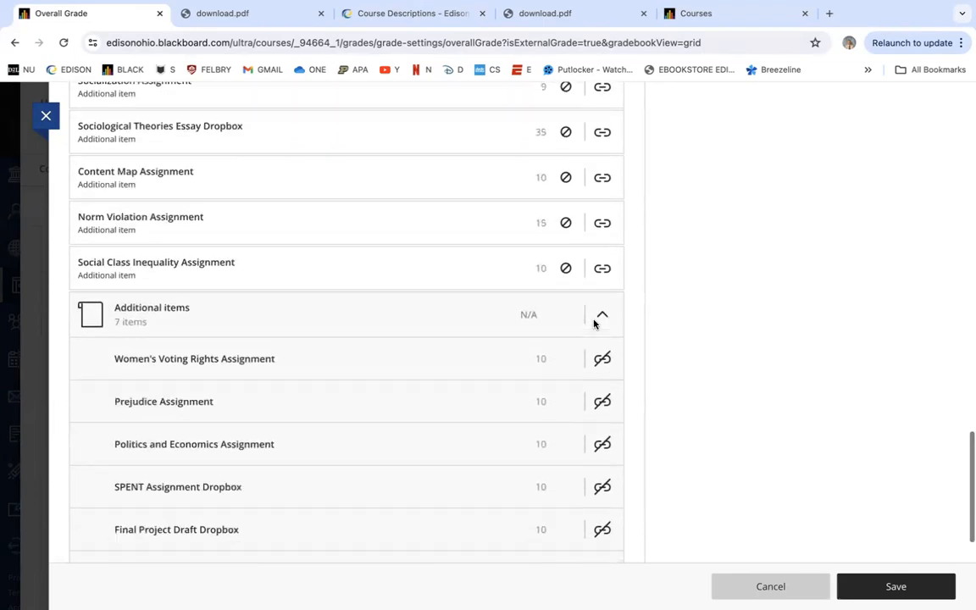
left_click(600, 232)
left_click(603, 275)
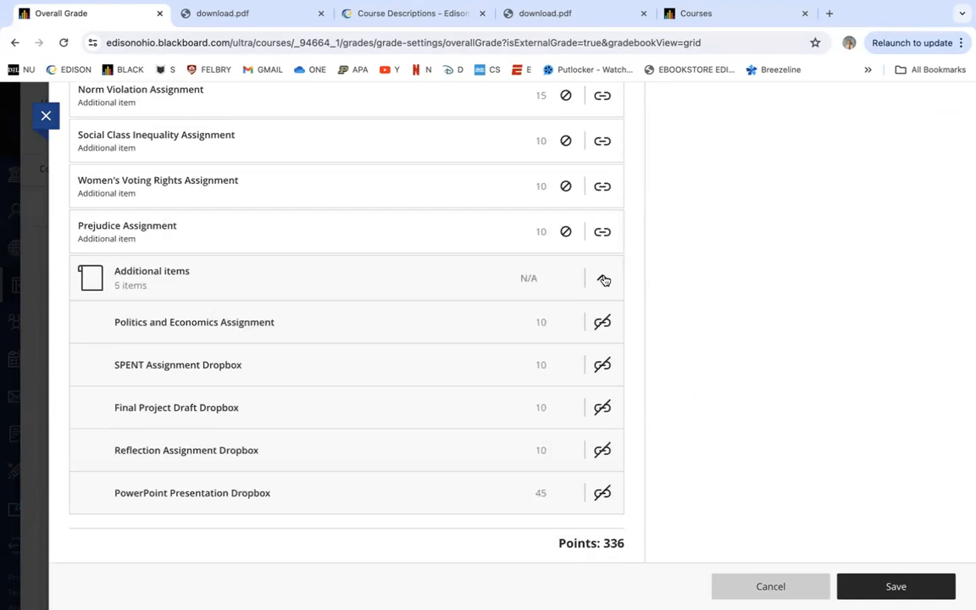
Unlink the Politics and Economics Assignment and the SPENT, Final Project Draft, Reflection and PowerPoint Presentation Dropboxes from Additional items
left_click(603, 319)
left_click(603, 367)
left_click(602, 411)
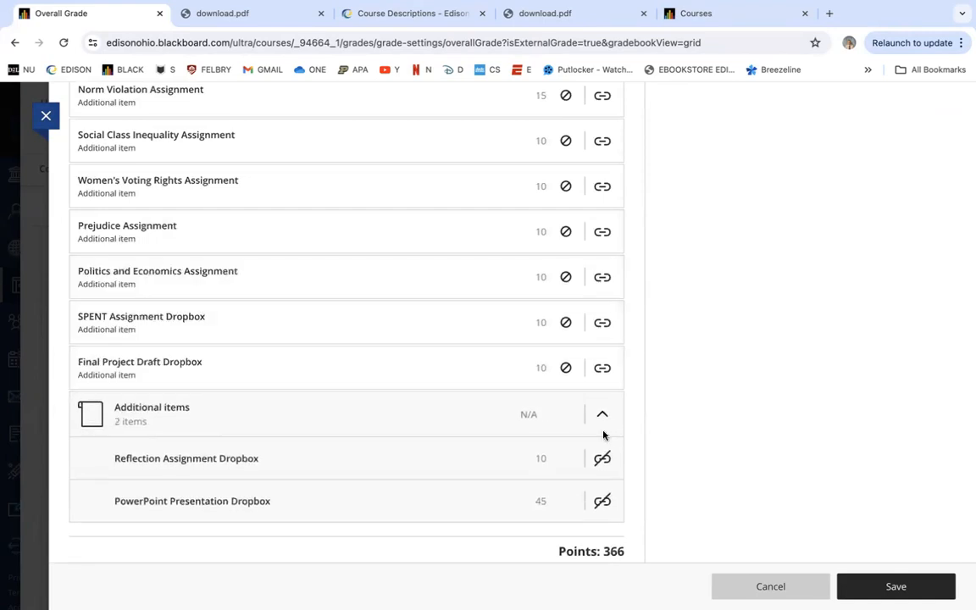
left_click(602, 458)
left_click(603, 503)
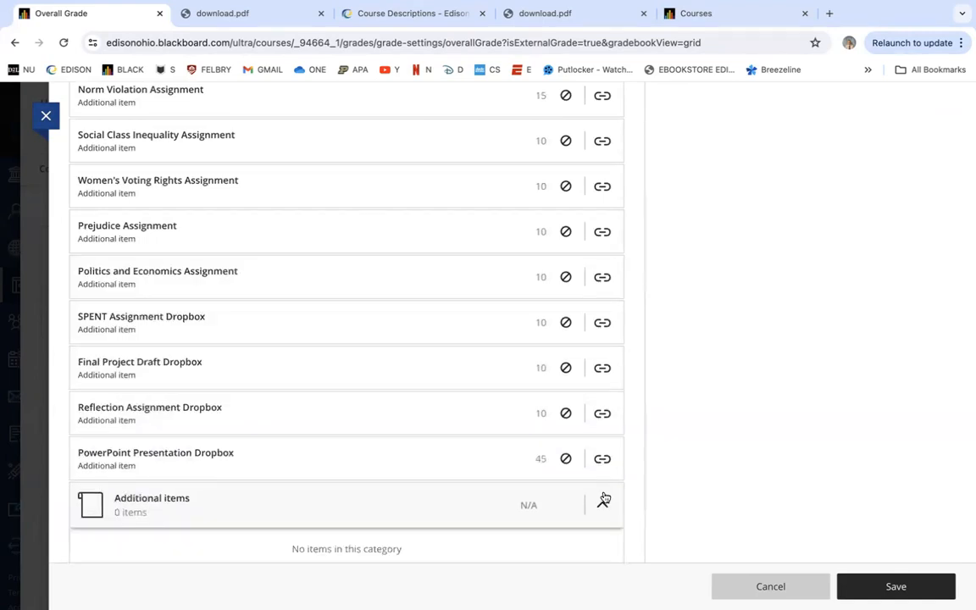
Review the Test quizzes and the other grade categories, and check the Assignment category for items
scroll(567, 298, "up", 15)
scroll(568, 301, "down", 2)
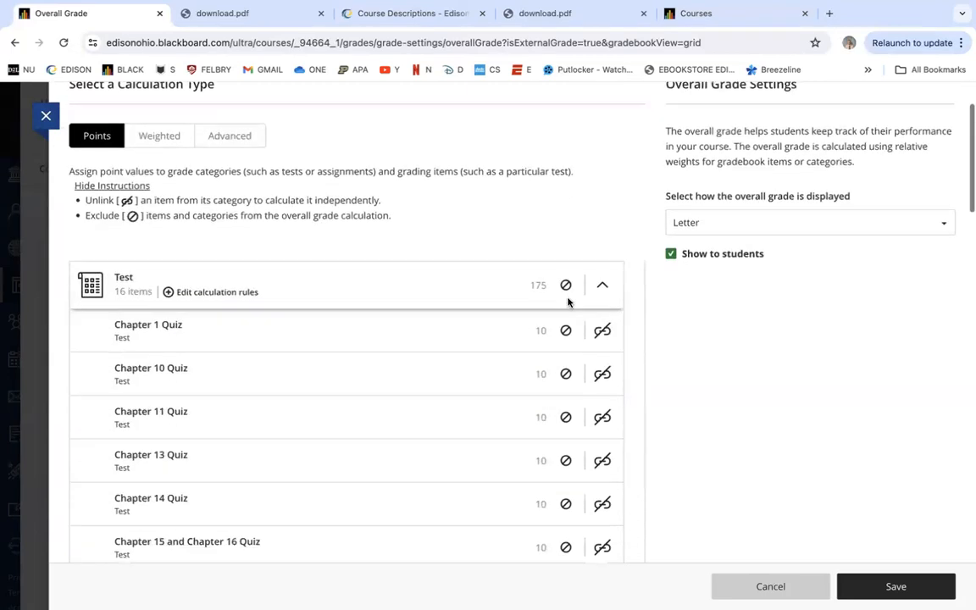
scroll(568, 301, "down", 2)
scroll(567, 222, "up", 3)
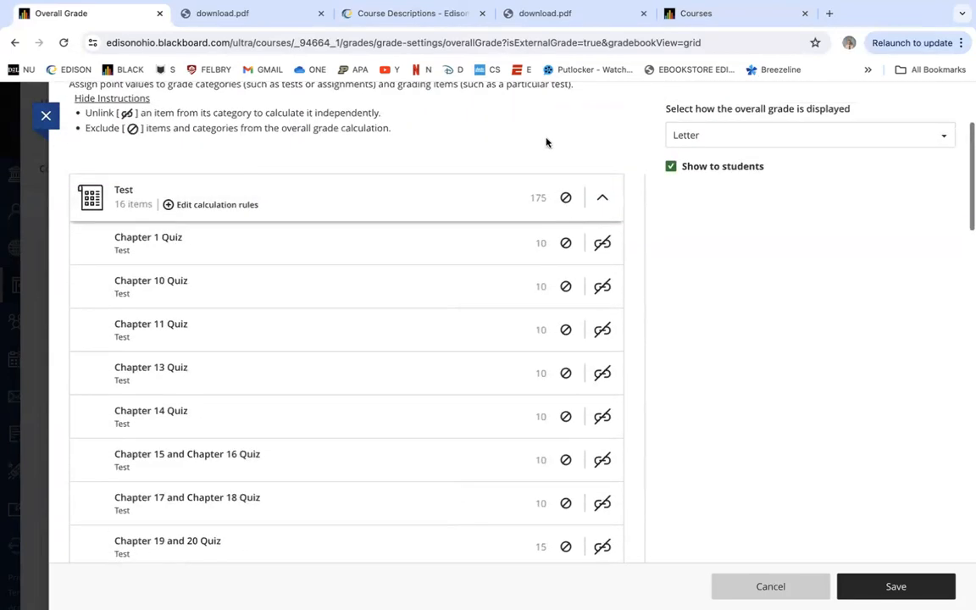
scroll(550, 398, "down", 6)
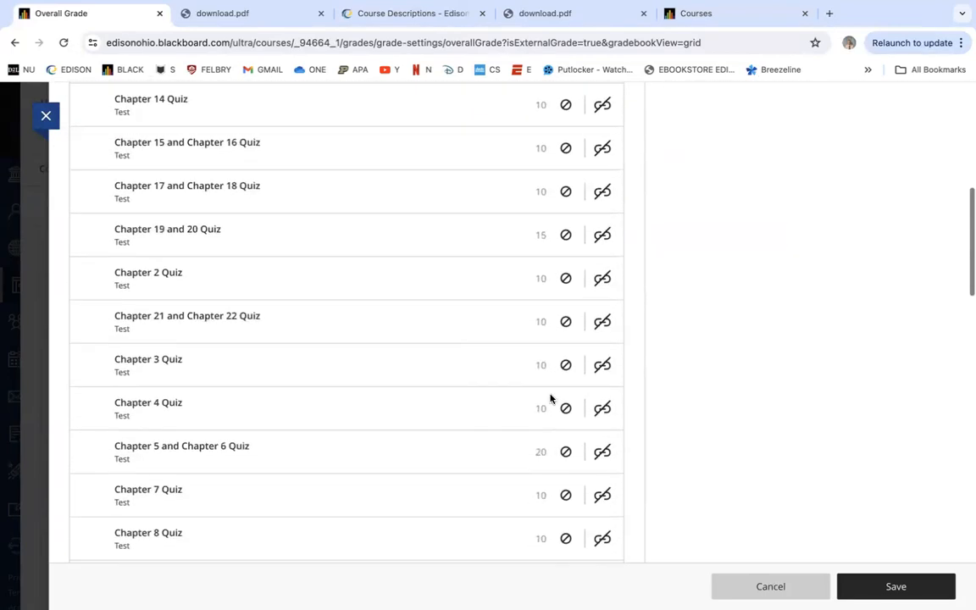
scroll(549, 398, "down", 5)
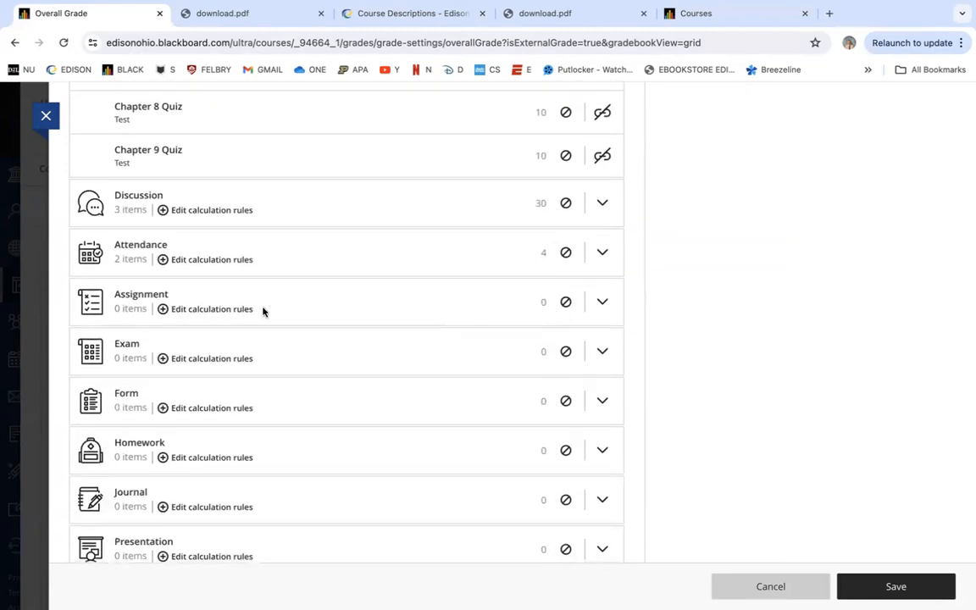
scroll(249, 352, "down", 1)
scroll(249, 349, "up", 1)
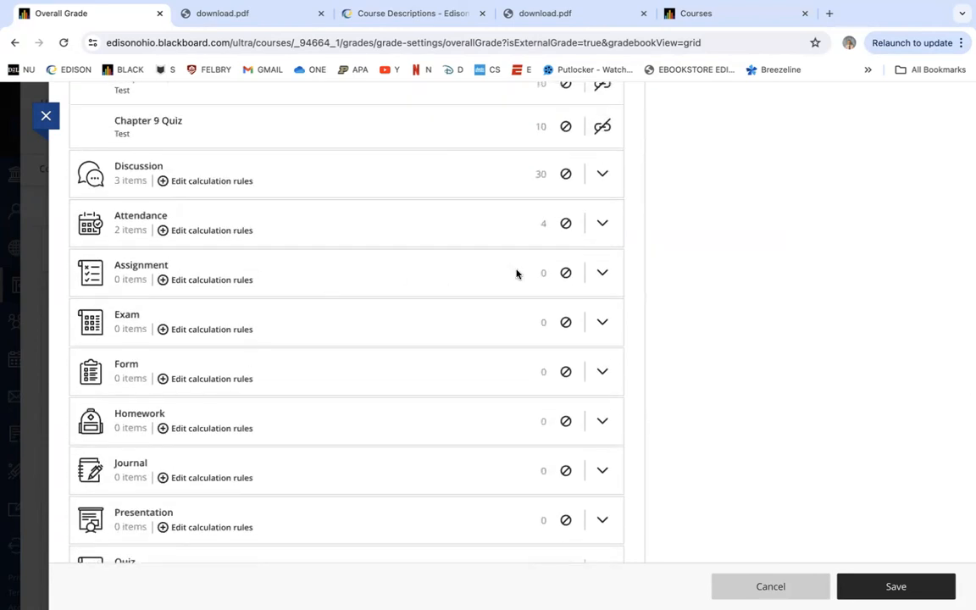
left_click(603, 274)
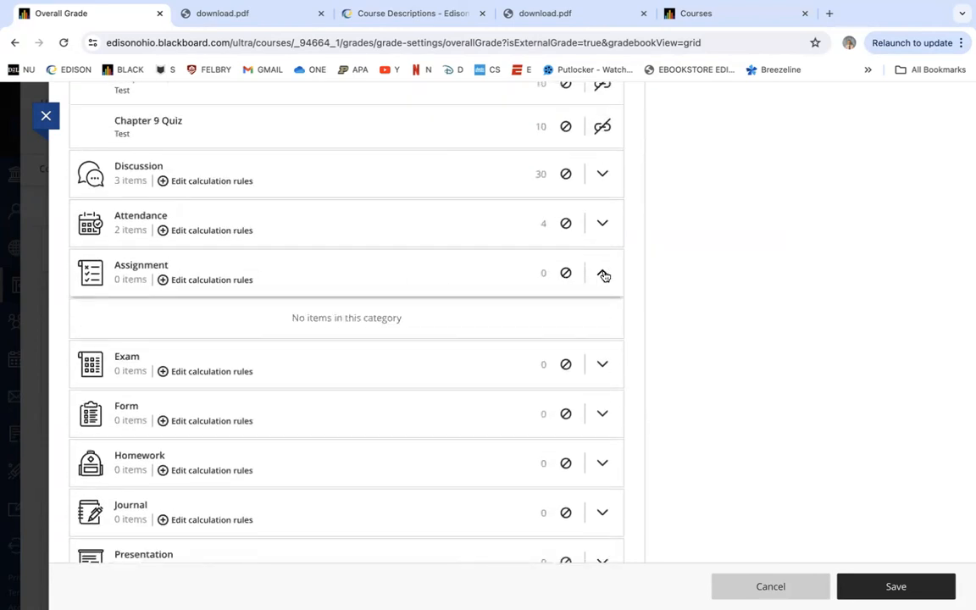
left_click(605, 274)
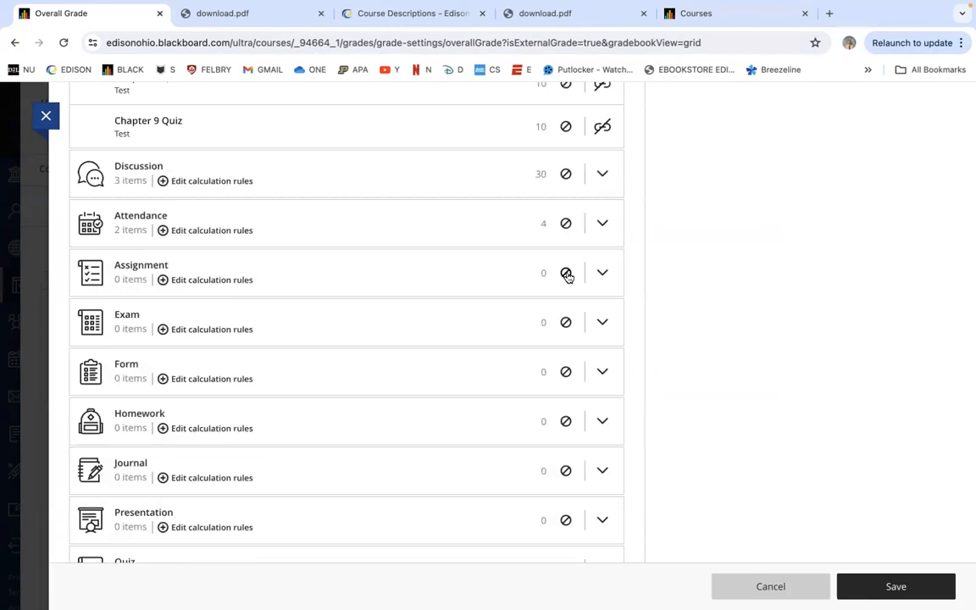
Exclude the empty Assignment, Exam, Form, Homework, Journal, Presentation and Quiz categories from the overall grade calculation
left_click(566, 273)
left_click(566, 322)
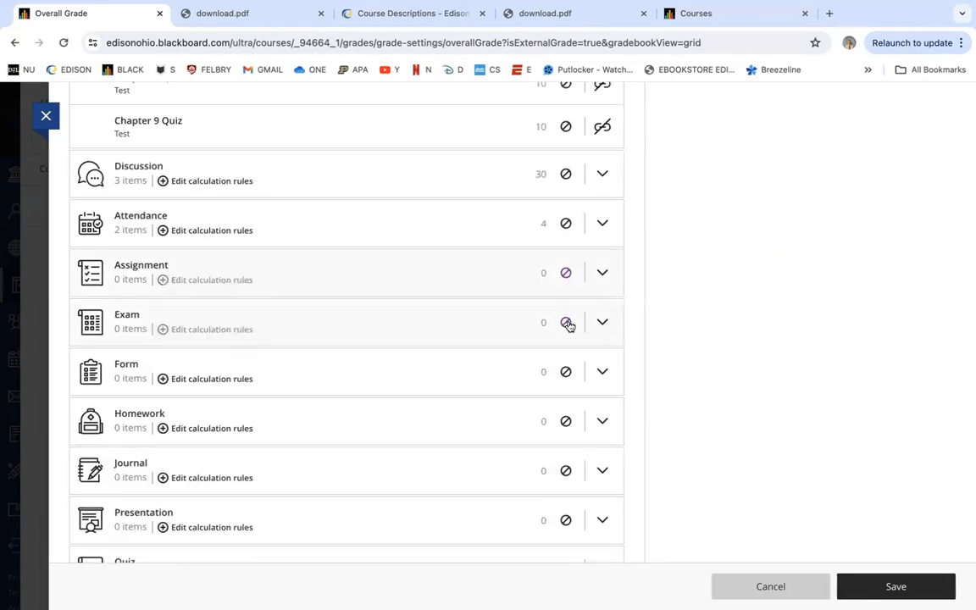
left_click(567, 372)
left_click(566, 421)
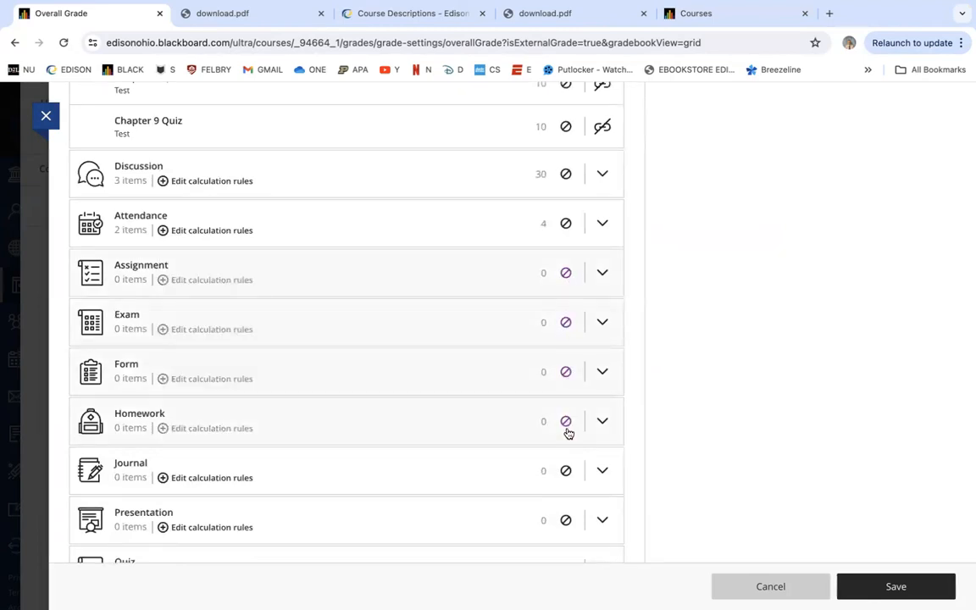
left_click(565, 470)
left_click(566, 520)
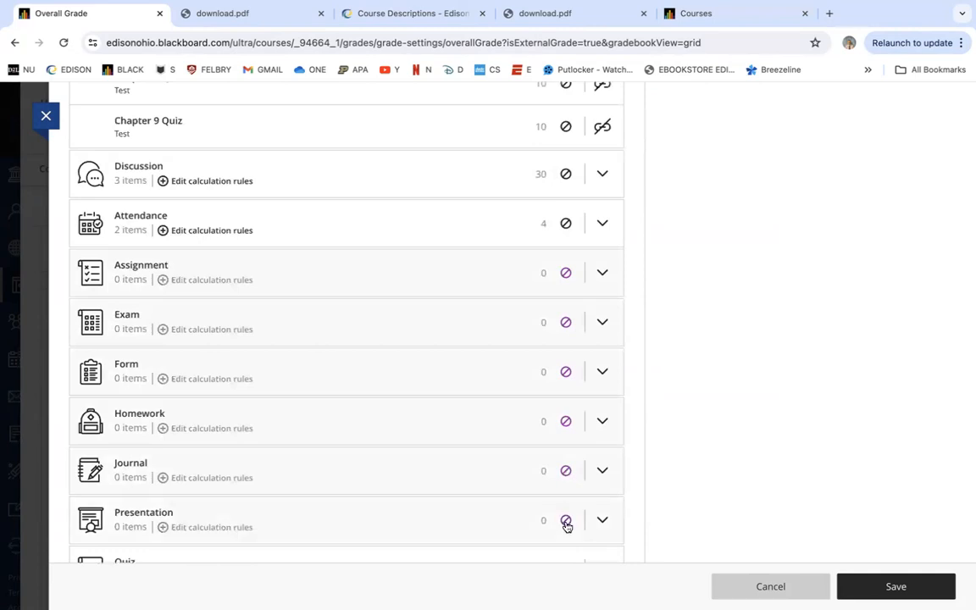
scroll(571, 358, "down", 5)
left_click(566, 354)
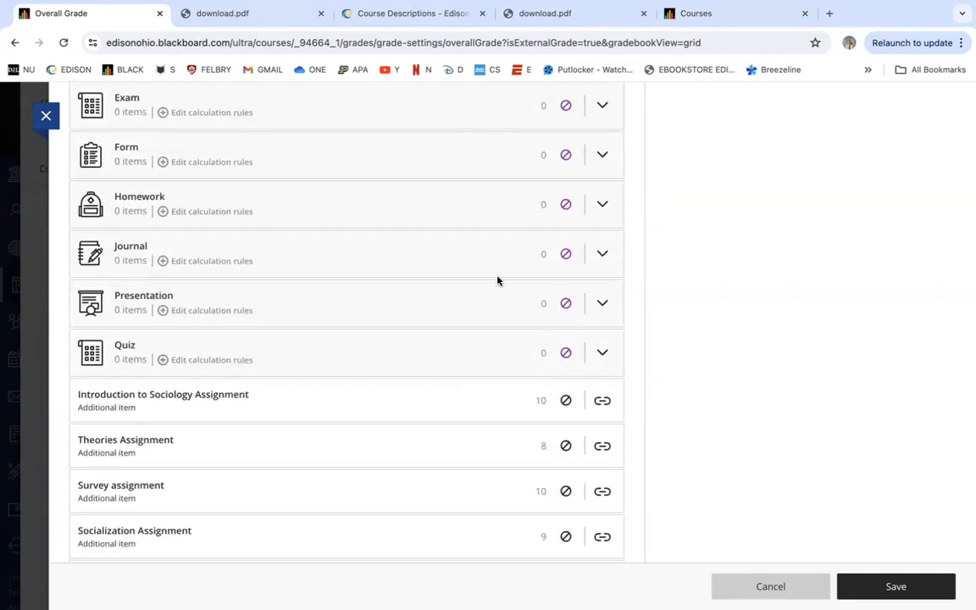
Review the excluded categories, the unlinked assignments with their point values, and the points total of the overall grade calculation
scroll(497, 280, "down", 6)
scroll(545, 178, "up", 8)
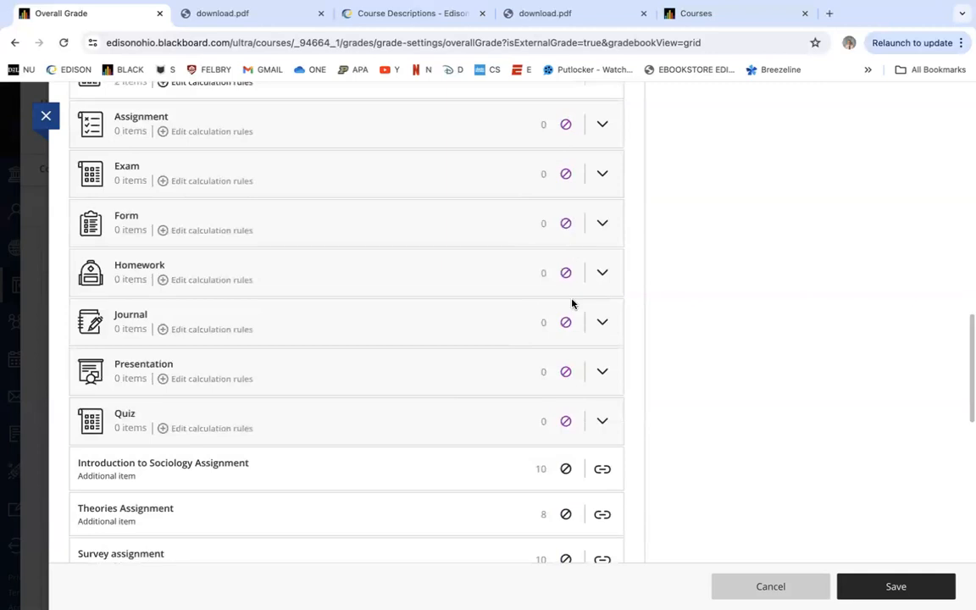
scroll(453, 331, "down", 7)
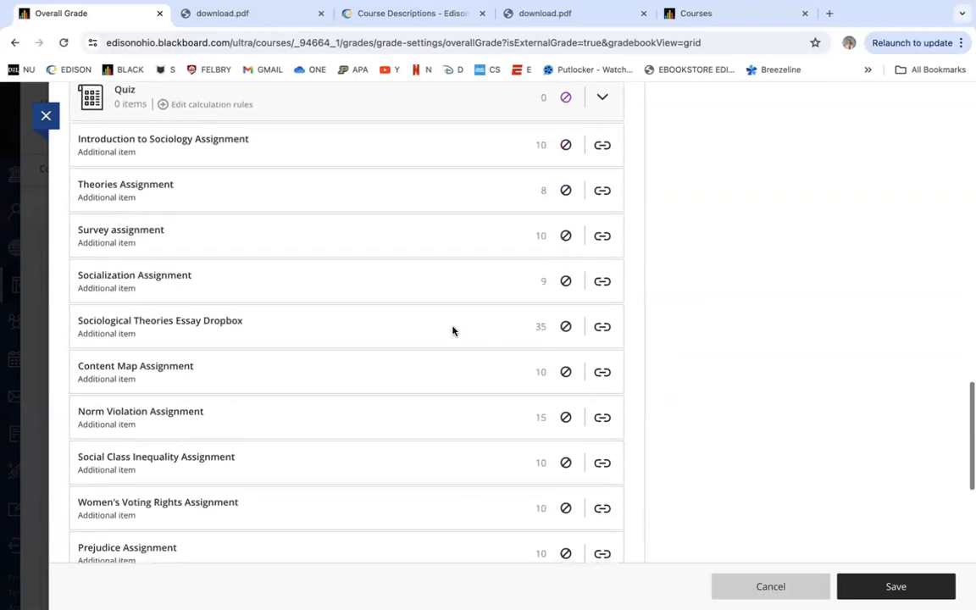
scroll(453, 331, "down", 1)
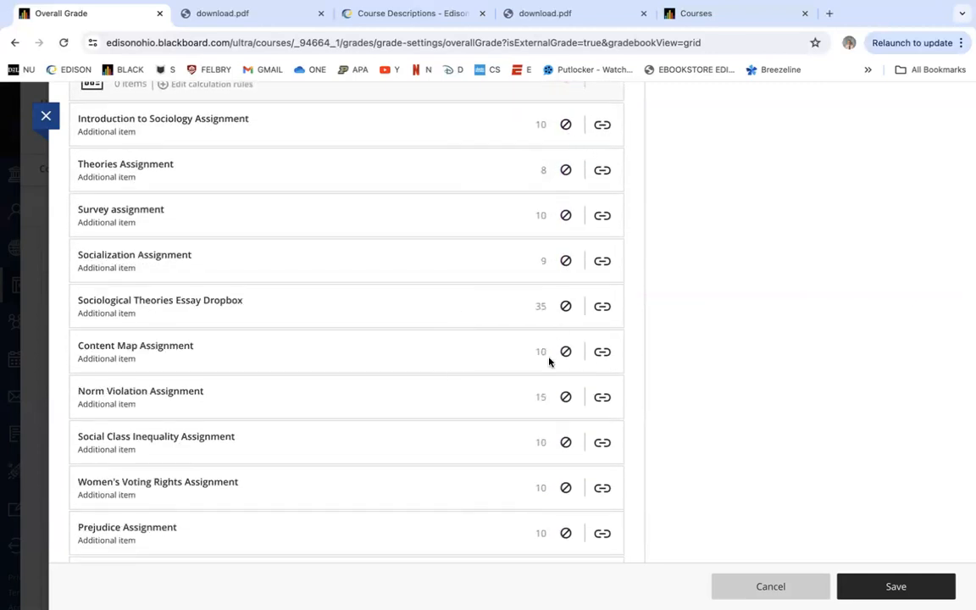
scroll(549, 361, "down", 5)
scroll(549, 362, "down", 7)
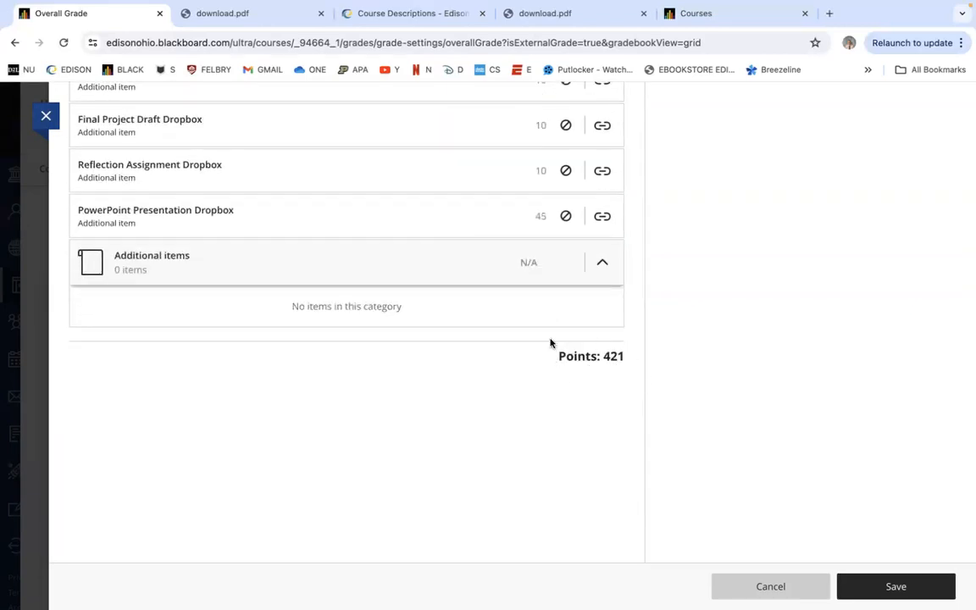
scroll(549, 343, "up", 20)
scroll(550, 343, "down", 4)
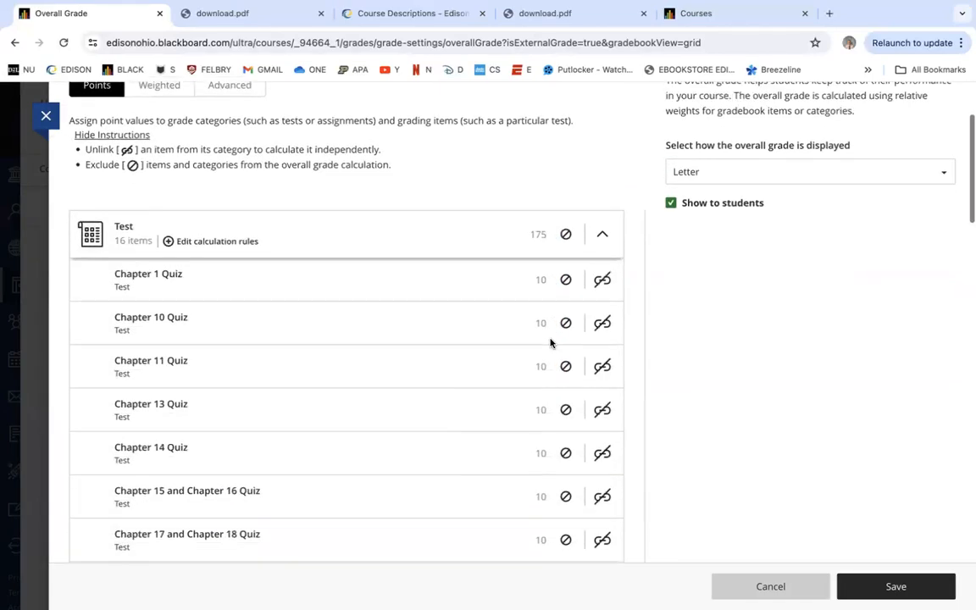
Try excluding the Test category from the overall grade, include it again, and collapse its quiz list
left_click(567, 217)
left_click(567, 217)
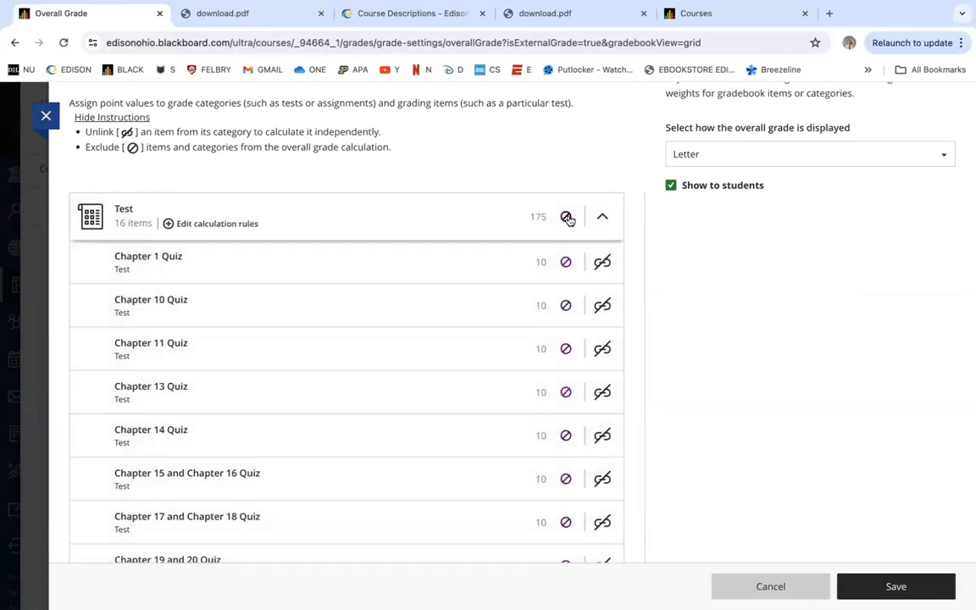
left_click(603, 221)
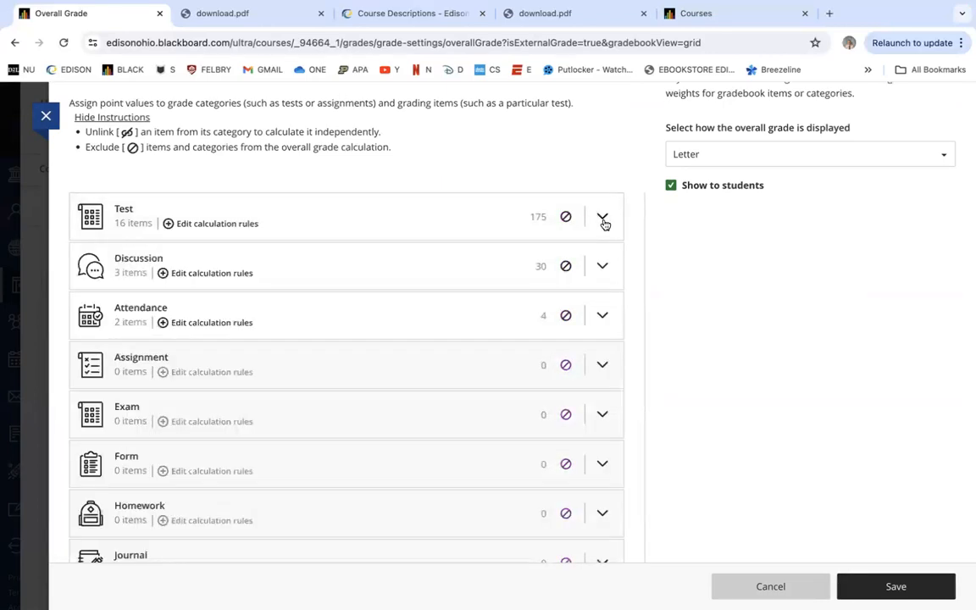
Check the category and assignment list once more and save the points-based overall grade calculation
scroll(413, 261, "down", 1)
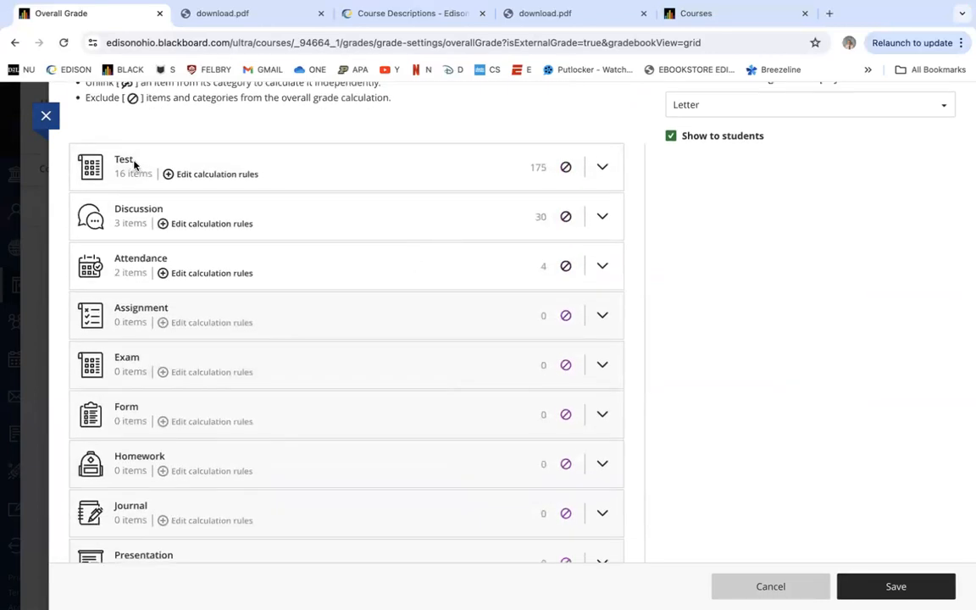
scroll(127, 277, "down", 3)
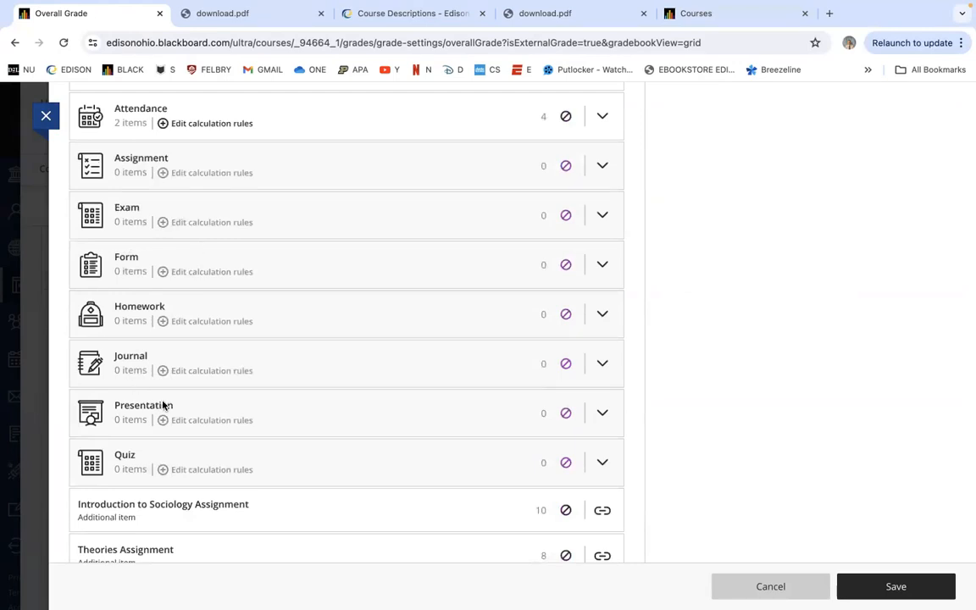
scroll(306, 352, "down", 6)
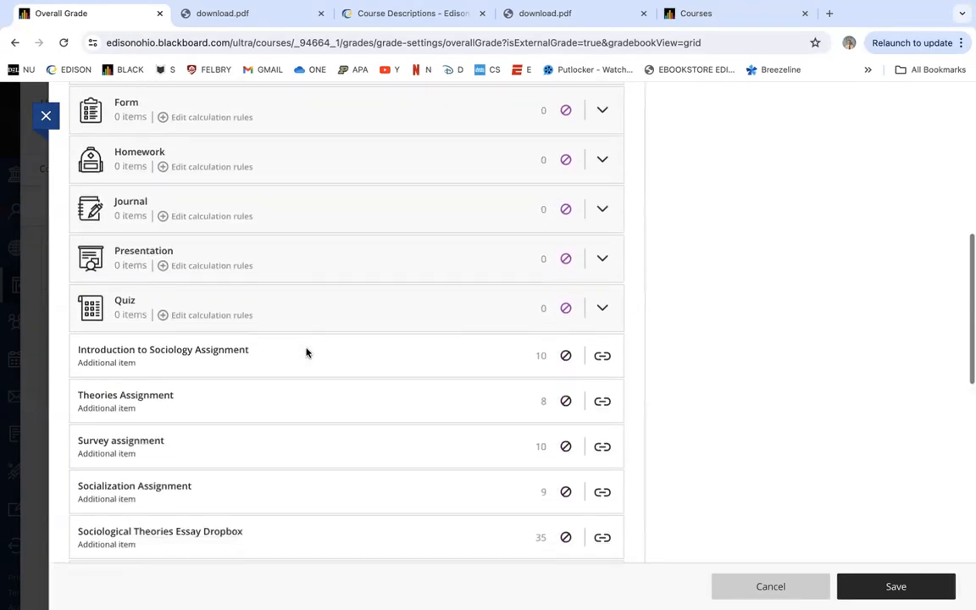
left_click(908, 583)
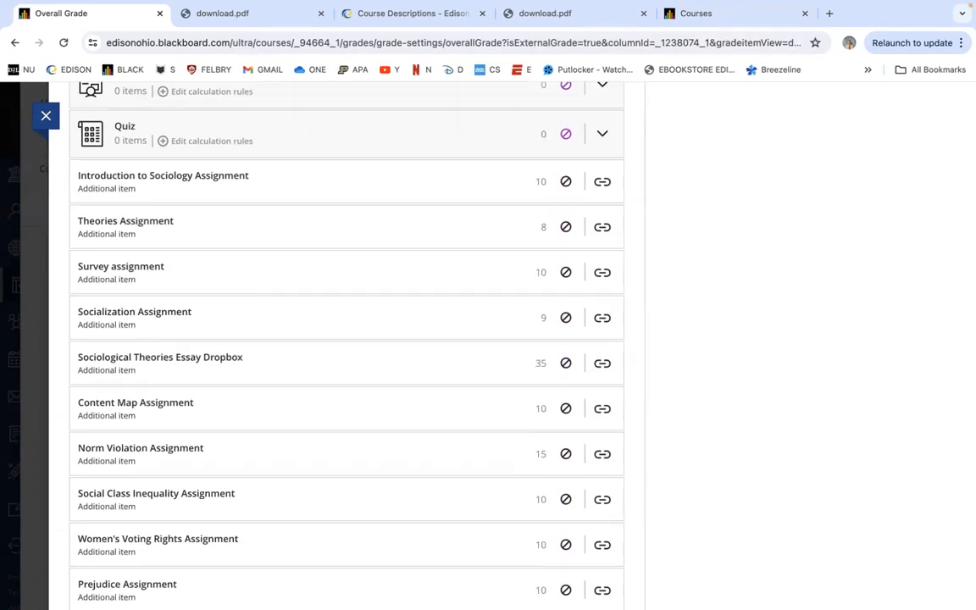
Set the overall grade to be displayed as Percentage and save the setting
scroll(807, 419, "down", 10)
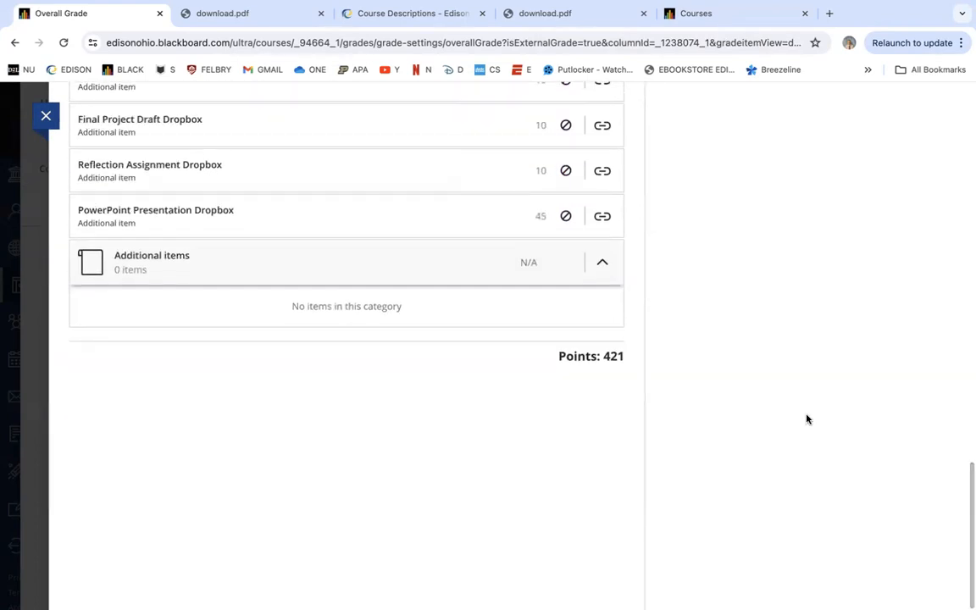
scroll(806, 418, "up", 20)
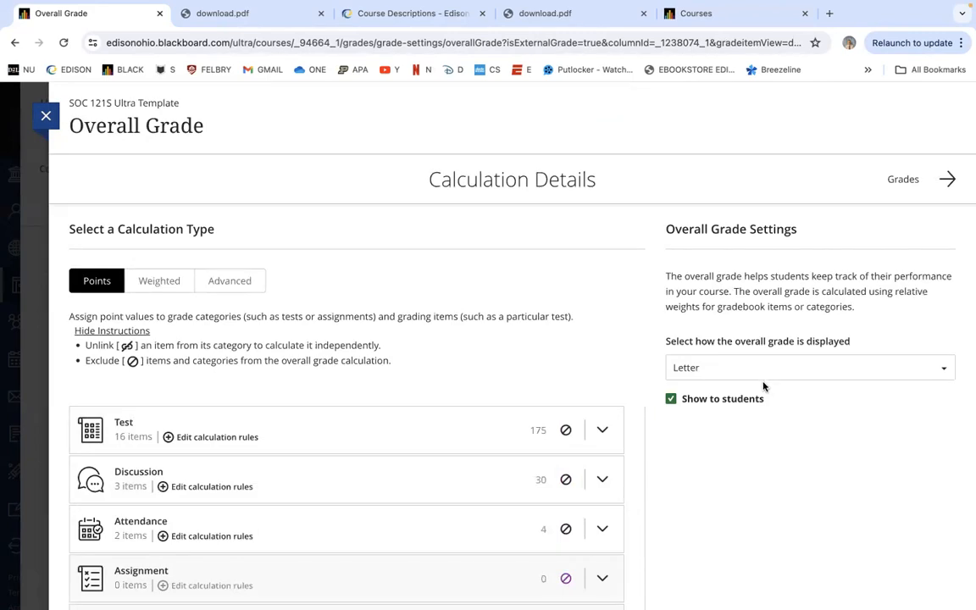
left_click(723, 365)
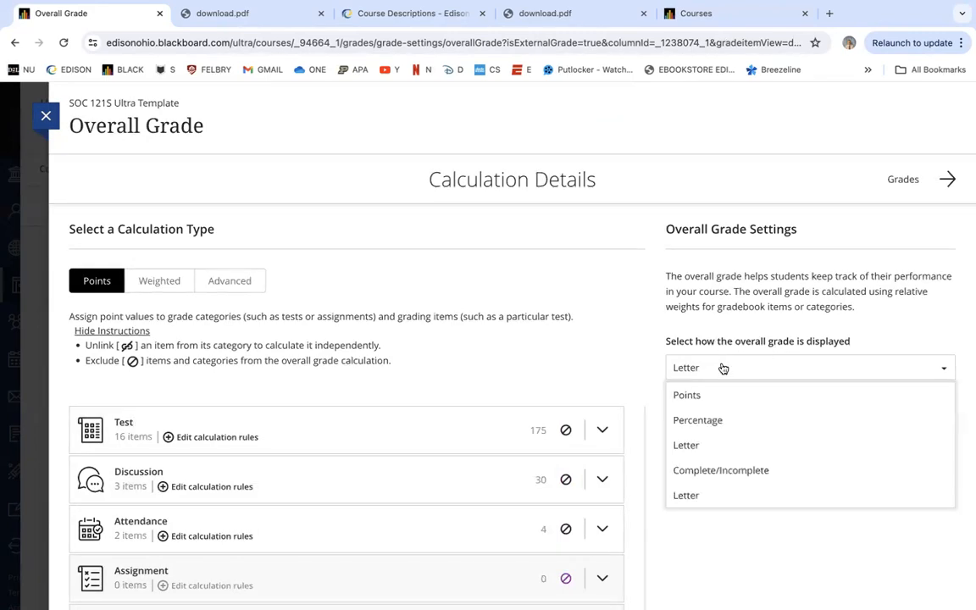
left_click(696, 421)
left_click(697, 421)
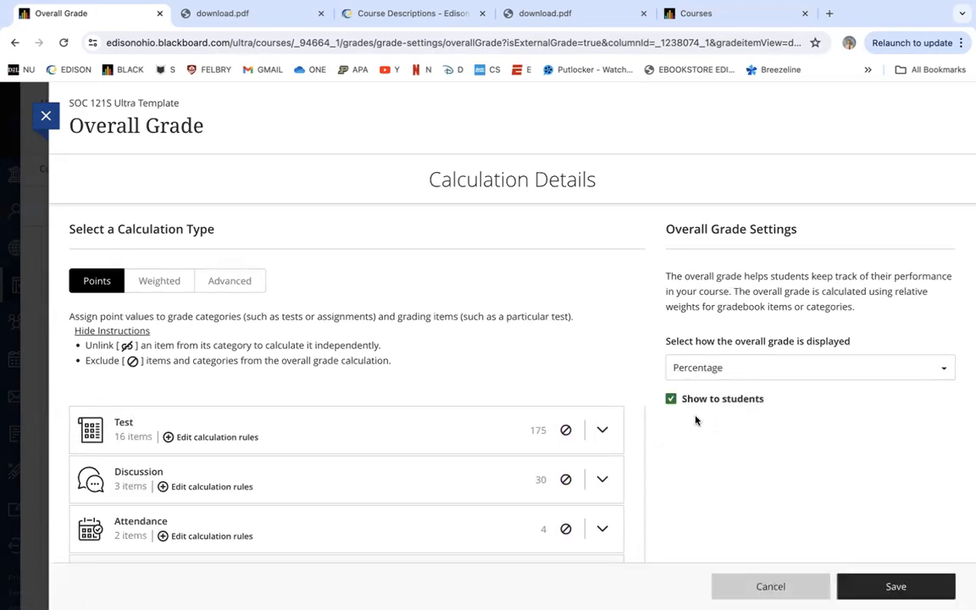
left_click(896, 586)
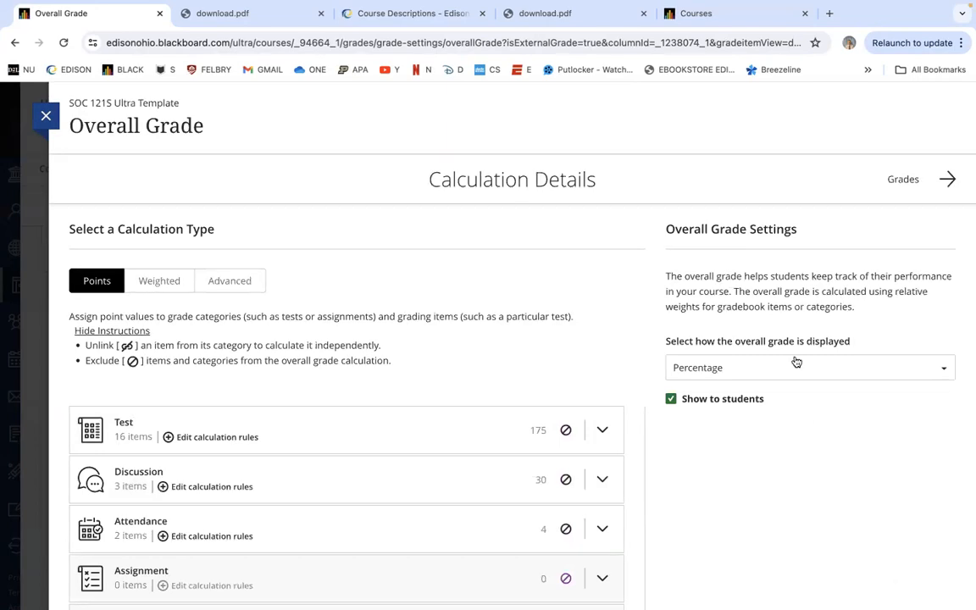
Close the overall grade calculation and the Gradebook Settings, and reload the gradebook's Grades grid
scroll(315, 365, "down", 3)
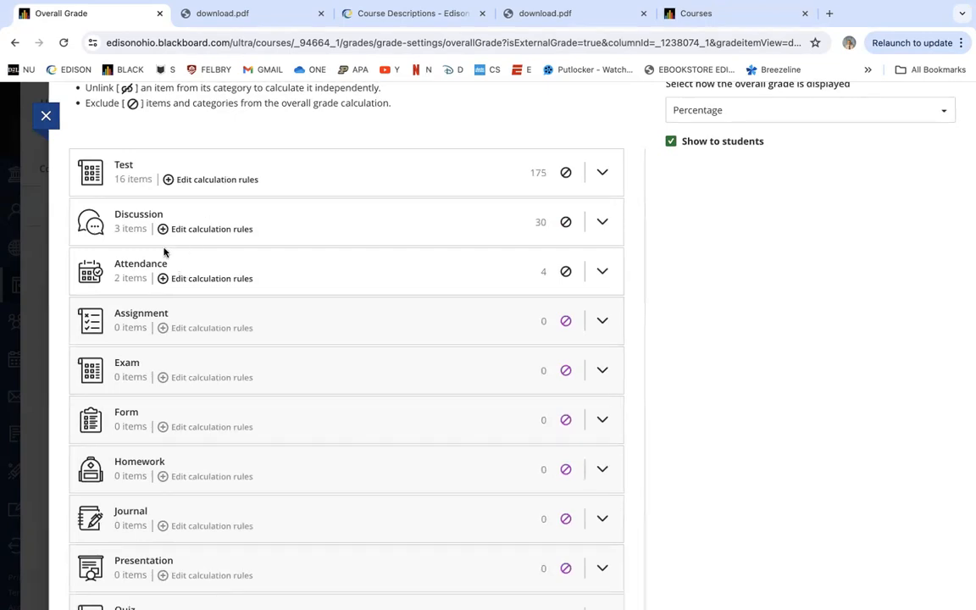
scroll(150, 297, "up", 3)
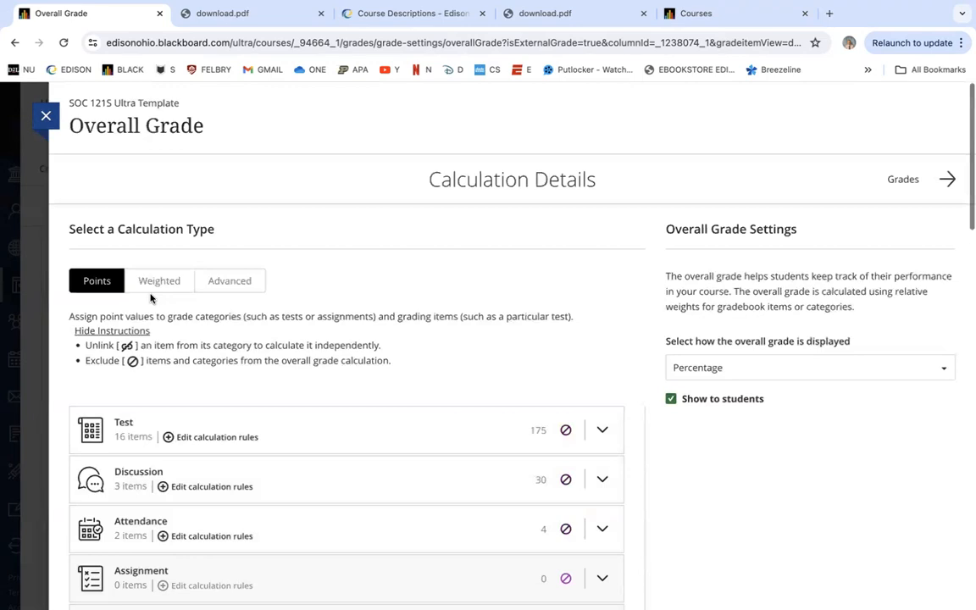
left_click(47, 116)
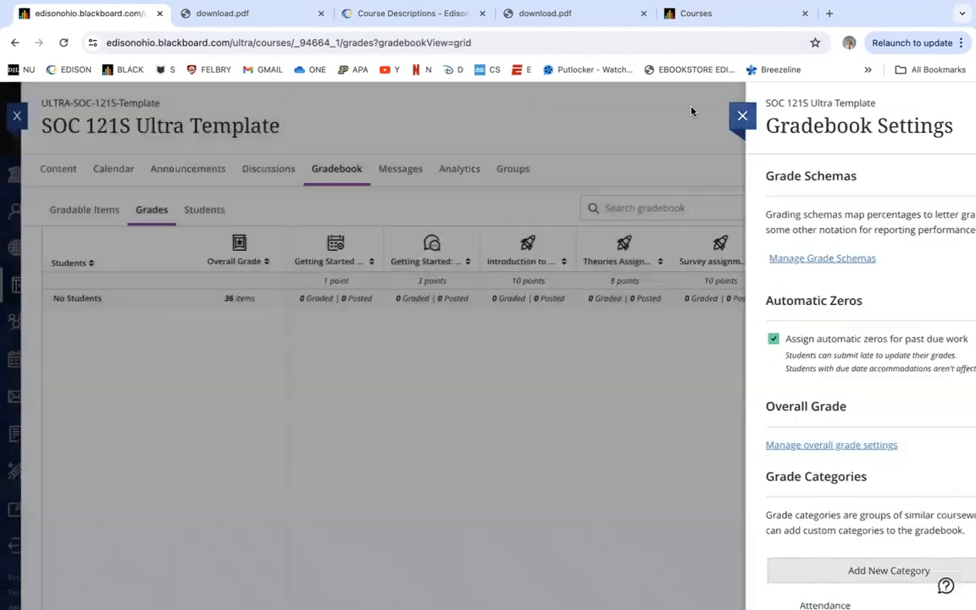
left_click(691, 111)
left_click(65, 43)
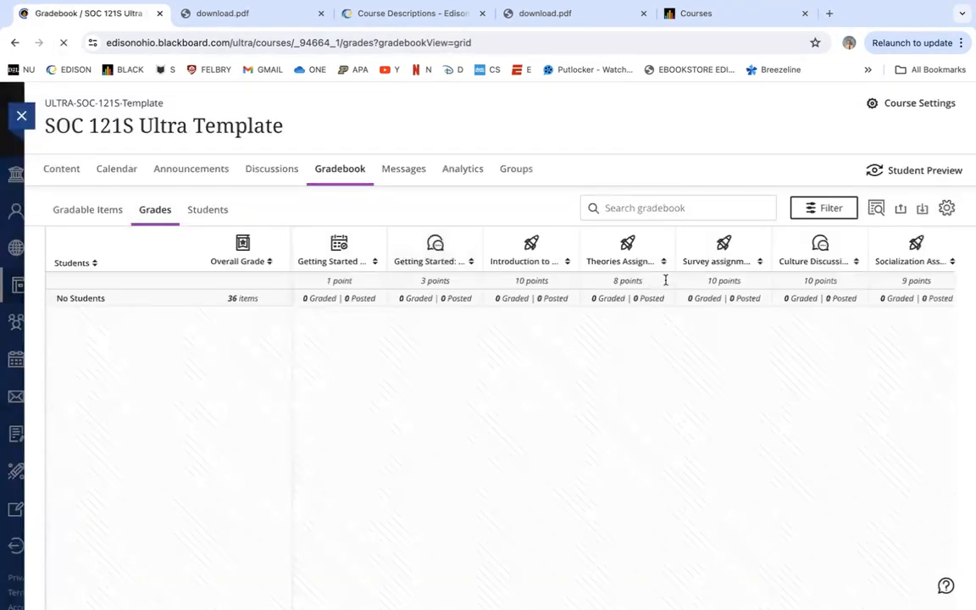
scroll(730, 273, "right", 3)
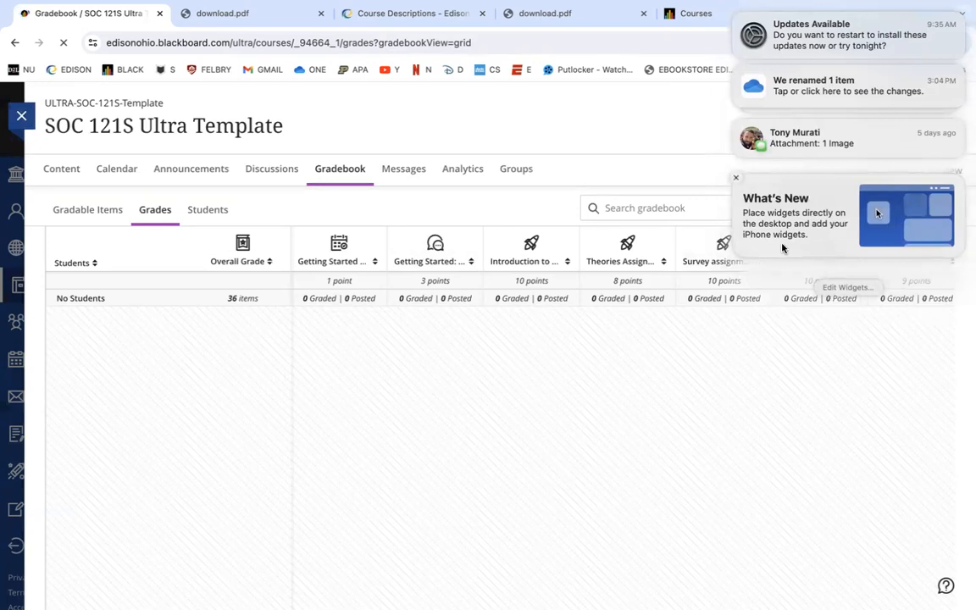
left_click(688, 178)
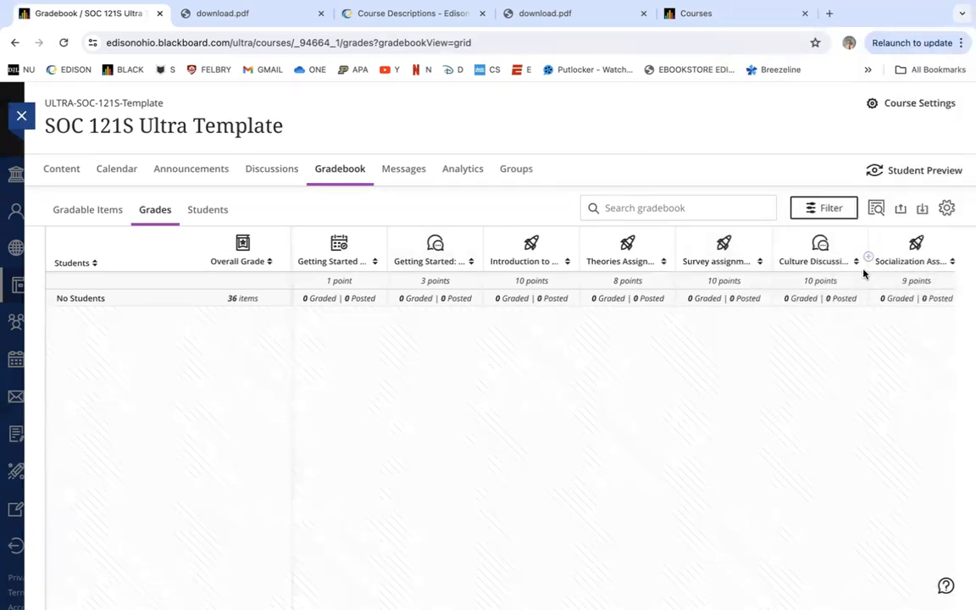
Look through the Grades grid's columns and their point values, from the Getting Started items to the last chapter quizzes
scroll(864, 273, "right", 5)
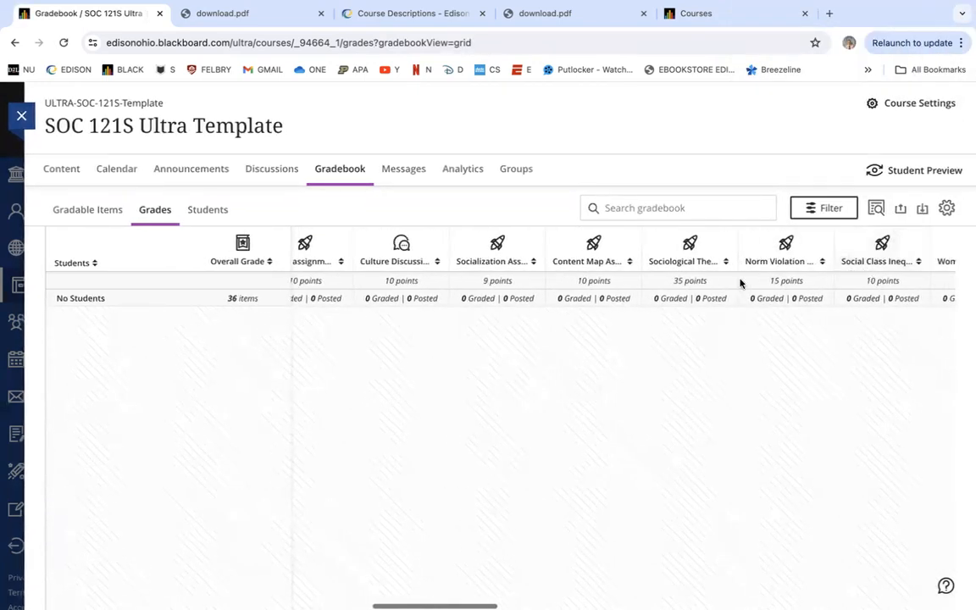
scroll(739, 283, "right", 5)
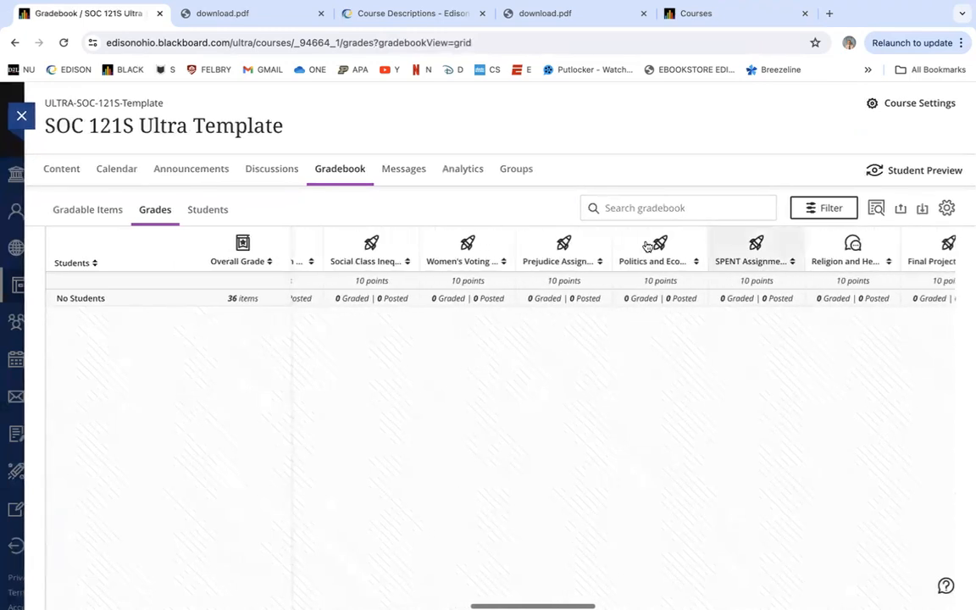
scroll(646, 246, "right", 5)
scroll(708, 248, "right", 6)
scroll(707, 246, "right", 5)
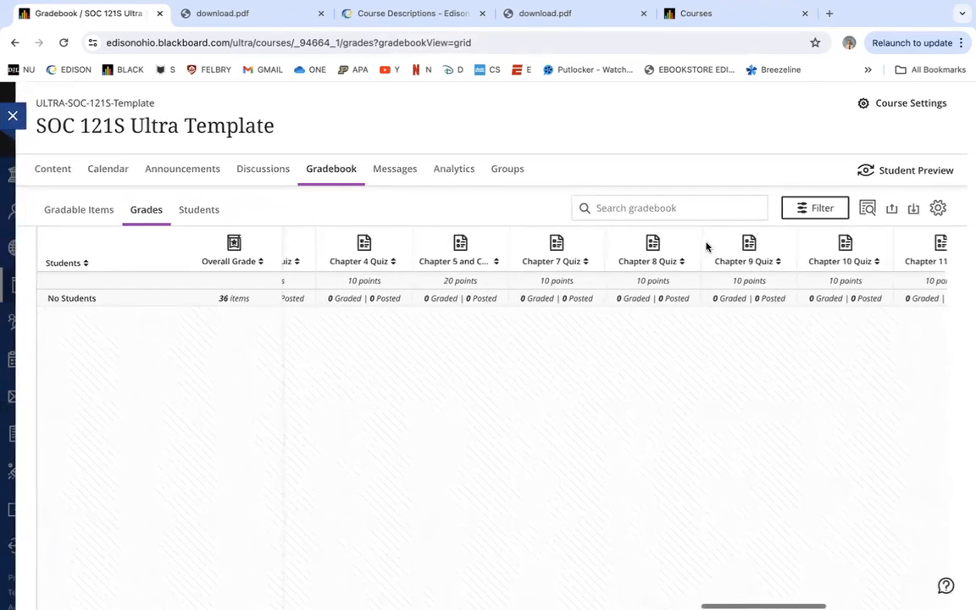
scroll(754, 246, "right", 3)
scroll(755, 248, "right", 4)
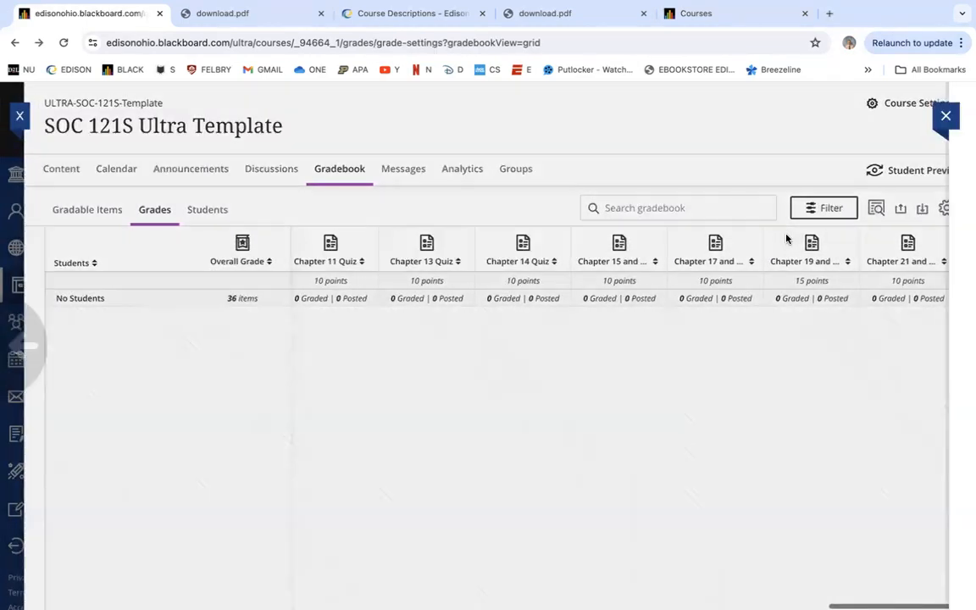
Look back over the later chapter quiz columns, closing the Gradebook Settings and Overall Grade panels that were reopened
left_click(688, 115)
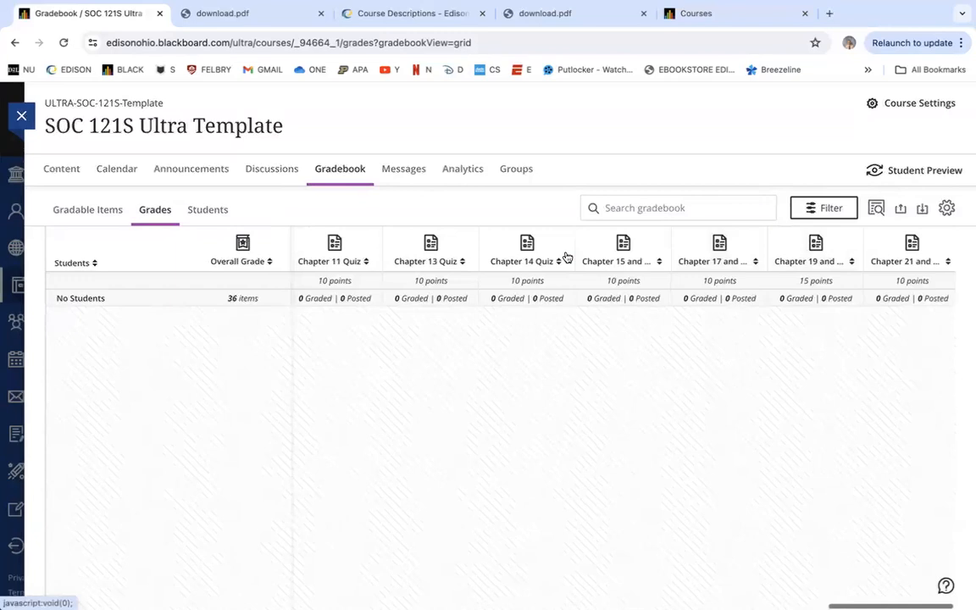
scroll(567, 257, "left", 3)
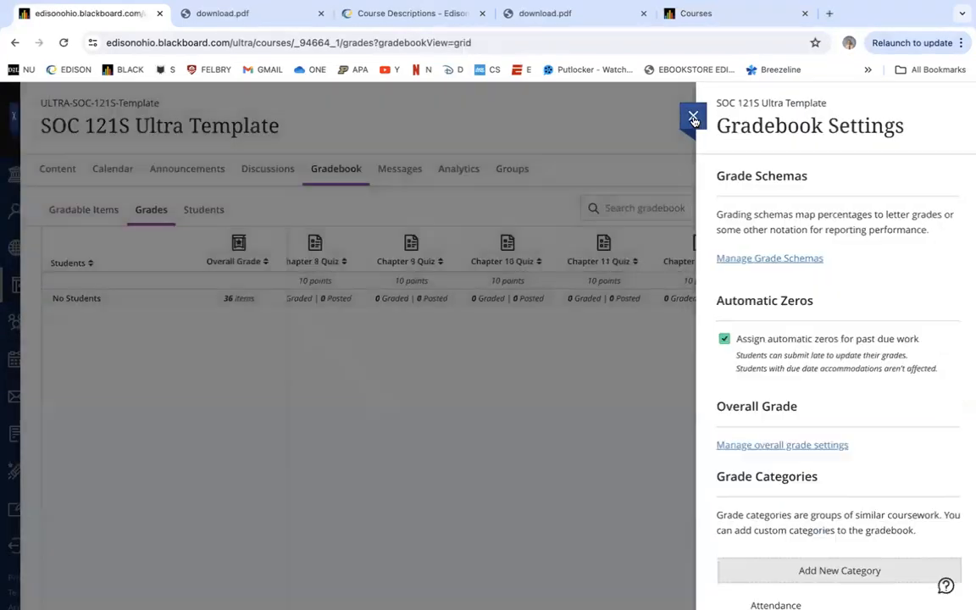
left_click(693, 116)
scroll(551, 275, "left", 2)
scroll(551, 275, "left", 3)
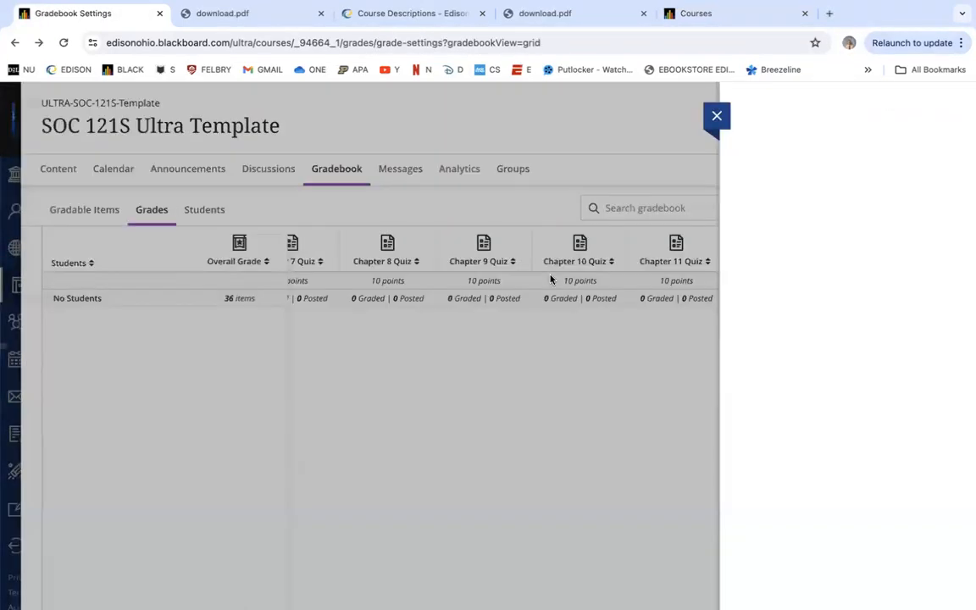
scroll(495, 247, "left", 3)
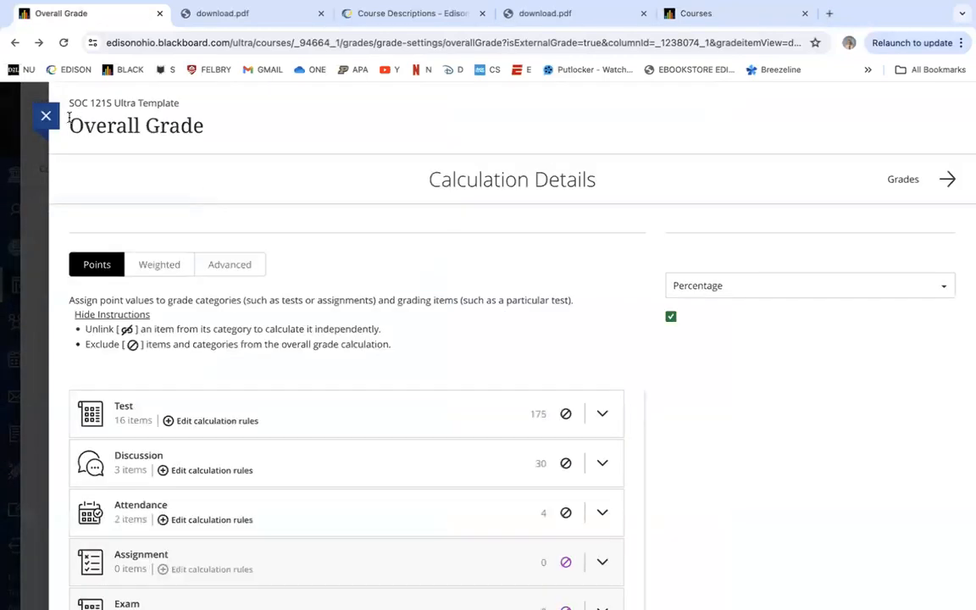
left_click(45, 115)
left_click(688, 118)
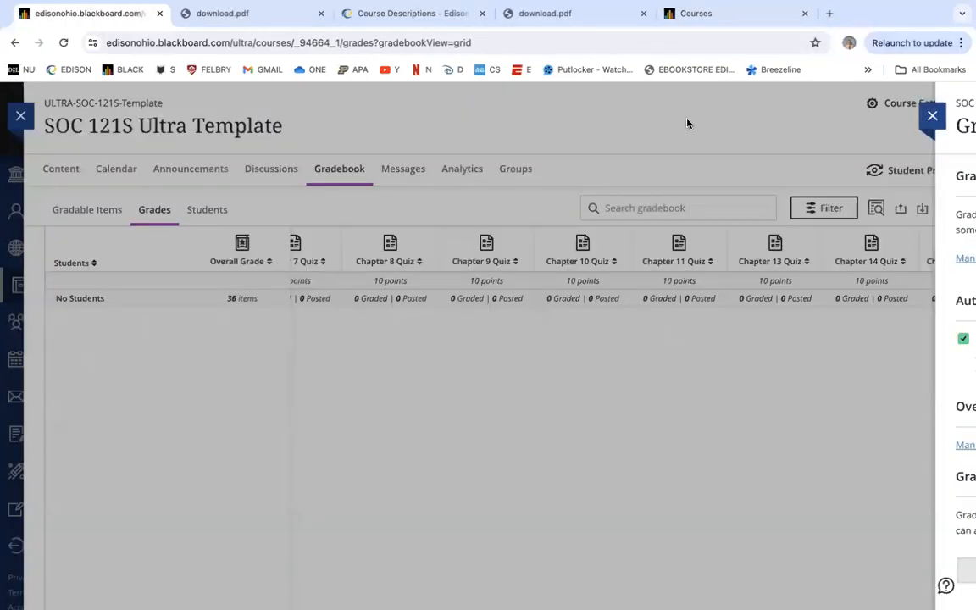
Check the Chapter 4 to Chapter 11 quiz columns and close the overall grade and settings panels again
scroll(691, 266, "left", 3)
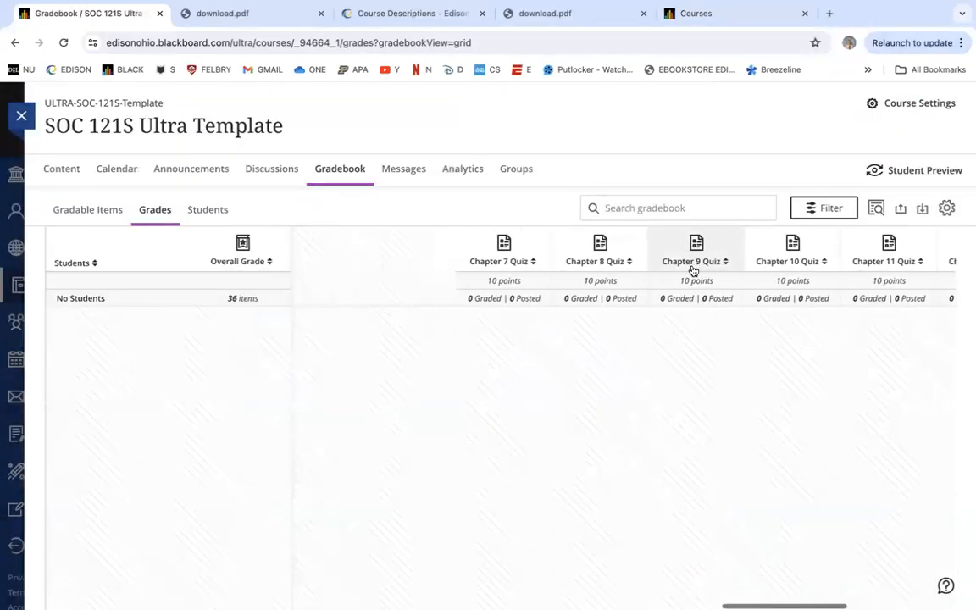
scroll(693, 271, "left", 3)
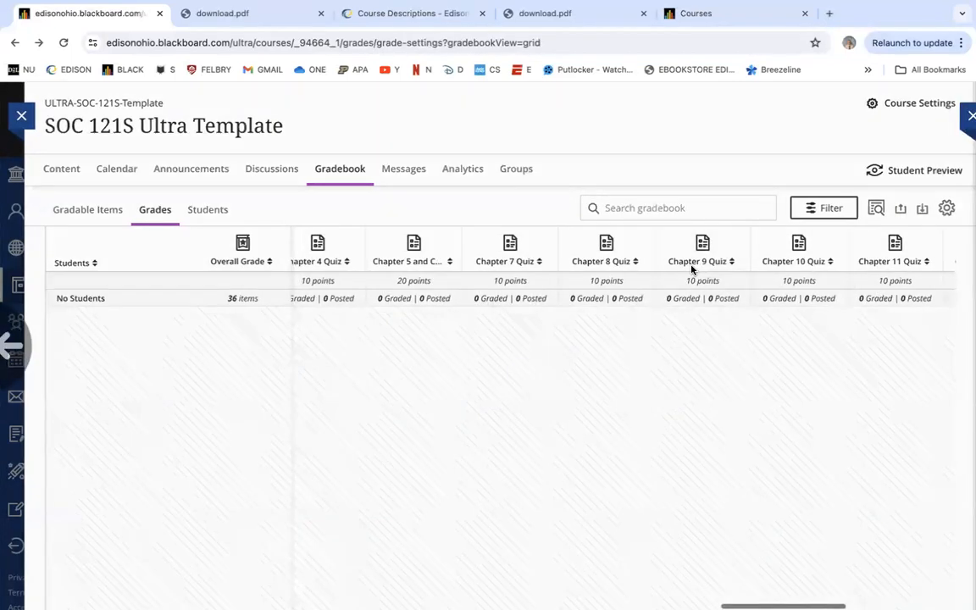
scroll(644, 271, "right", 3)
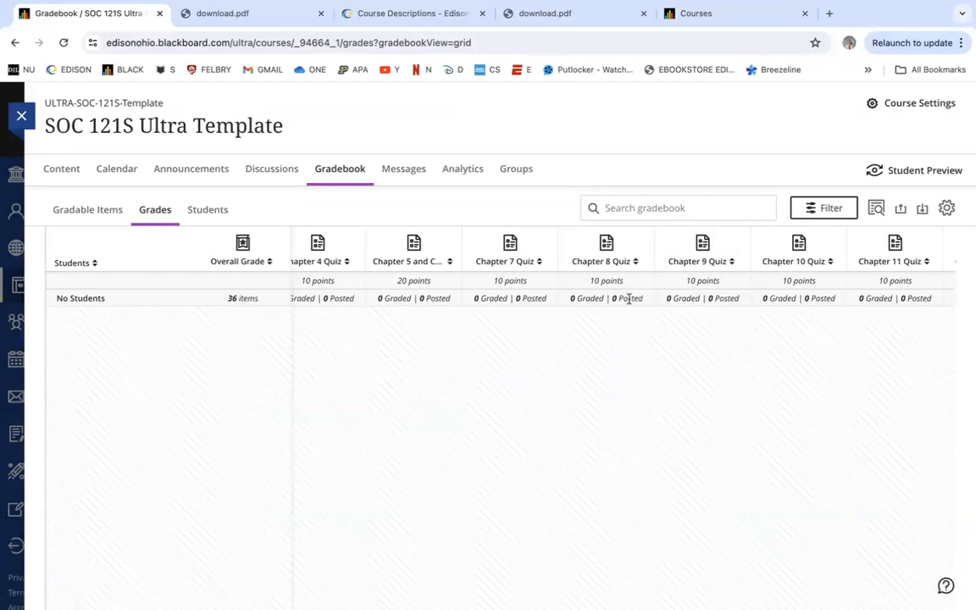
scroll(525, 290, "left", 5)
scroll(525, 290, "left", 5)
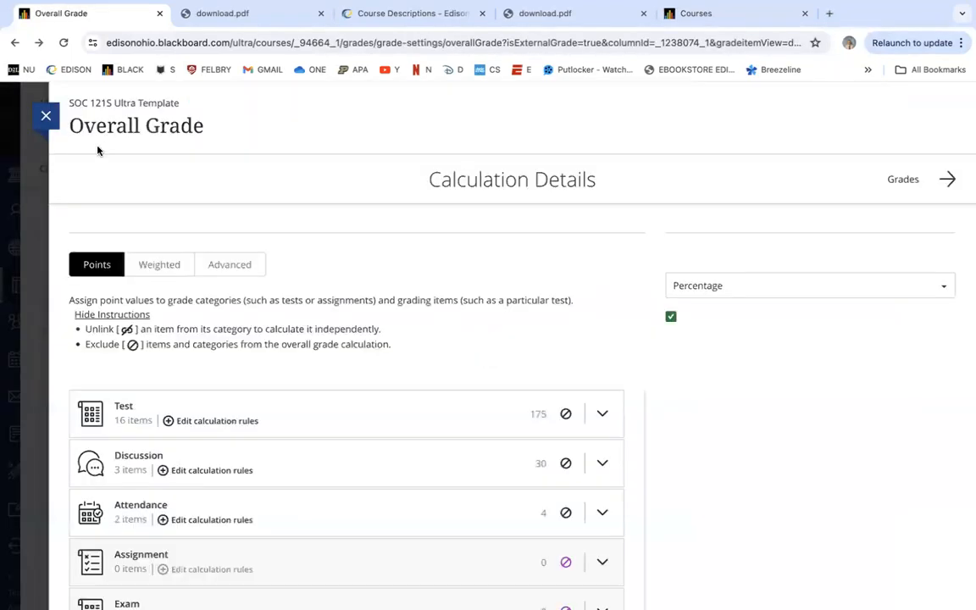
left_click(46, 115)
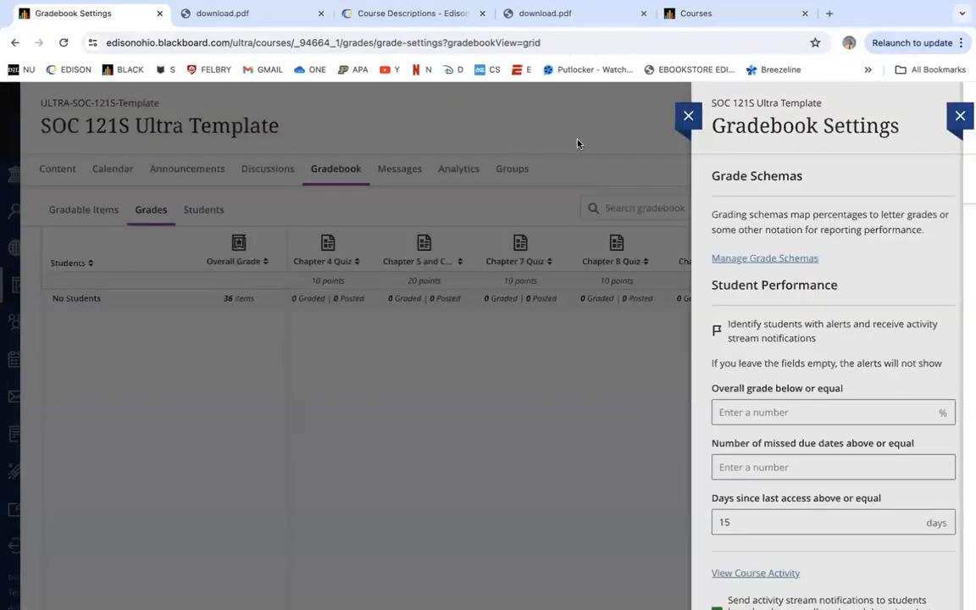
left_click(687, 115)
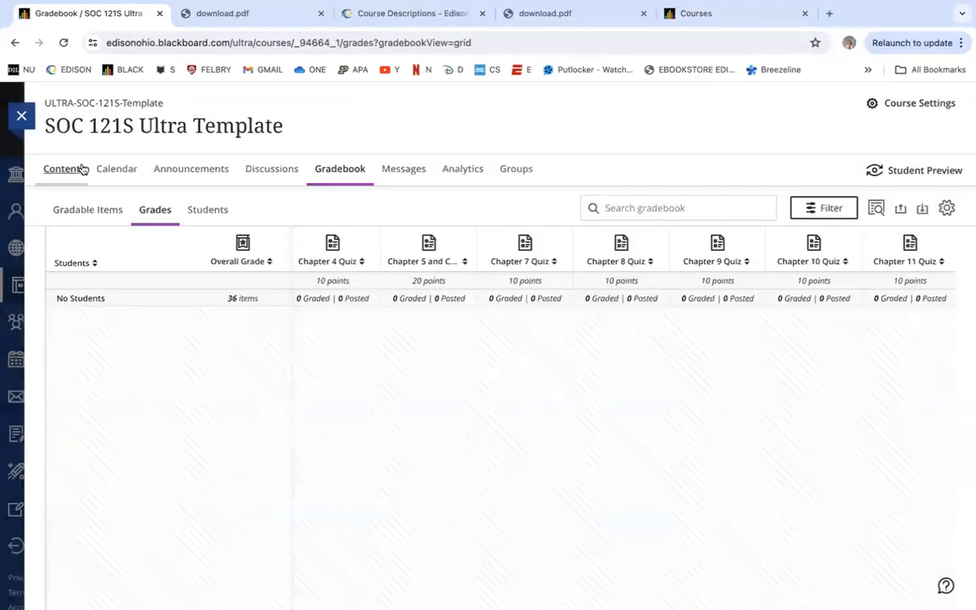
Reload the Grades grid, review the assignment columns from the start, and sort by the Women's Voting assignment
left_click(64, 42)
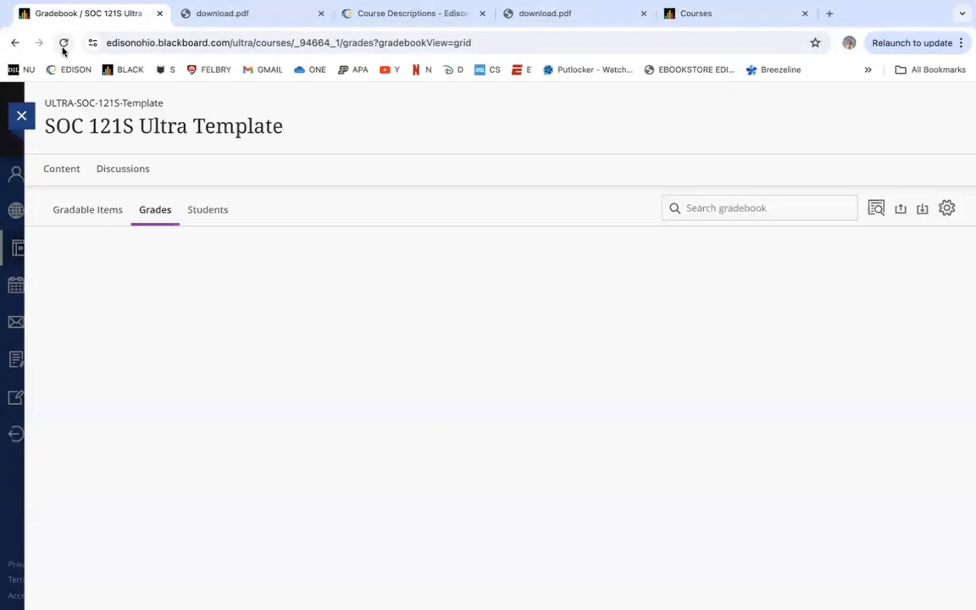
scroll(614, 257, "right", 1)
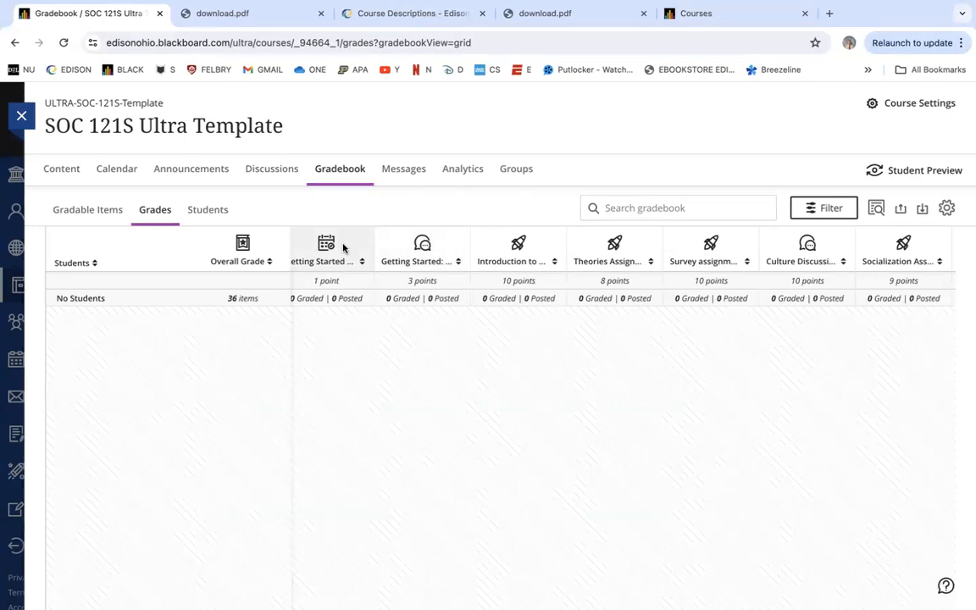
scroll(705, 256, "right", 5)
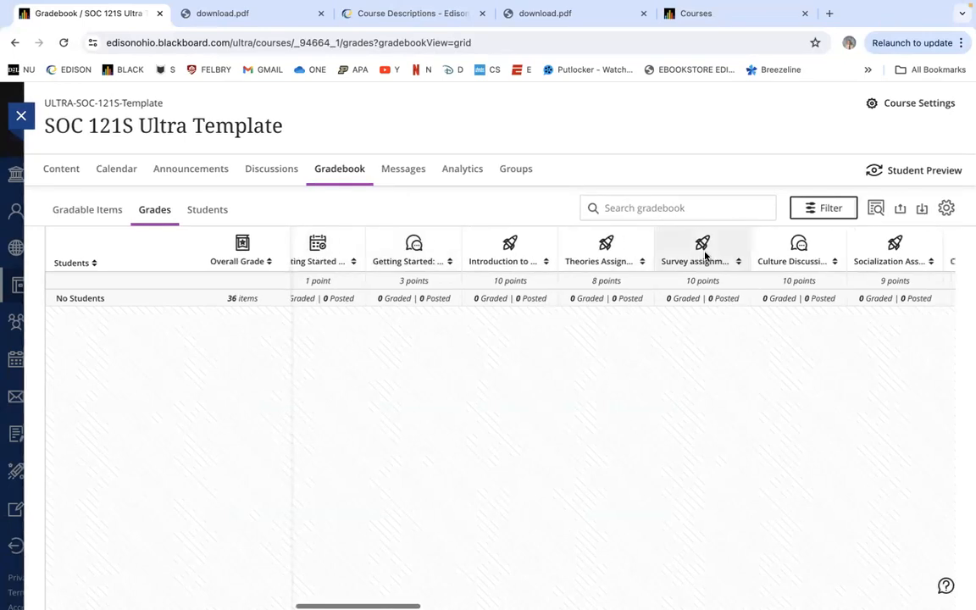
scroll(705, 256, "right", 9)
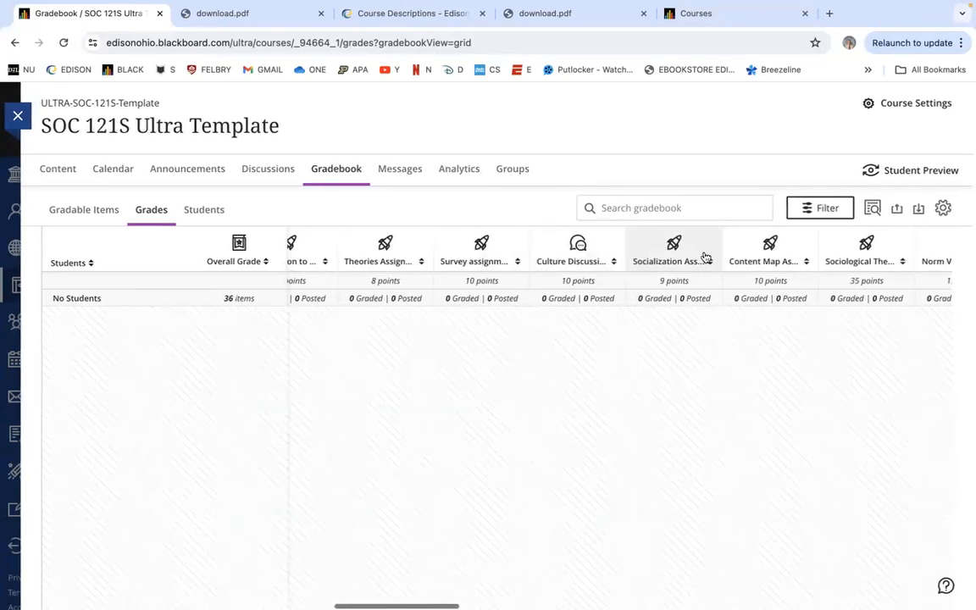
scroll(705, 257, "right", 1)
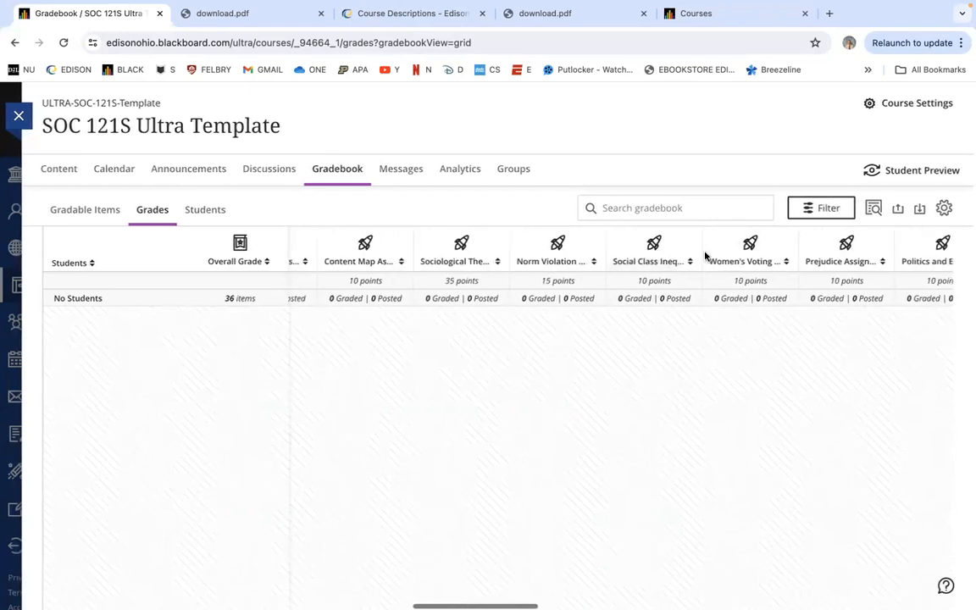
left_click(747, 263)
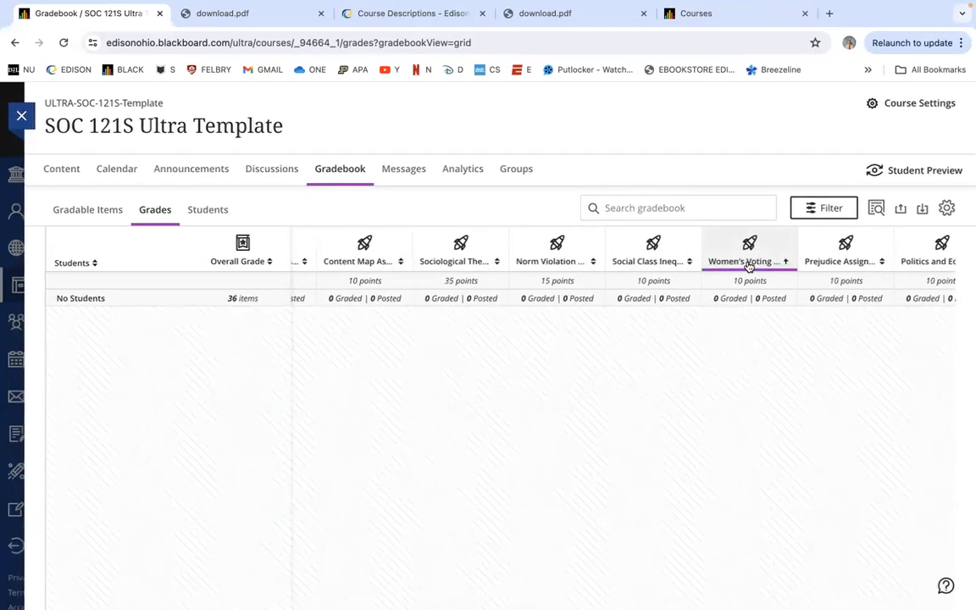
Leave the SOC 121S Ultra Template and open the SOC 121S 8WK Ultra Template from the course list
left_click(21, 115)
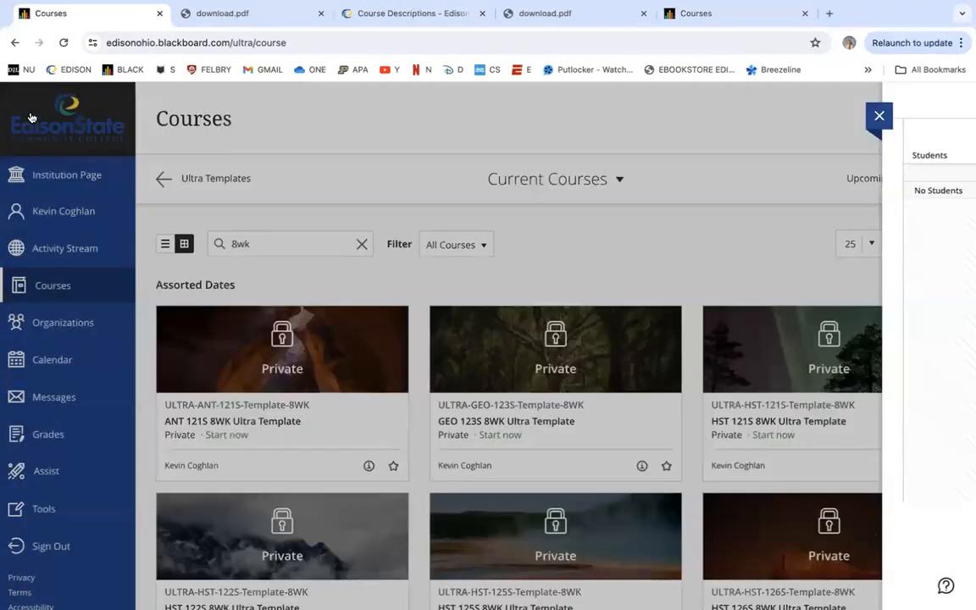
scroll(642, 298, "down", 5)
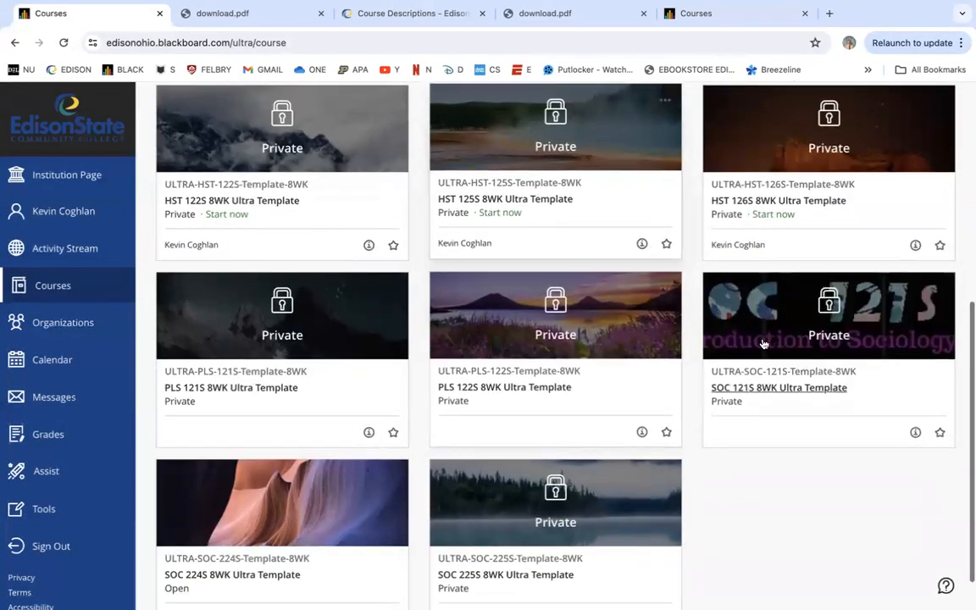
left_click(778, 342)
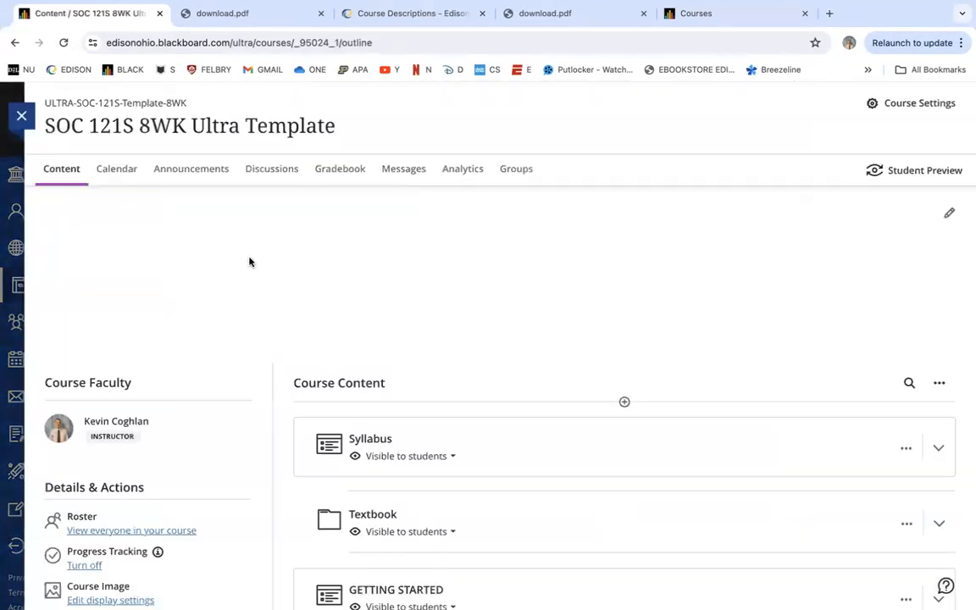
Expand the Assignments module and its Week 3: 6/17-6/23 folder in the course content
scroll(283, 338, "down", 3)
left_click(393, 481)
scroll(626, 413, "down", 5)
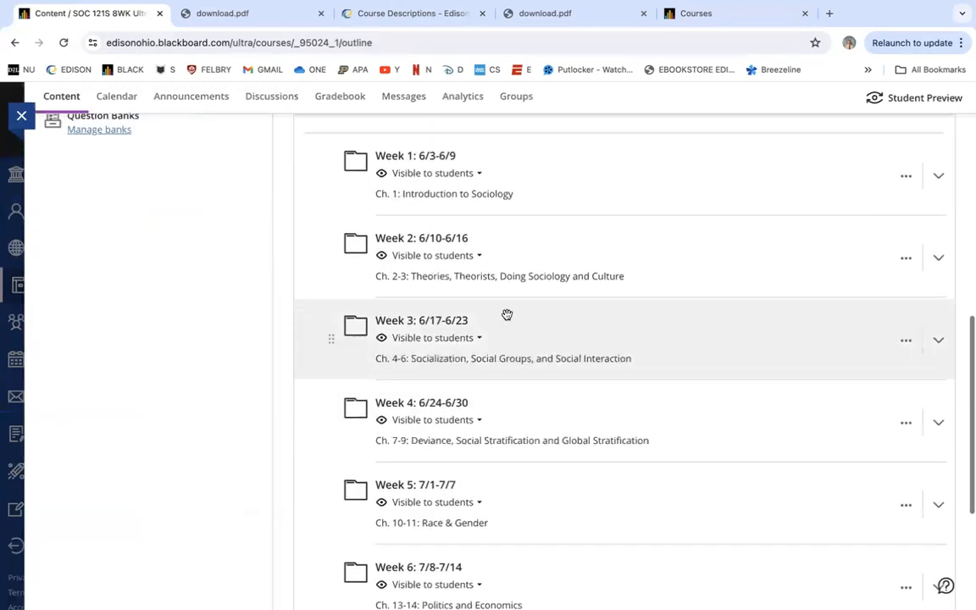
left_click(560, 333)
scroll(560, 335, "down", 3)
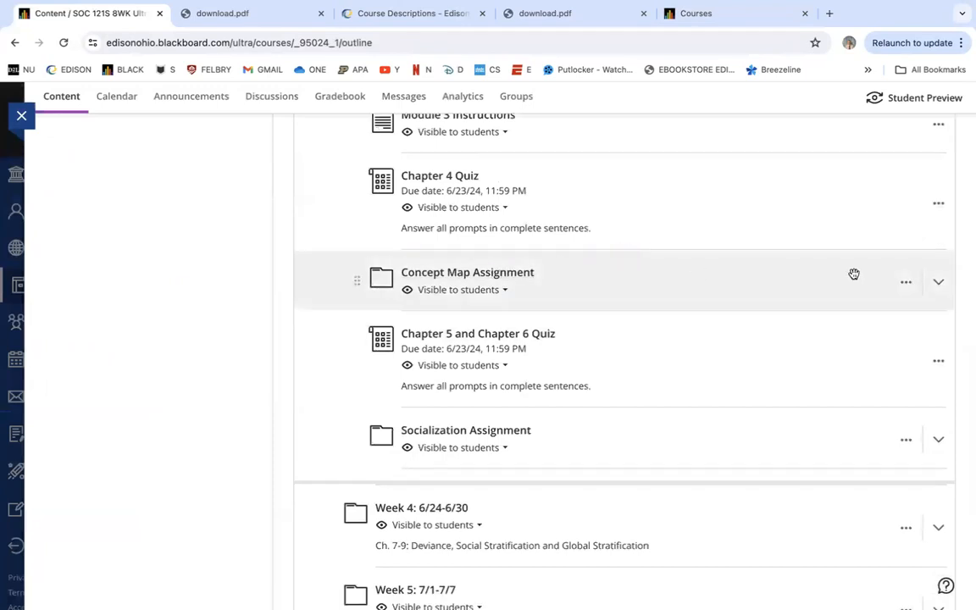
left_click(905, 281)
left_click(835, 305)
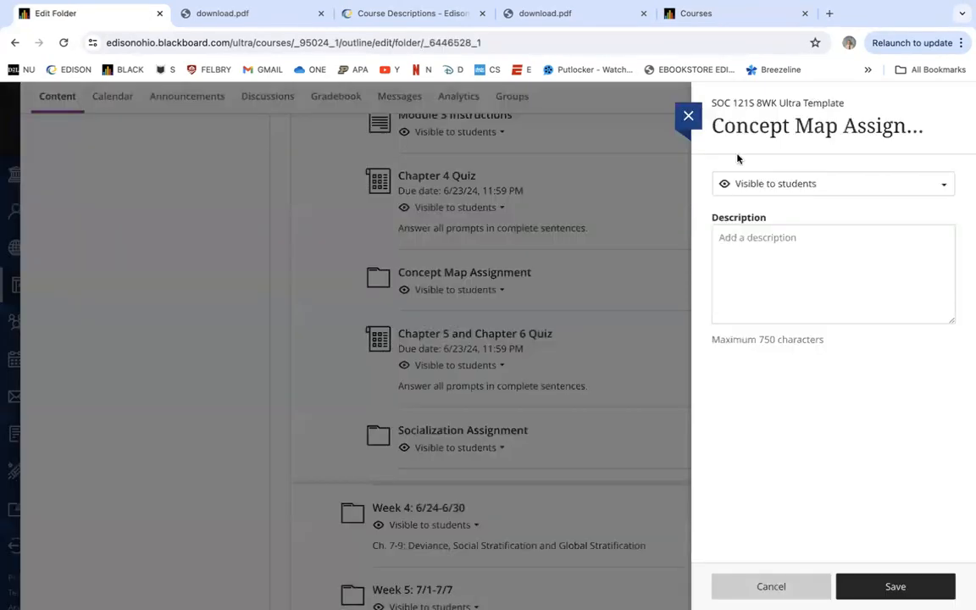
left_click(692, 117)
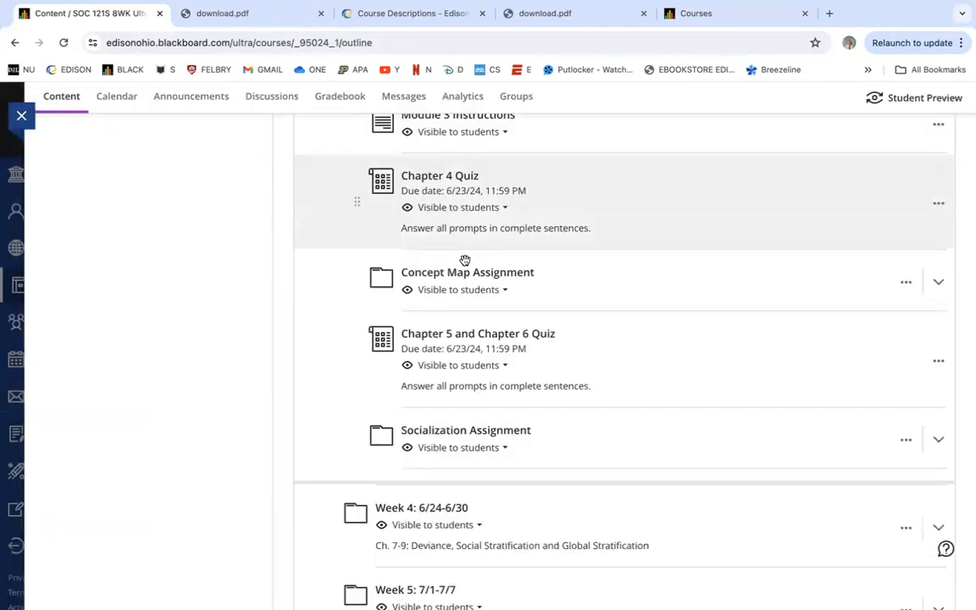
Expand the Concept Map Assignment folder, open its document for editing, and review the instructions
left_click(478, 272)
left_click(938, 346)
left_click(843, 371)
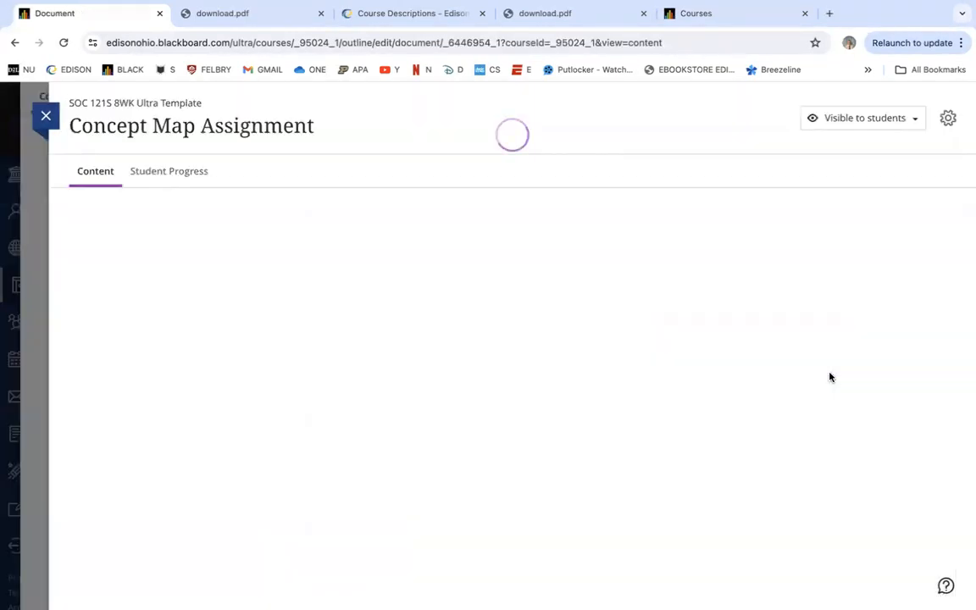
scroll(645, 233, "down", 2)
scroll(646, 233, "up", 2)
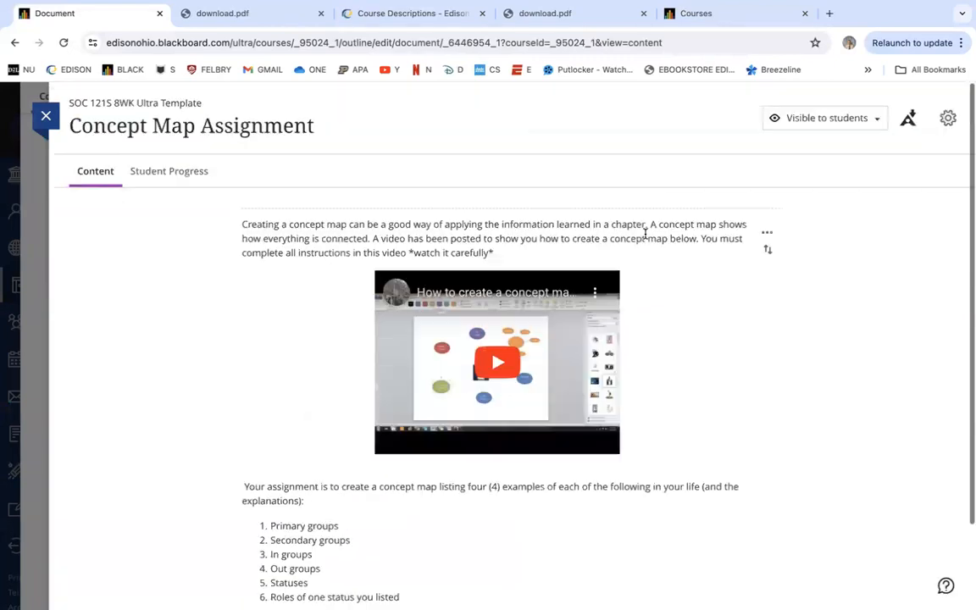
Check the Concept Map Assignment's document settings, close them, and read through the document's text and video block
left_click(948, 120)
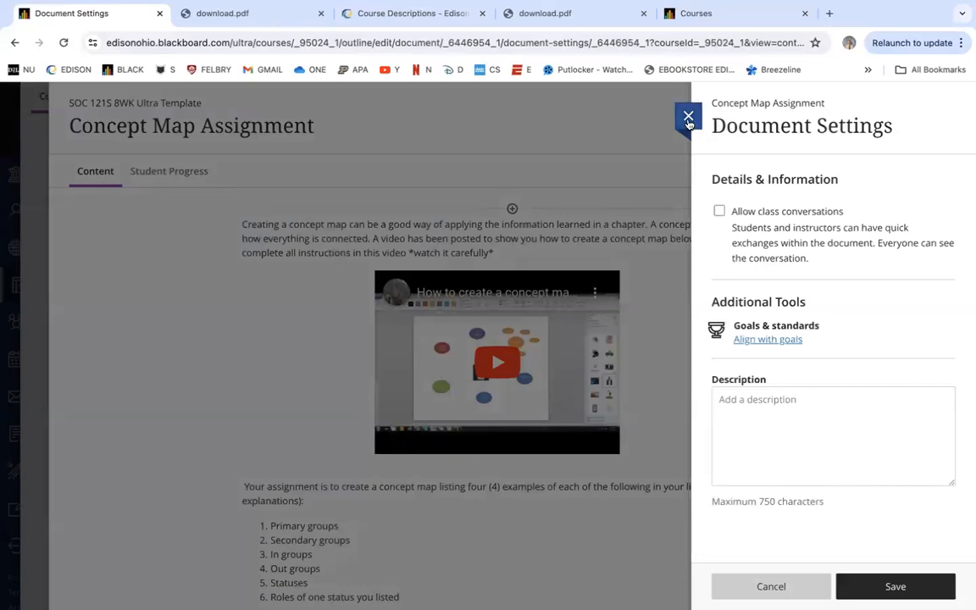
left_click(688, 117)
scroll(828, 534, "down", 2)
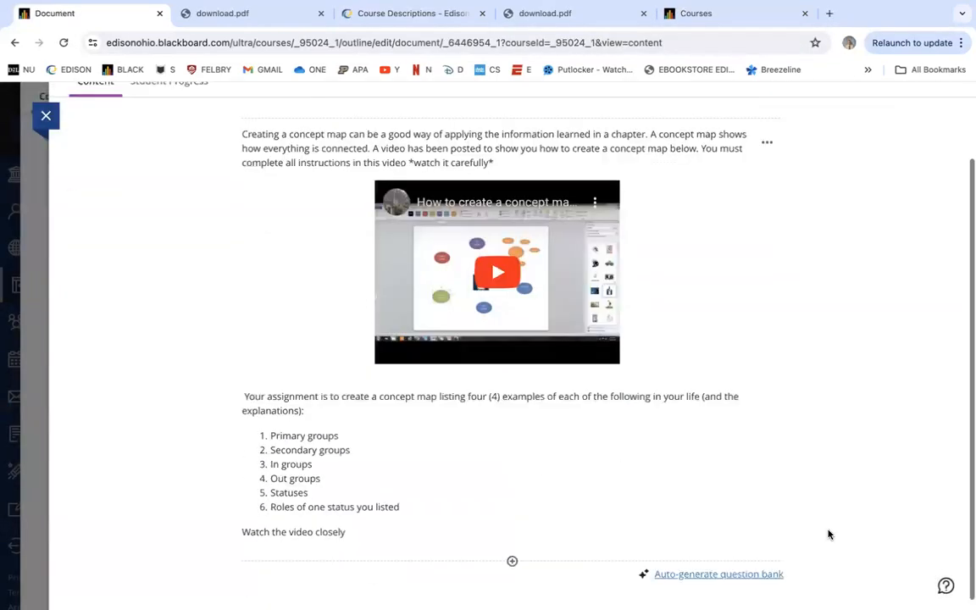
scroll(687, 523, "up", 2)
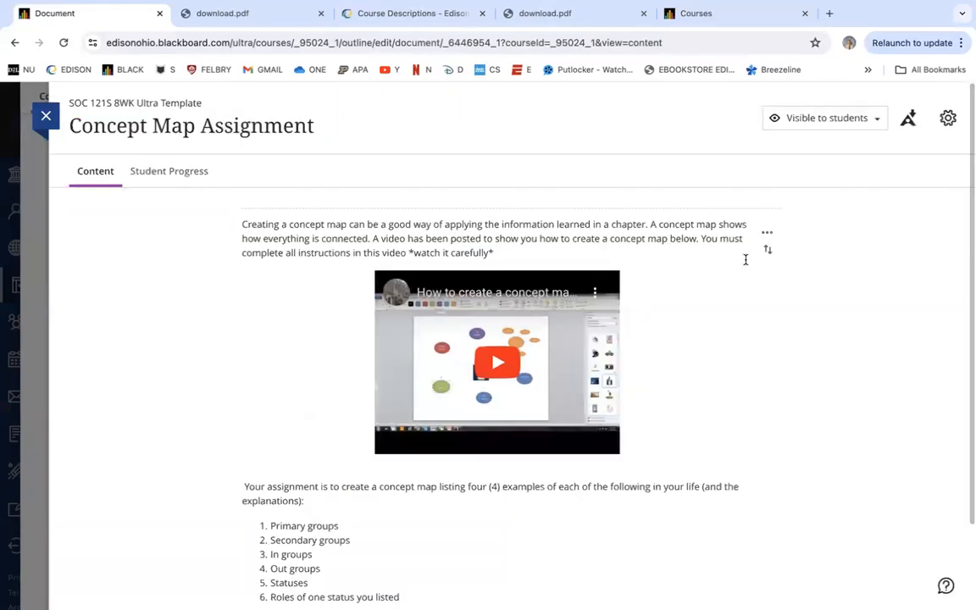
Open the Concept Map Assignment's text block for editing, then close the document without changing it
left_click(765, 234)
left_click(634, 264)
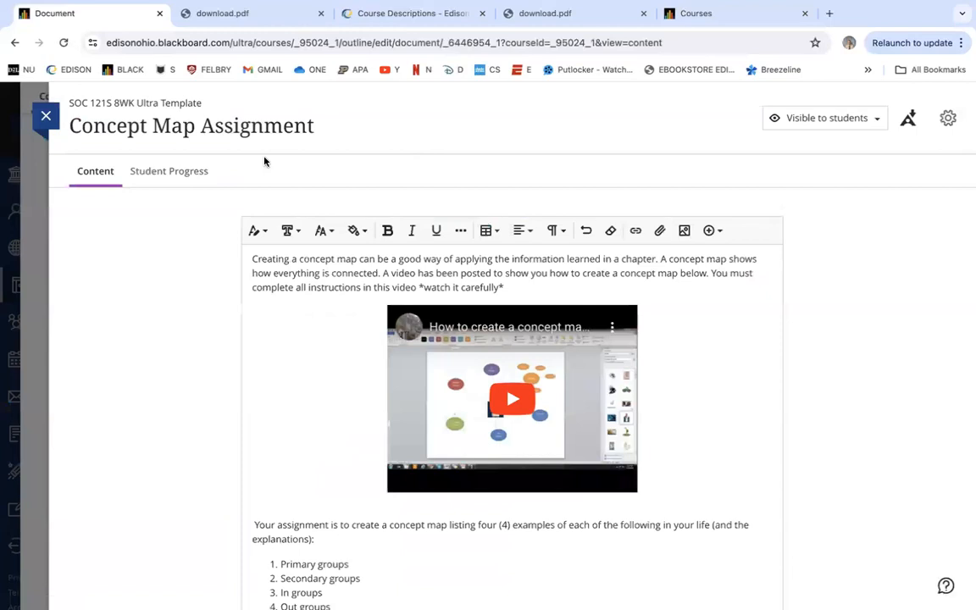
left_click(47, 117)
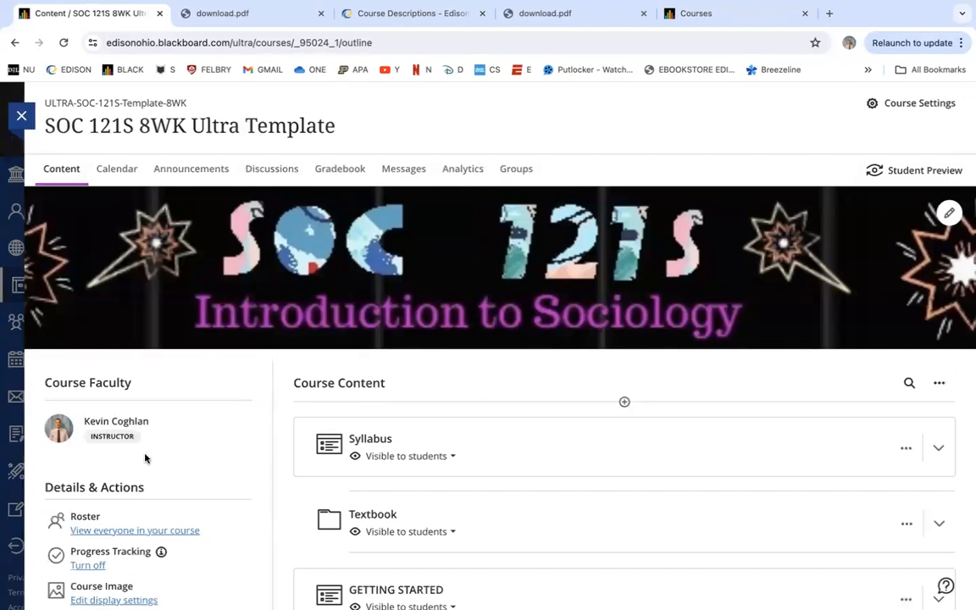
Review the 8WK template's course page, including the Details & Actions list and the Course Content modules
scroll(183, 383, "down", 3)
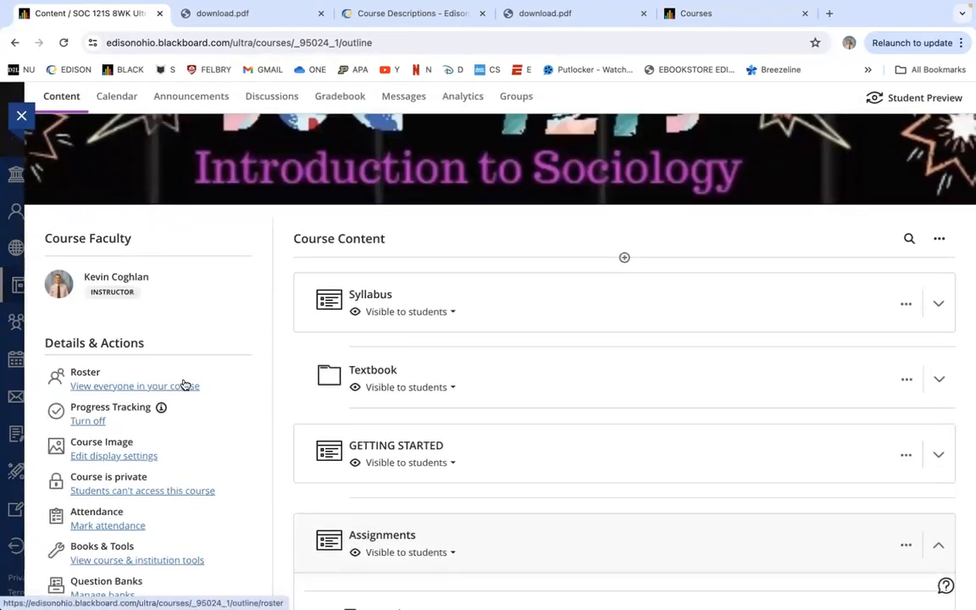
scroll(265, 357, "down", 2)
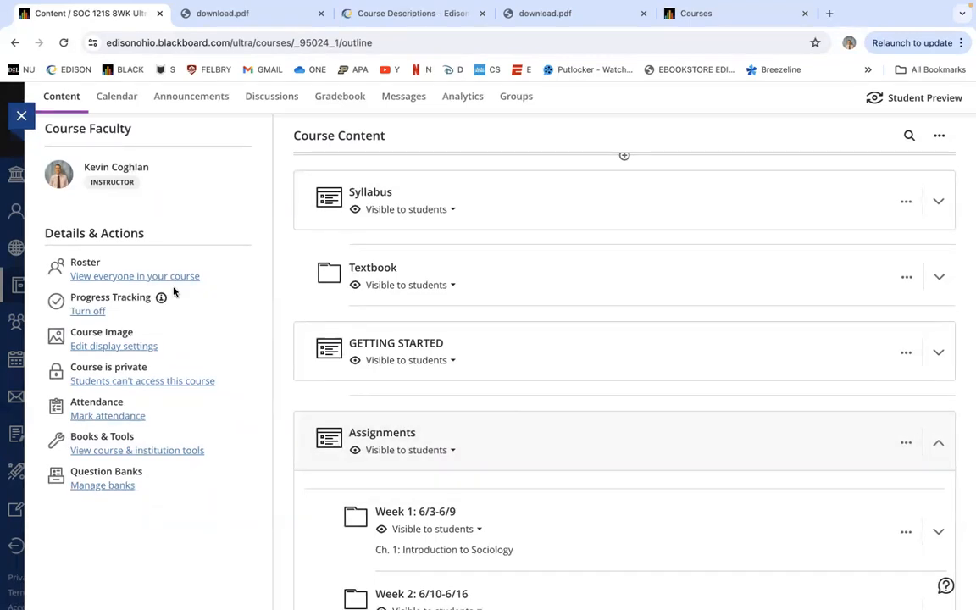
scroll(463, 283, "up", 3)
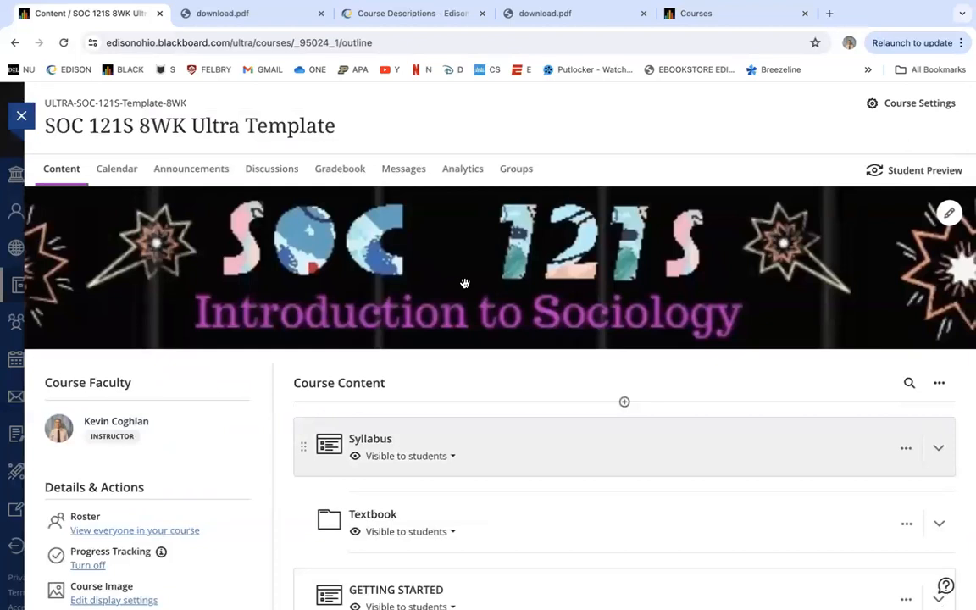